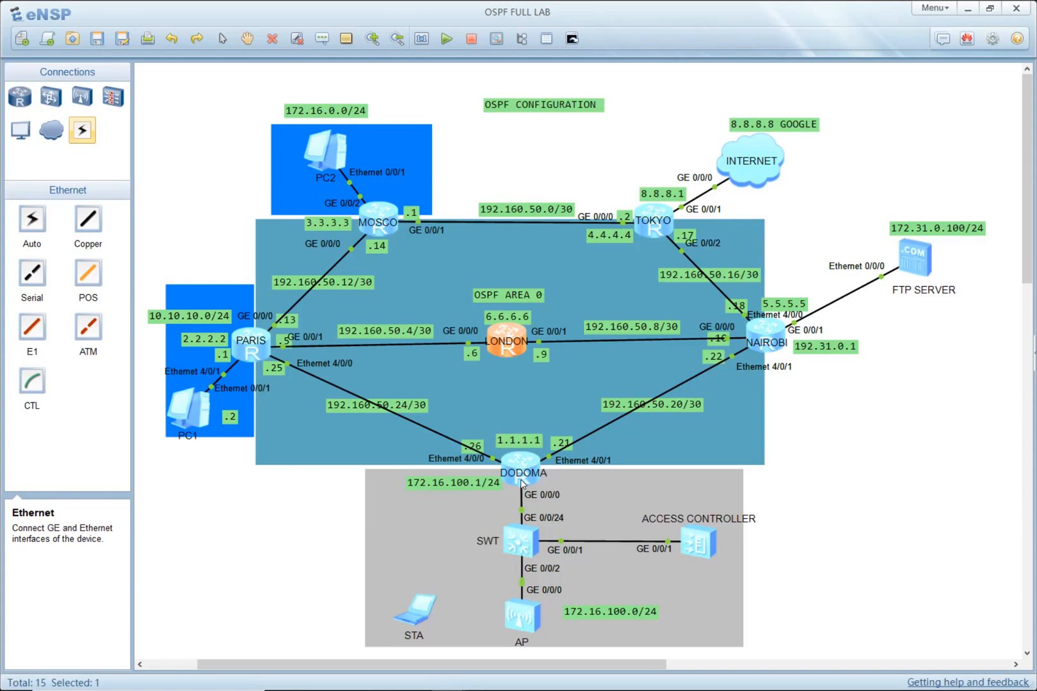
Step: Add a text note right of the grey area reading "1. HELLO" and "2. DD (cost. status)" on separate lines
{"action": "left_click", "coordinate": [324, 39]}
{"action": "left_click", "coordinate": [825, 450]}
{"action": "type", "text": "1. HELLO"}
{"action": "key", "text": "Return"}
{"action": "type", "text": "2. DD"}
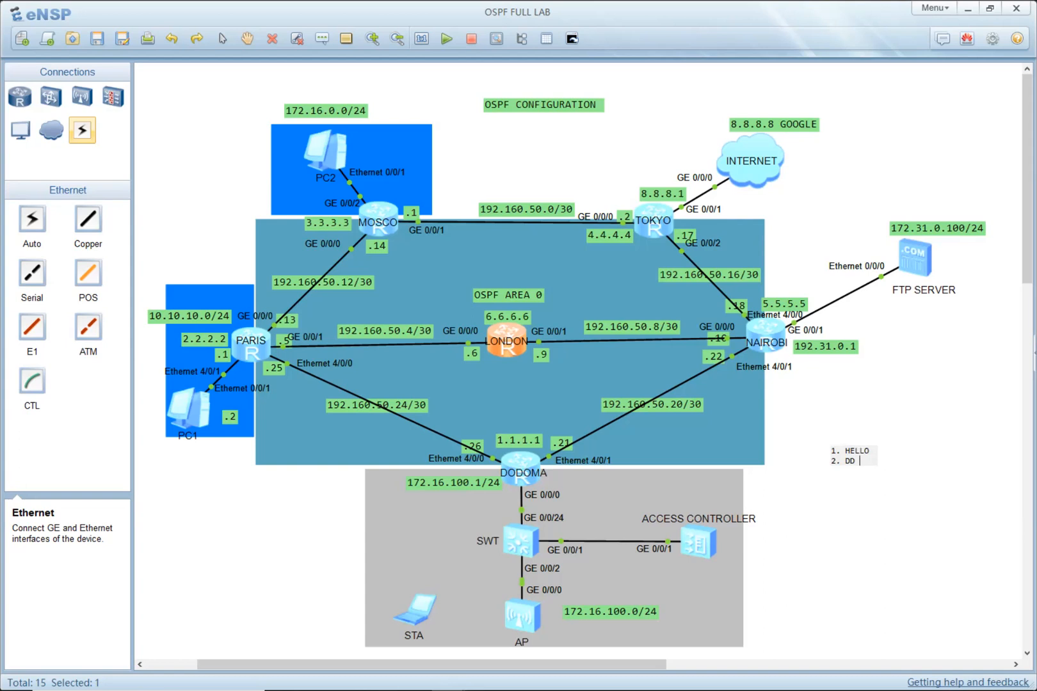
{"action": "type", "text": "()LSA"}
{"action": "key", "text": "BackSpace"}
{"action": "key", "text": "BackSpace"}
{"action": "key", "text": "BackSpace"}
{"action": "type", "text": "cost. status"}
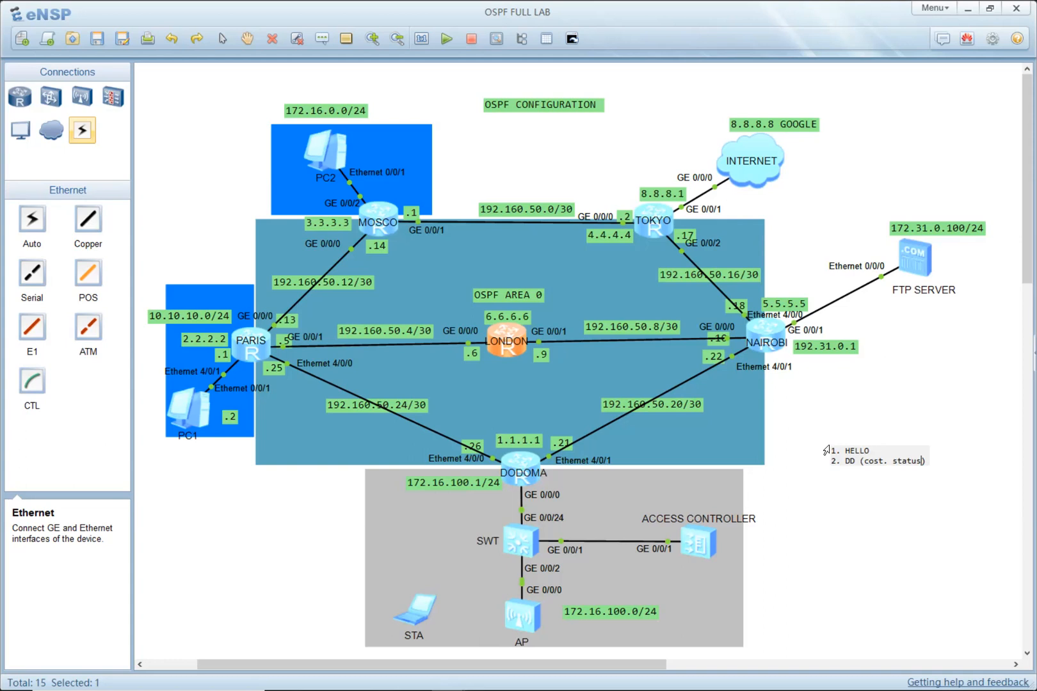
Step: Replace the period after "cost" in the note with a comma and finish editing the note
{"action": "key", "text": "Left"}
{"action": "key", "text": "Left"}
{"action": "key", "text": "Left"}
{"action": "key", "text": "Left"}
{"action": "key", "text": "Left"}
{"action": "key", "text": "Left"}
{"action": "key", "text": "BackSpace"}
{"action": "type", "text": ","}
{"action": "left_click", "coordinate": [524, 464]}
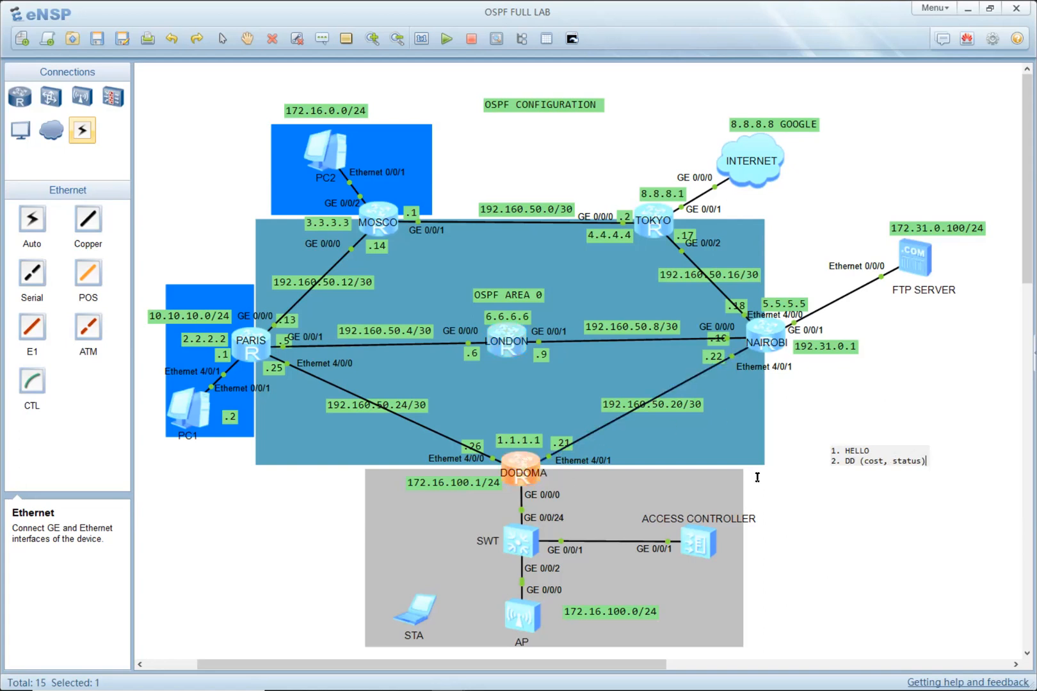
{"action": "left_click", "coordinate": [793, 442]}
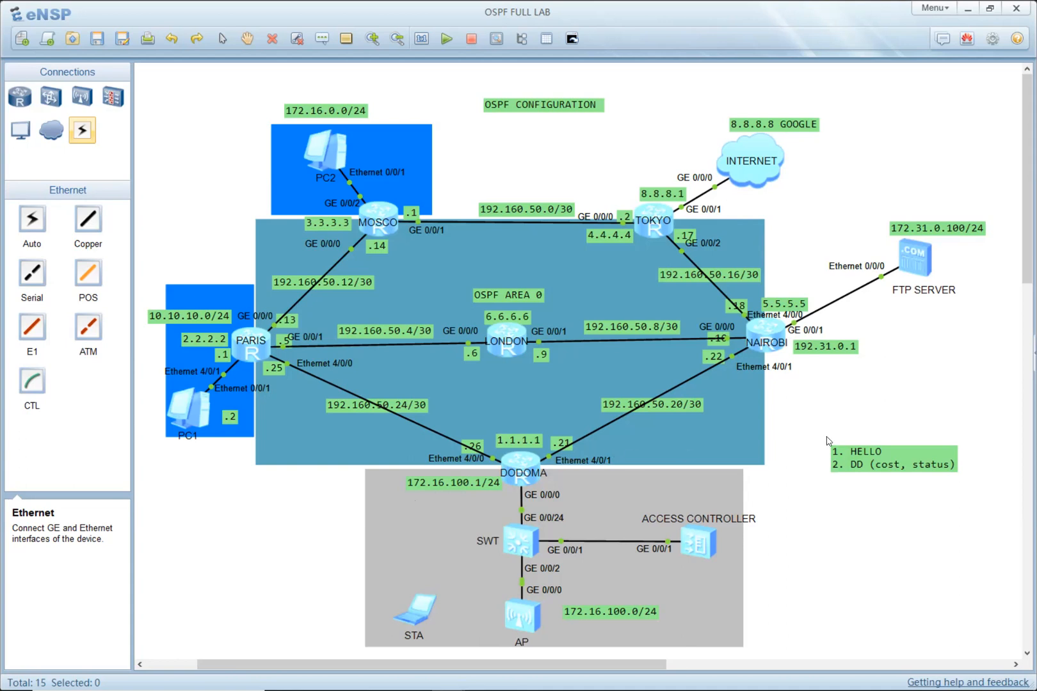
Step: Append the line "3. LSR" to the note listing the OSPF packet types
{"action": "double_click", "coordinate": [941, 465]}
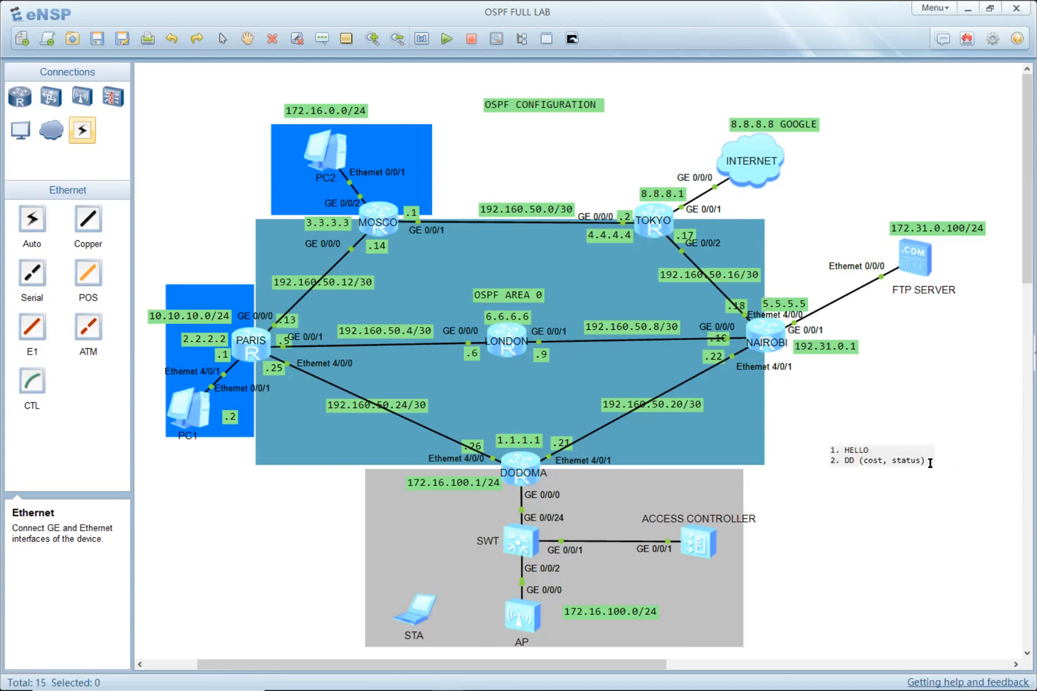
{"action": "key", "text": "Return"}
{"action": "type", "text": "3. LSR"}
{"action": "left_click", "coordinate": [858, 494]}
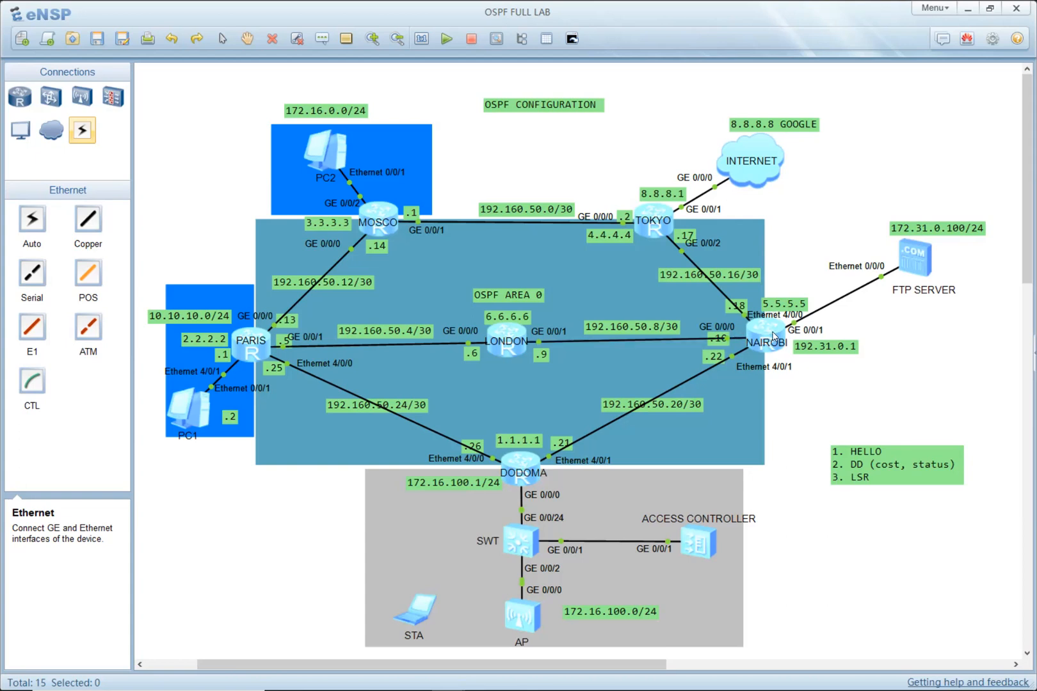
Step: Append the line "4 LSU" to the packet-type note, spaced so it aligns with the entries above
{"action": "double_click", "coordinate": [876, 476]}
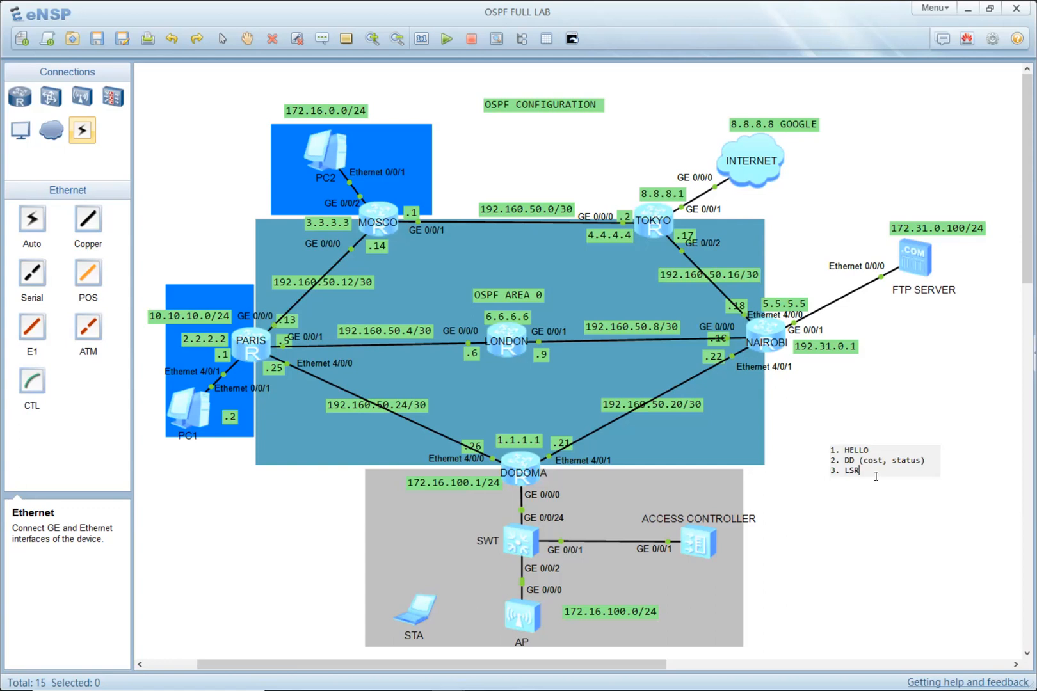
{"action": "key", "text": "Return"}
{"action": "type", "text": "4 LSU"}
{"action": "left_click", "coordinate": [895, 388]}
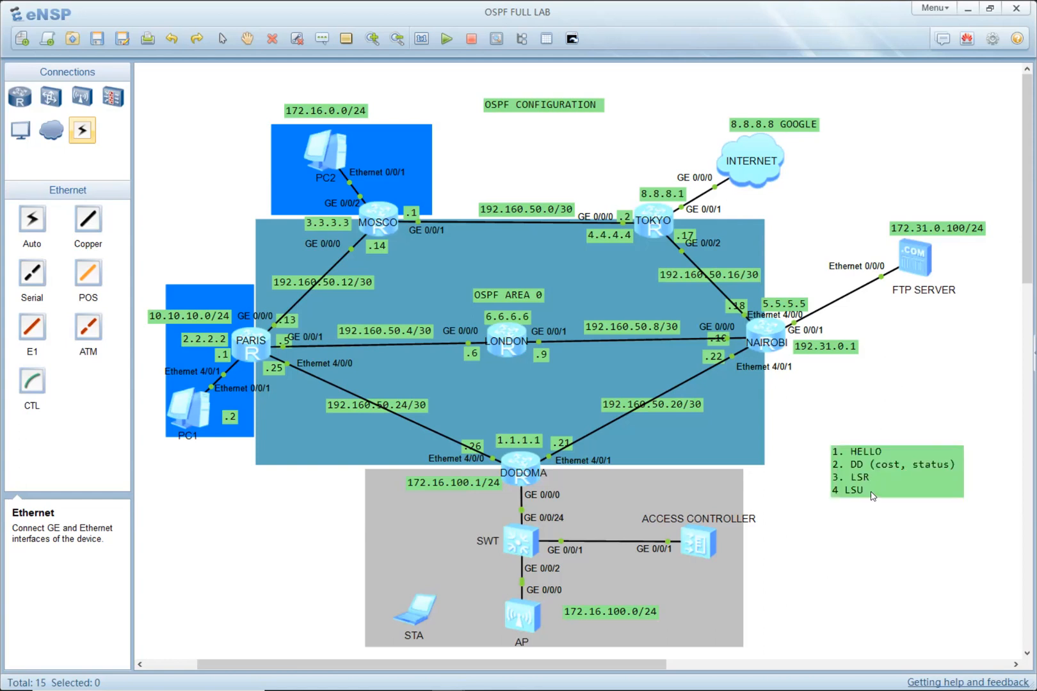
{"action": "double_click", "coordinate": [846, 486]}
{"action": "left_click", "coordinate": [839, 482]}
{"action": "left_click", "coordinate": [807, 354]}
Step: Append the line "5 LSA" to the packet-type note and move the note up, just below the NAIROBI router's level
{"action": "double_click", "coordinate": [904, 488]}
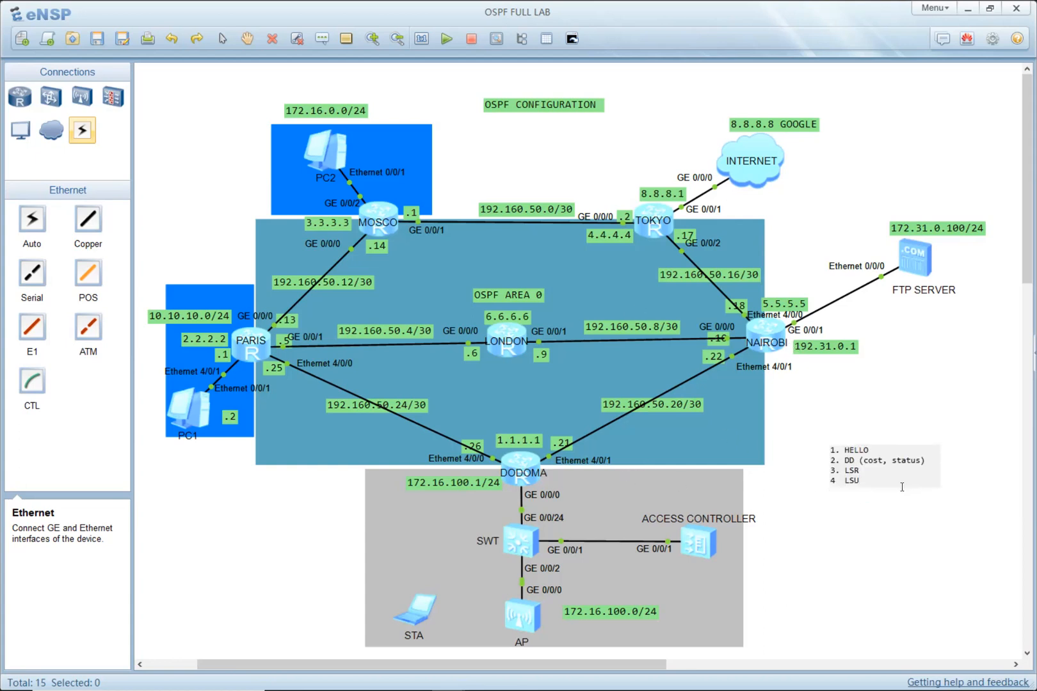
{"action": "type", "text": "5  LSA"}
{"action": "left_click", "coordinate": [936, 403]}
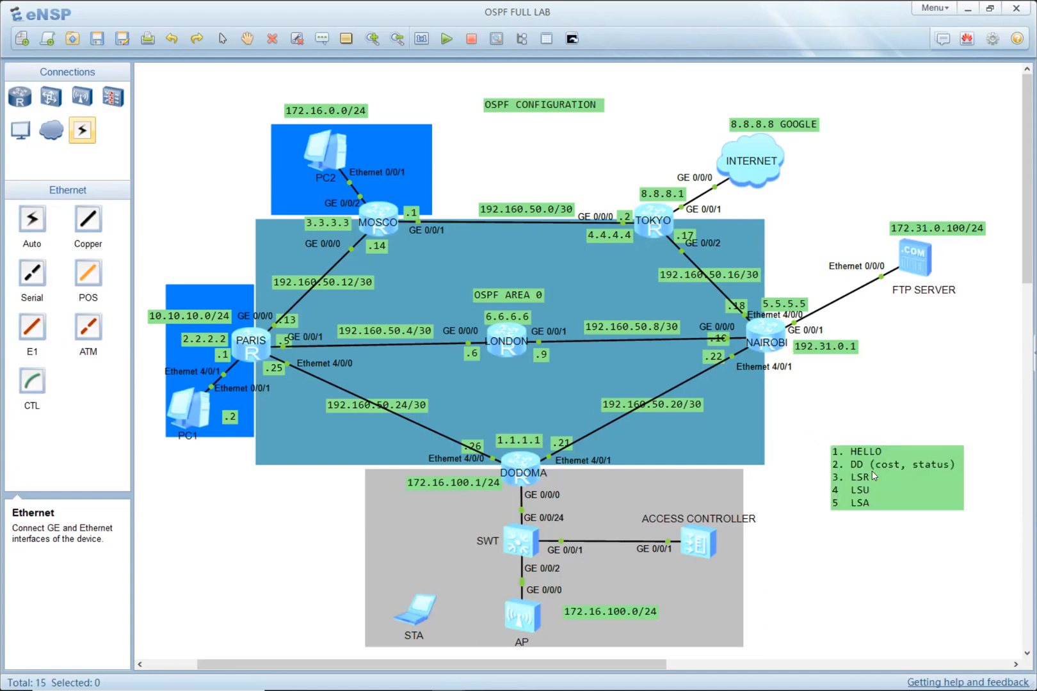
{"action": "left_click_drag", "start_coordinate": [899, 448], "coordinate": [909, 406]}
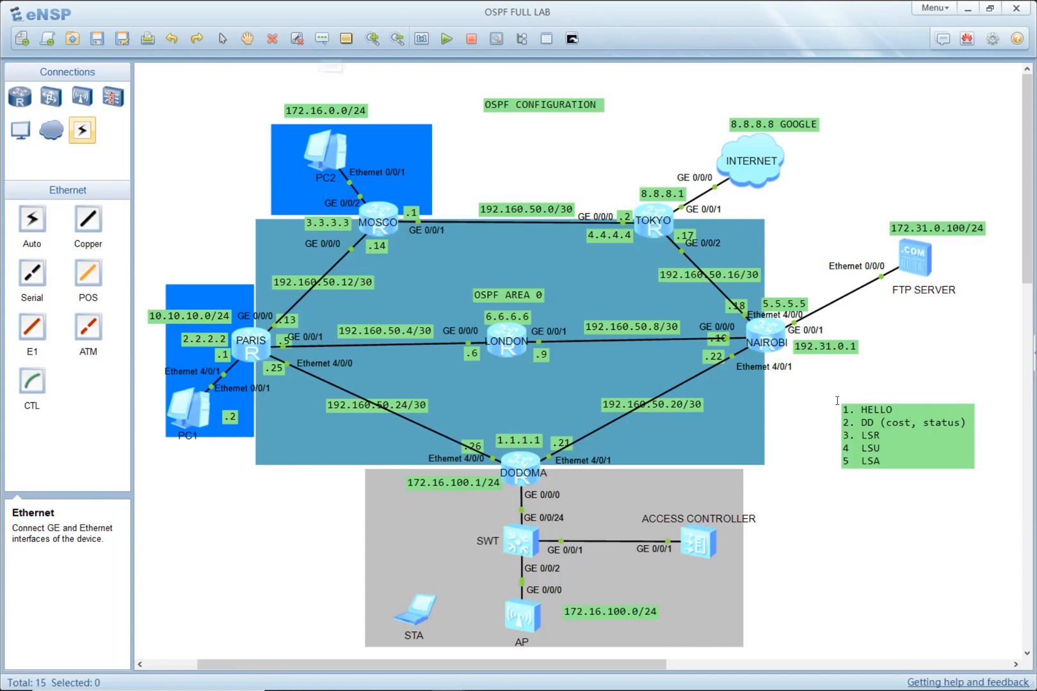
Step: Start a second text note below the packet-type list with the lines "P2P" and "P2MP"
{"action": "left_click", "coordinate": [852, 495]}
{"action": "type", "text": "P2P"}
{"action": "key", "text": "Return"}
{"action": "type", "text": "P2PMP"}
{"action": "key", "text": "BackSpace"}
{"action": "key", "text": "BackSpace"}
{"action": "key", "text": "BackSpace"}
{"action": "type", "text": "MP"}
{"action": "key", "text": "Return"}
Step: Add the lines "BROADACT" and "NBMA" to the second note and move it directly under the packet-type note
{"action": "type", "text": "BROAS"}
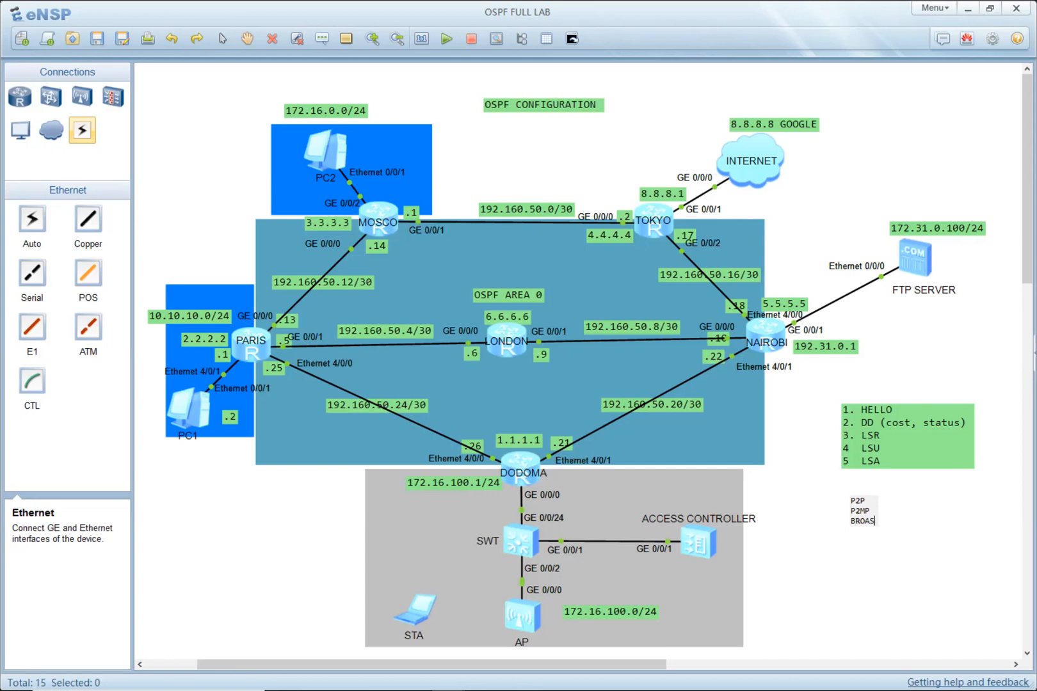
{"action": "key", "text": "BackSpace"}
{"action": "type", "text": "DACR"}
{"action": "key", "text": "BackSpace"}
{"action": "type", "text": "T"}
{"action": "key", "text": "Return"}
{"action": "type", "text": "NBMA"}
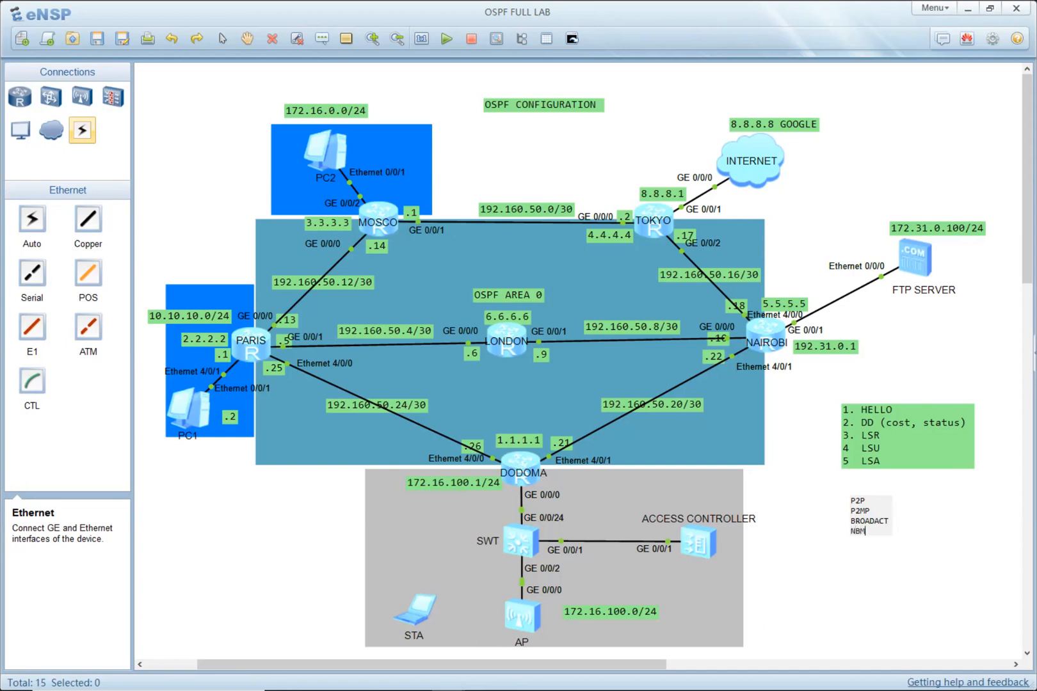
{"action": "left_click", "coordinate": [948, 528]}
{"action": "mouse_move", "coordinate": [866, 528]}
{"action": "left_mouse_down"}
{"action": "mouse_move", "coordinate": [872, 510]}
{"action": "mouse_move", "coordinate": [859, 509]}
{"action": "left_mouse_up"}
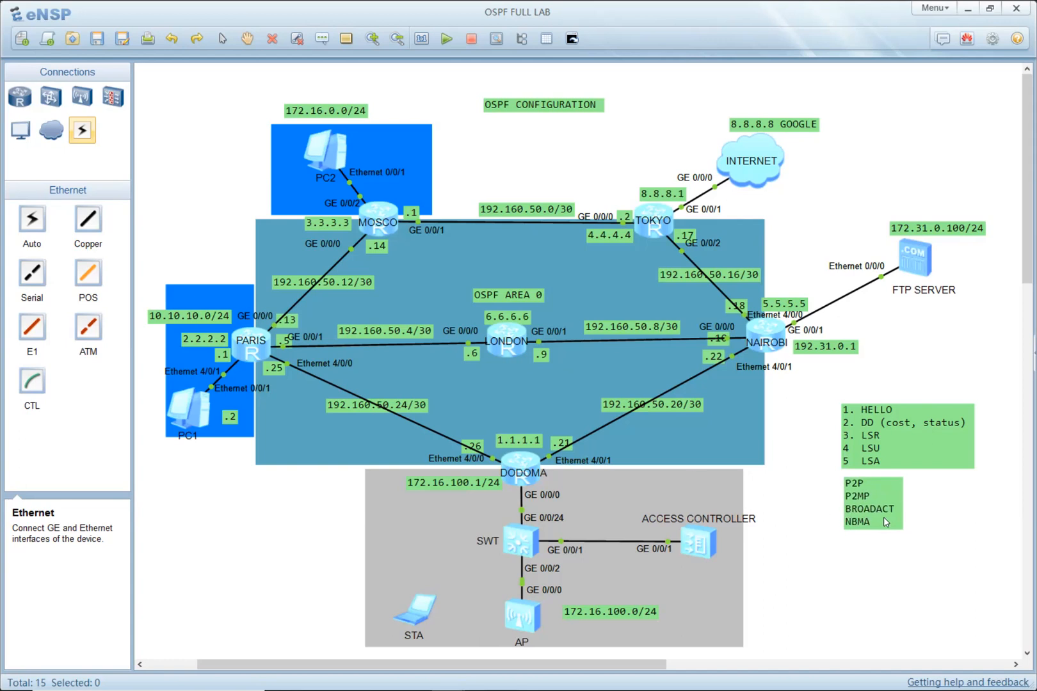
Step: Append a blank line and "DR/BDR" to the network-type note
{"action": "double_click", "coordinate": [882, 518]}
{"action": "key", "text": "Return"}
{"action": "key", "text": "Return"}
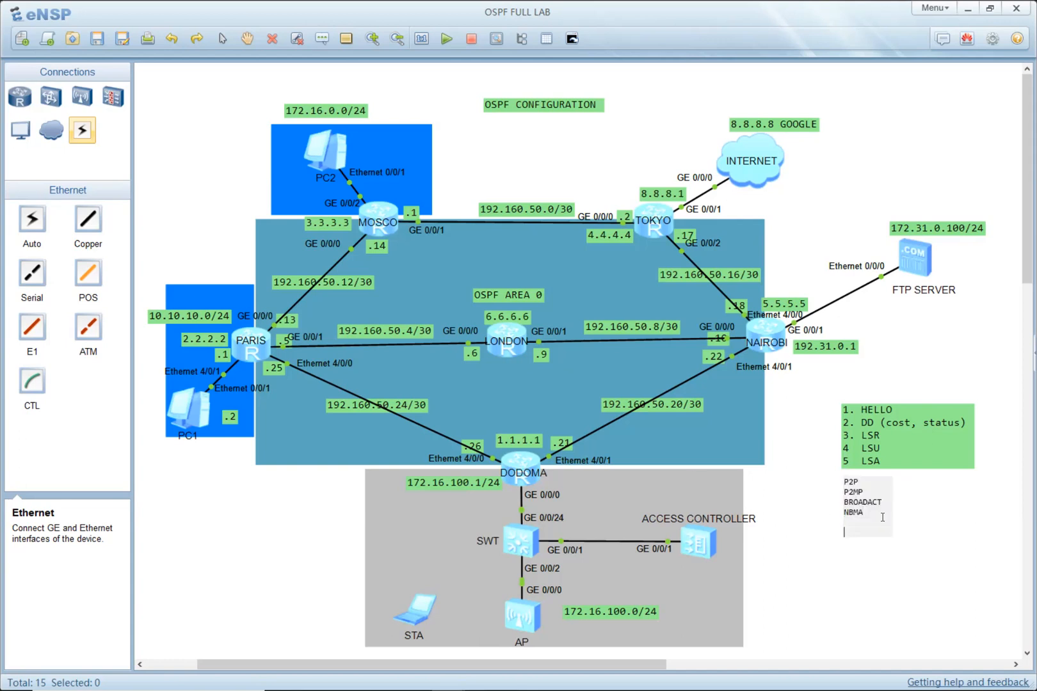
{"action": "type", "text": "DR/BDR"}
{"action": "left_click", "coordinate": [944, 552]}
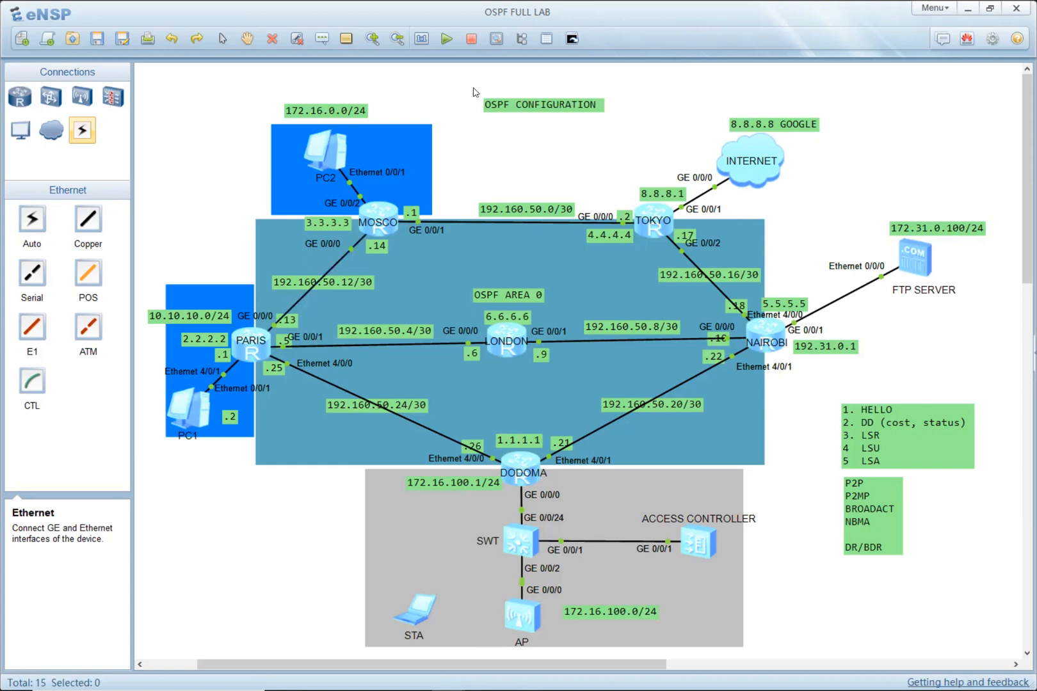
Step: Add a "P2P" text label under the link between MOSCO and TOKYO
{"action": "left_click", "coordinate": [325, 40]}
{"action": "left_click", "coordinate": [493, 232]}
{"action": "type", "text": "P2P"}
{"action": "left_click", "coordinate": [508, 166]}
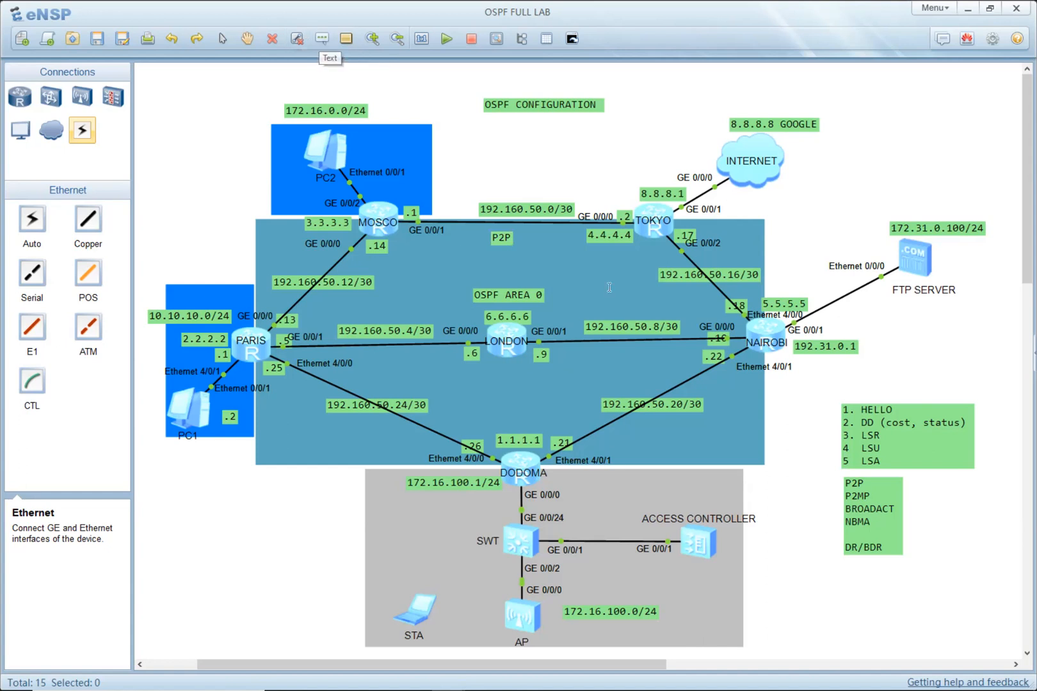
Step: Add "P2P" text labels under the LONDON–NAIROBI link and the PARIS–DODOMA link
{"action": "left_click", "coordinate": [602, 352]}
{"action": "type", "text": "P2P"}
{"action": "left_click", "coordinate": [325, 41]}
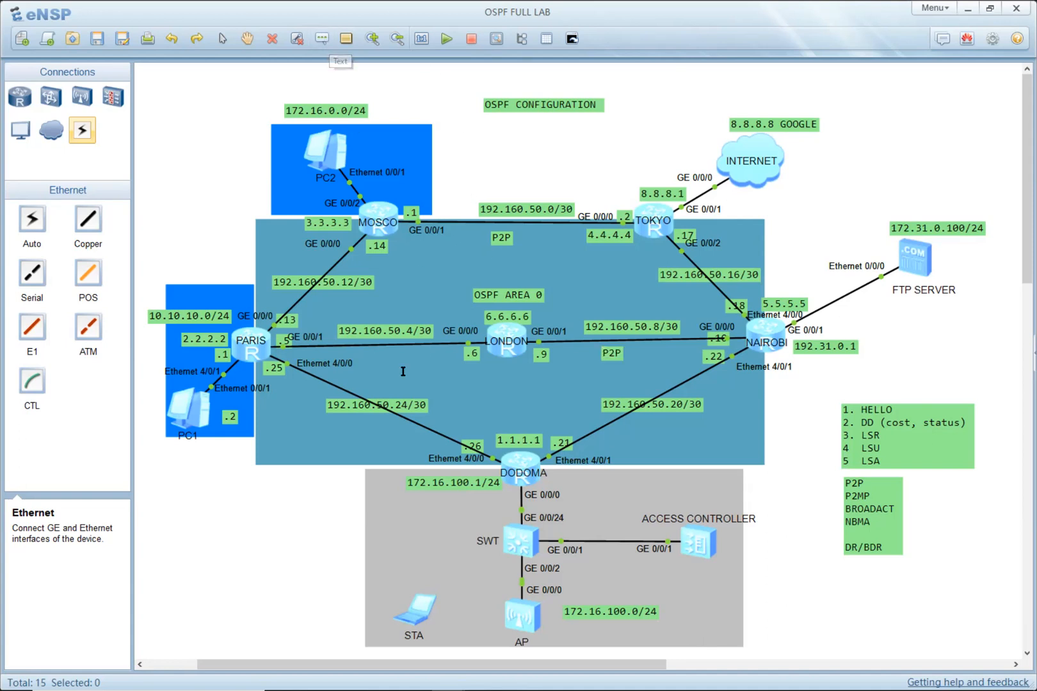
{"action": "left_click", "coordinate": [368, 421]}
{"action": "type", "text": "P2P"}
{"action": "left_click", "coordinate": [807, 400]}
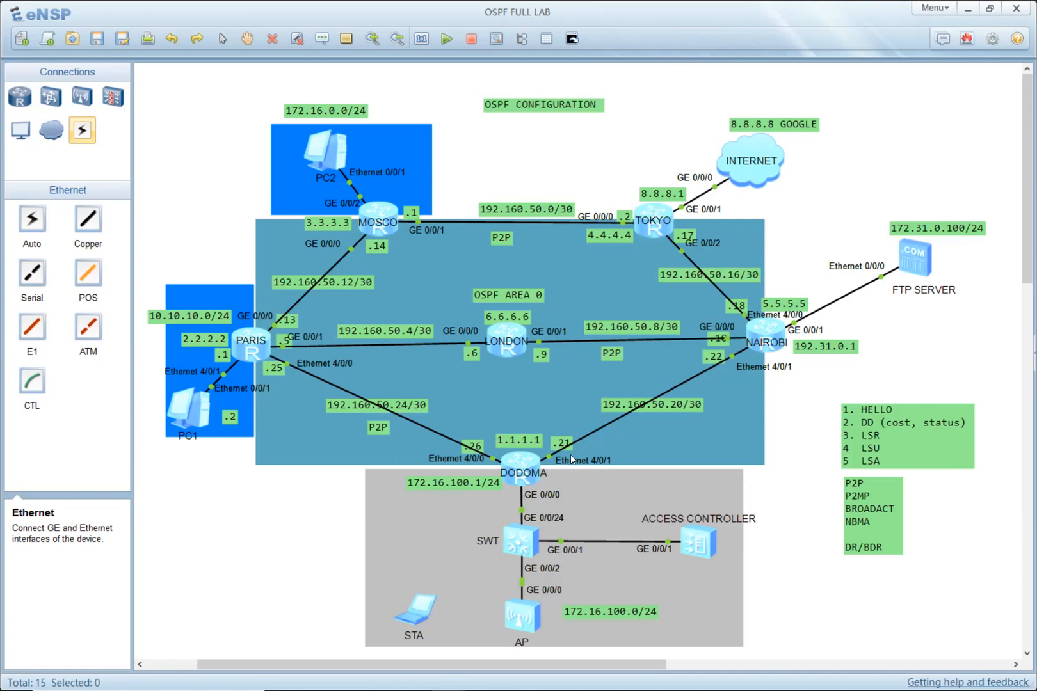
Step: Open the DODOMA router's console and log on to its user-view prompt
{"action": "double_click", "coordinate": [524, 469]}
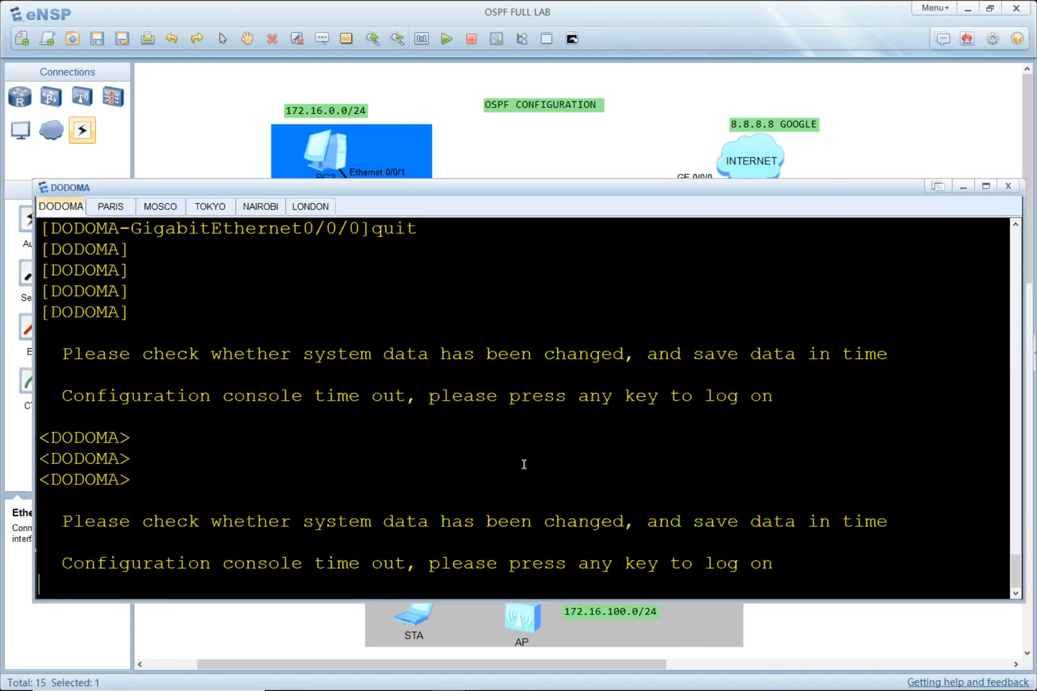
{"action": "key", "text": "Return"}
{"action": "key", "text": "Return"}
{"action": "key", "text": "Return"}
{"action": "key", "text": "Return"}
{"action": "key", "text": "Return"}
{"action": "key", "text": "Return"}
{"action": "key", "text": "Return"}
{"action": "key", "text": "Return"}
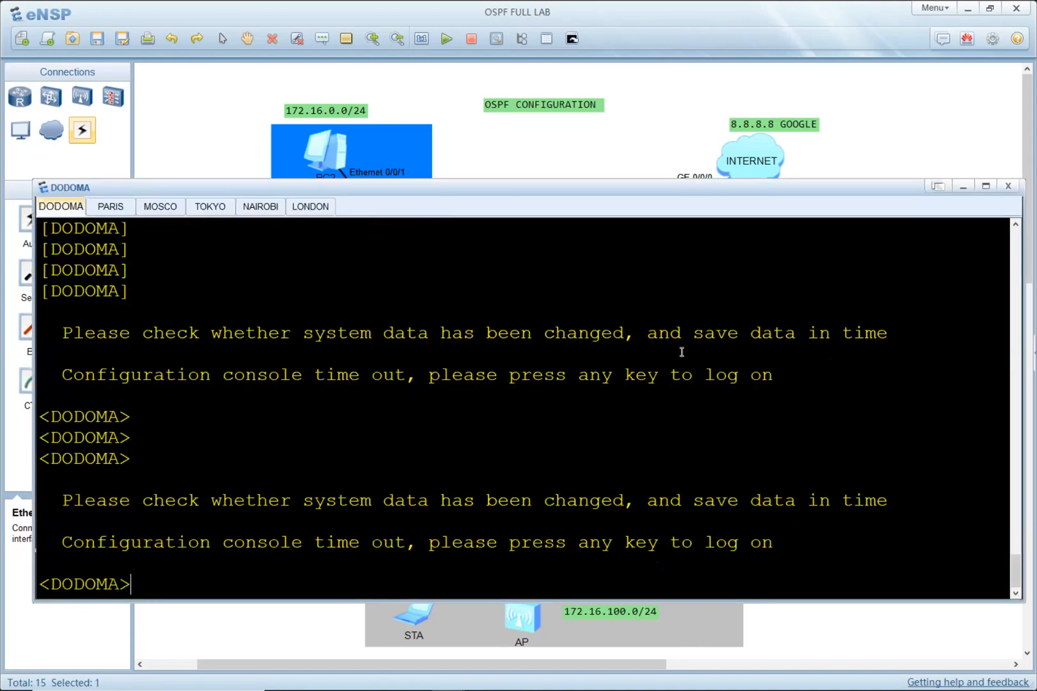
Step: Enter system view on DODOMA with the system-view command
{"action": "type", "text": "sy"}
{"action": "key", "text": "Tab"}
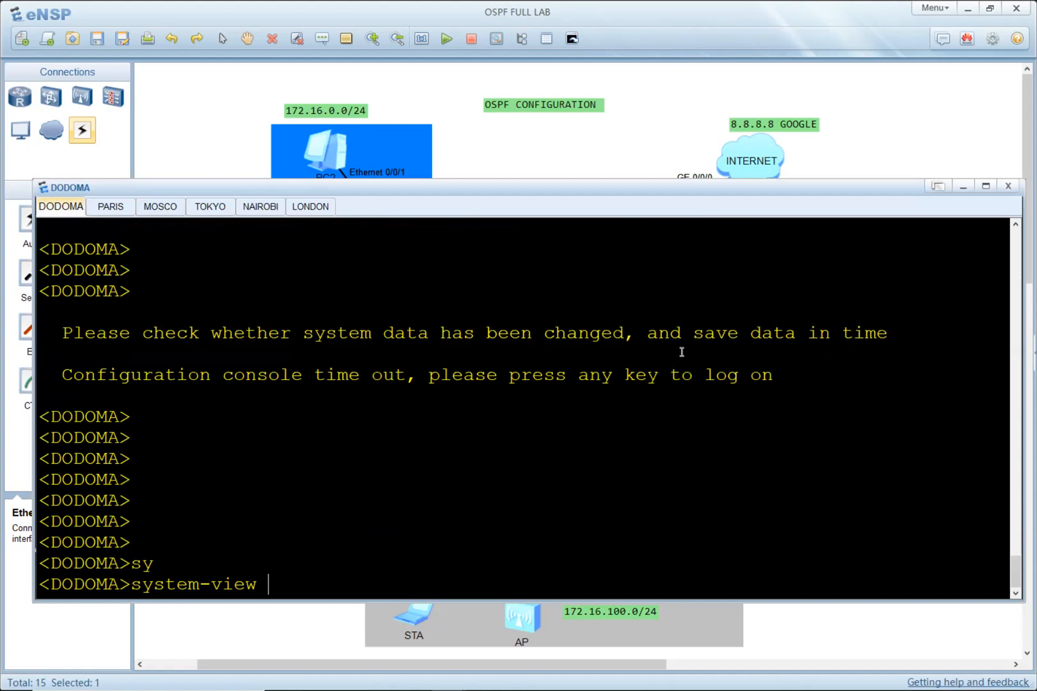
{"action": "key", "text": "Return"}
{"action": "key", "text": "Return"}
{"action": "key", "text": "Return"}
{"action": "key", "text": "Return"}
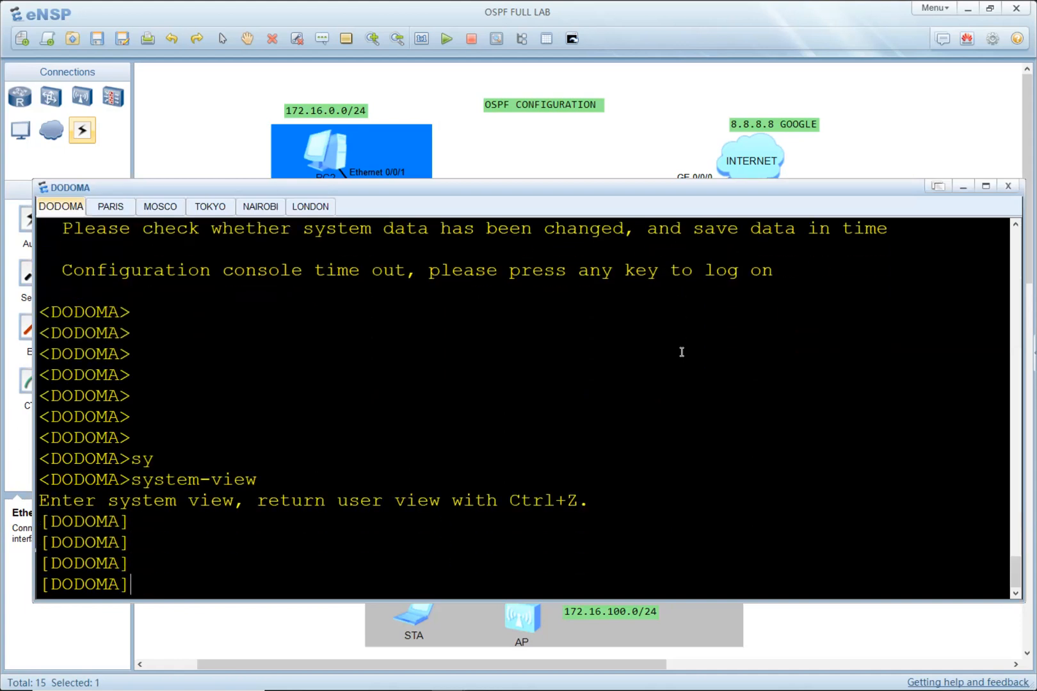
Step: Begin the ospf command on DODOMA and list its available parameters, examining the process ID range
{"action": "type", "text": "os"}
{"action": "key", "text": "Tab"}
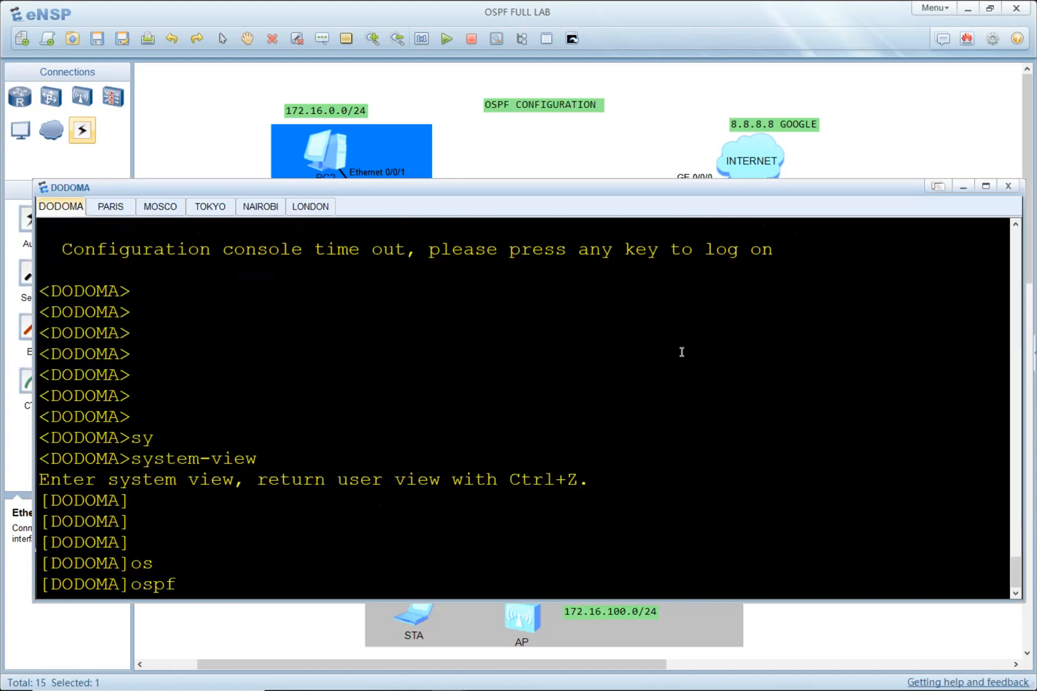
{"action": "type", "text": "1"}
{"action": "key", "text": "BackSpace"}
{"action": "type", "text": "?"}
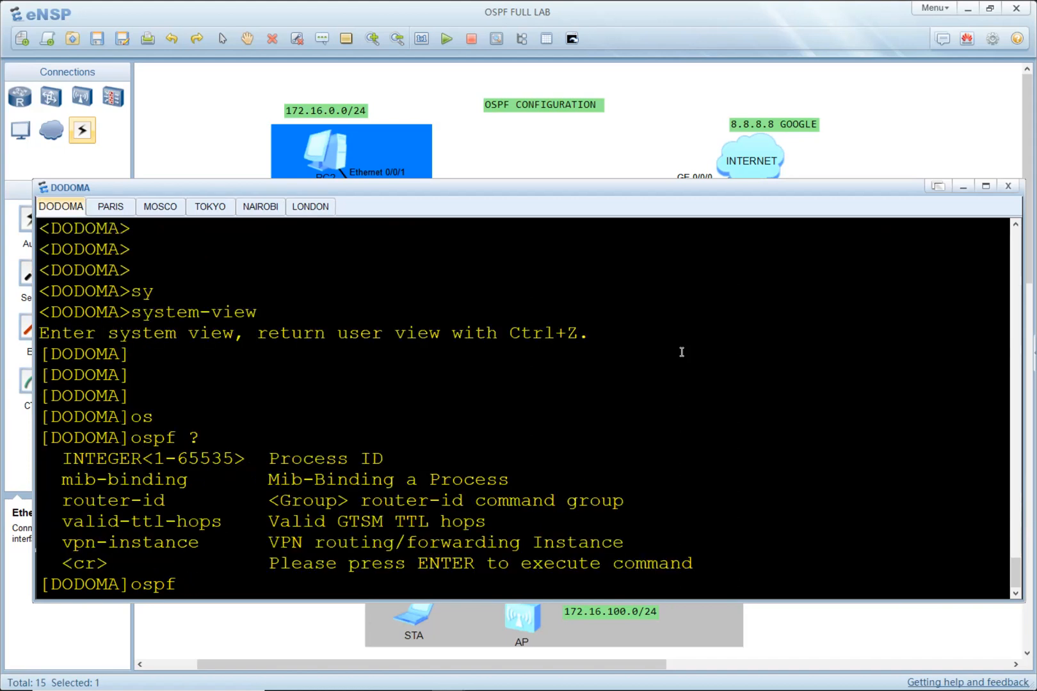
{"action": "left_click_drag", "start_coordinate": [180, 460], "coordinate": [234, 470]}
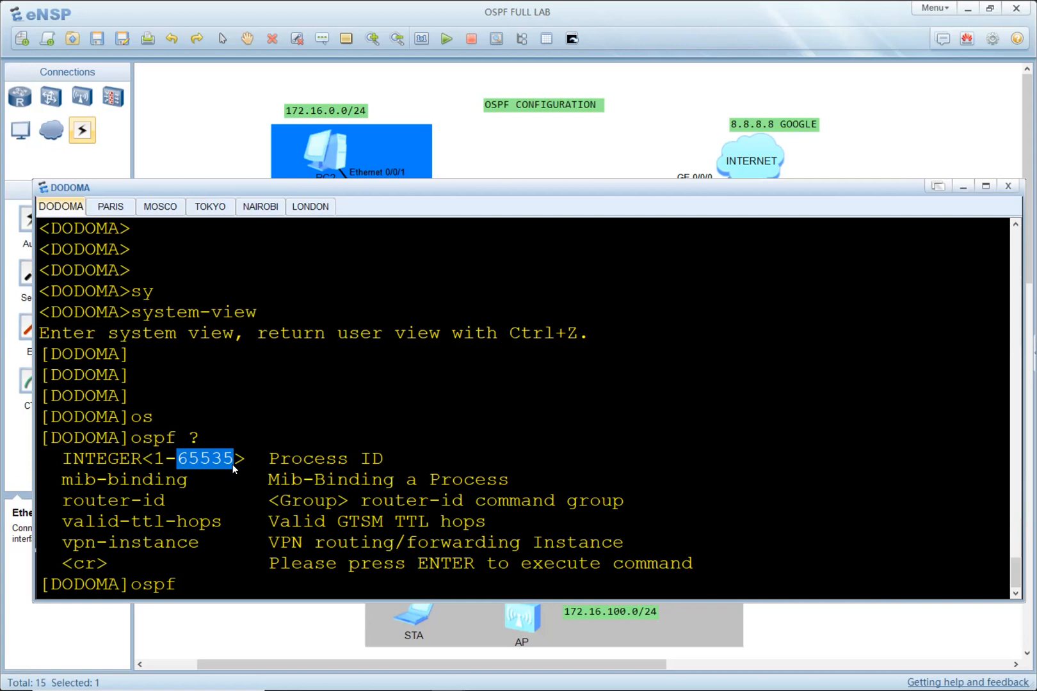
{"action": "left_click", "coordinate": [195, 525]}
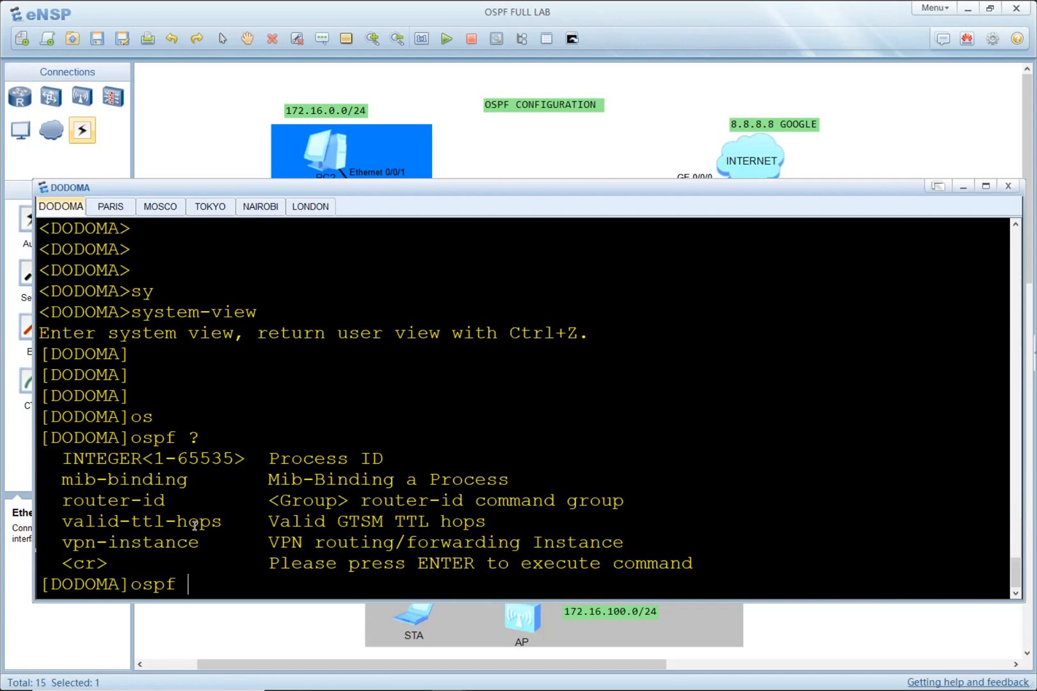
Step: Start OSPF on DODOMA with the command "ospf router-id 1.1.1.1"
{"action": "type", "text": "rou"}
{"action": "key", "text": "Tab"}
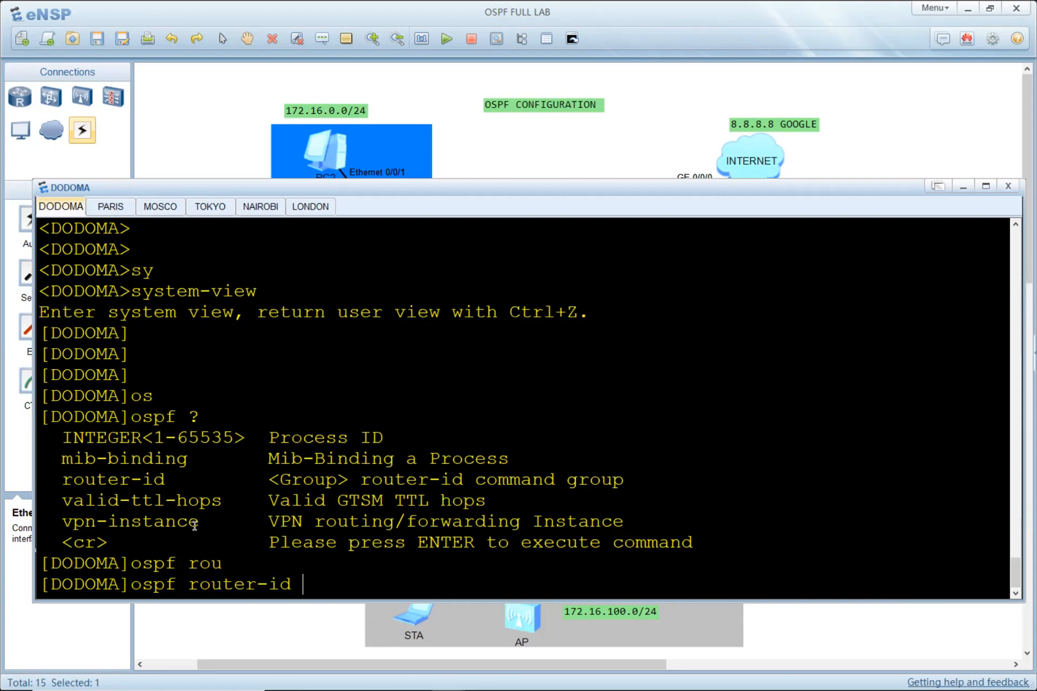
{"action": "type", "text": "1.1.1.1"}
{"action": "key", "text": "Return"}
Step: Run "display router id" on DODOMA and examine the router ID and OSPF process number
{"action": "type", "text": "dis"}
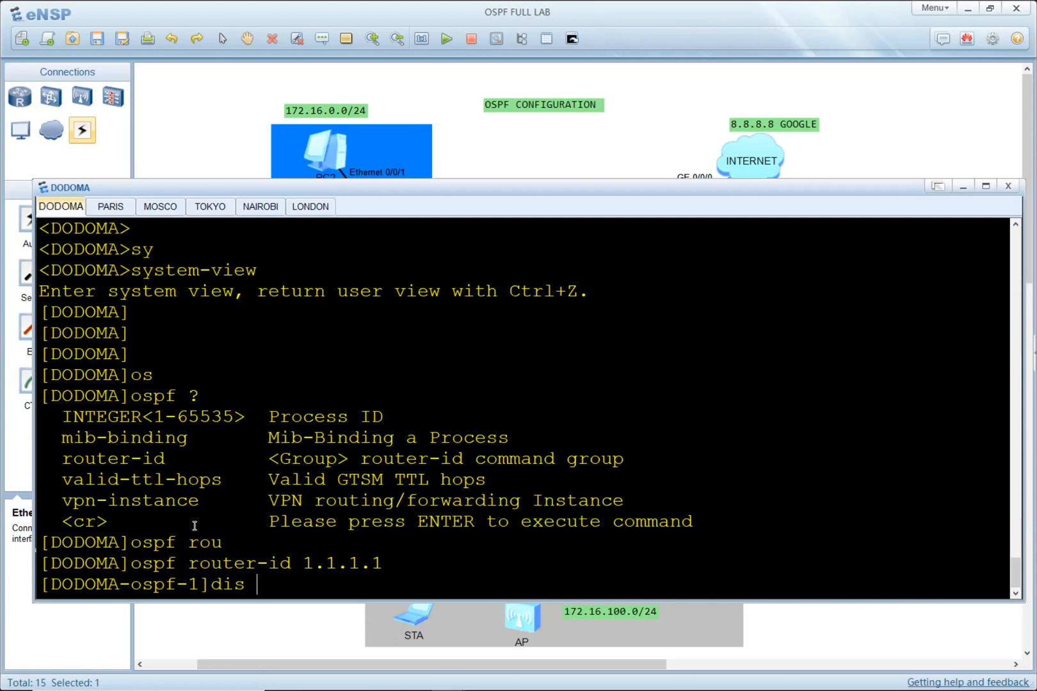
{"action": "key", "text": "BackSpace"}
{"action": "type", "text": "play router id"}
{"action": "key", "text": "Return"}
{"action": "left_click_drag", "start_coordinate": [225, 564], "coordinate": [61, 563]}
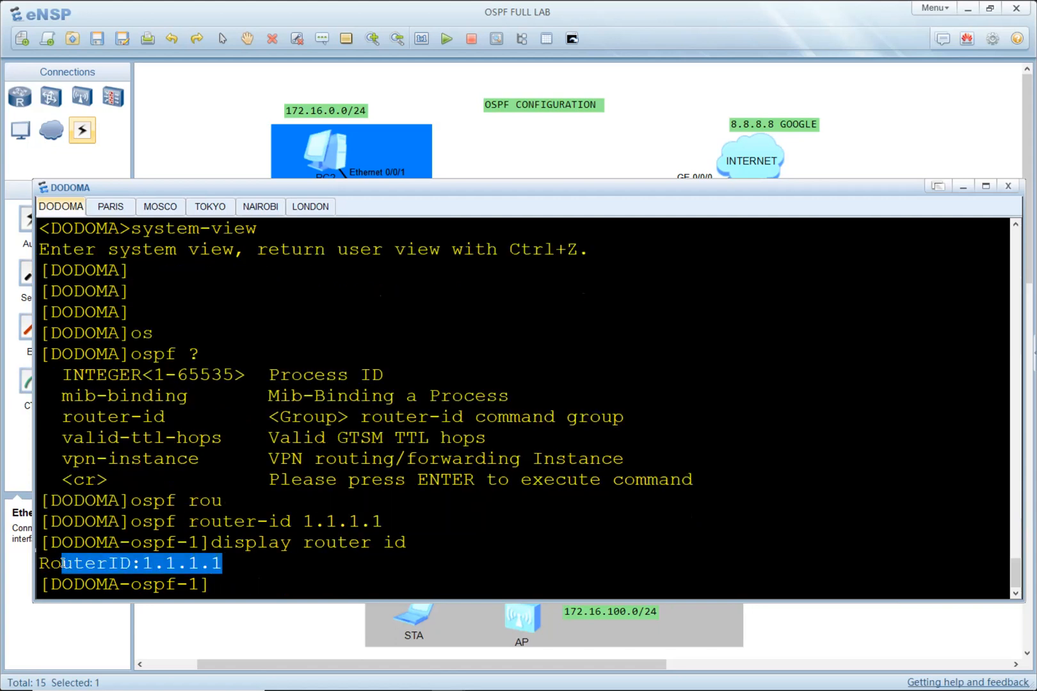
{"action": "left_click", "coordinate": [128, 561]}
{"action": "left_click_drag", "start_coordinate": [394, 522], "coordinate": [182, 522]}
{"action": "left_click", "coordinate": [163, 520]}
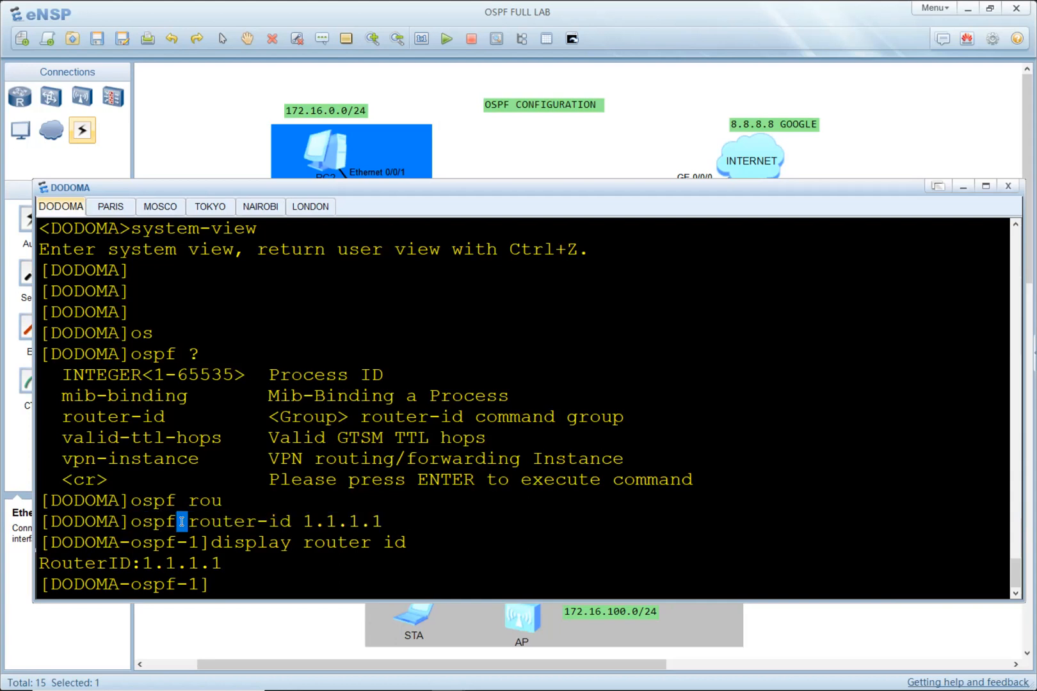
{"action": "left_click_drag", "start_coordinate": [199, 584], "coordinate": [189, 584]}
{"action": "left_click", "coordinate": [605, 178]}
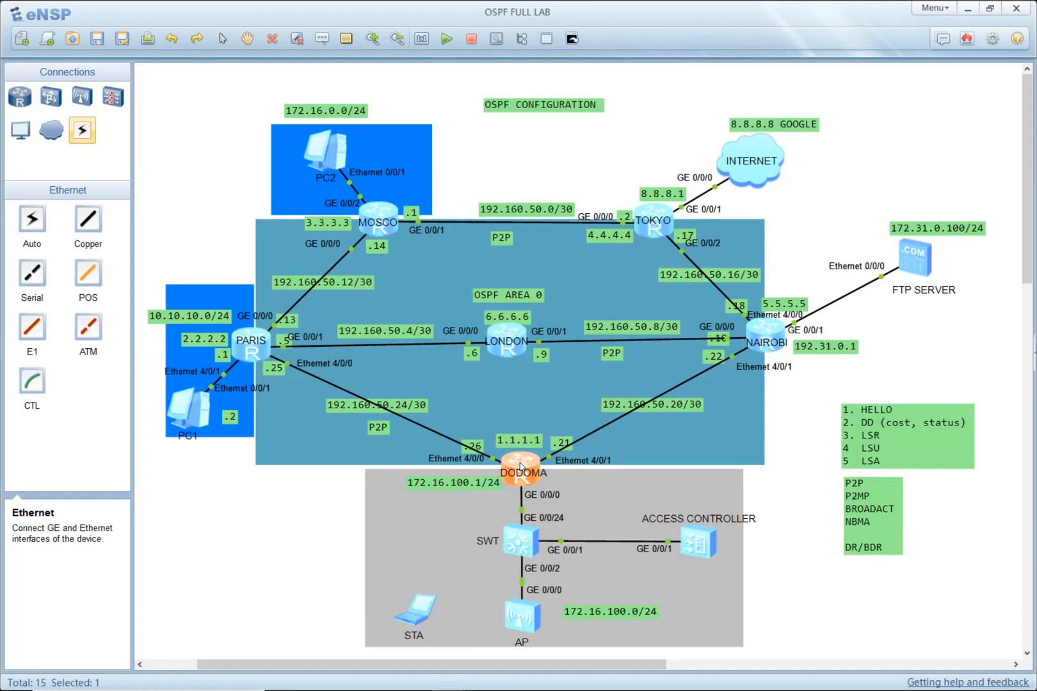
Step: Reopen the DODOMA console and list the available parameters of the OSPF area command
{"action": "double_click", "coordinate": [520, 469]}
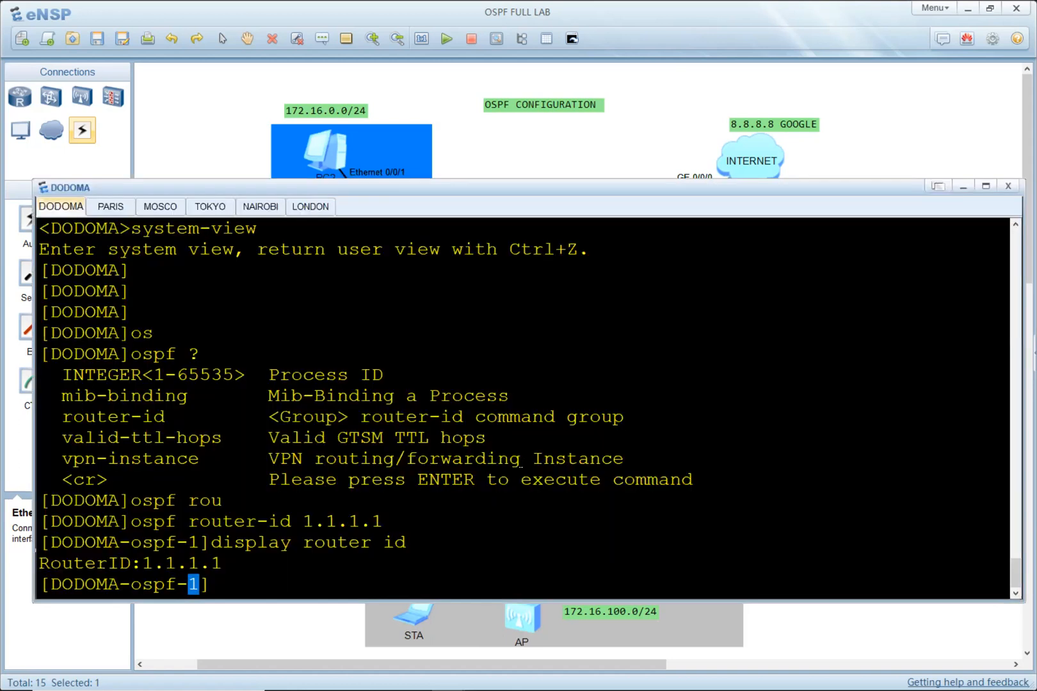
{"action": "key", "text": "Return"}
{"action": "key", "text": "Return"}
{"action": "key", "text": "Return"}
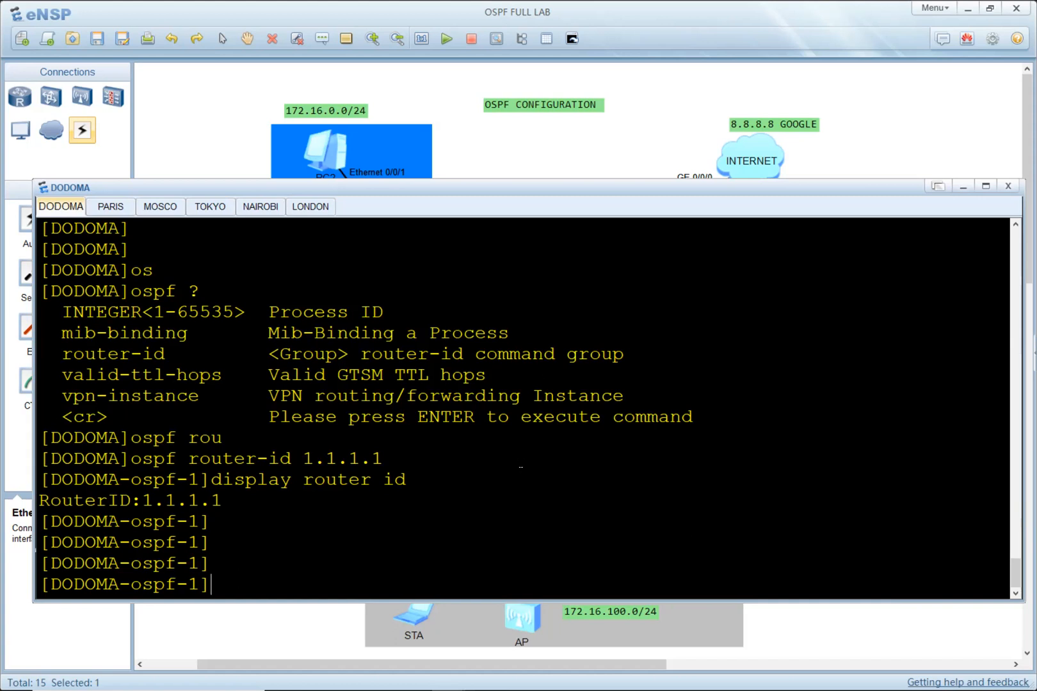
{"action": "type", "text": "are"}
{"action": "key", "text": "Tab"}
{"action": "type", "text": "?"}
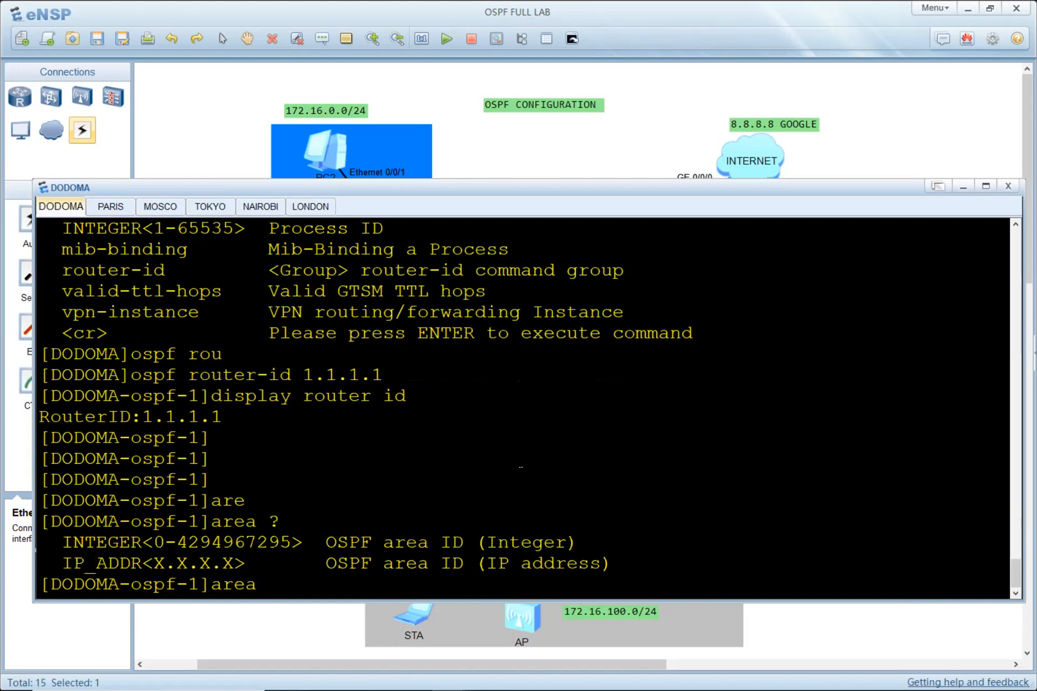
Step: Enter OSPF area 0 on DODOMA with the command "area 0"
{"action": "left_click_drag", "start_coordinate": [178, 542], "coordinate": [284, 543]}
{"action": "left_click", "coordinate": [339, 544]}
{"action": "type", "text": "0"}
{"action": "key", "text": "Return"}
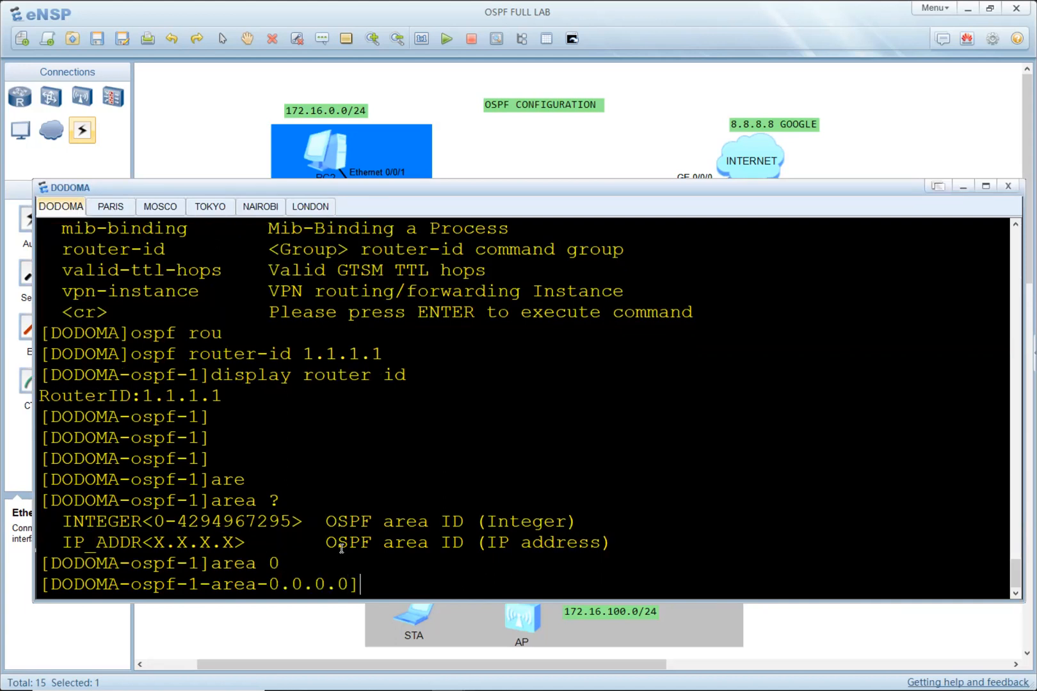
{"action": "key", "text": "Return"}
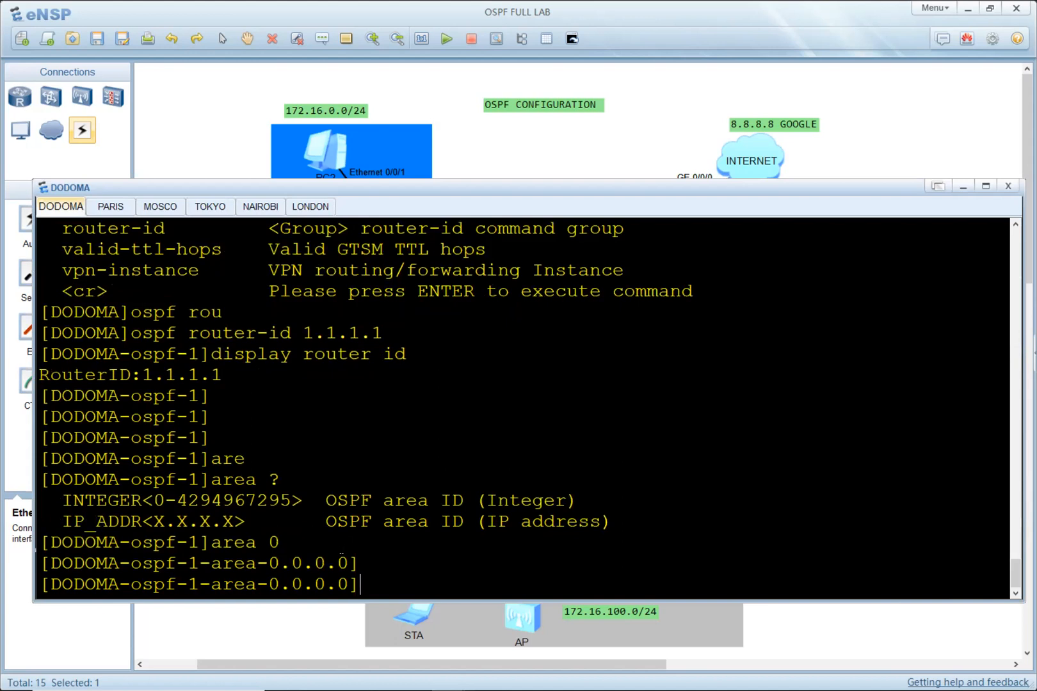
{"action": "key", "text": "Return"}
{"action": "key", "text": "Return"}
{"action": "key", "text": "Return"}
{"action": "key", "text": "Return"}
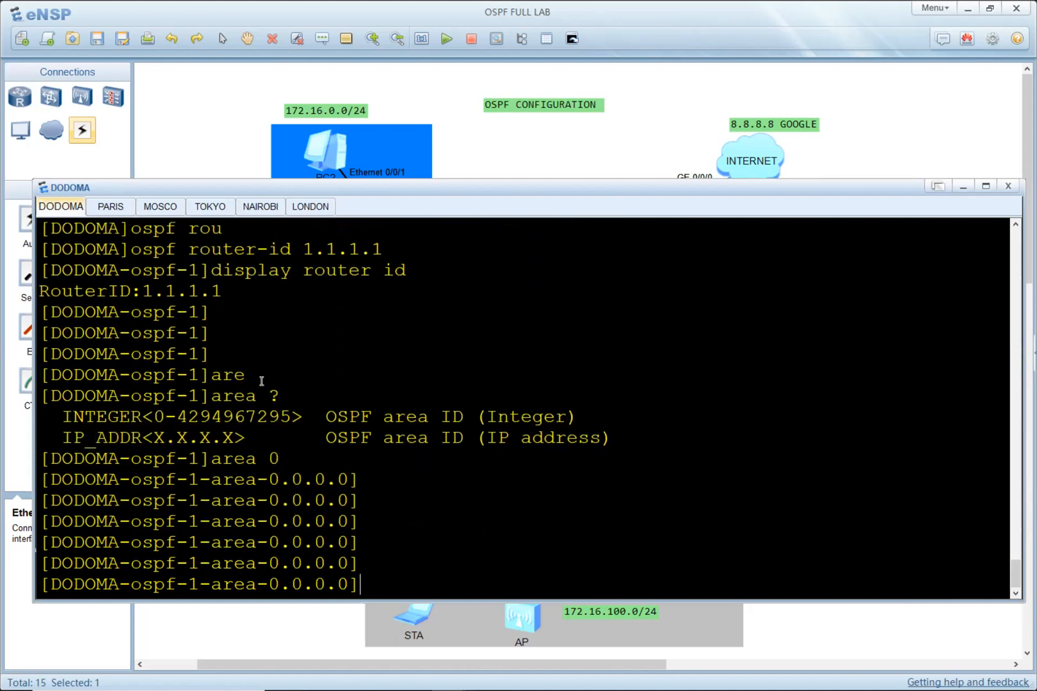
Step: Display the current area configuration on DODOMA with "dis this"
{"action": "left_click_drag", "start_coordinate": [216, 390], "coordinate": [247, 391]}
{"action": "left_click", "coordinate": [315, 383]}
{"action": "key", "text": "Return"}
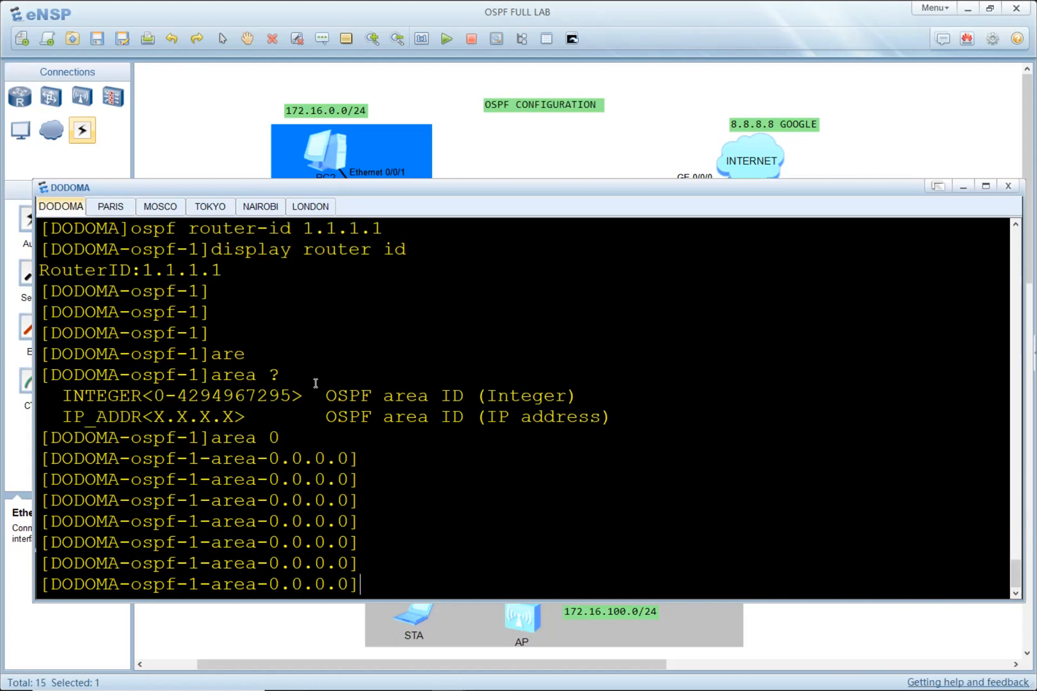
{"action": "key", "text": "Return"}
{"action": "key", "text": "Return"}
{"action": "type", "text": "dis this"}
{"action": "key", "text": "Return"}
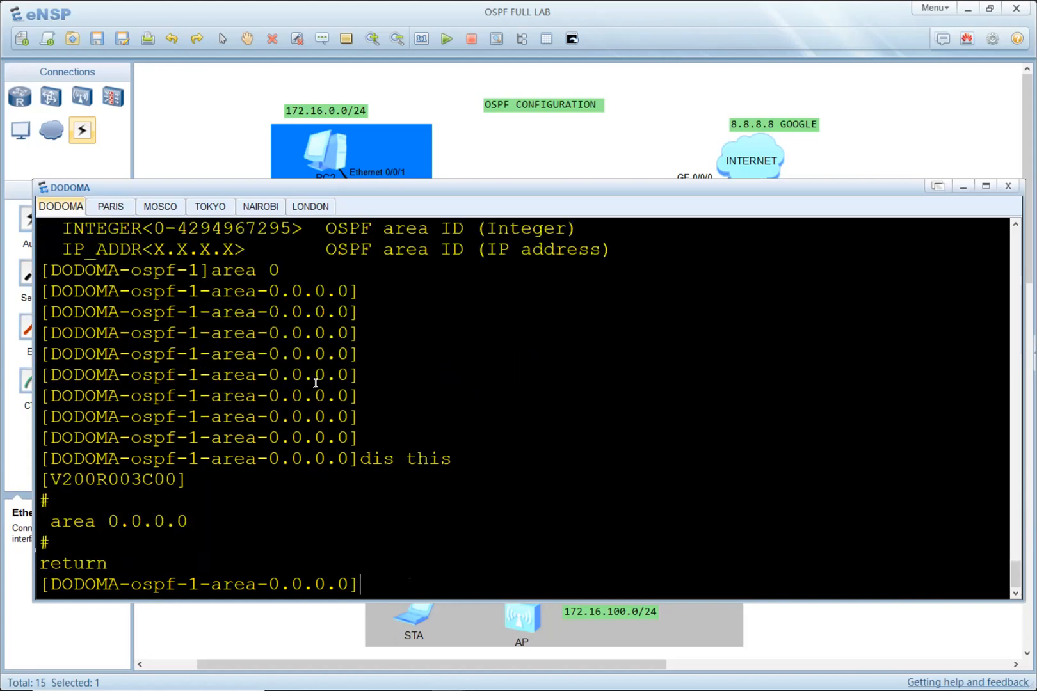
Step: Check the DODOMA–NAIROBI link address on the topology and try to advertise it with "network 192.160.50.20 30"
{"action": "key", "text": "alt+Tab"}
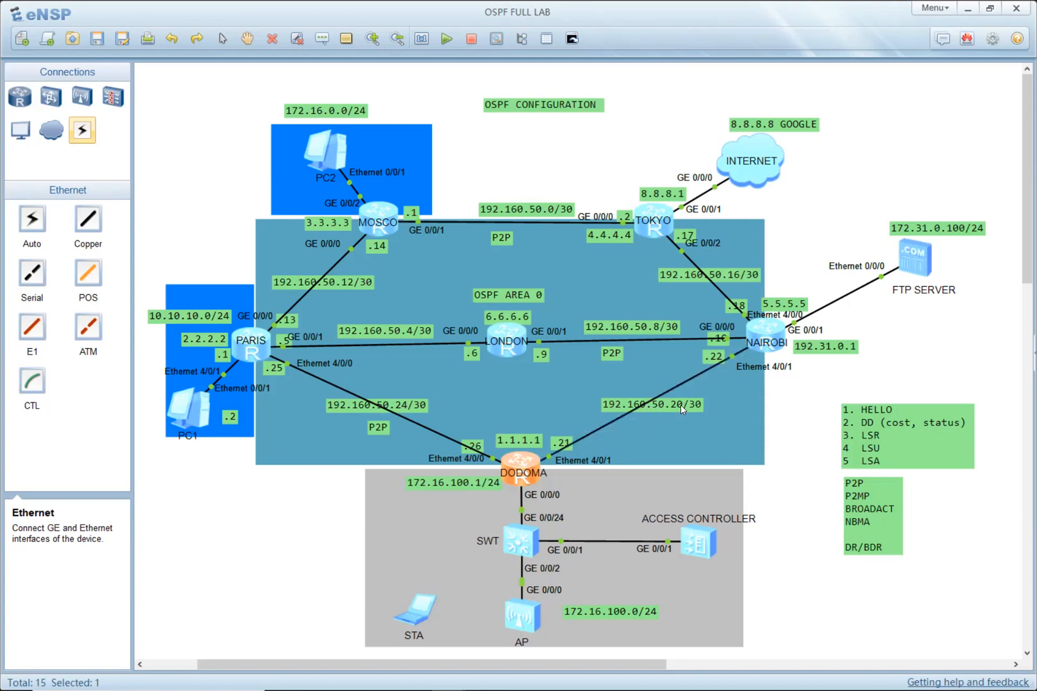
{"action": "key", "text": "alt+Tab"}
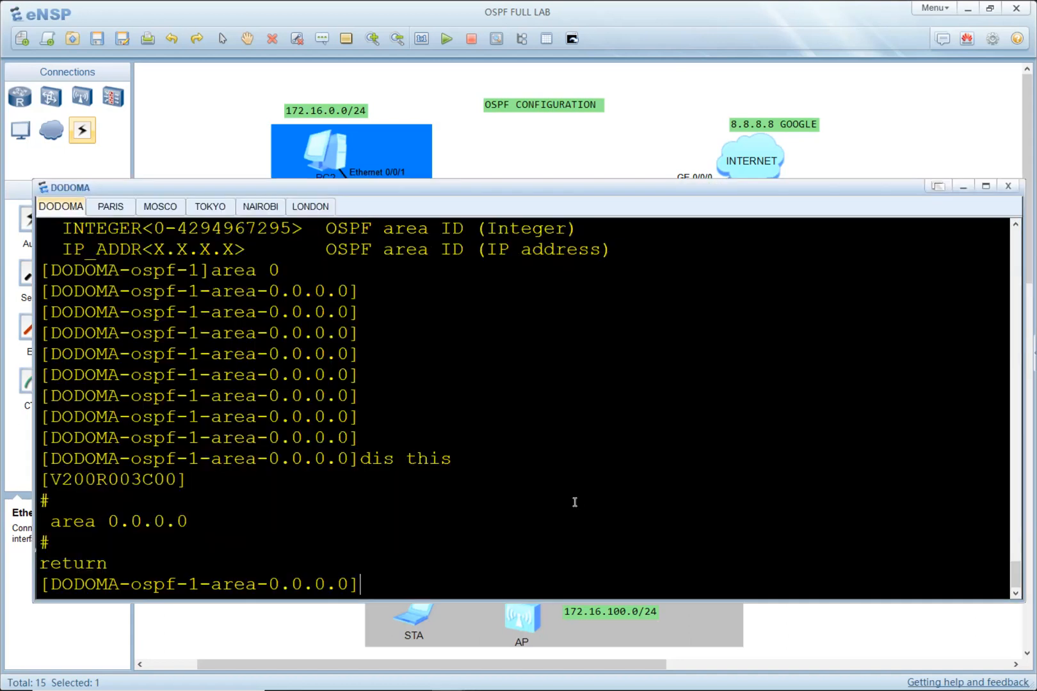
{"action": "type", "text": "1"}
{"action": "key", "text": "BackSpace"}
{"action": "type", "text": "ne"}
{"action": "key", "text": "Tab"}
{"action": "type", "text": "192.1"}
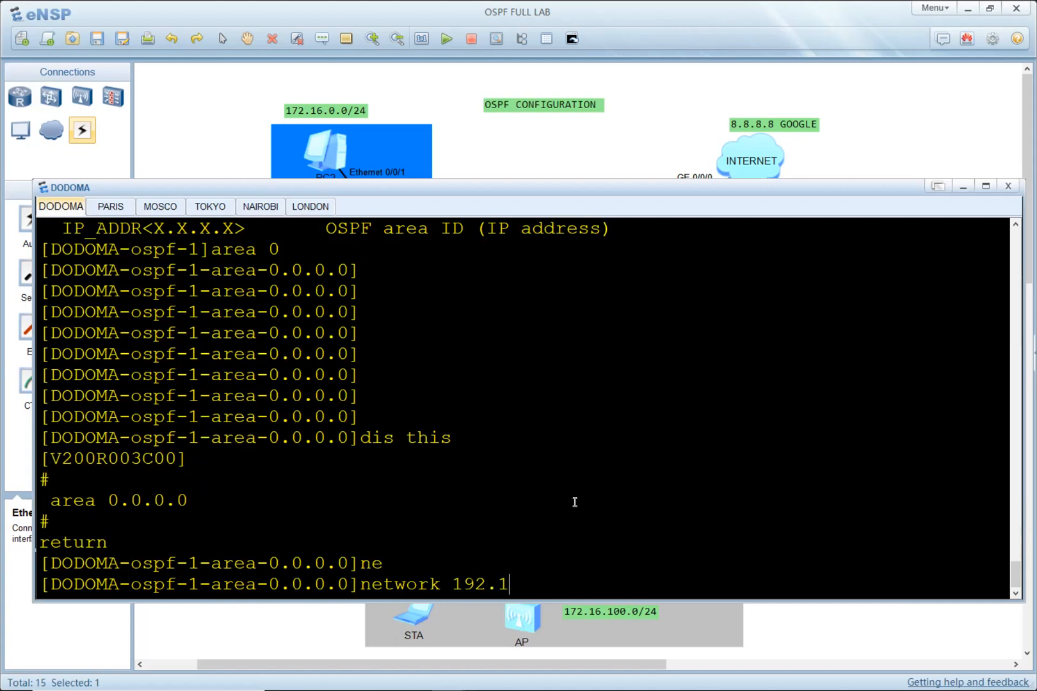
{"action": "type", "text": "60.50."}
{"action": "key", "text": "alt+Tab"}
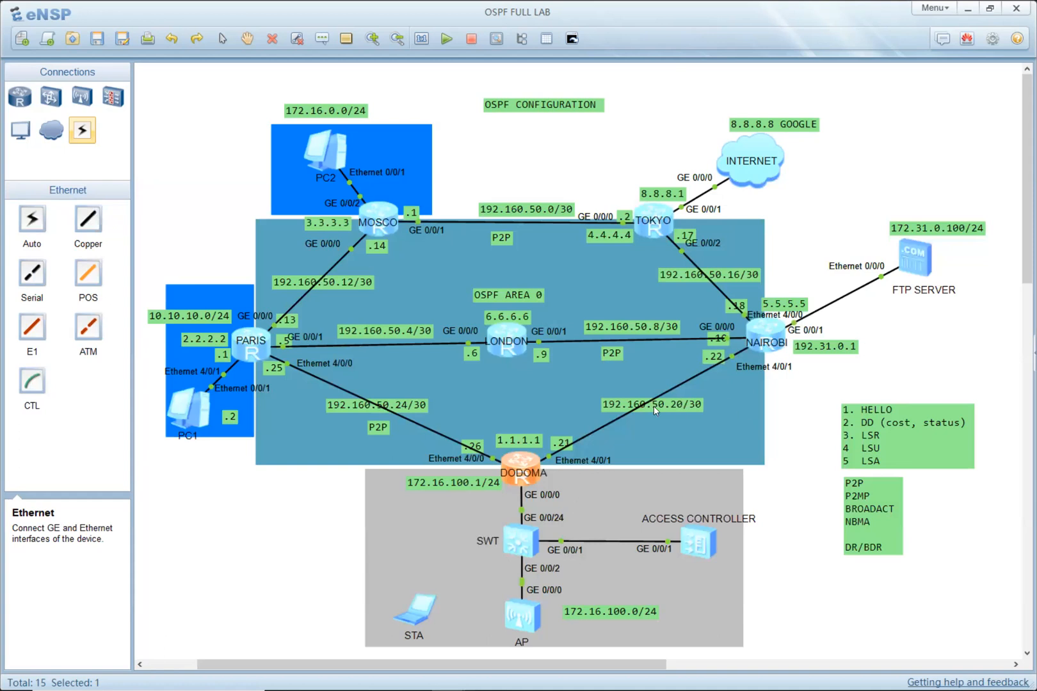
{"action": "double_click", "coordinate": [516, 472]}
{"action": "type", "text": "20 30"}
{"action": "key", "text": "Return"}
Step: Advertise network 192.160.50.20 in area 0 with the wildcard mask 0.0.0.3 and compare the mask with the rejected prefix length
{"action": "key", "text": "Up"}
{"action": "key", "text": "BackSpace"}
{"action": "key", "text": "BackSpace"}
{"action": "type", "text": "00"}
{"action": "key", "text": "BackSpace"}
{"action": "type", "text": ".0.0."}
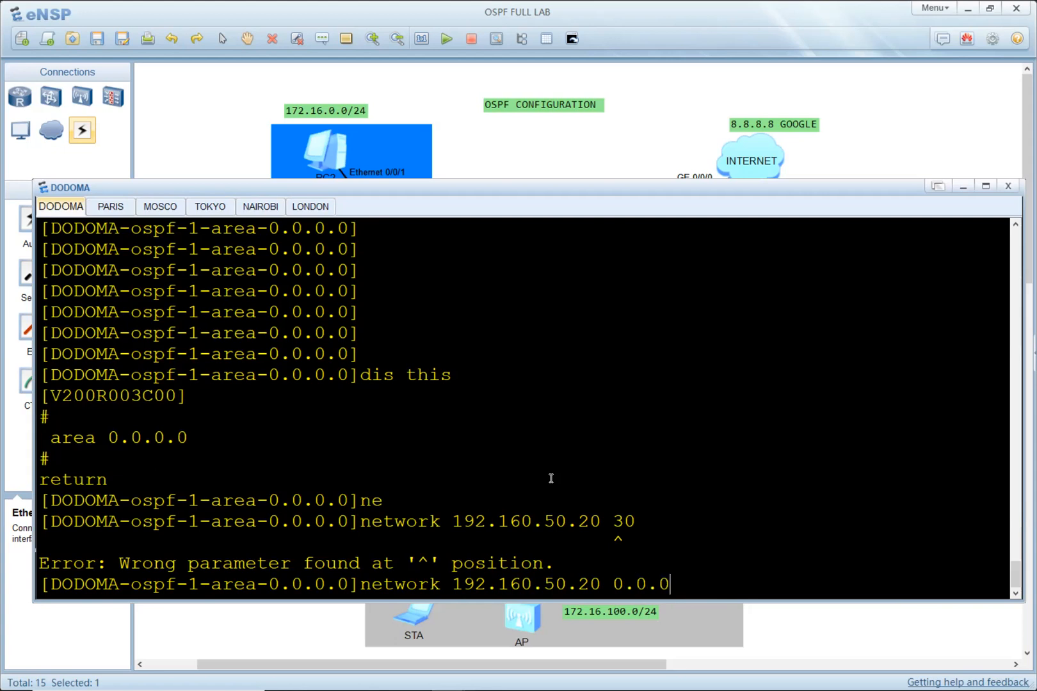
{"action": "type", "text": "3"}
{"action": "key", "text": "Return"}
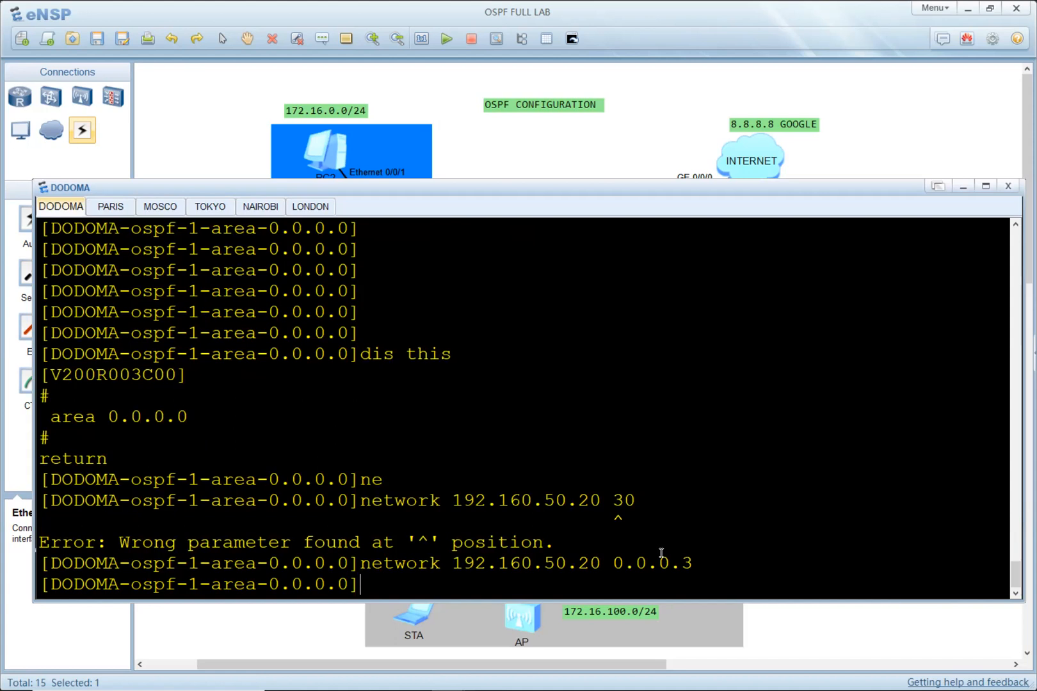
{"action": "left_click_drag", "start_coordinate": [698, 564], "coordinate": [612, 566]}
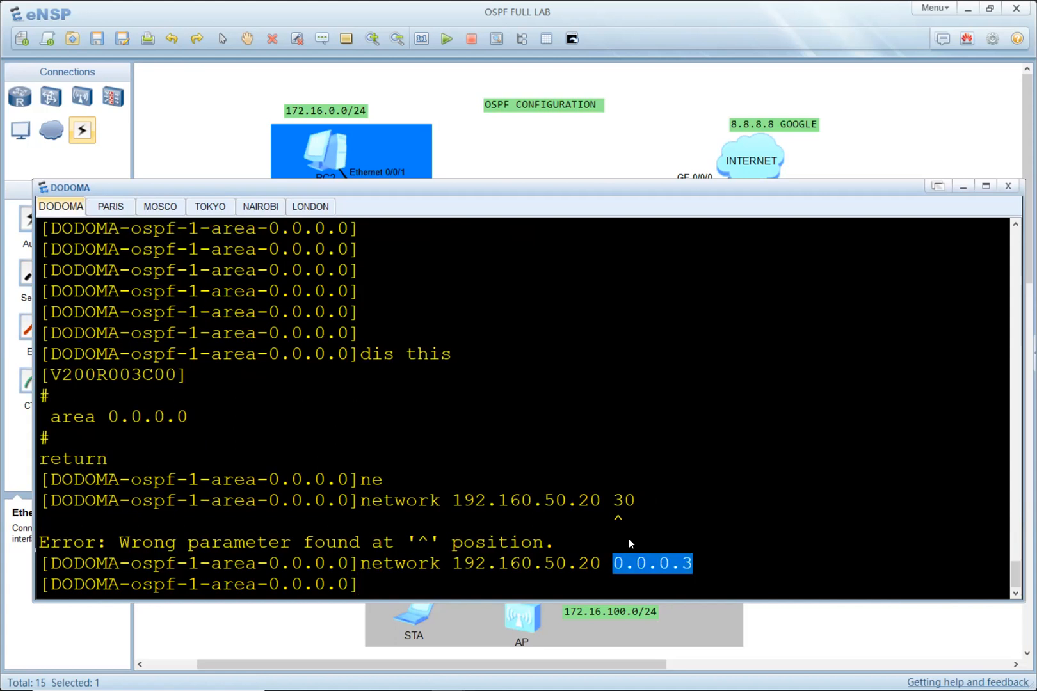
{"action": "left_click", "coordinate": [653, 500]}
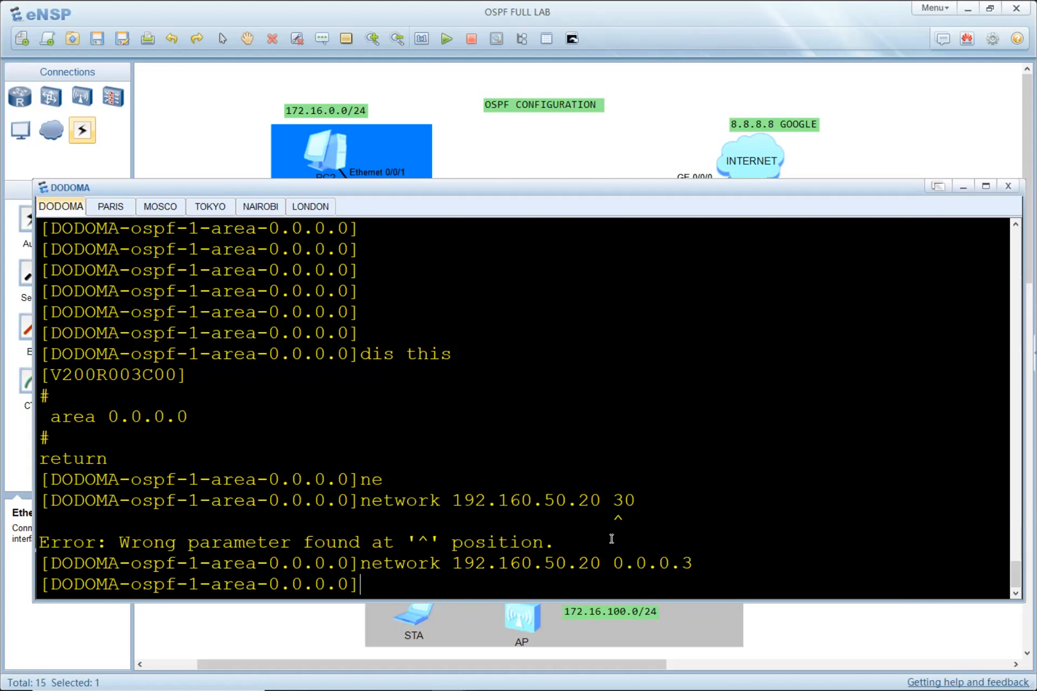
{"action": "left_click_drag", "start_coordinate": [613, 500], "coordinate": [634, 509]}
{"action": "left_click_drag", "start_coordinate": [694, 564], "coordinate": [612, 564]}
Step: Advertise the DODOMA–PARIS link in area 0 by reusing the last network command as "network 192.160.50.24 0.0.0.3"
{"action": "key", "text": "Up"}
{"action": "key", "text": "Left"}
{"action": "key", "text": "Left"}
{"action": "key", "text": "Left"}
{"action": "key", "text": "Left"}
{"action": "key", "text": "Left"}
{"action": "key", "text": "Left"}
{"action": "key", "text": "Left"}
{"action": "key", "text": "Left"}
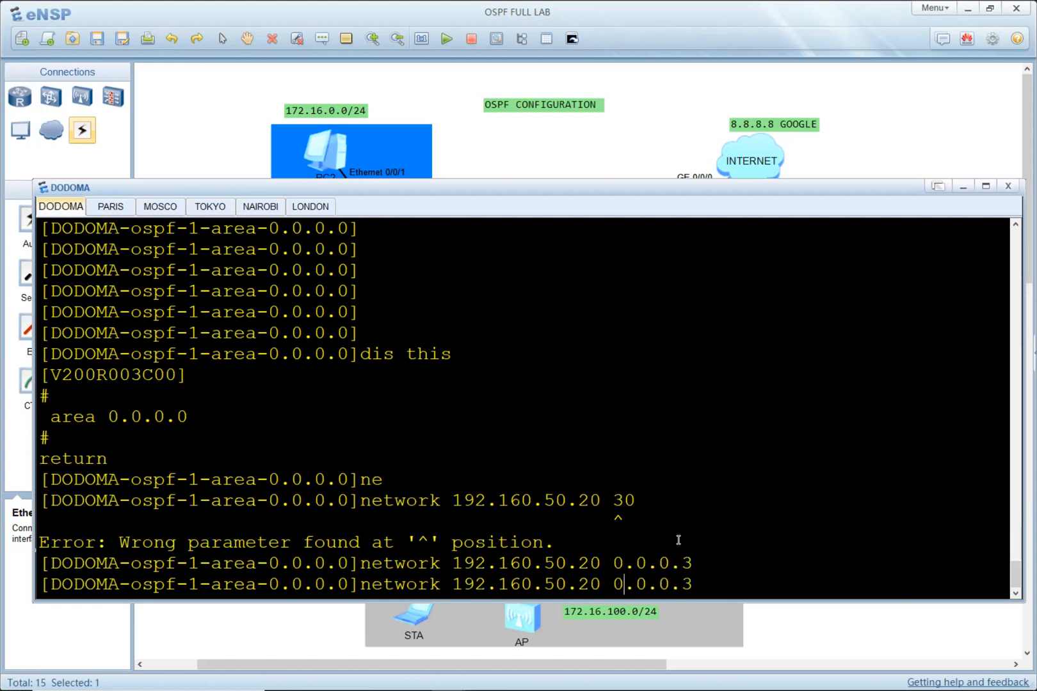
{"action": "key", "text": "BackSpace"}
{"action": "type", "text": "4"}
{"action": "key", "text": "Return"}
Step: Run "dis this" in area 0 on DODOMA and review the advertised networks
{"action": "key", "text": "Return"}
{"action": "key", "text": "Return"}
{"action": "key", "text": "Return"}
{"action": "key", "text": "Return"}
{"action": "key", "text": "Return"}
{"action": "key", "text": "Return"}
{"action": "type", "text": "dis this"}
{"action": "key", "text": "Return"}
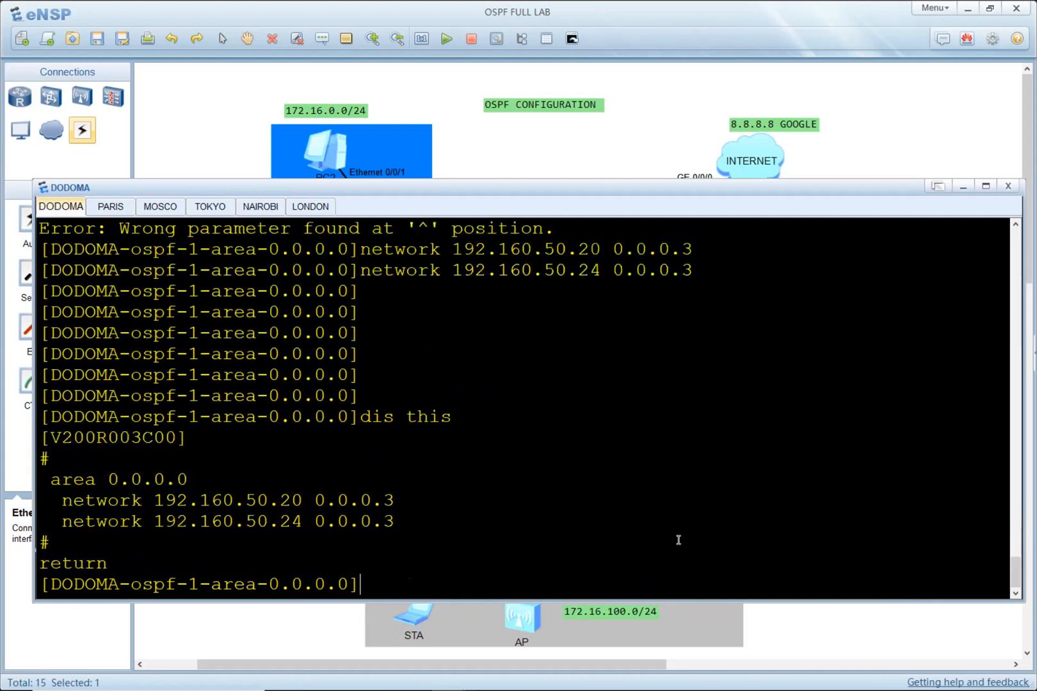
Step: Quit the area 0 view on DODOMA back to the OSPF process view
{"action": "type", "text": "q"}
{"action": "key", "text": "Return"}
{"action": "key", "text": "Return"}
{"action": "key", "text": "Return"}
{"action": "key", "text": "Return"}
{"action": "key", "text": "Return"}
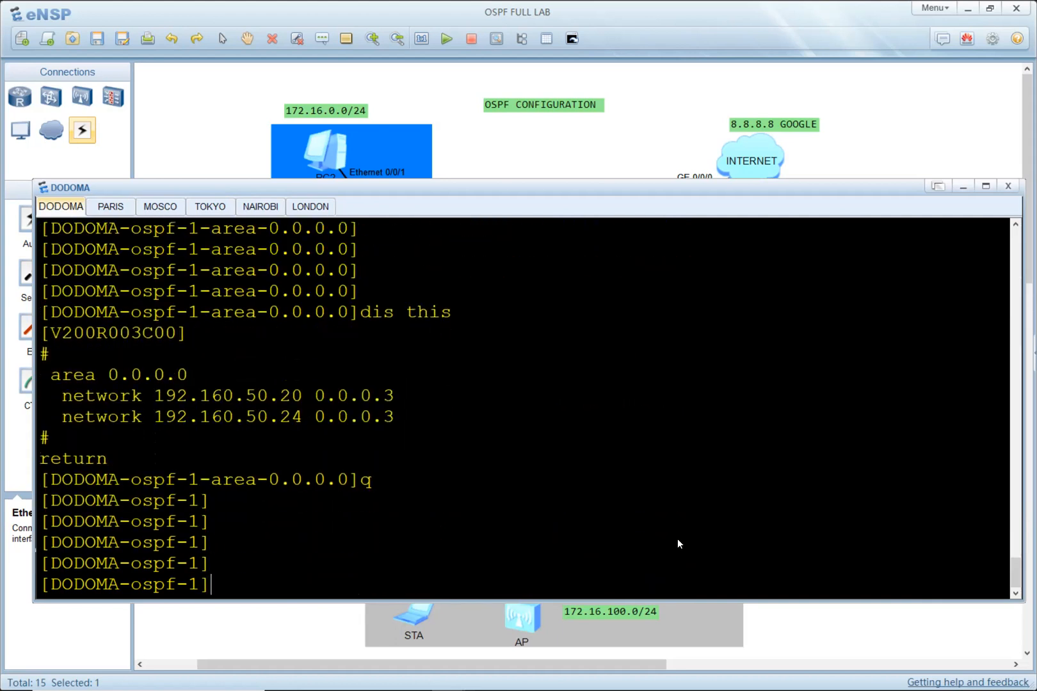
Step: Add a topology text note reading "configure: COST= BANDWITH-REFERENCE/INTERFACE BANDWITDH" below the PARIS area and shift it slightly away from the SWT area
{"action": "key", "text": "alt+Tab"}
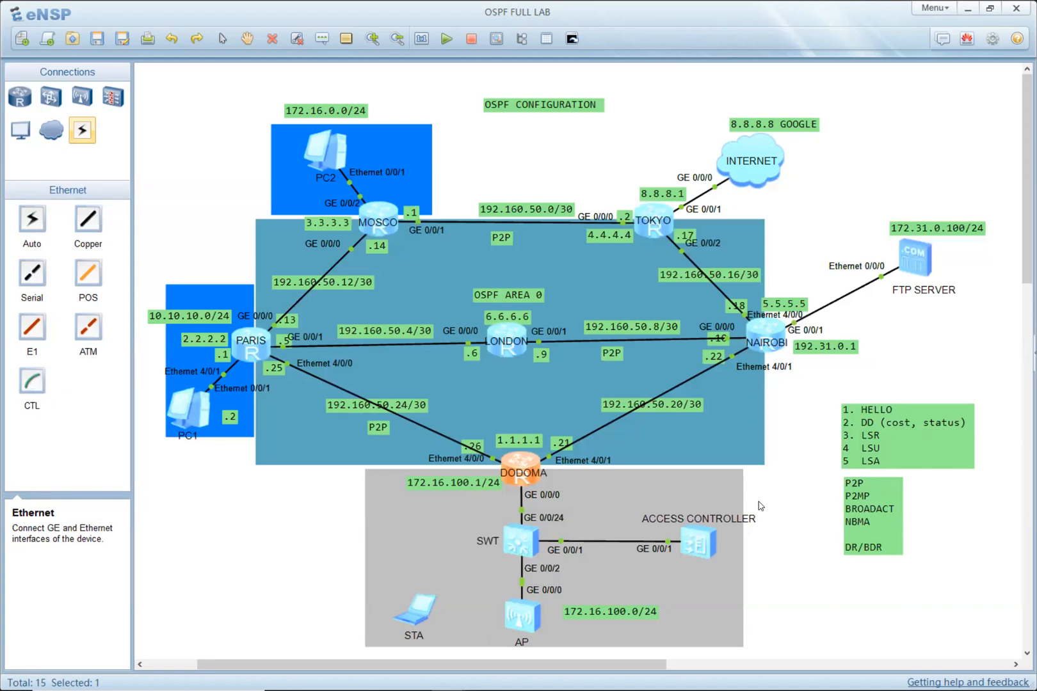
{"action": "left_click", "coordinate": [323, 40]}
{"action": "left_click", "coordinate": [165, 512]}
{"action": "type", "text": "configure:"}
{"action": "key", "text": "Return"}
{"action": "type", "text": "COST"}
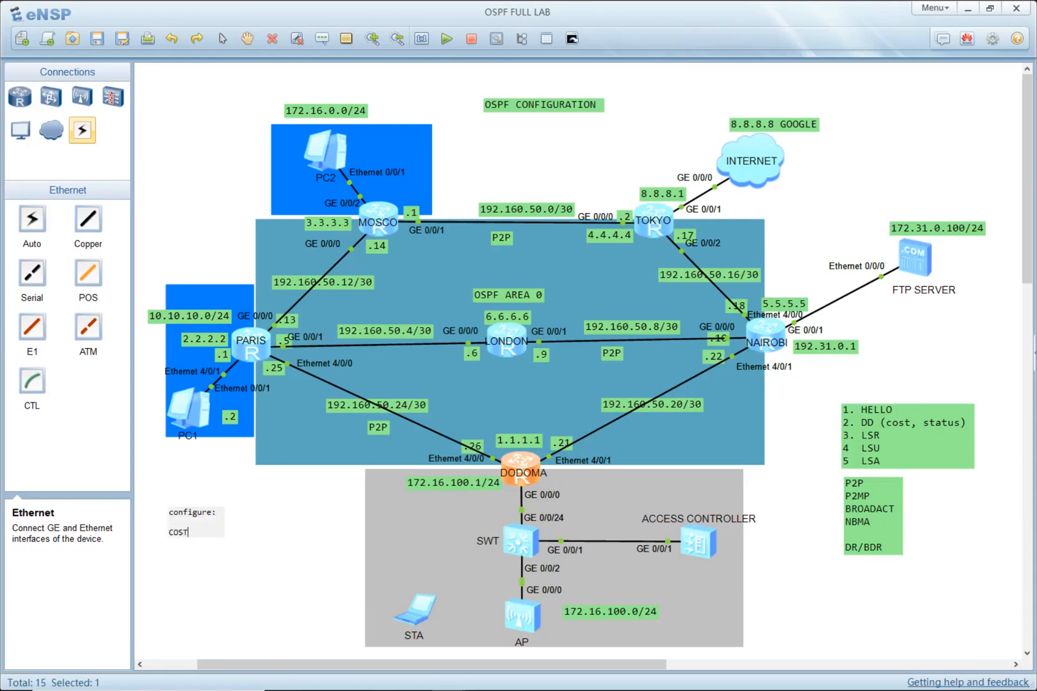
{"action": "type", "text": "= BANDWITH-REFERENC"}
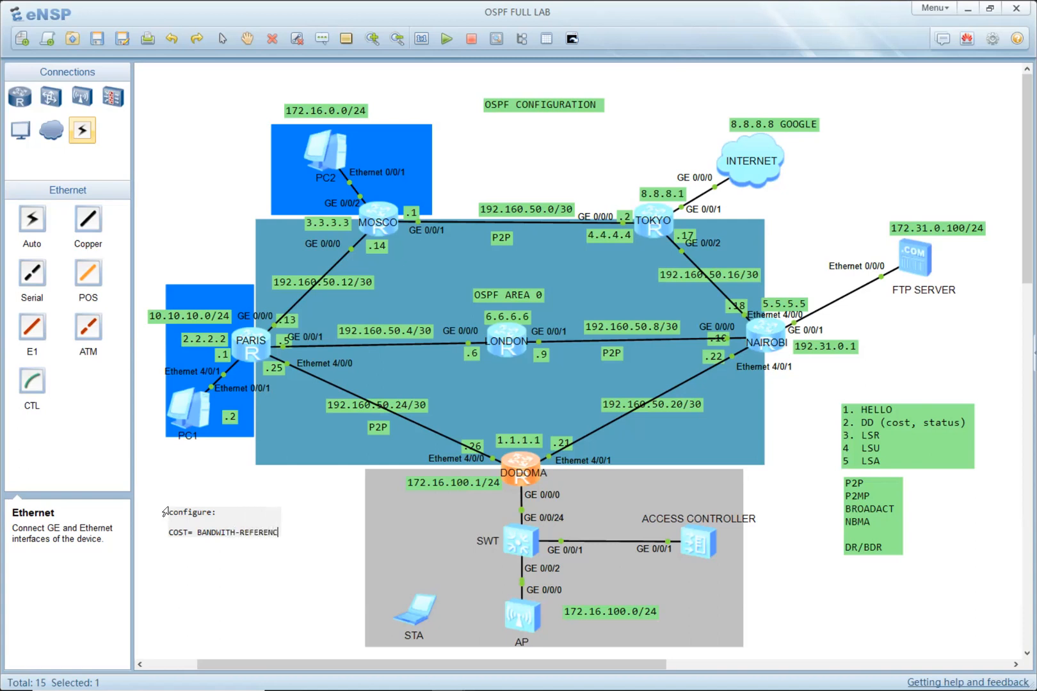
{"action": "type", "text": "E/IN"}
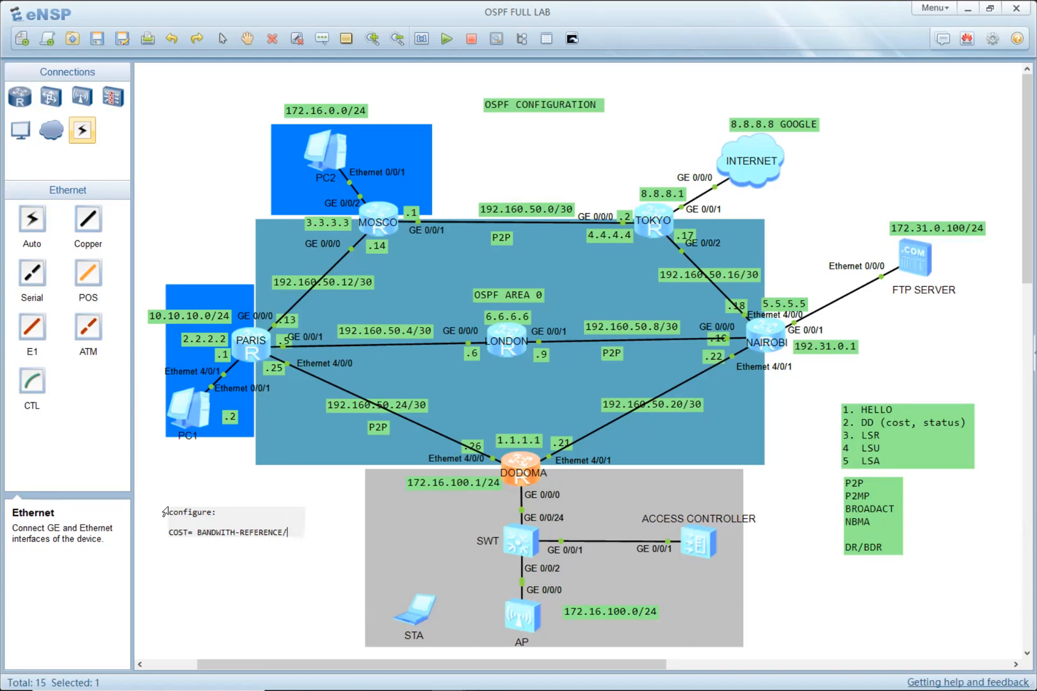
{"action": "type", "text": "TERFACE B"}
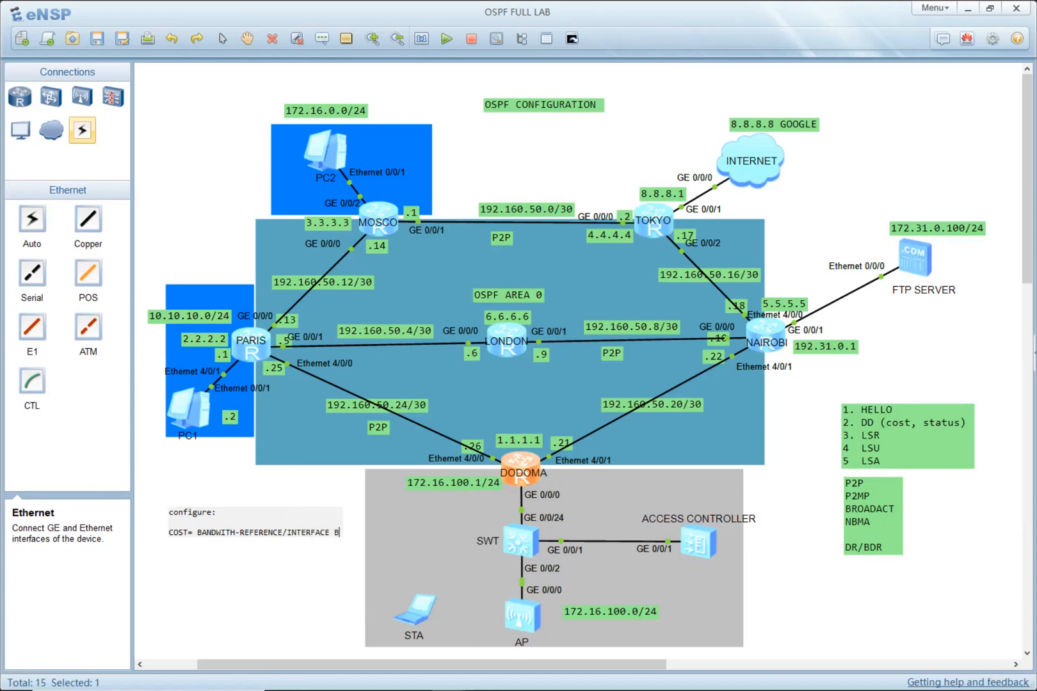
{"action": "type", "text": "ANDWITDHT"}
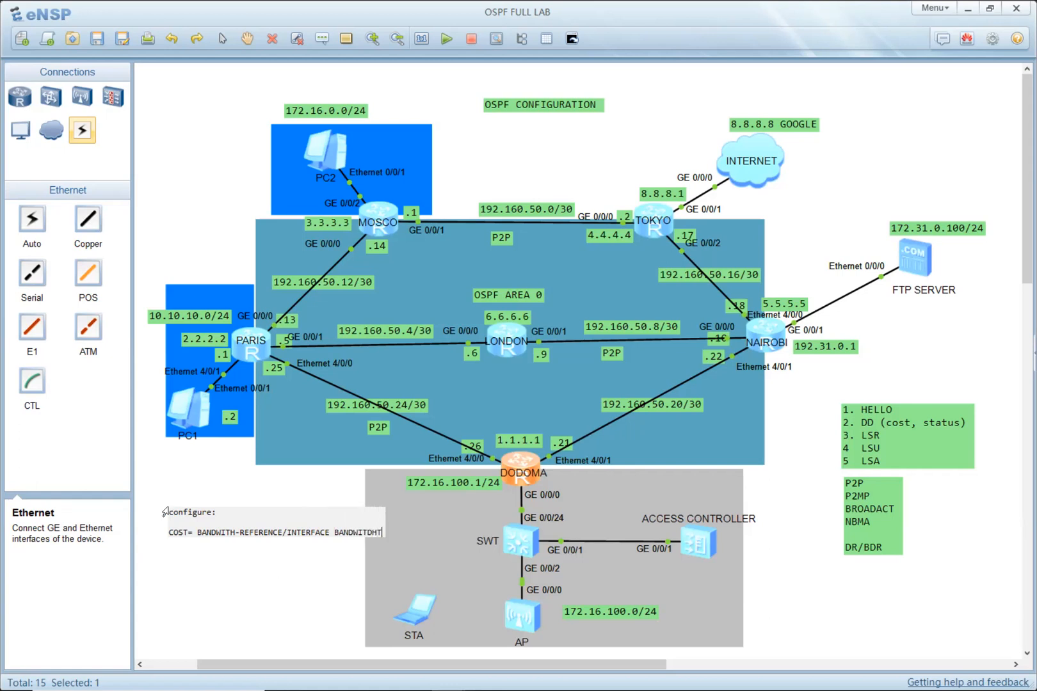
{"action": "key", "text": "BackSpace"}
{"action": "left_click", "coordinate": [219, 463]}
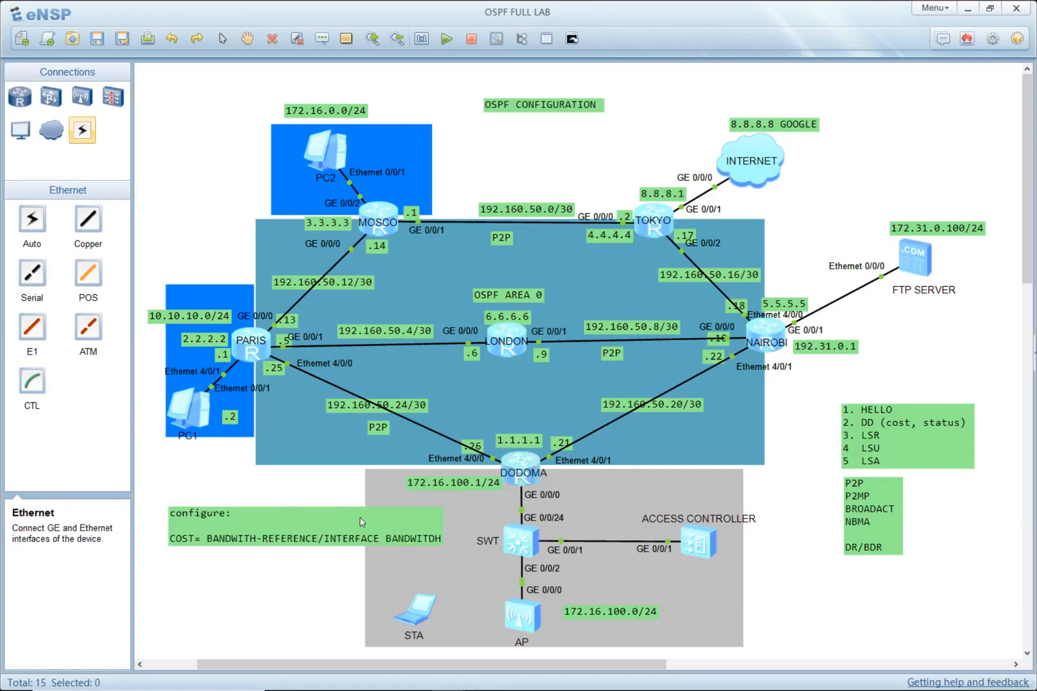
{"action": "left_click_drag", "start_coordinate": [341, 533], "coordinate": [314, 535]}
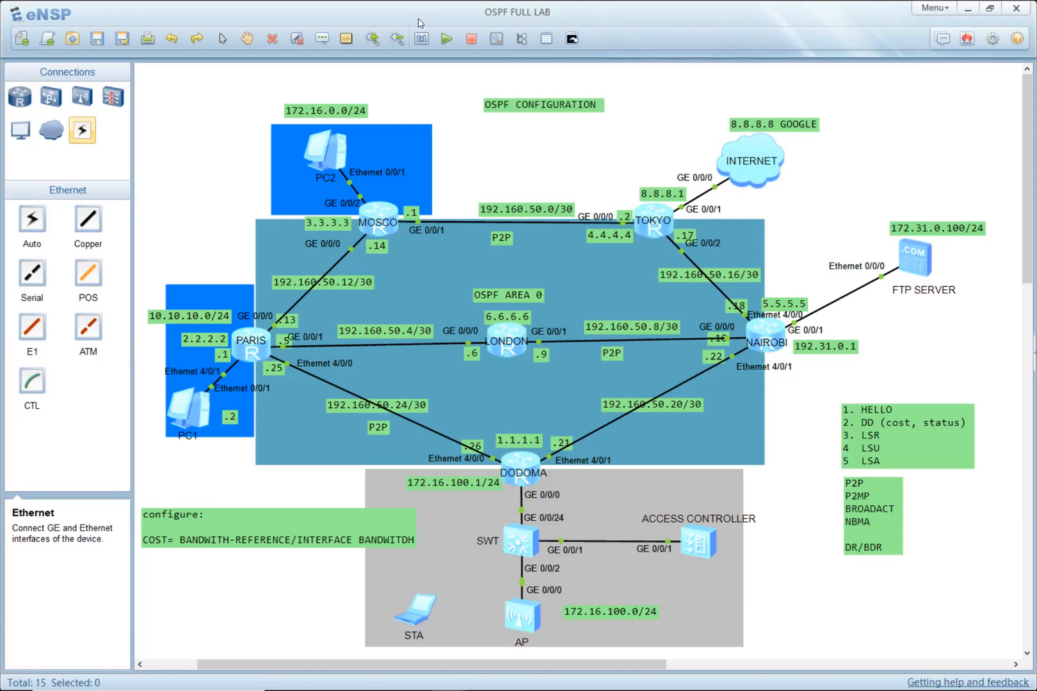
Step: Add a text note below the cost formula with the lines "100000/1000= 100" and "100000/100 = 1000"
{"action": "left_click", "coordinate": [322, 38]}
{"action": "left_click", "coordinate": [174, 575]}
{"action": "type", "text": "1000"}
{"action": "key", "text": "Left"}
{"action": "key", "text": "Left"}
{"action": "key", "text": "Left"}
{"action": "type", "text": "100000/1000= 100"}
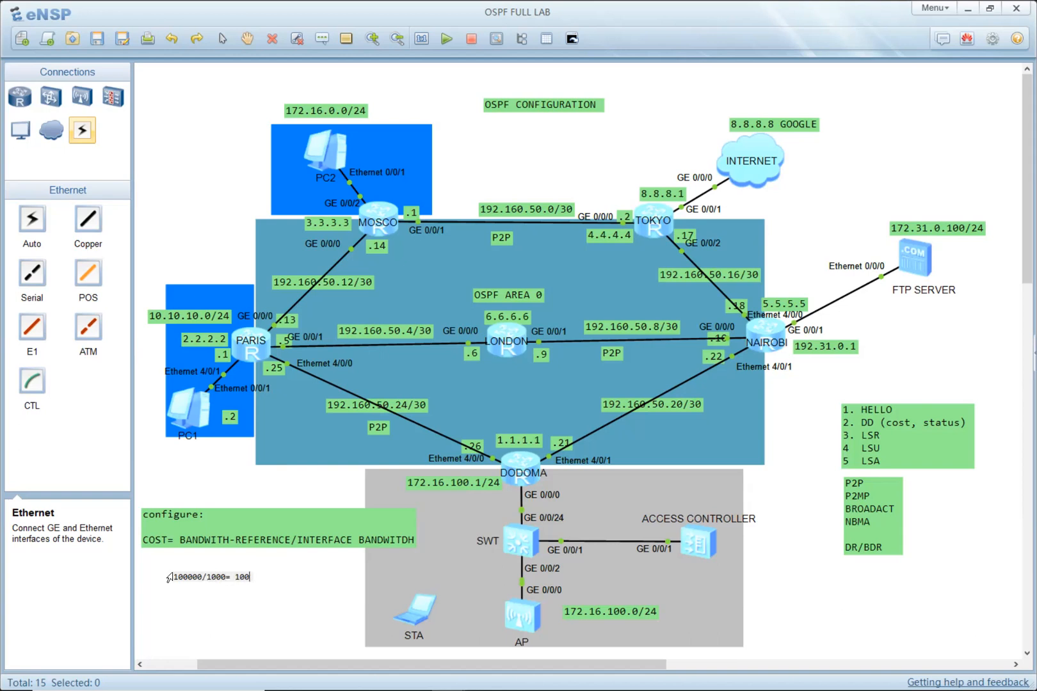
{"action": "key", "text": "Return"}
{"action": "type", "text": "100000"}
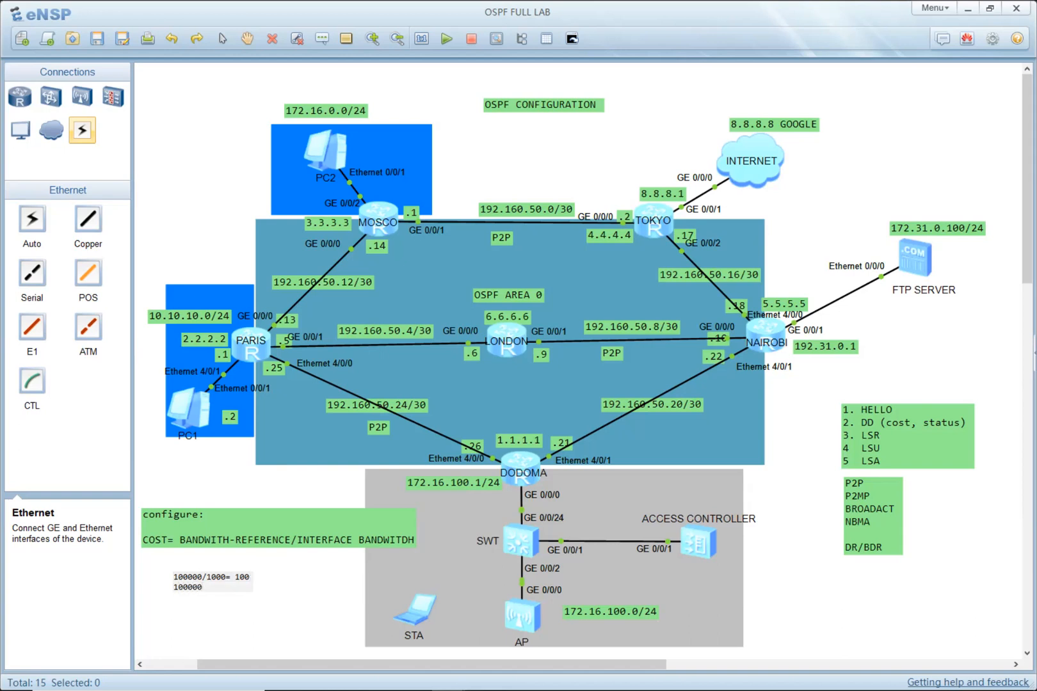
{"action": "type", "text": "/100 = 1000"}
{"action": "left_click", "coordinate": [266, 629]}
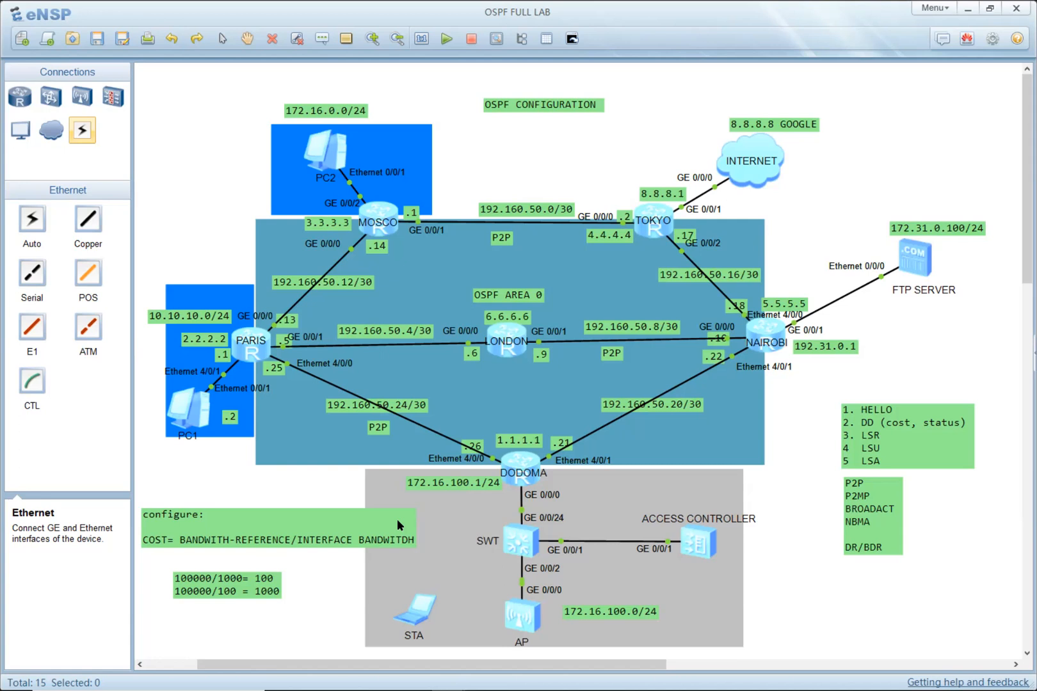
Step: Return to the DODOMA console and examine the quit command and the OSPF process prompt
{"action": "key", "text": "alt+Tab"}
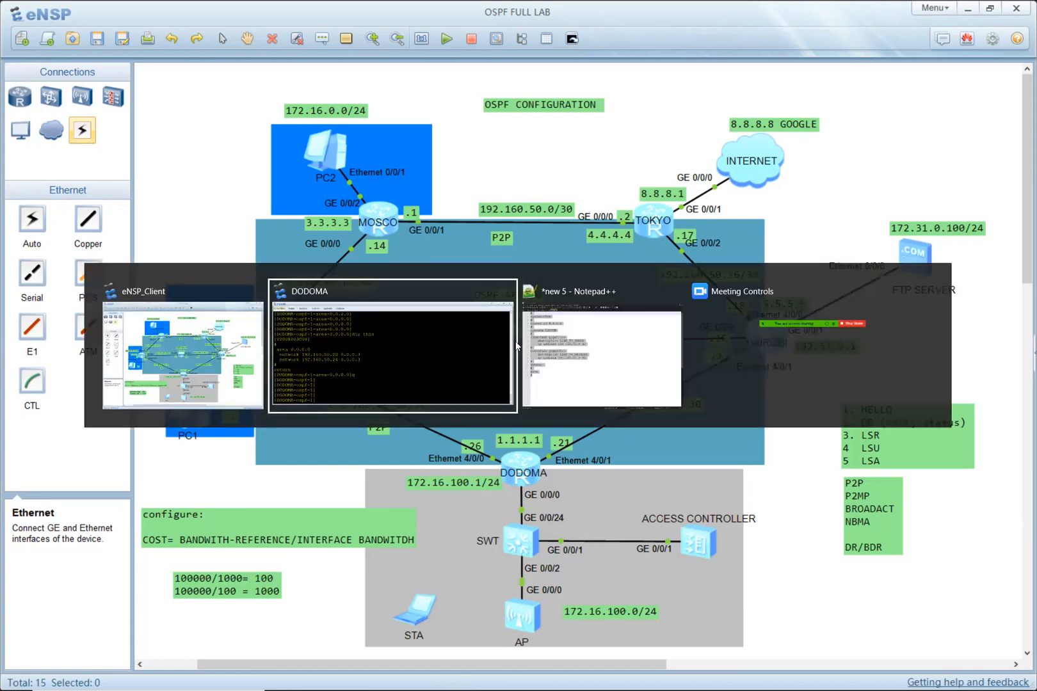
{"action": "left_click", "coordinate": [325, 358]}
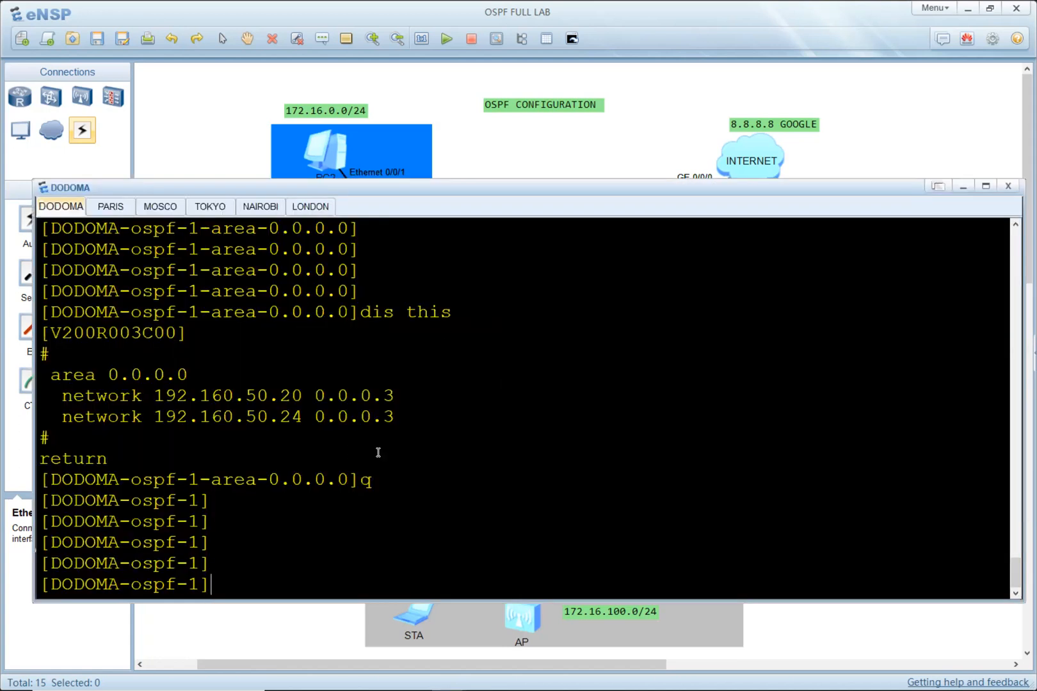
{"action": "left_click_drag", "start_coordinate": [382, 480], "coordinate": [360, 481]}
{"action": "left_click_drag", "start_coordinate": [202, 584], "coordinate": [160, 585]}
{"action": "left_click", "coordinate": [354, 547]}
Step: Set the OSPF reference bandwidth on DODOMA with the command "bandwidth-reference 100000"
{"action": "type", "text": "BA"}
{"action": "key", "text": "BackSpace"}
{"action": "key", "text": "BackSpace"}
{"action": "type", "text": "b"}
{"action": "key", "text": "BackSpace"}
{"action": "type", "text": "ba"}
{"action": "key", "text": "Tab"}
{"action": "key", "text": "Tab"}
{"action": "type", "text": "100"}
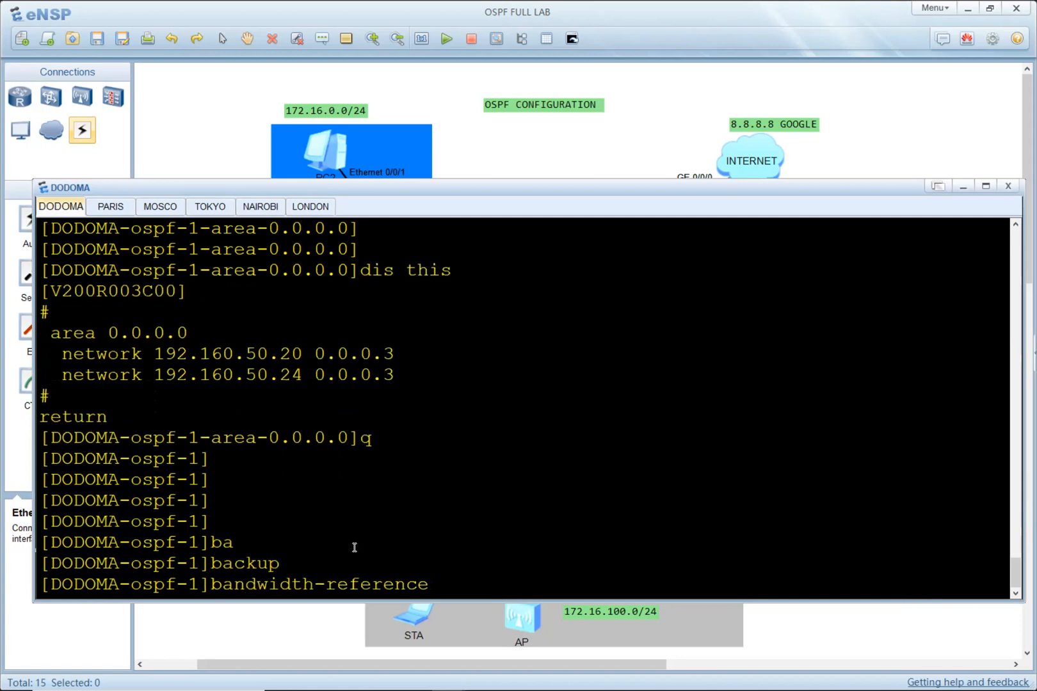
{"action": "type", "text": "000"}
{"action": "key", "text": "Return"}
{"action": "key", "text": "Return"}
{"action": "key", "text": "Return"}
{"action": "key", "text": "Return"}
{"action": "key", "text": "Return"}
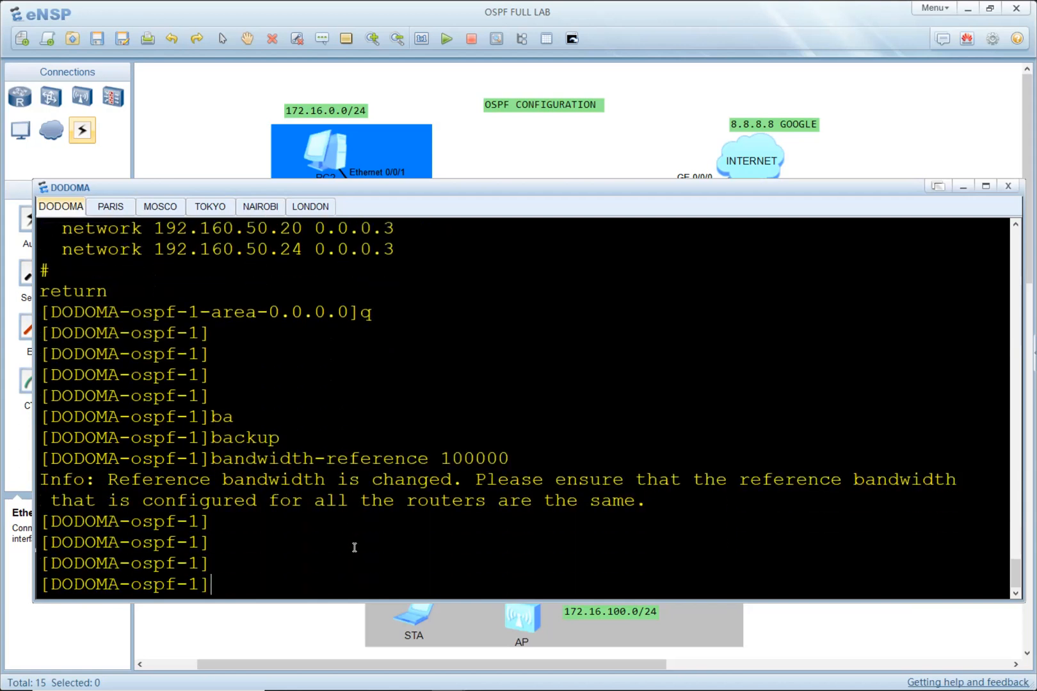
Step: Review DODOMA's OSPF configuration with "dis this", check the topology links, and return to its console
{"action": "type", "text": "dis this"}
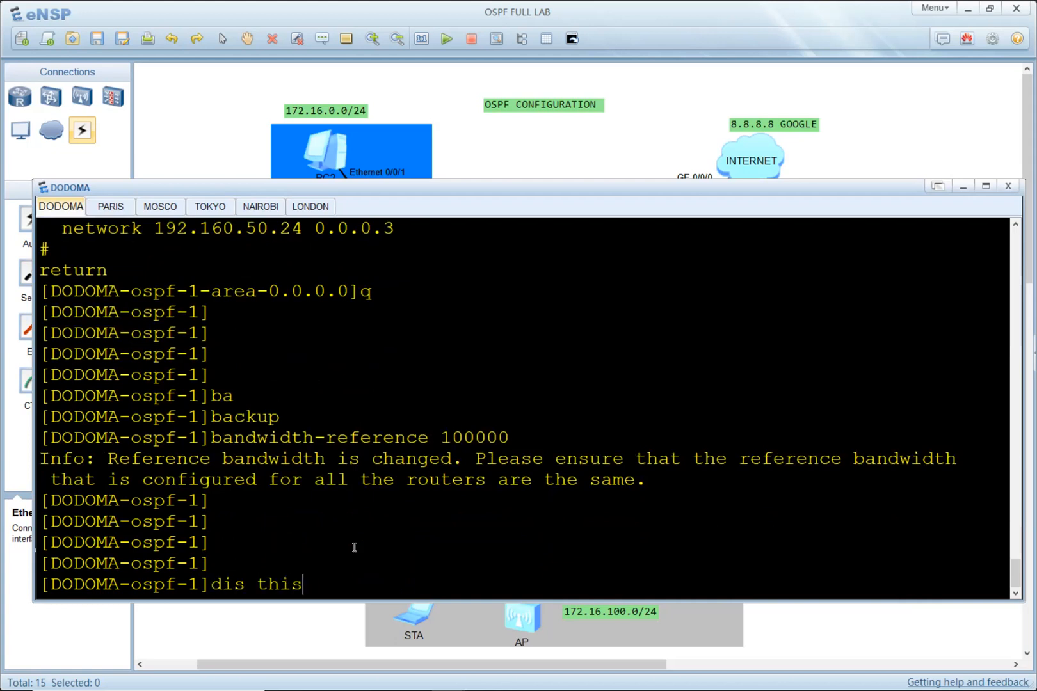
{"action": "key", "text": "Return"}
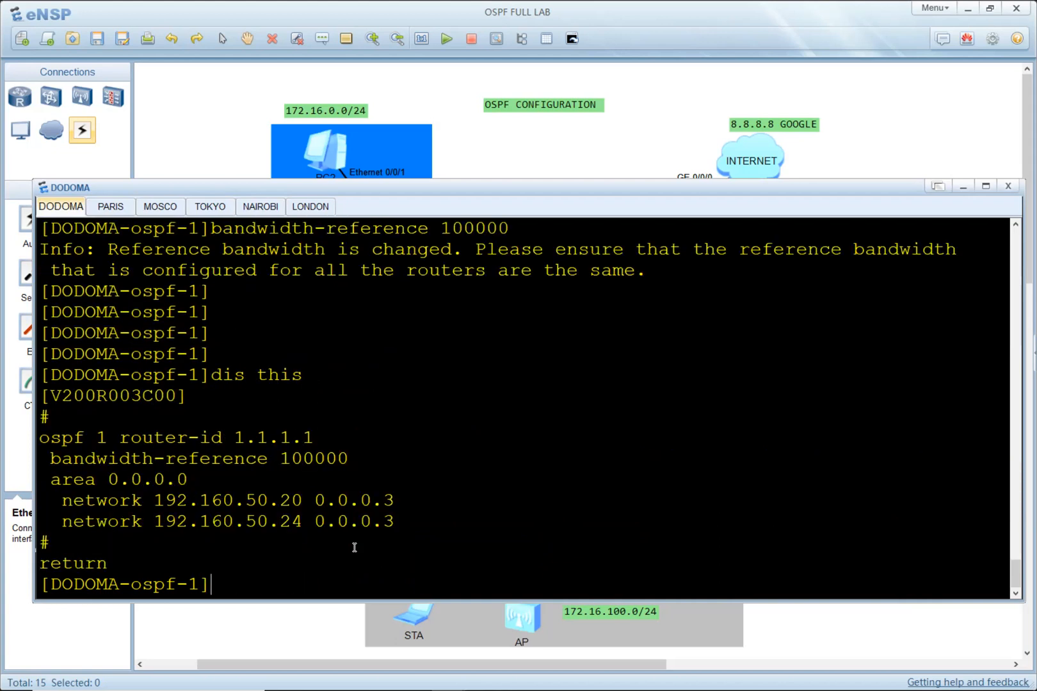
{"action": "key", "text": "alt+Tab"}
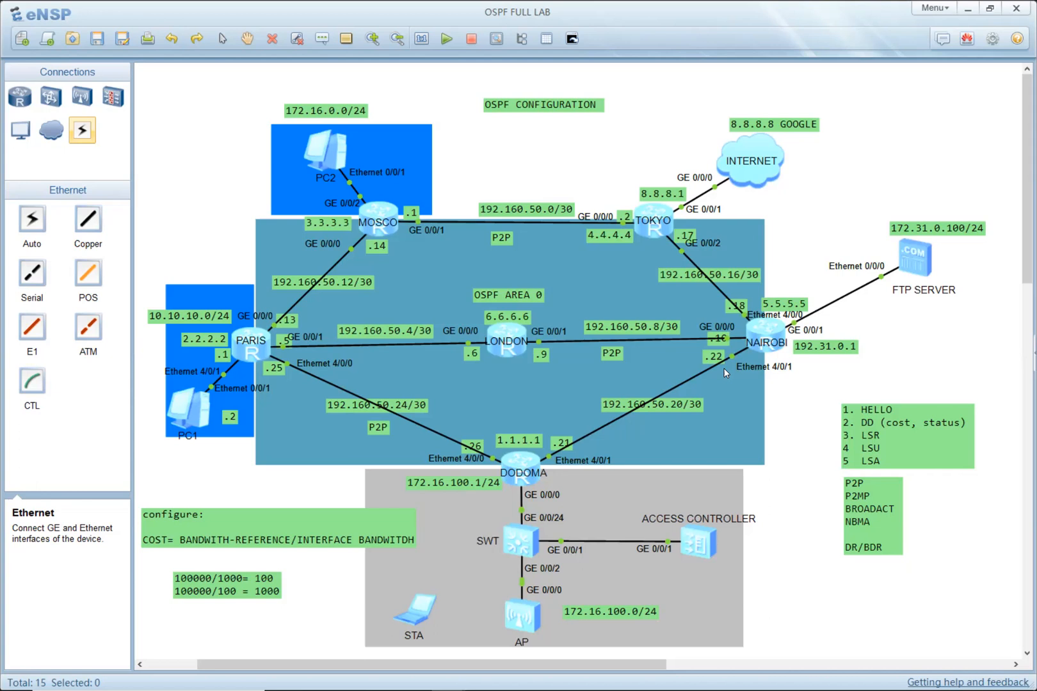
{"action": "double_click", "coordinate": [512, 466]}
{"action": "key", "text": "Return"}
{"action": "key", "text": "Return"}
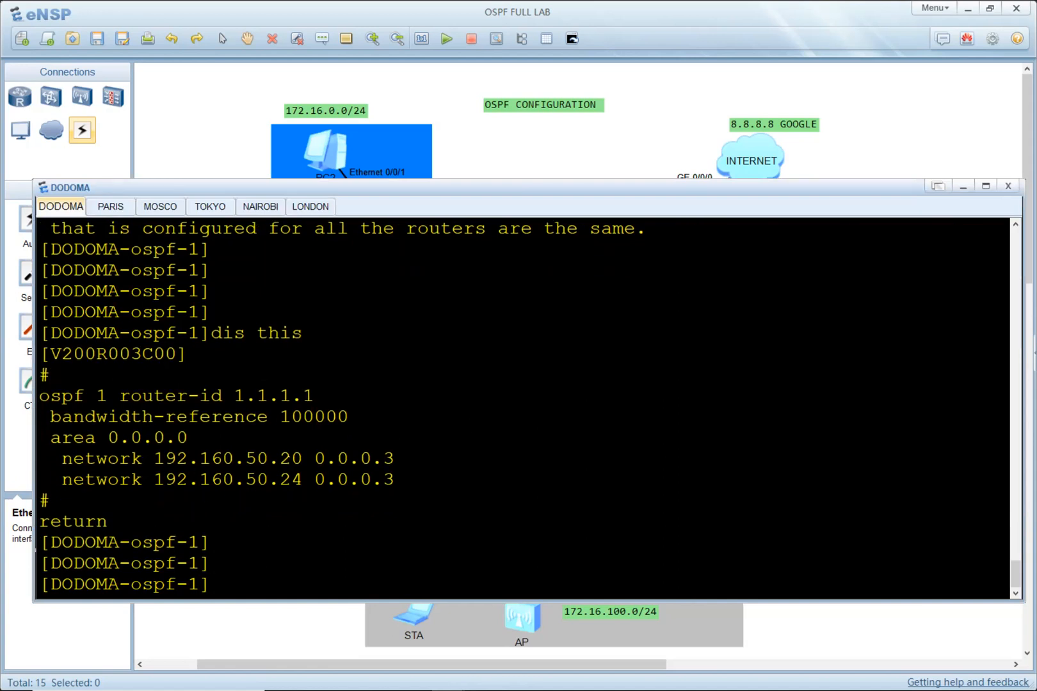
Step: Copy DODOMA's OSPF configuration block, from the first "#" through "return", into a new Notepad++ document
{"action": "left_click_drag", "start_coordinate": [408, 484], "coordinate": [11, 397]}
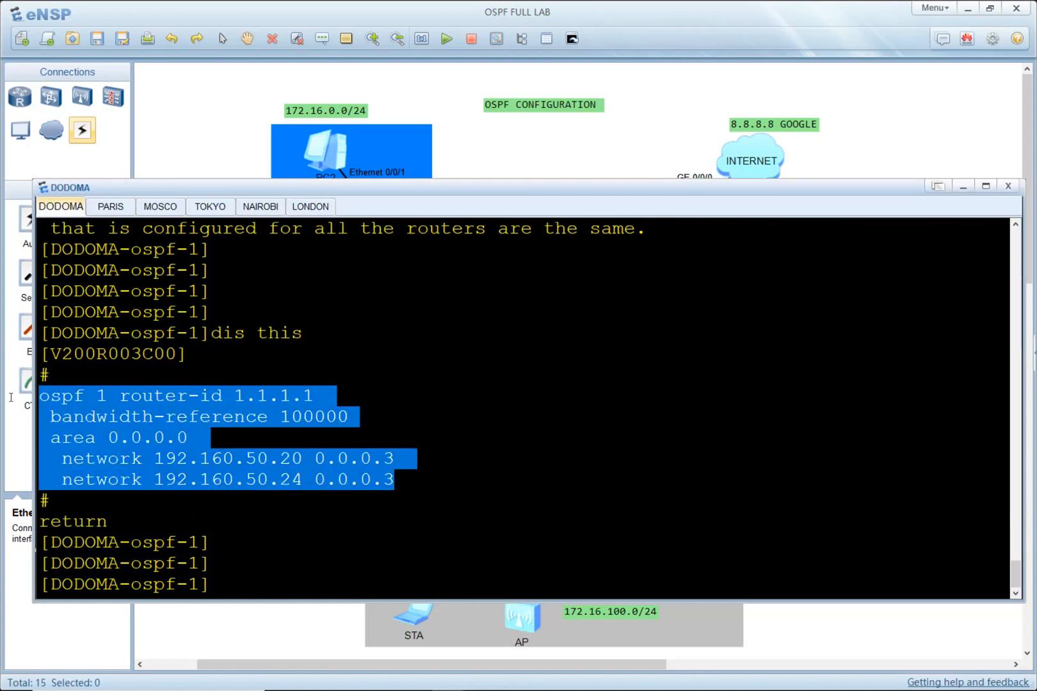
{"action": "left_click", "coordinate": [165, 418]}
{"action": "left_click_drag", "start_coordinate": [107, 522], "coordinate": [28, 382]}
{"action": "key", "text": "ctrl+c"}
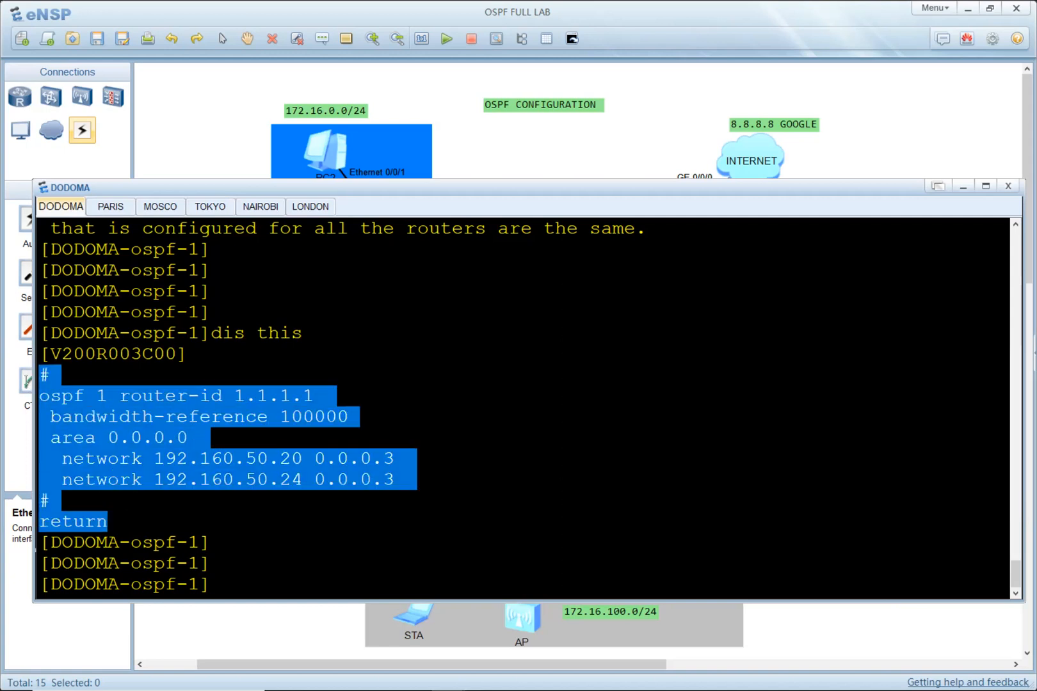
{"action": "key", "text": "alt+Tab"}
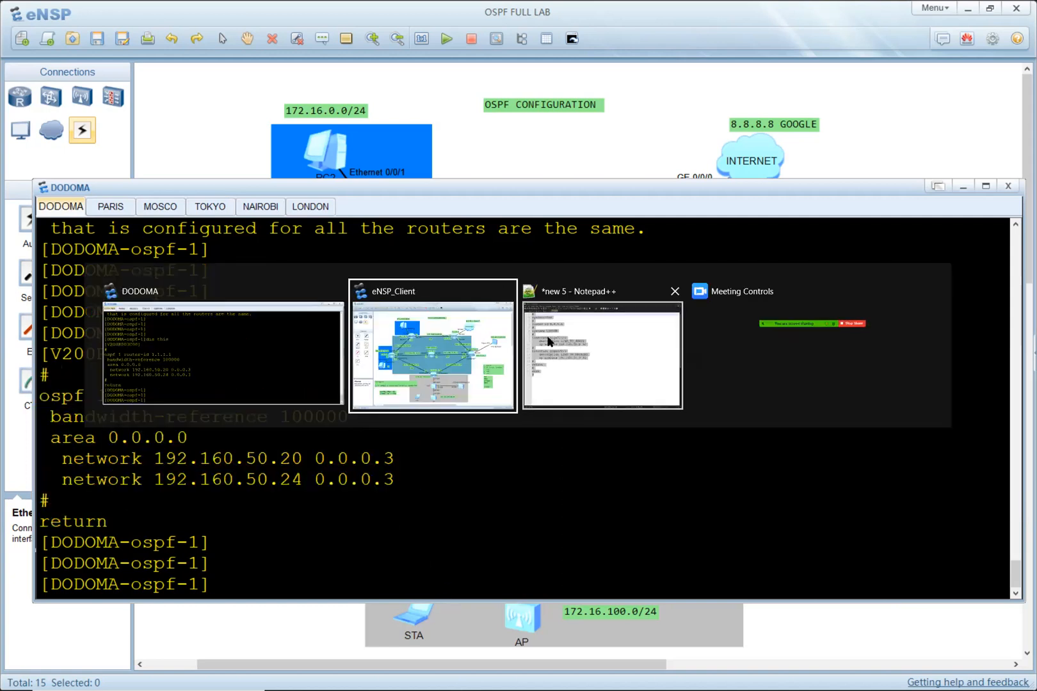
{"action": "key", "text": "Tab"}
{"action": "left_click", "coordinate": [7, 36]}
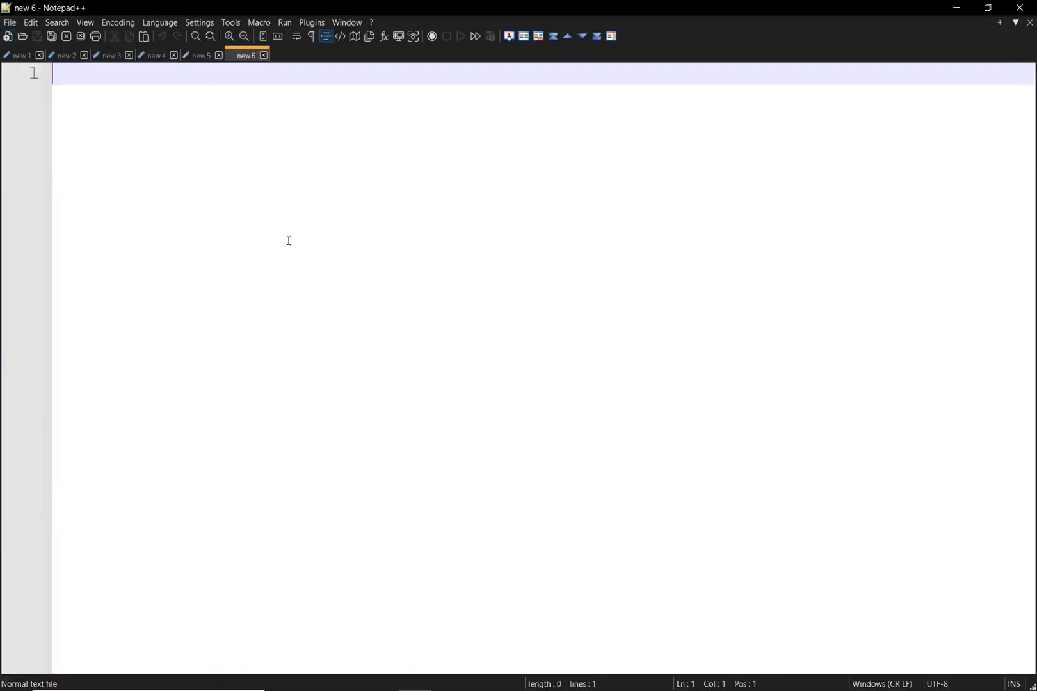
{"action": "key", "text": "ctrl+v"}
Step: Check the links in the topology, then duplicate the "network 192.160.50.24 0.0.0.3" line directly below itself in the Notepad++ script
{"action": "key", "text": "alt+Tab"}
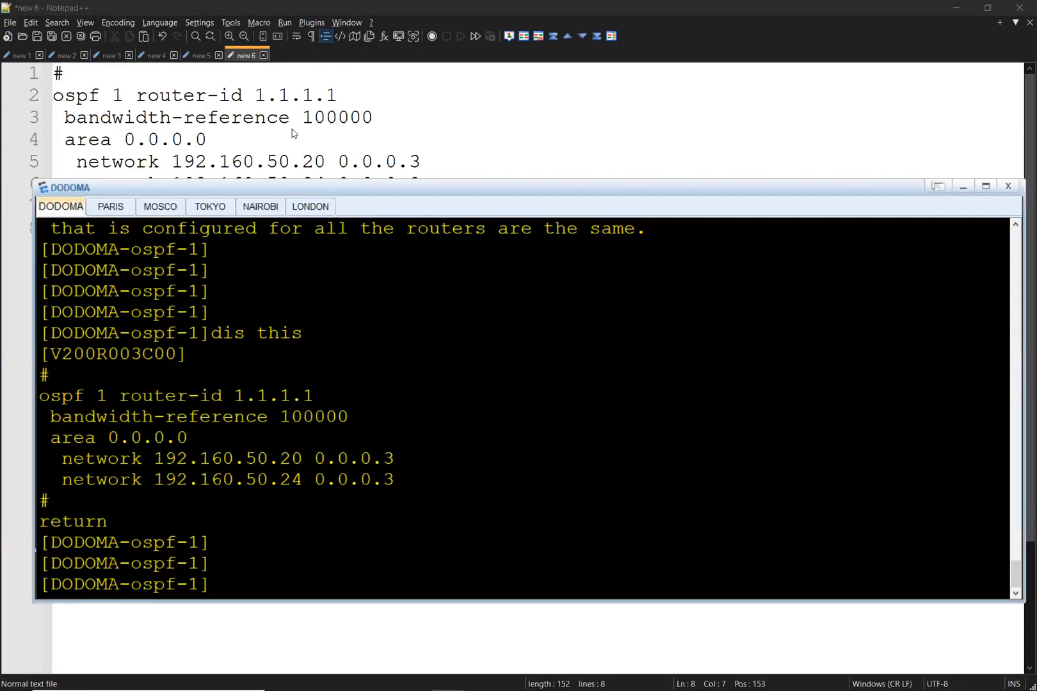
{"action": "key", "text": "alt+Tab"}
{"action": "key", "text": "alt+Tab"}
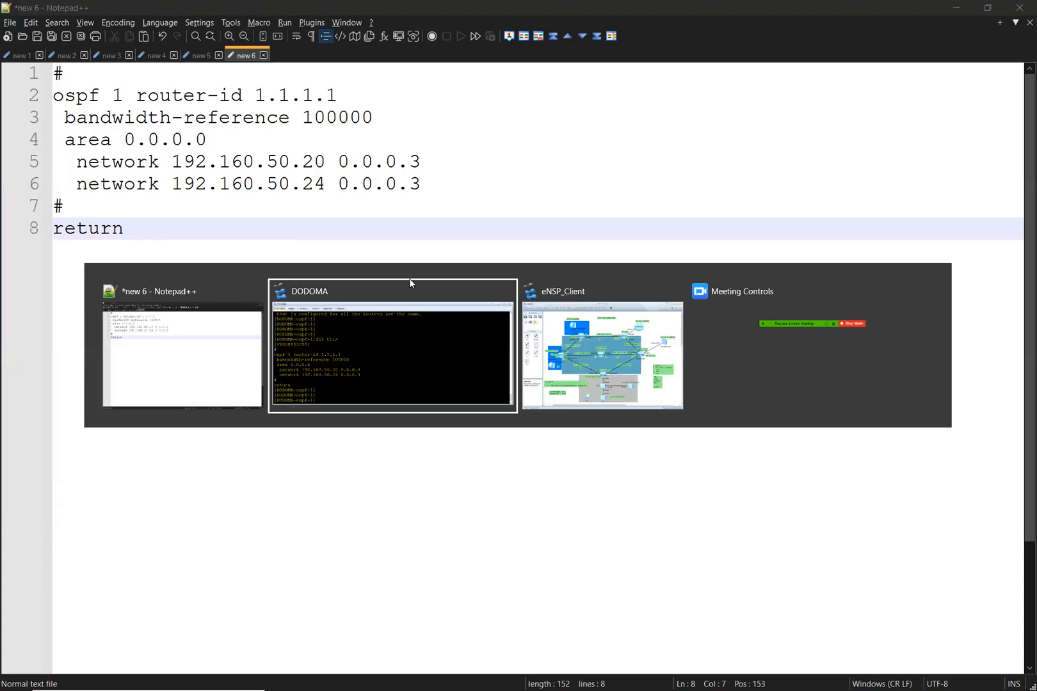
{"action": "key", "text": "Tab"}
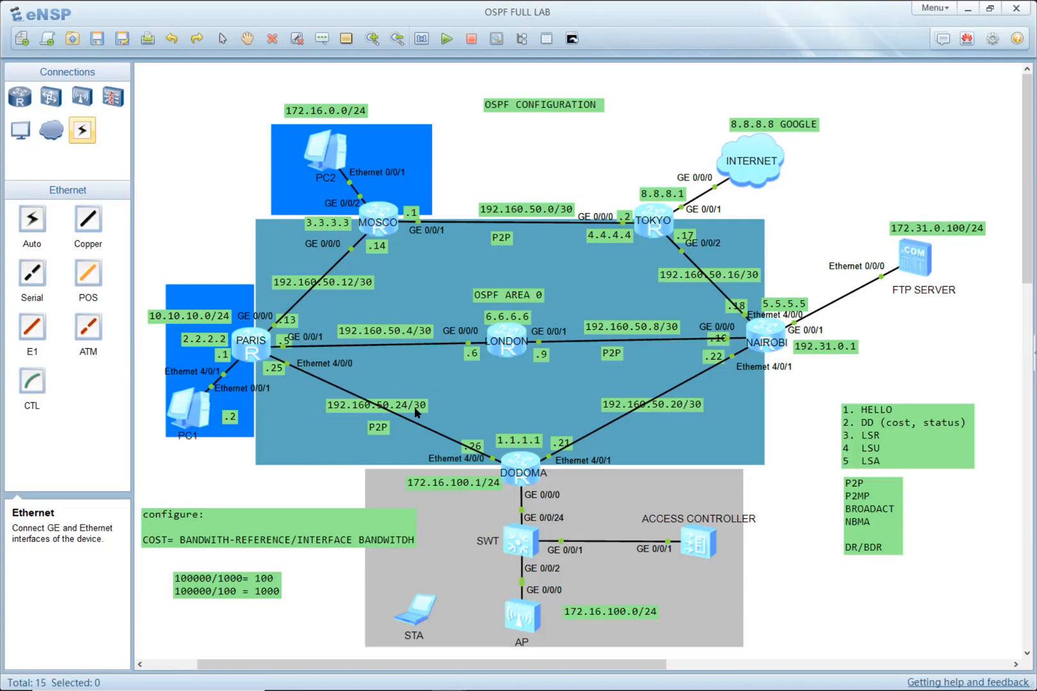
{"action": "key", "text": "alt+Tab"}
{"action": "left_click_drag", "start_coordinate": [469, 184], "coordinate": [37, 186]}
{"action": "left_click", "coordinate": [422, 182]}
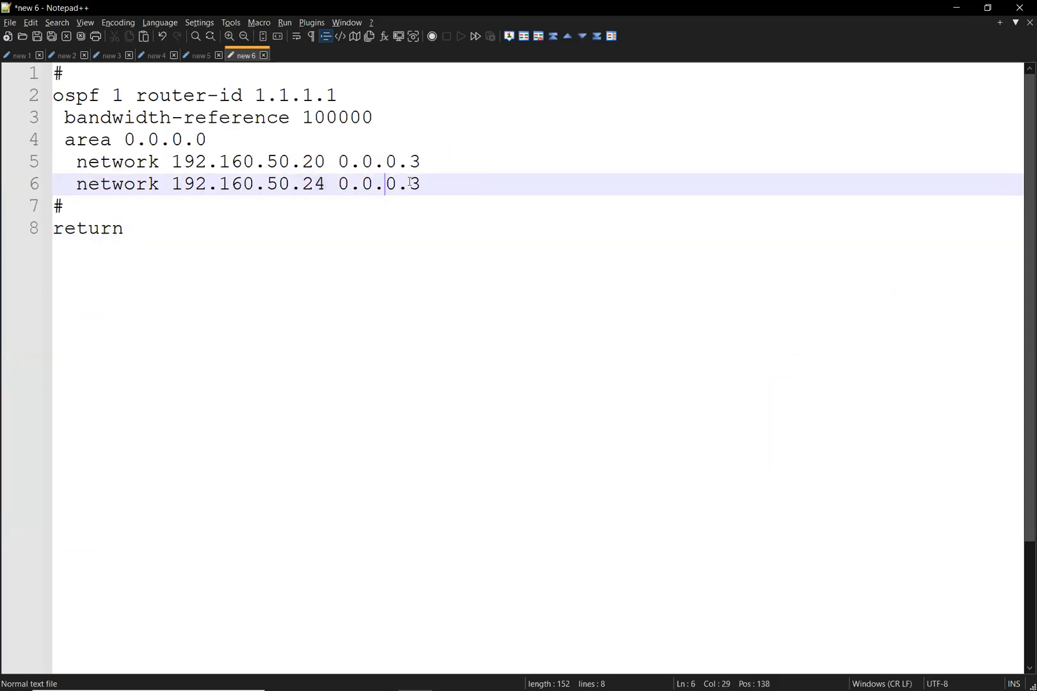
{"action": "key", "text": "Return"}
{"action": "type", "text": "network 192.160.50.24 0.0.0.3"}
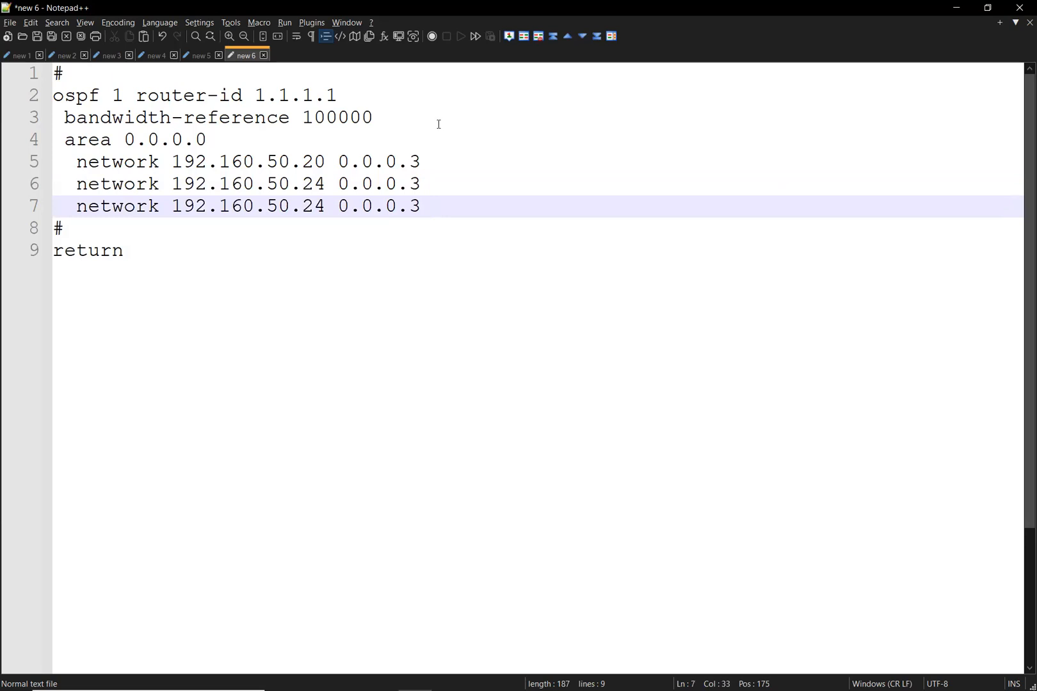
Step: Adapt the script for PARIS: change the last two networks to 192.160.50.4 and 192.160.50.12, and the router ID to 2.2.2.2
{"action": "key", "text": "alt+Tab"}
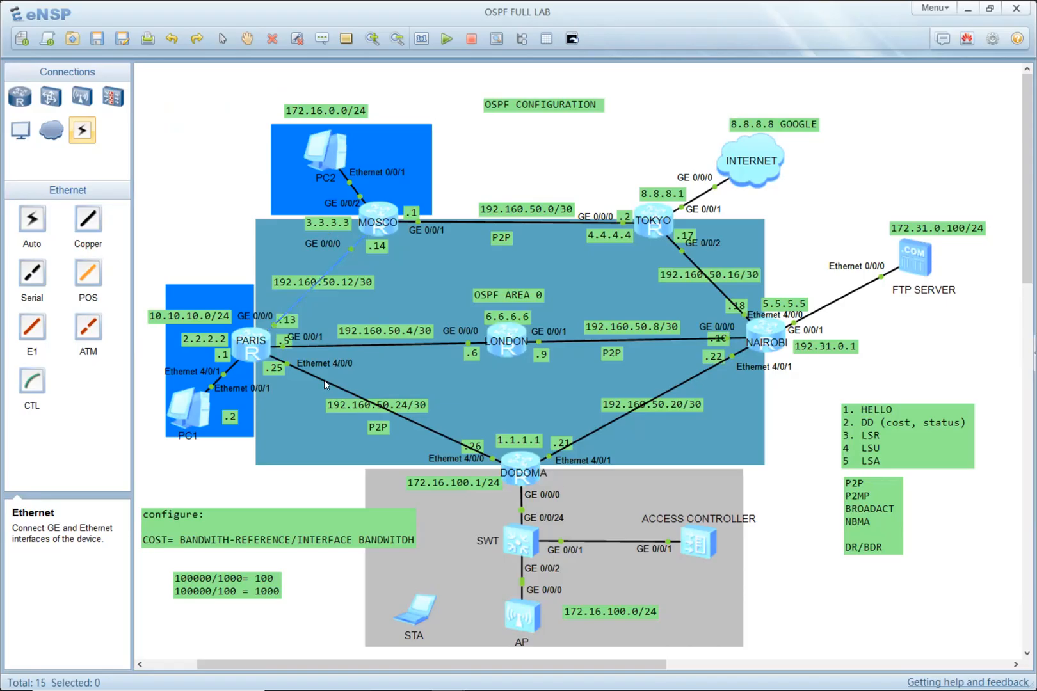
{"action": "key", "text": "alt+Tab"}
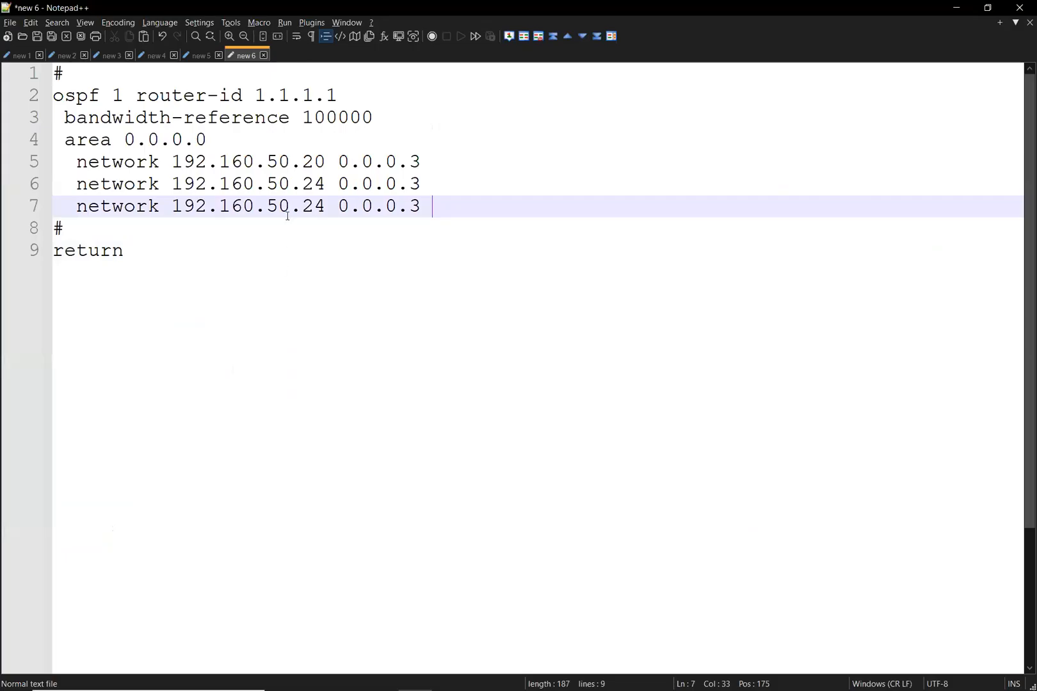
{"action": "double_click", "coordinate": [325, 186]}
{"action": "type", "text": "4"}
{"action": "left_click_drag", "start_coordinate": [326, 206], "coordinate": [301, 201]}
{"action": "type", "text": "12"}
{"action": "left_click", "coordinate": [496, 199]}
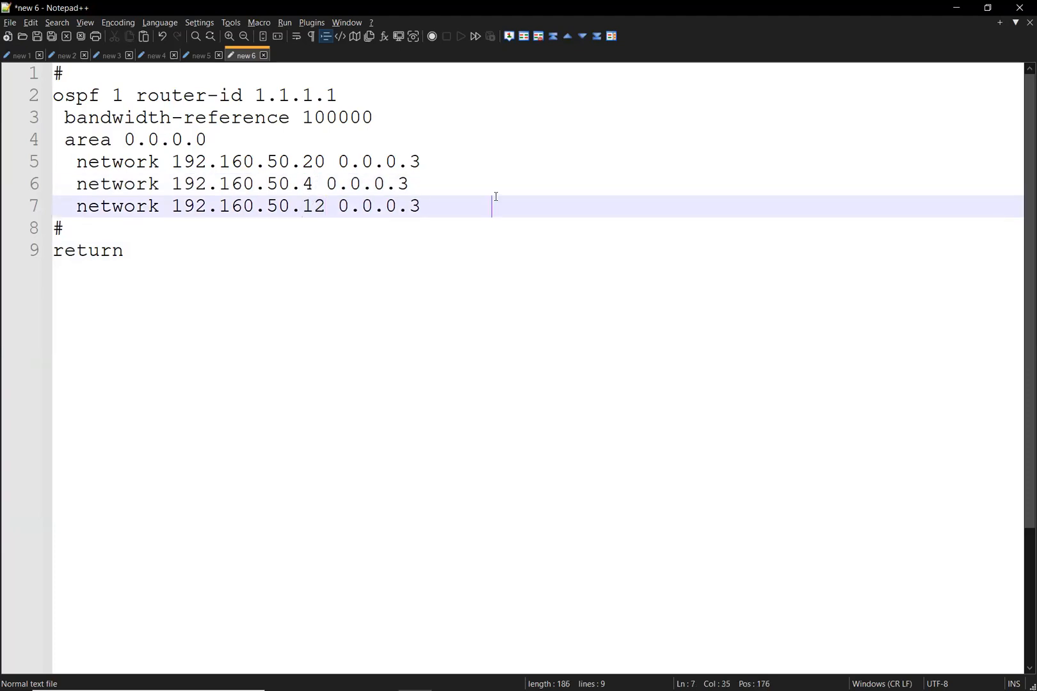
{"action": "left_click_drag", "start_coordinate": [340, 95], "coordinate": [251, 94]}
{"action": "type", "text": "2.2.2.2"}
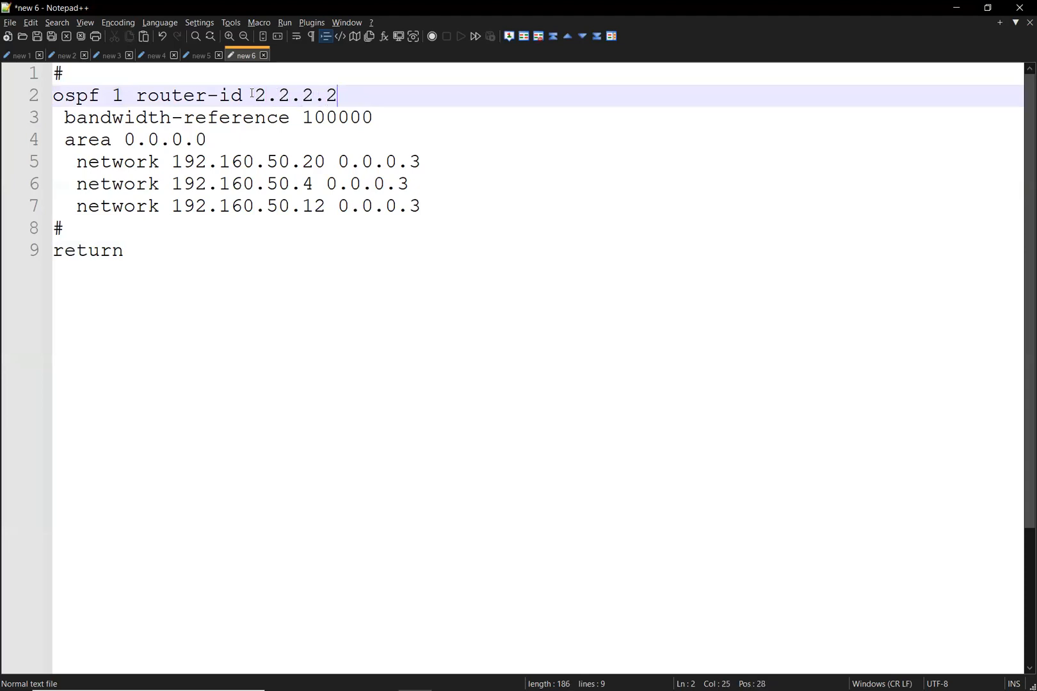
Step: Append a "save" command after "return" in the script, with a "#" line before and after it
{"action": "left_click_drag", "start_coordinate": [162, 257], "coordinate": [7, 112]}
{"action": "left_click", "coordinate": [190, 295]}
{"action": "key", "text": "Return"}
{"action": "type", "text": "save"}
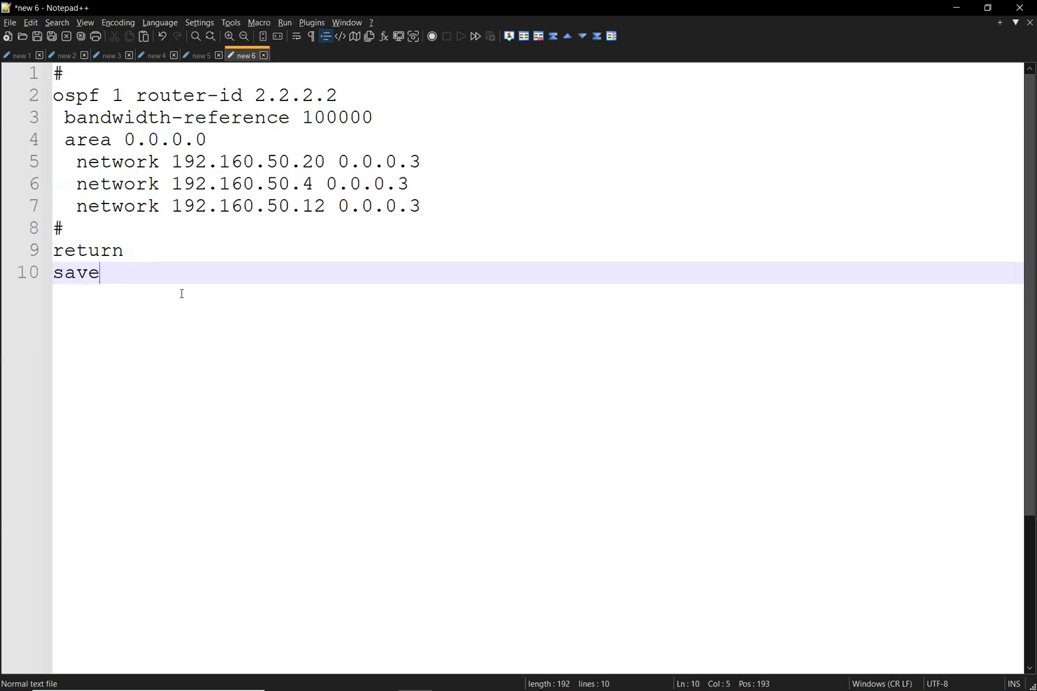
{"action": "key", "text": "Return"}
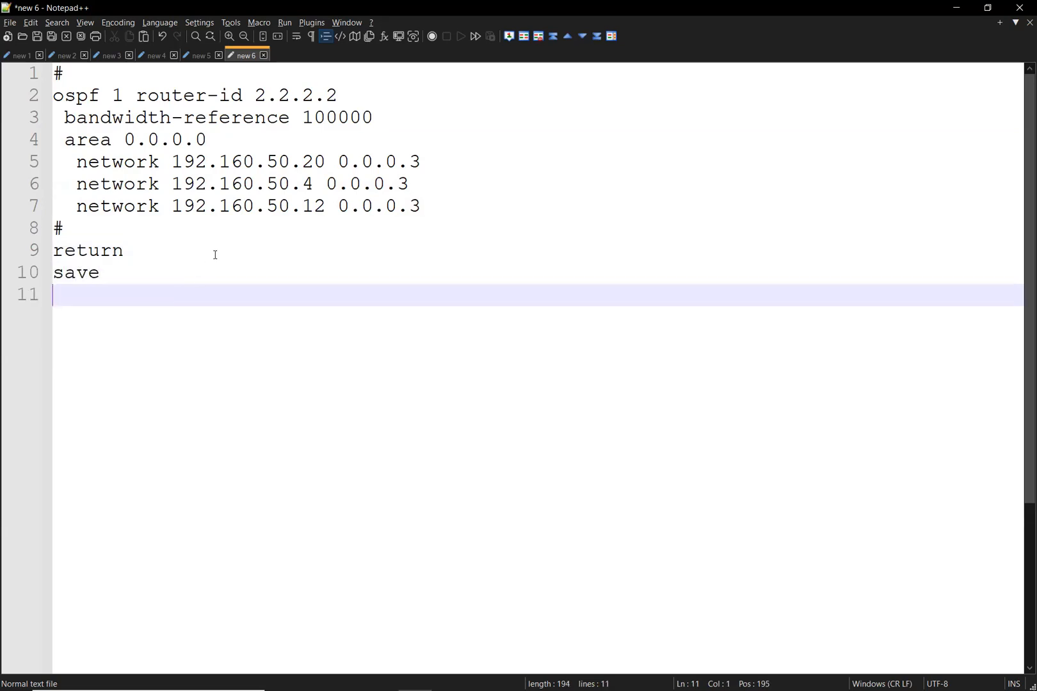
{"action": "left_click", "coordinate": [186, 248]}
{"action": "key", "text": "Return"}
{"action": "type", "text": "#"}
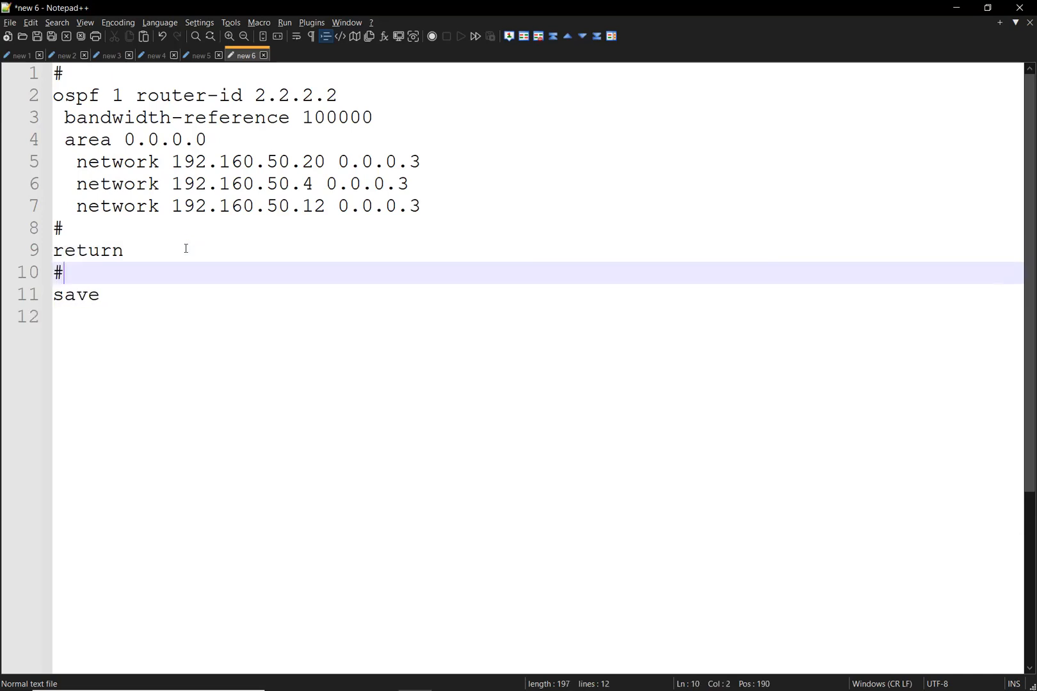
{"action": "left_click", "coordinate": [186, 300]}
{"action": "key", "text": "Return"}
{"action": "type", "text": "#"}
Step: Copy the complete PARIS script and switch to the PARIS console in eNSP
{"action": "key", "text": "ctrl+a"}
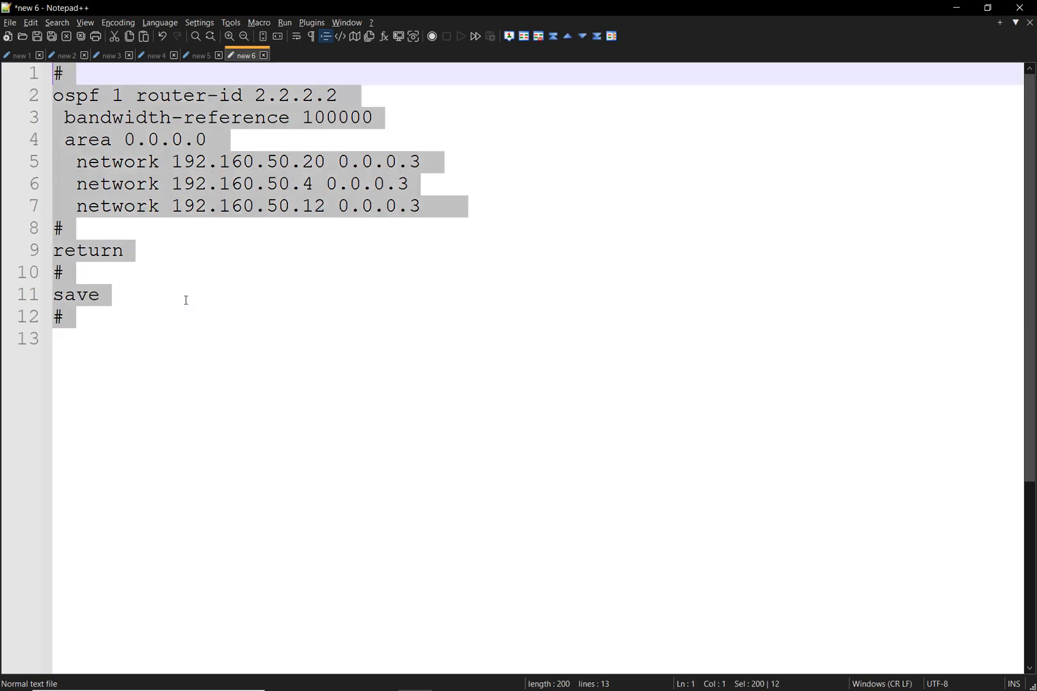
{"action": "key", "text": "alt+Tab"}
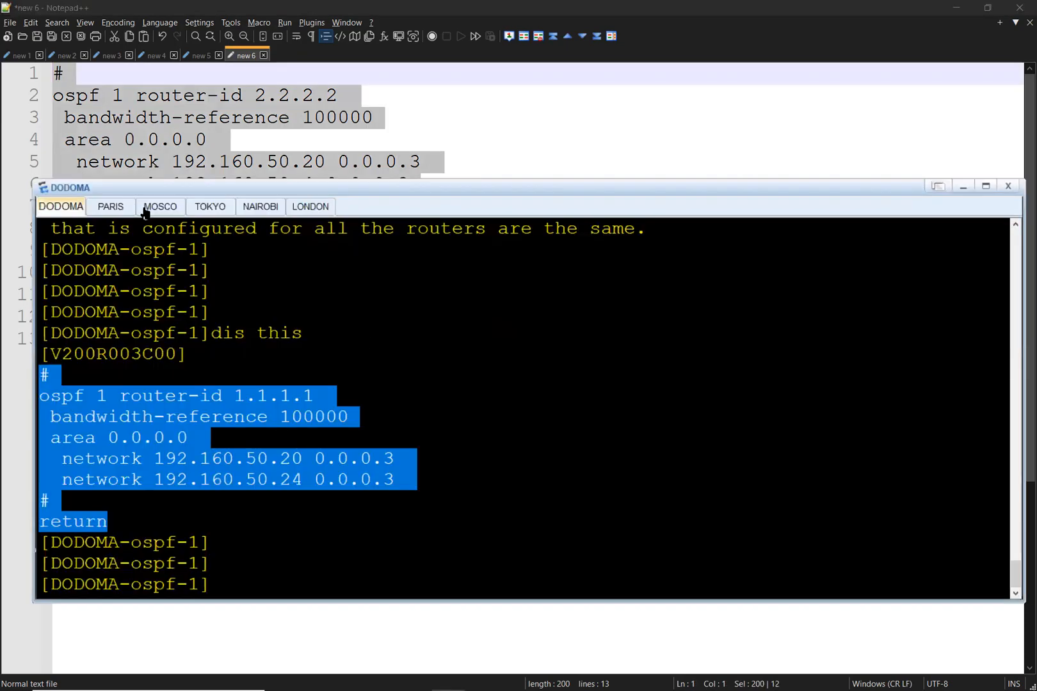
{"action": "left_click", "coordinate": [116, 209]}
{"action": "key", "text": "Return"}
{"action": "key", "text": "Return"}
{"action": "key", "text": "Return"}
{"action": "key", "text": "alt+Tab"}
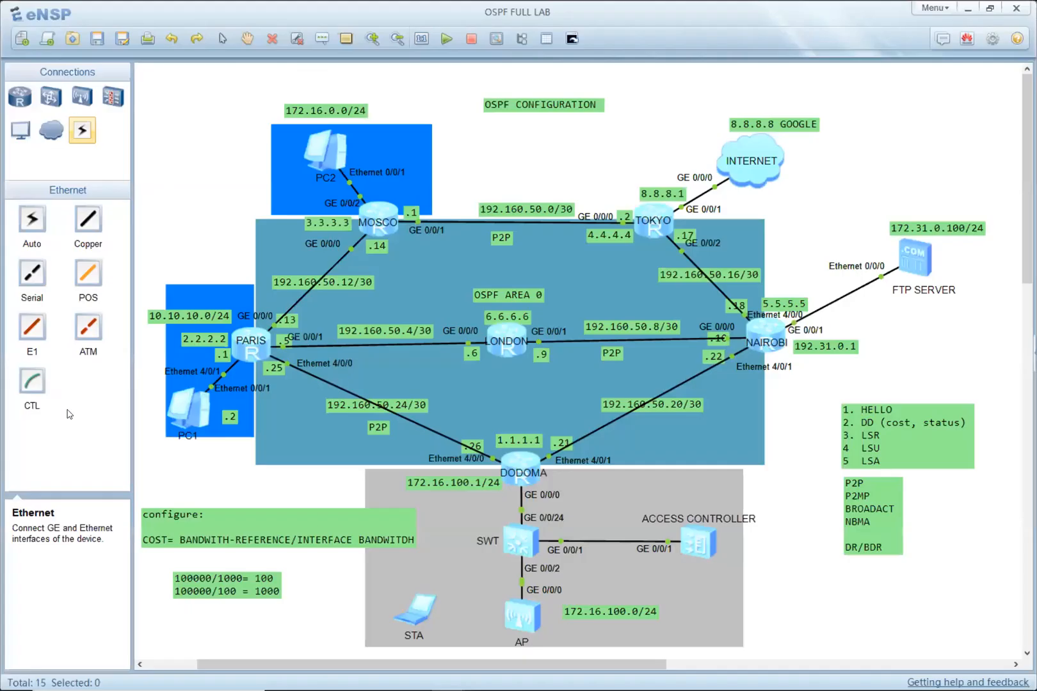
{"action": "double_click", "coordinate": [276, 341]}
{"action": "right_click", "coordinate": [468, 354]}
{"action": "left_click", "coordinate": [168, 429]}
Step: Enter system view on PARIS with "sys" and paste the OSPF script into the console
{"action": "type", "text": "sys"}
{"action": "key", "text": "Return"}
{"action": "key", "text": "Return"}
{"action": "key", "text": "Return"}
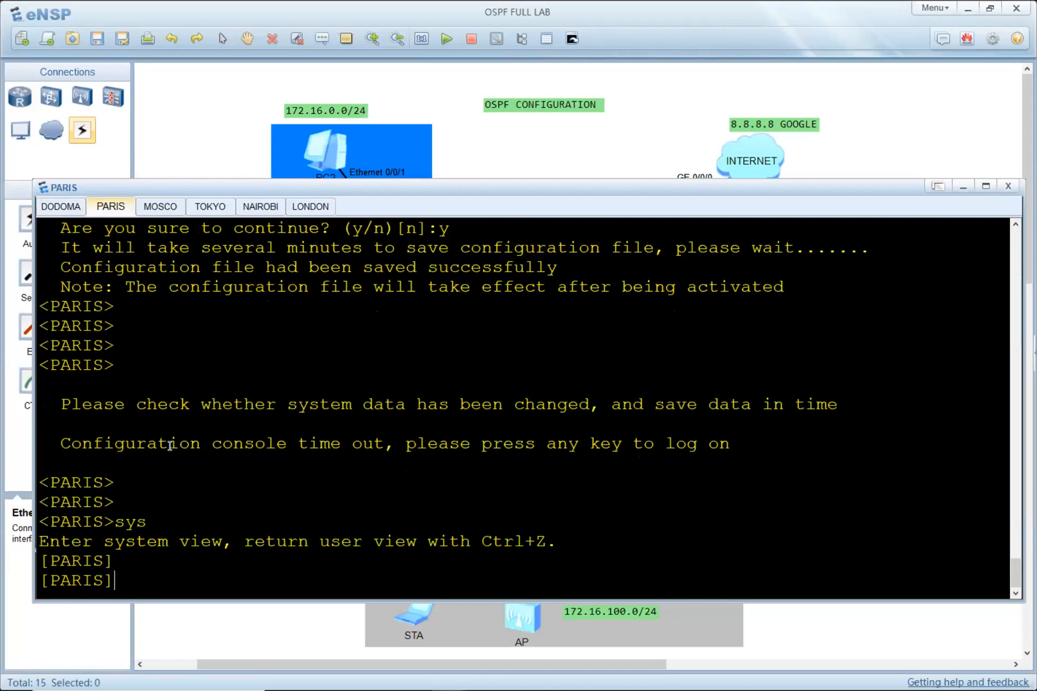
{"action": "right_click", "coordinate": [169, 446]}
{"action": "left_click", "coordinate": [212, 476]}
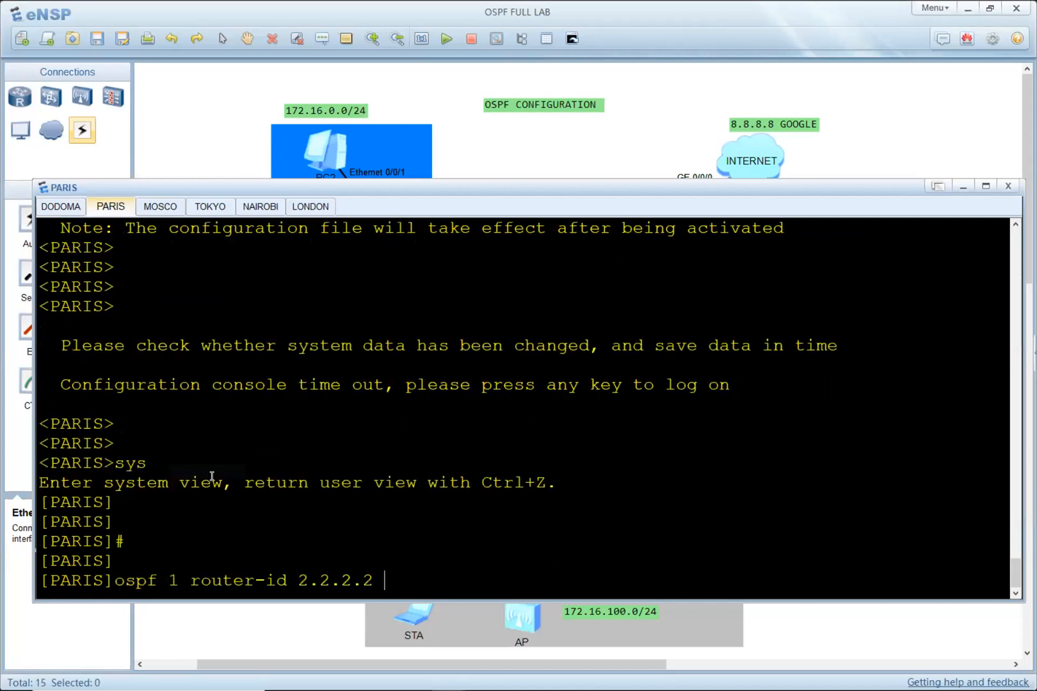
Step: Enter the command "dis current-configuration" at the PARIS prompt without running it
{"action": "type", "text": "dis co"}
{"action": "key", "text": "Tab"}
{"action": "key", "text": "Tab"}
{"action": "key", "text": "Tab"}
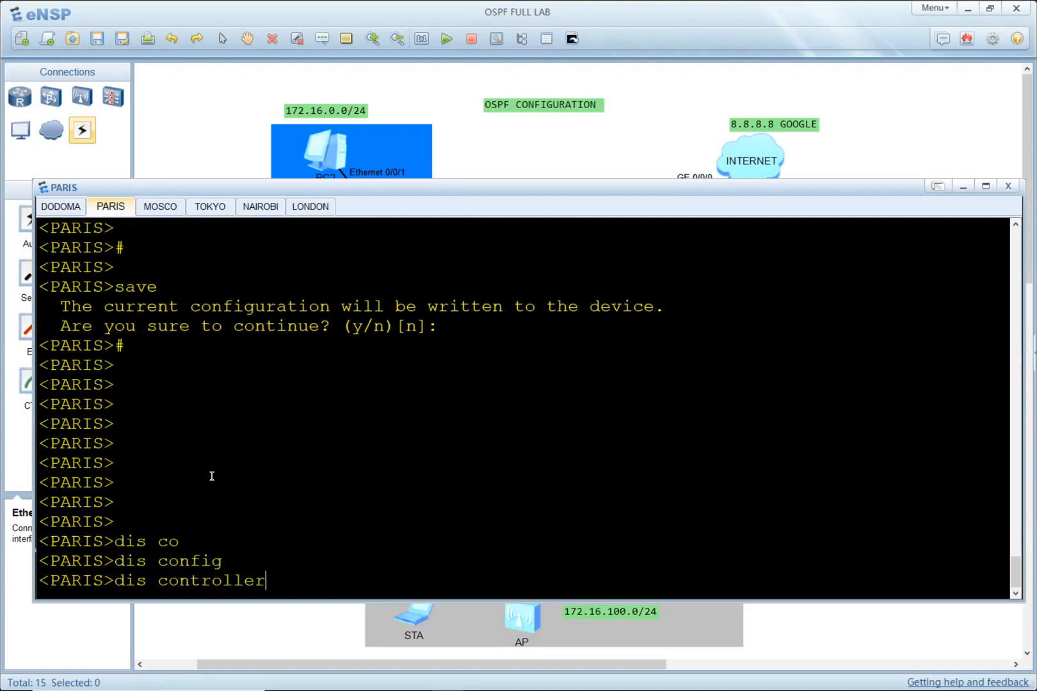
{"action": "key", "text": "Tab"}
{"action": "key", "text": "Tab"}
{"action": "key", "text": "BackSpace"}
{"action": "key", "text": "BackSpace"}
{"action": "key", "text": "BackSpace"}
{"action": "key", "text": "BackSpace"}
{"action": "key", "text": "BackSpace"}
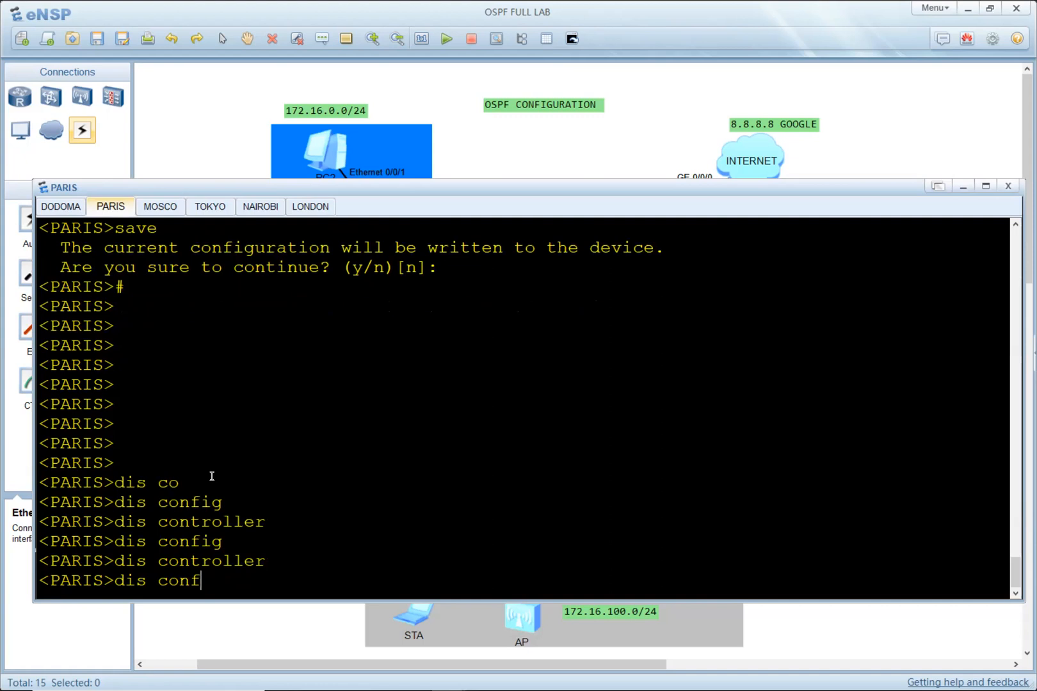
{"action": "type", "text": "u"}
{"action": "key", "text": "Tab"}
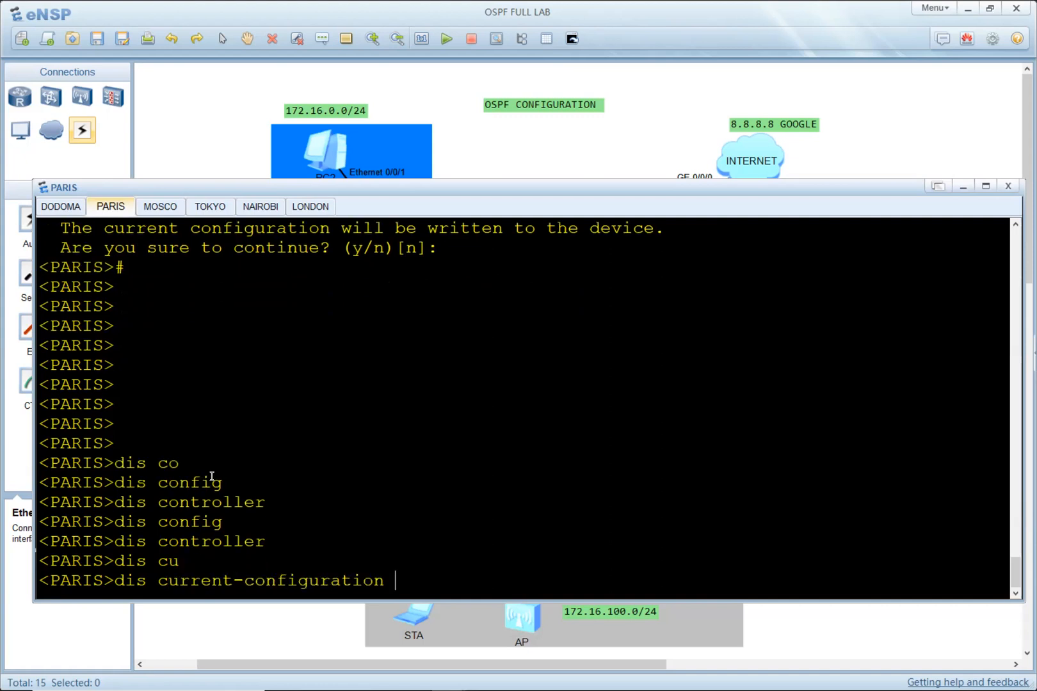
Step: Extend the command with "configuration ospf" and run it to display PARIS's OSPF configuration
{"action": "type", "text": "co"}
{"action": "key", "text": "Tab"}
{"action": "type", "text": "oapf"}
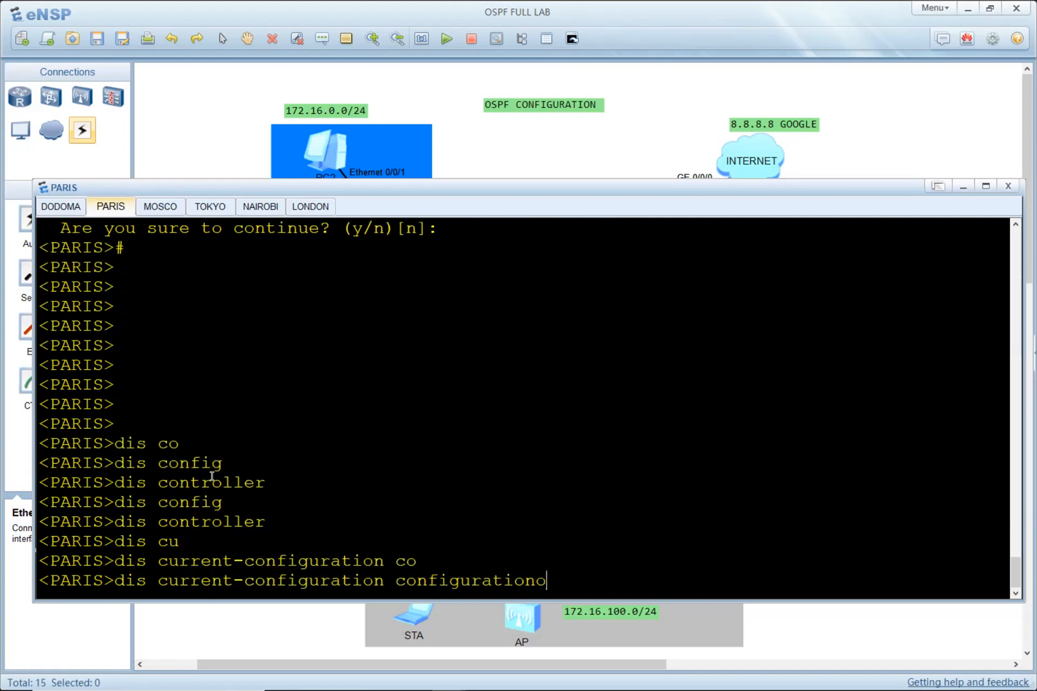
{"action": "key", "text": "BackSpace"}
{"action": "key", "text": "BackSpace"}
{"action": "key", "text": "BackSpace"}
{"action": "key", "text": "BackSpace"}
{"action": "type", "text": "osp"}
{"action": "key", "text": "BackSpace"}
{"action": "type", "text": "spf"}
{"action": "key", "text": "Return"}
{"action": "key", "text": "Return"}
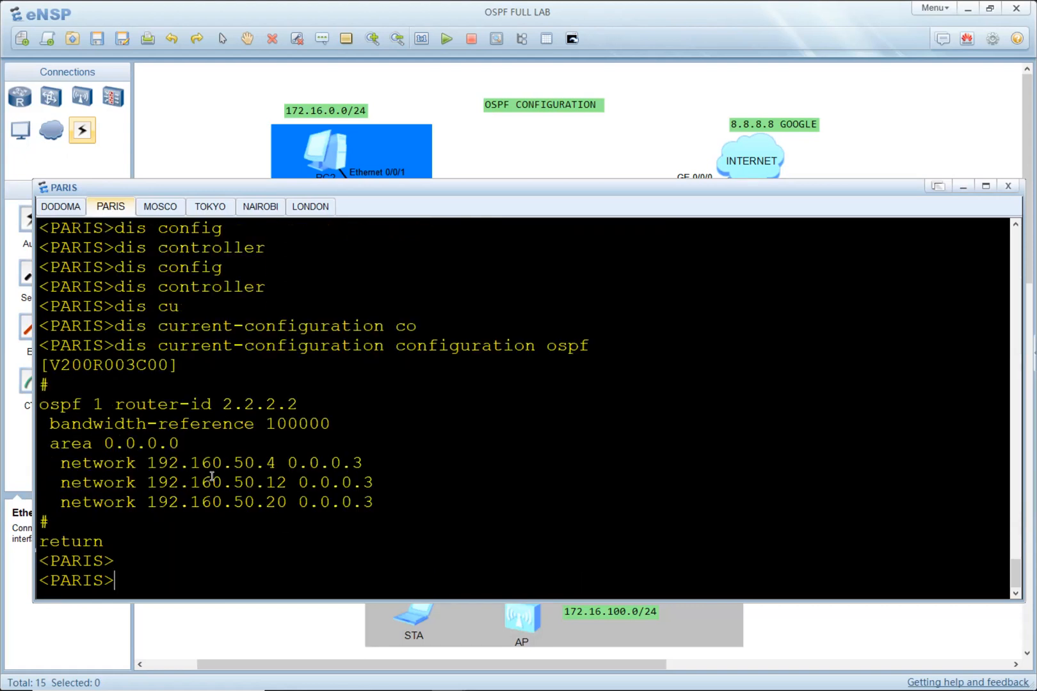
Step: Review the OSPF statements listed on PARIS and check the networks in the topology
{"action": "left_click_drag", "start_coordinate": [405, 500], "coordinate": [39, 397]}
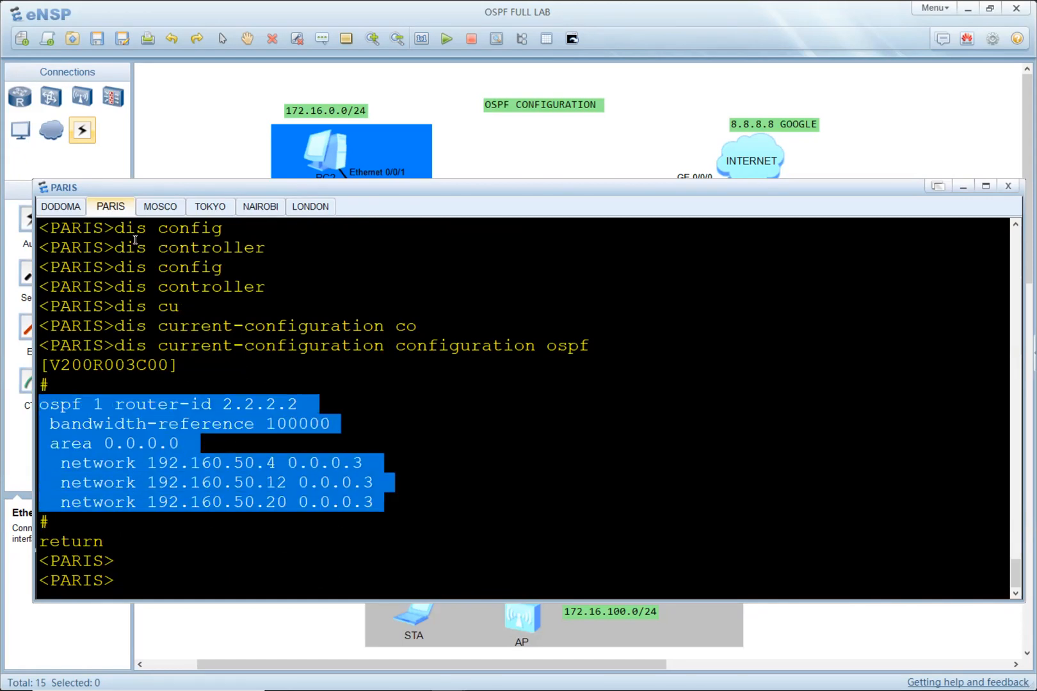
{"action": "left_click", "coordinate": [625, 164]}
{"action": "key", "text": "alt+Tab"}
{"action": "key", "text": "alt+Tab"}
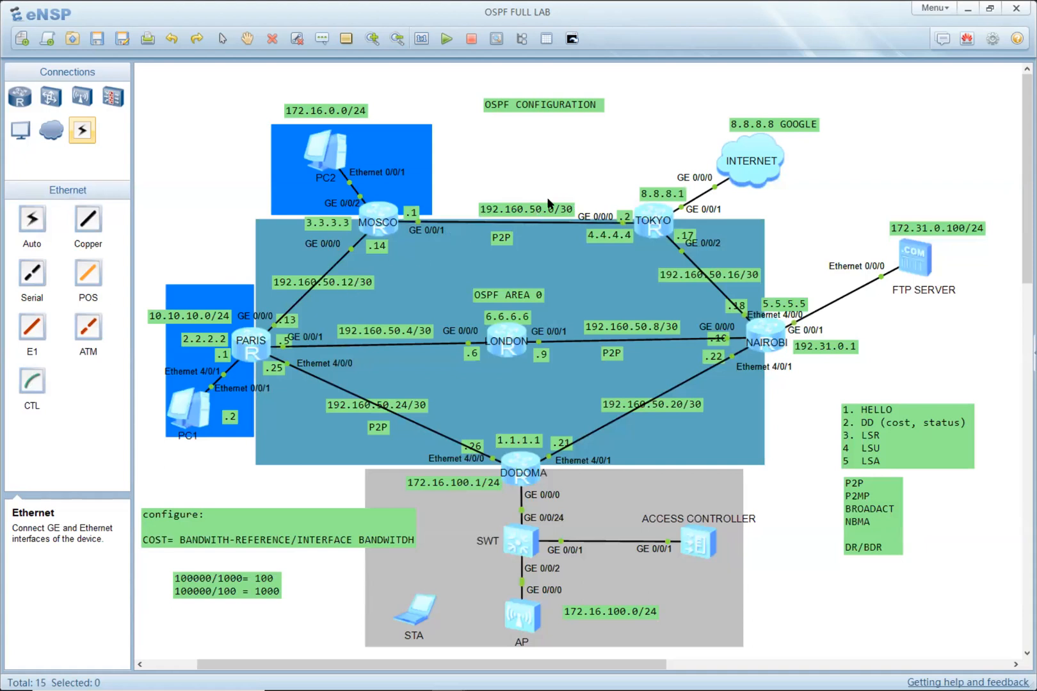
Step: Copy the PARIS script into a new Notepad++ document and set its router ID to 3.3.3.3
{"action": "key", "text": "alt+Tab"}
{"action": "key", "text": "alt+Tab"}
{"action": "key", "text": "alt+Tab"}
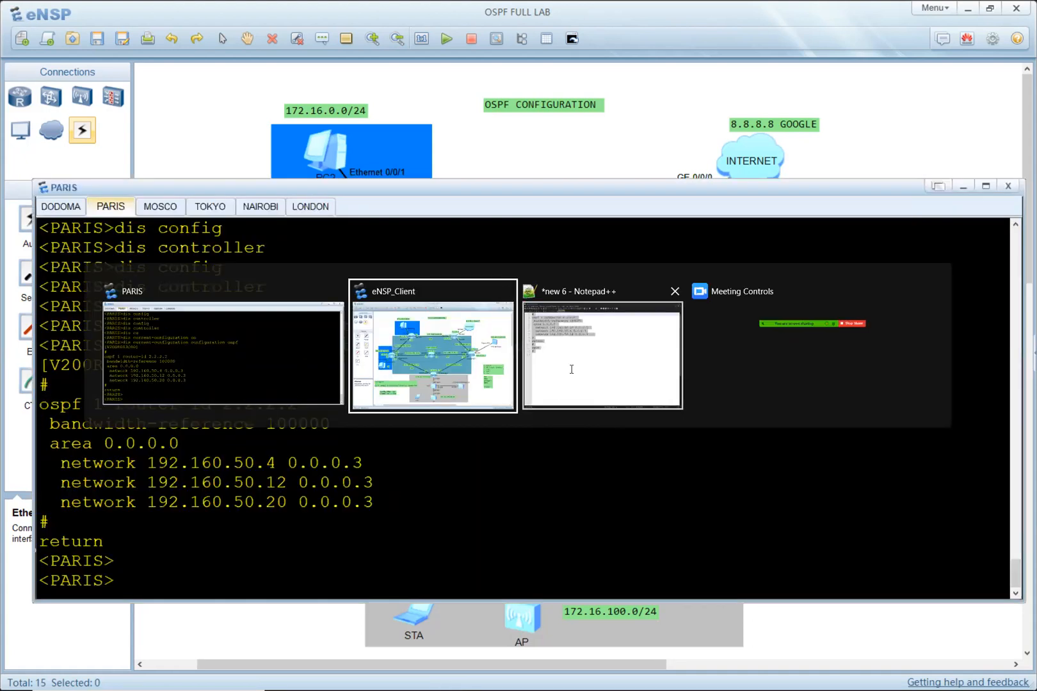
{"action": "key", "text": "ctrl+a"}
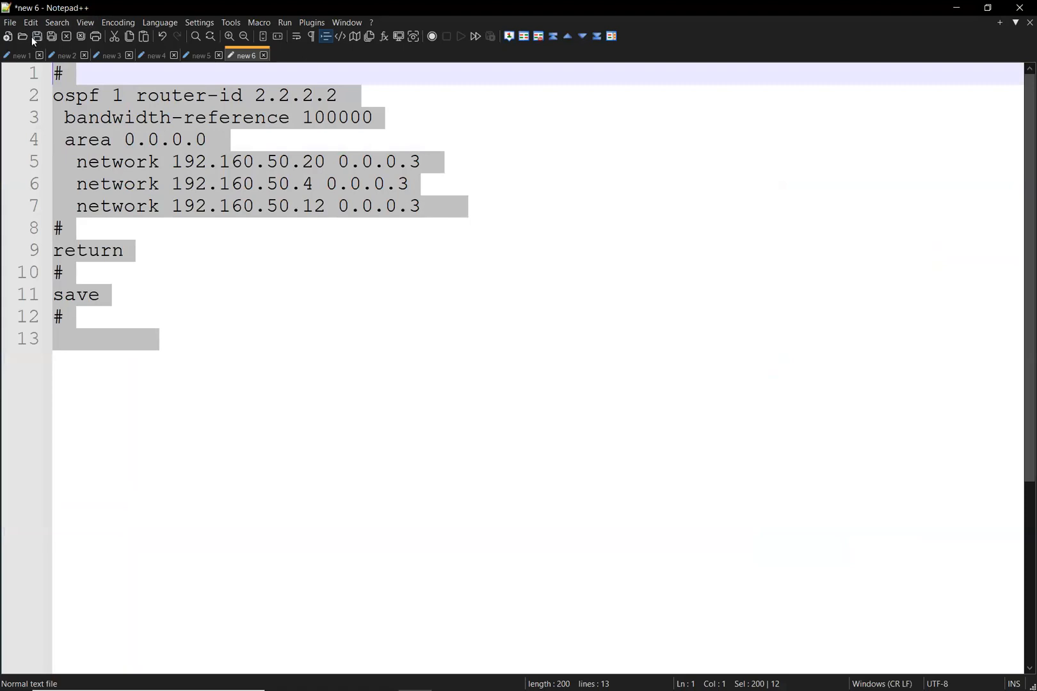
{"action": "left_click", "coordinate": [9, 38]}
{"action": "left_click_drag", "start_coordinate": [337, 96], "coordinate": [260, 95]}
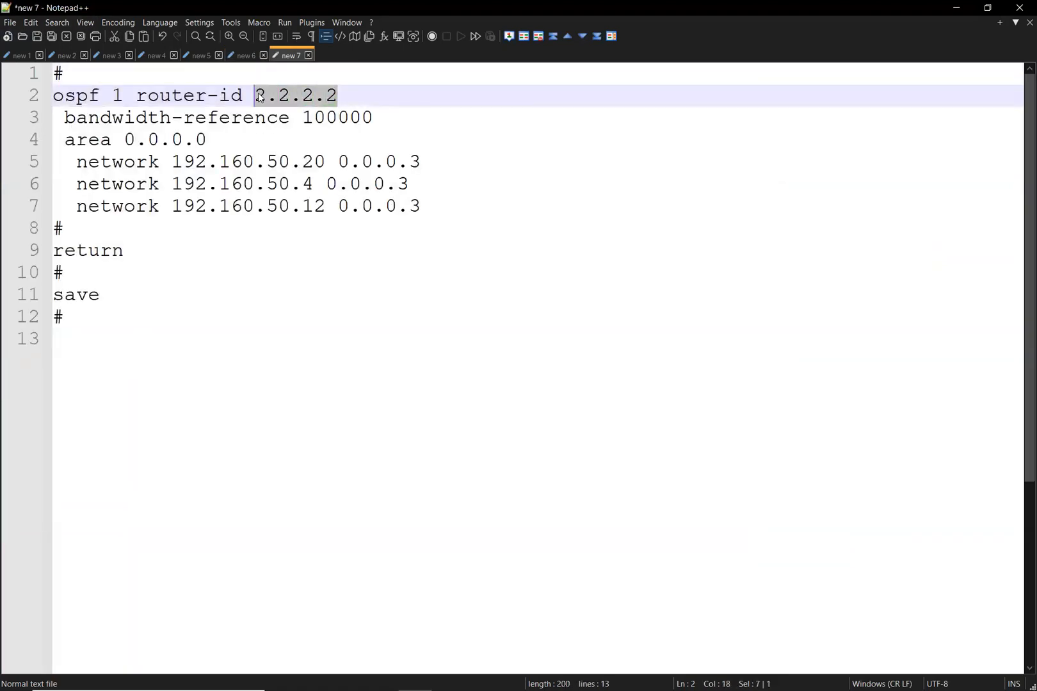
{"action": "type", "text": "3.3.3..3"}
{"action": "key", "text": "BackSpace"}
{"action": "key", "text": "BackSpace"}
{"action": "type", "text": "3"}
{"action": "right_click", "coordinate": [258, 93]}
{"action": "left_click", "coordinate": [634, 120]}
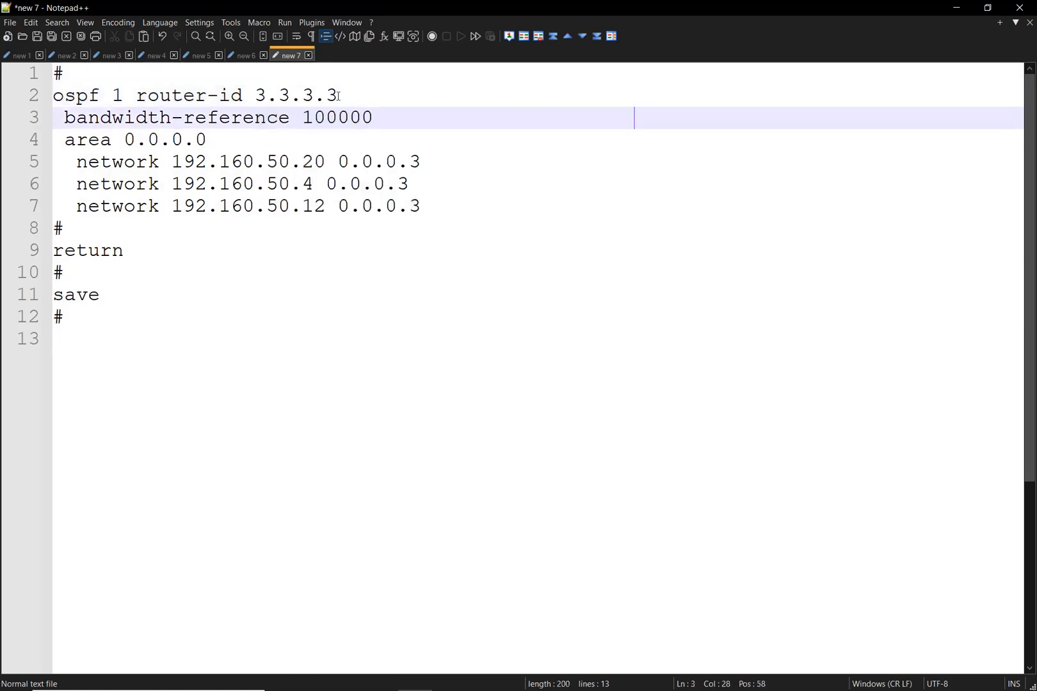
Step: Change the script's networks to 192.160.50.12 and 192.160.50.0 with wildcard 0.0.0.3, checking the topology, and remove the third network line
{"action": "mouse_move", "coordinate": [309, 184]}
{"action": "left_mouse_down"}
{"action": "mouse_move", "coordinate": [313, 162]}
{"action": "mouse_move", "coordinate": [303, 161]}
{"action": "left_mouse_up"}
{"action": "type", "text": "0.12"}
{"action": "key", "text": "alt+Tab"}
{"action": "key", "text": "alt+Tab"}
{"action": "key", "text": "Tab"}
{"action": "key", "text": "alt+Tab"}
{"action": "key", "text": "alt+Tab"}
{"action": "key", "text": "alt+Tab"}
{"action": "key", "text": "Tab"}
{"action": "mouse_move", "coordinate": [6, 205]}
{"action": "left_mouse_down"}
{"action": "mouse_move", "coordinate": [4, 182]}
{"action": "mouse_move", "coordinate": [6, 198]}
{"action": "left_mouse_up"}
{"action": "key", "text": "BackSpace"}
{"action": "key", "text": "BackSpace"}
{"action": "left_click_drag", "start_coordinate": [128, 317], "coordinate": [5, 70]}
{"action": "left_click", "coordinate": [326, 316]}
Step: Append "dis curr con ospf" and a closing "#" to the end of the script, and copy the whole script
{"action": "left_click", "coordinate": [172, 281]}
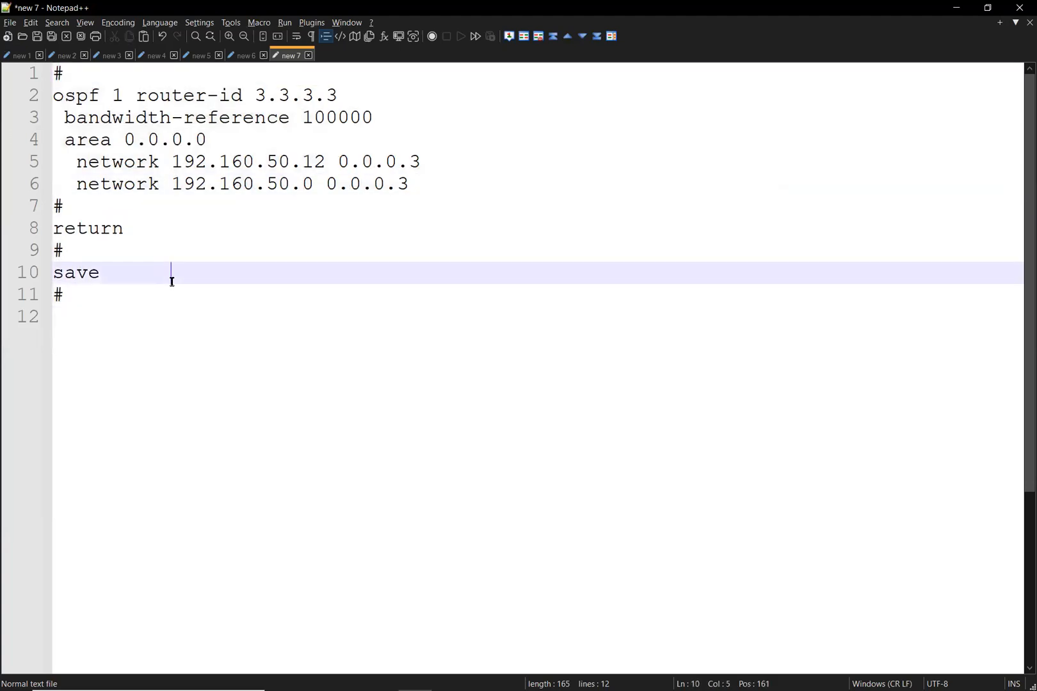
{"action": "key", "text": "Down"}
{"action": "key", "text": "Return"}
{"action": "type", "text": "dis cu"}
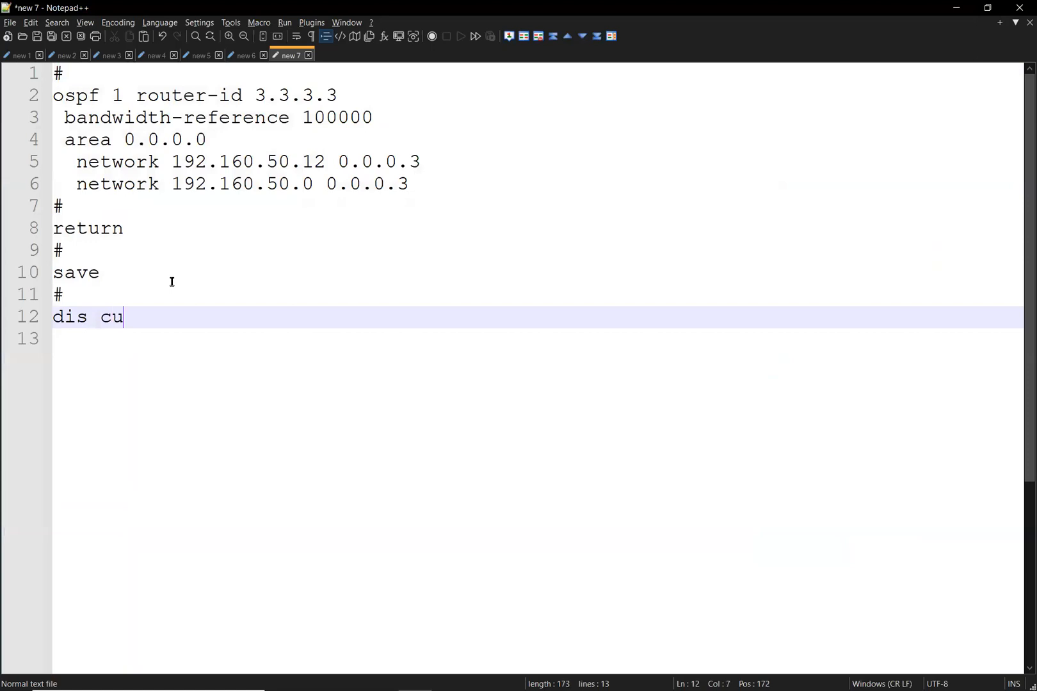
{"action": "type", "text": "rr con ospf"}
{"action": "key", "text": "Return"}
{"action": "type", "text": "#"}
{"action": "key", "text": "ctrl+a"}
{"action": "key", "text": "ctrl+c"}
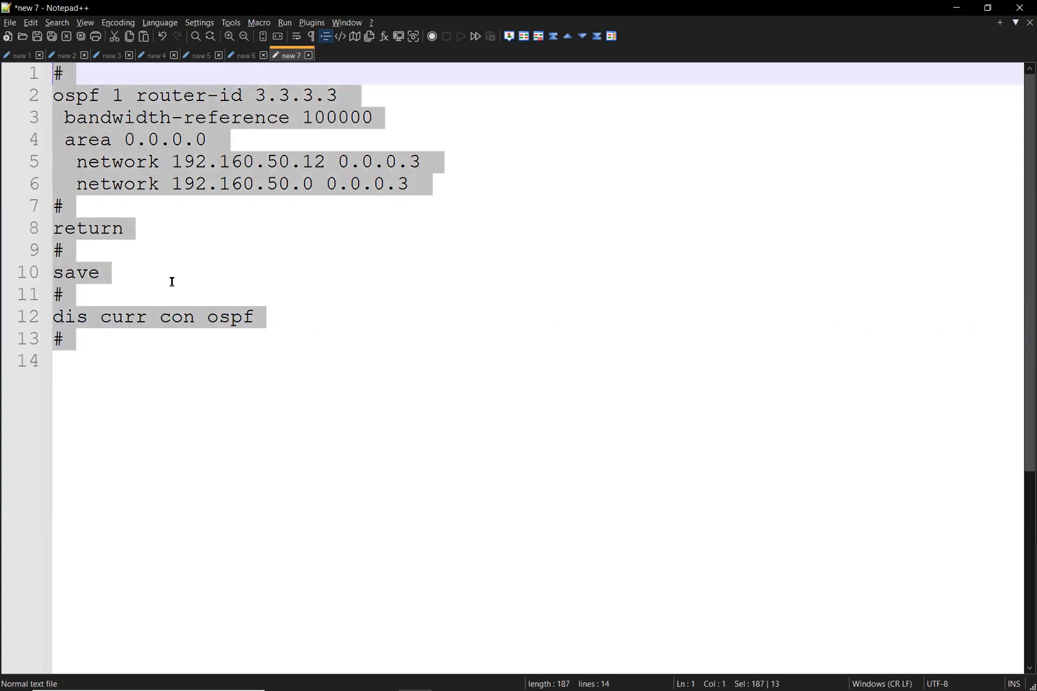
Step: Switch to MOSCO's console, enter system view with "sys" and paste the copied OSPF script
{"action": "key", "text": "alt+Tab"}
{"action": "key", "text": "alt+Tab"}
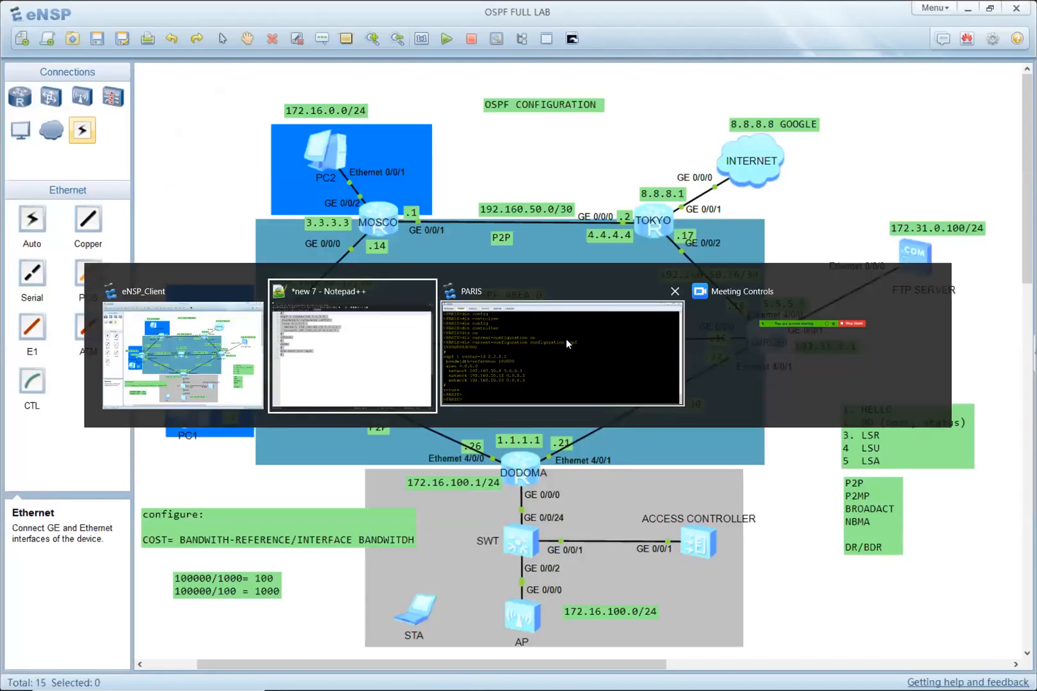
{"action": "left_click", "coordinate": [553, 348]}
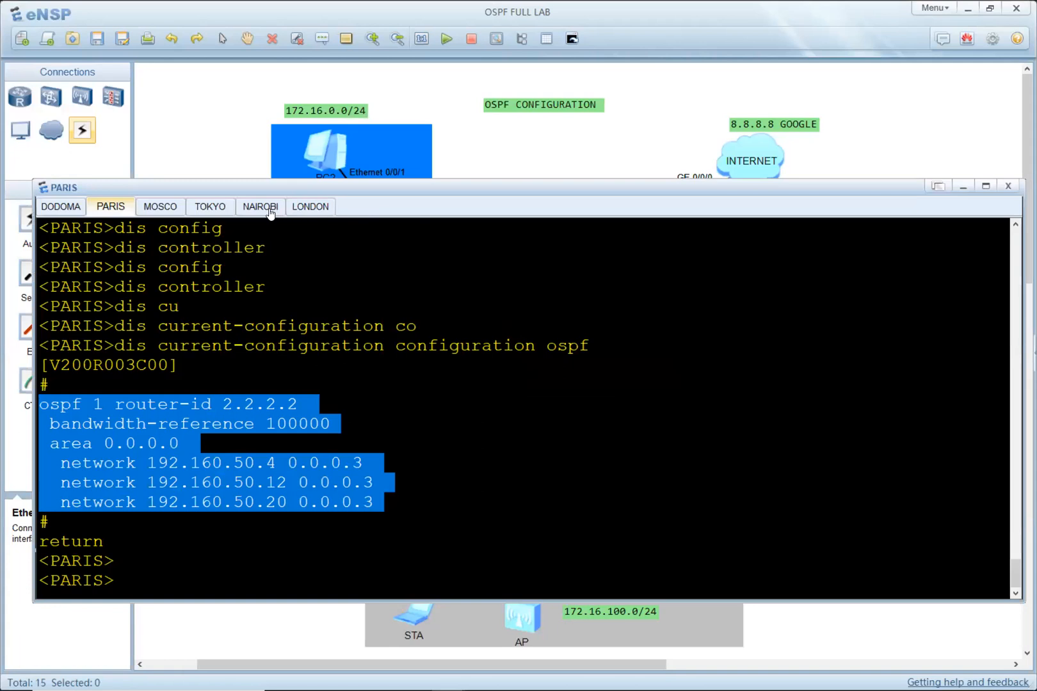
{"action": "left_click", "coordinate": [161, 208]}
{"action": "key", "text": "Return"}
{"action": "key", "text": "Return"}
{"action": "key", "text": "Return"}
{"action": "type", "text": "sys"}
{"action": "key", "text": "Return"}
{"action": "key", "text": "Return"}
{"action": "key", "text": "Return"}
{"action": "right_click", "coordinate": [284, 331]}
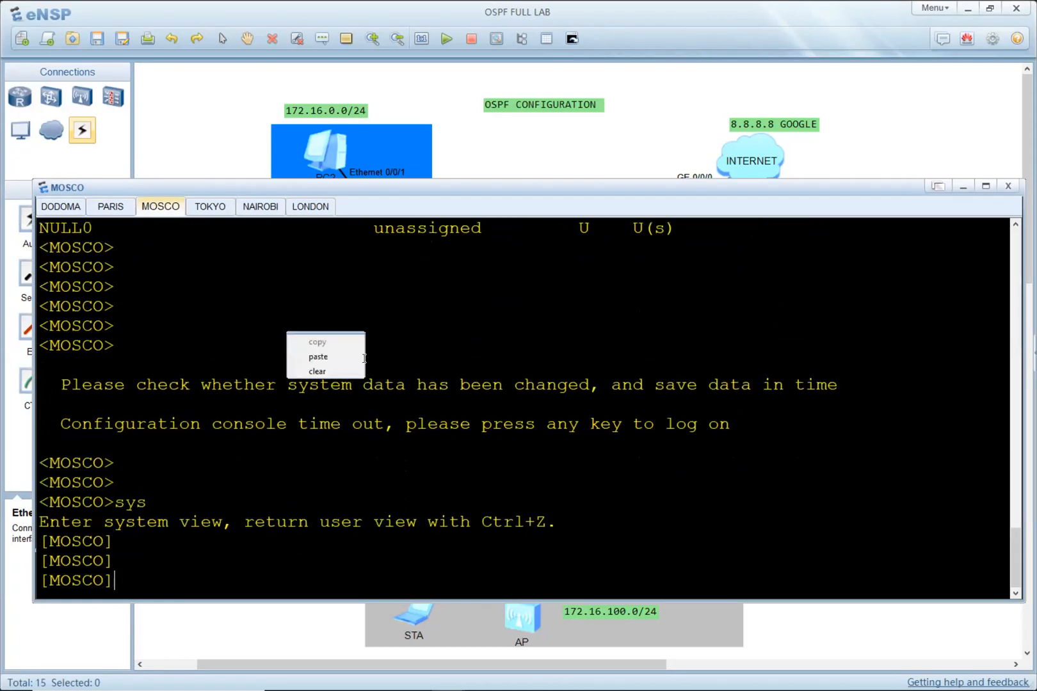
{"action": "left_click", "coordinate": [361, 355]}
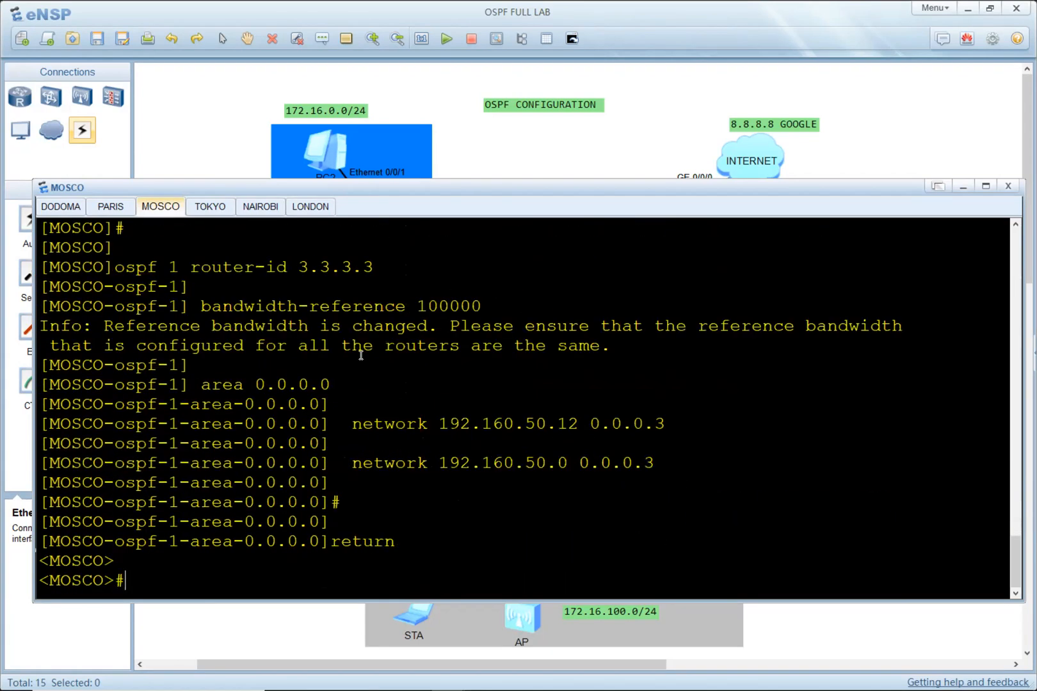
Step: Display MOSCO's OSPF configuration with "dis c c ospf" and check its network statements
{"action": "key", "text": "Return"}
{"action": "key", "text": "Return"}
{"action": "key", "text": "Return"}
{"action": "key", "text": "Return"}
{"action": "key", "text": "Return"}
{"action": "type", "text": "dis c"}
{"action": "type", "text": "o c"}
{"action": "key", "text": "BackSpace"}
{"action": "key", "text": "BackSpace"}
{"action": "key", "text": "BackSpace"}
{"action": "key", "text": "BackSpace"}
{"action": "type", "text": "c"}
{"action": "key", "text": "BackSpace"}
{"action": "type", "text": "c c ospf"}
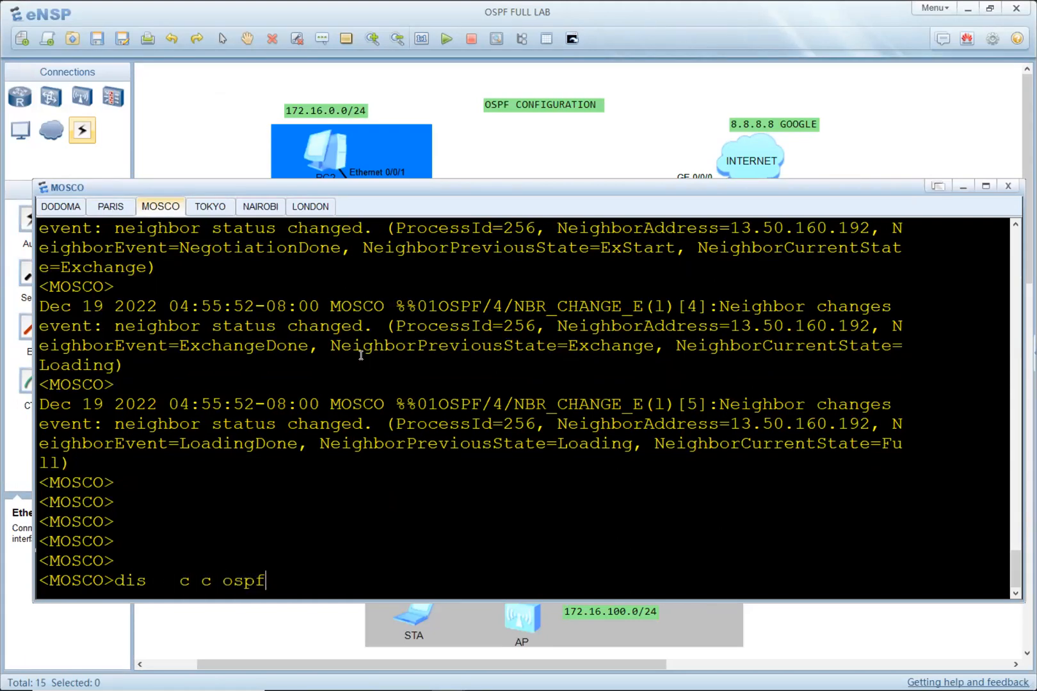
{"action": "key", "text": "Return"}
{"action": "left_click_drag", "start_coordinate": [474, 527], "coordinate": [223, 502]}
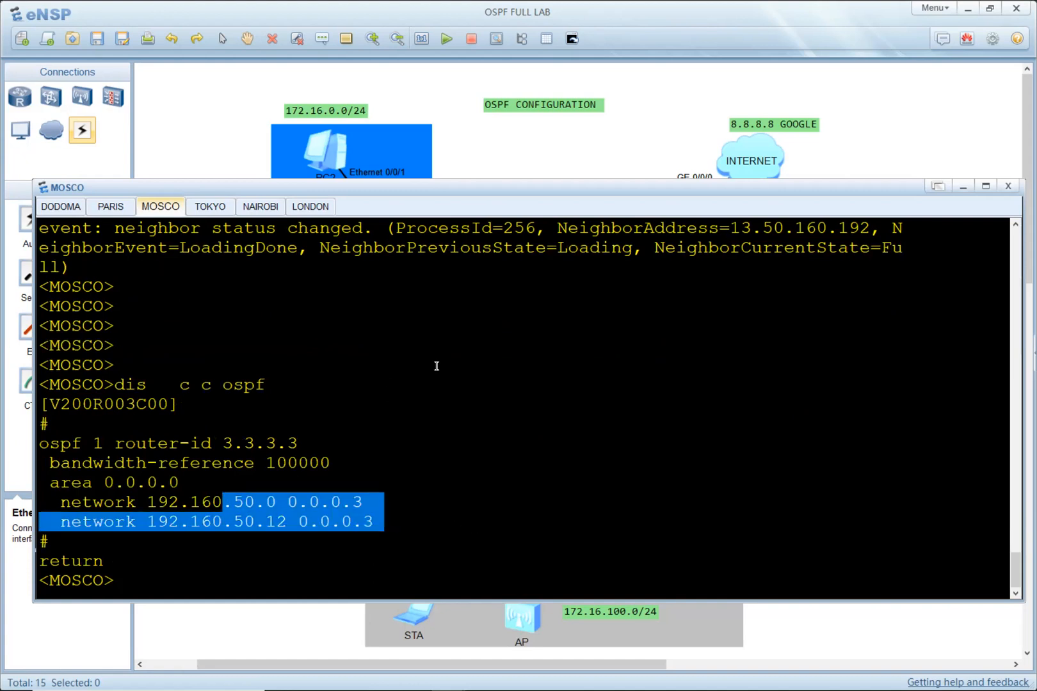
Step: Review the OSPF neighbor status change messages logged on MOSCO
{"action": "scroll", "coordinate": [436, 366], "scroll_direction": "up", "scroll_amount": 5}
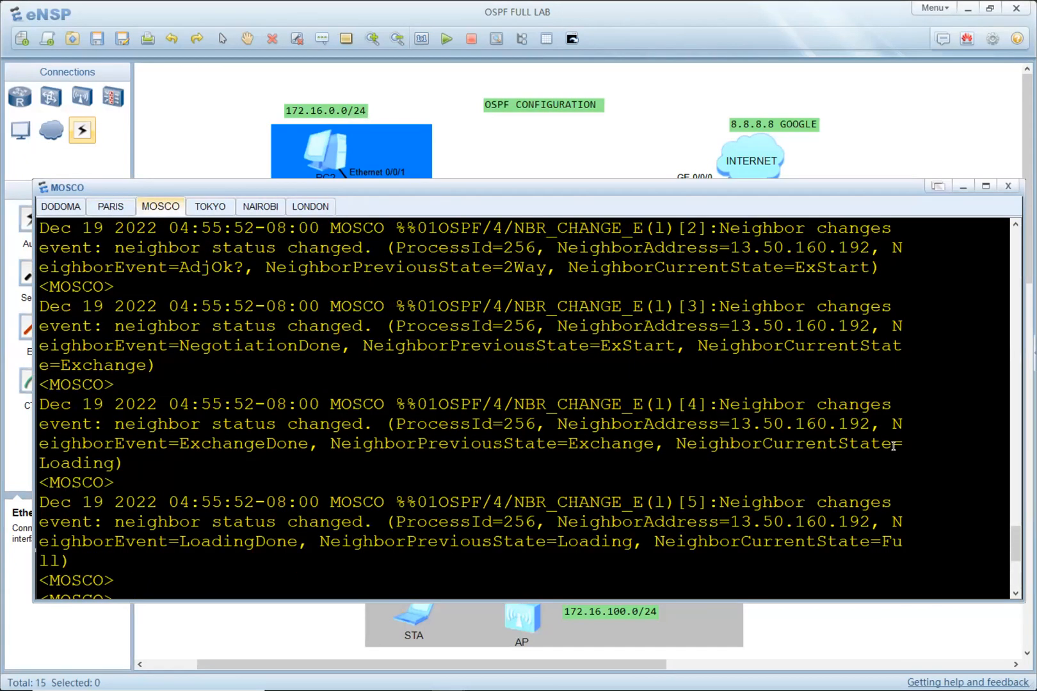
{"action": "left_click_drag", "start_coordinate": [921, 443], "coordinate": [453, 402]}
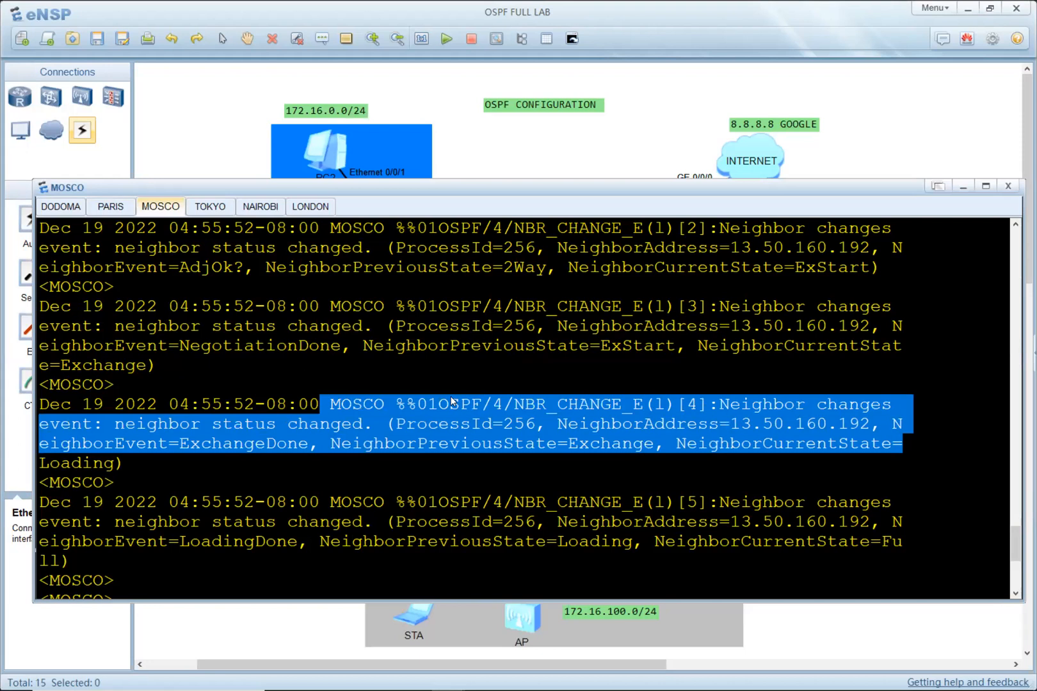
{"action": "left_click", "coordinate": [671, 426]}
{"action": "scroll", "coordinate": [606, 398], "scroll_direction": "up", "scroll_amount": 5}
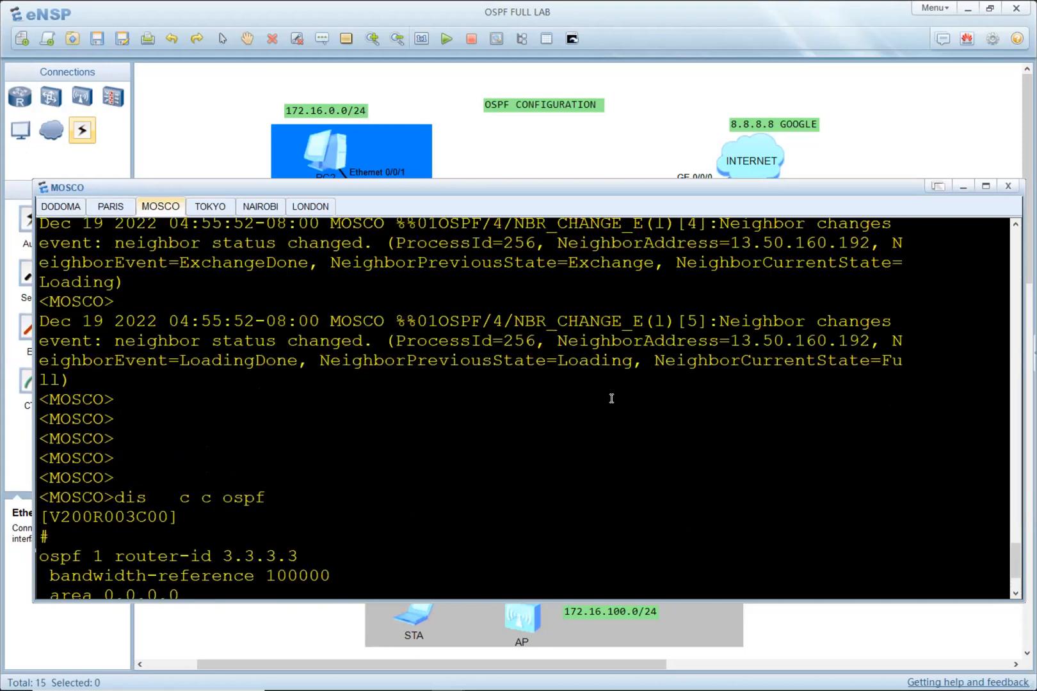
{"action": "scroll", "coordinate": [600, 383], "scroll_direction": "down", "scroll_amount": 5}
Step: List MOSCO's OSPF neighbors with "dis ospf peer brief" and check the area and neighbor ID
{"action": "key", "text": "Return"}
{"action": "key", "text": "Return"}
{"action": "key", "text": "Return"}
{"action": "key", "text": "Return"}
{"action": "key", "text": "Return"}
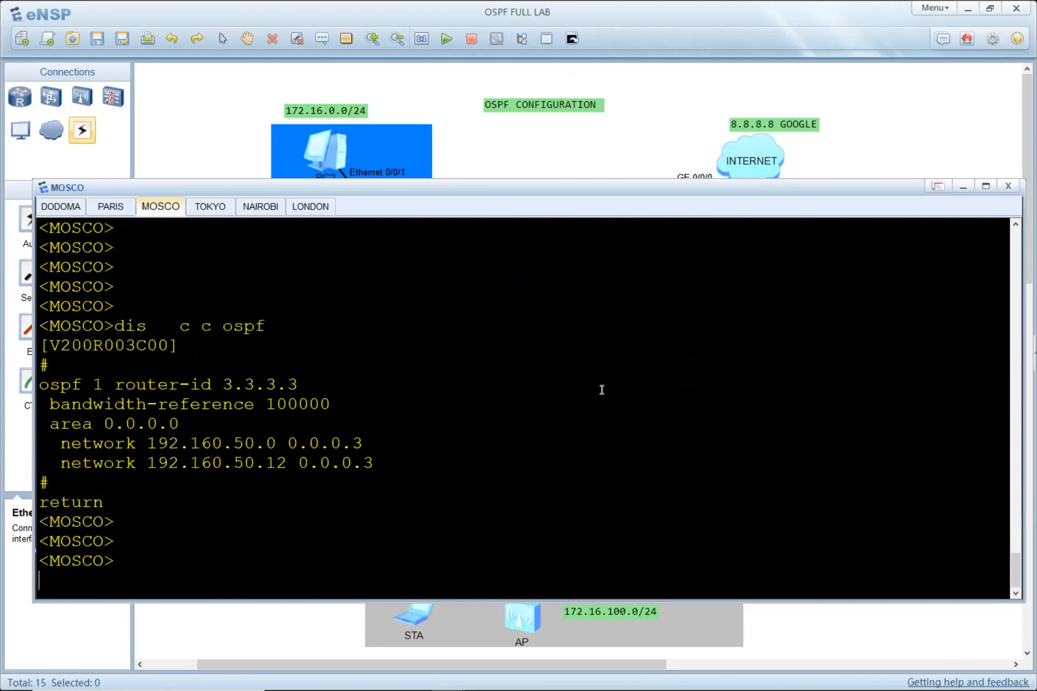
{"action": "type", "text": "dis ospf peer brief"}
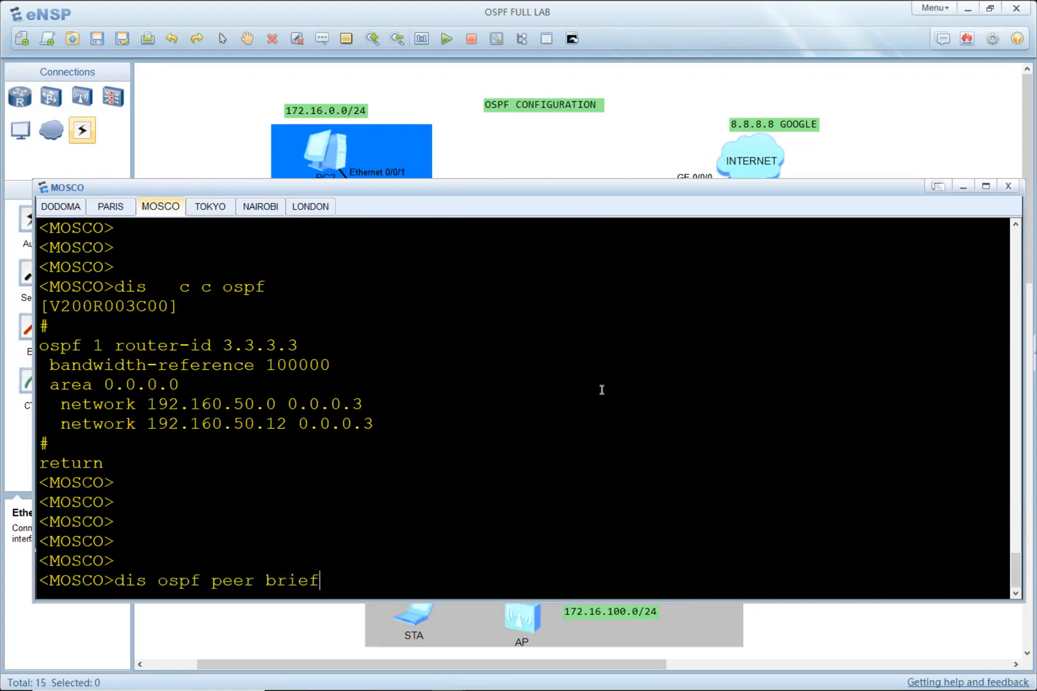
{"action": "key", "text": "Return"}
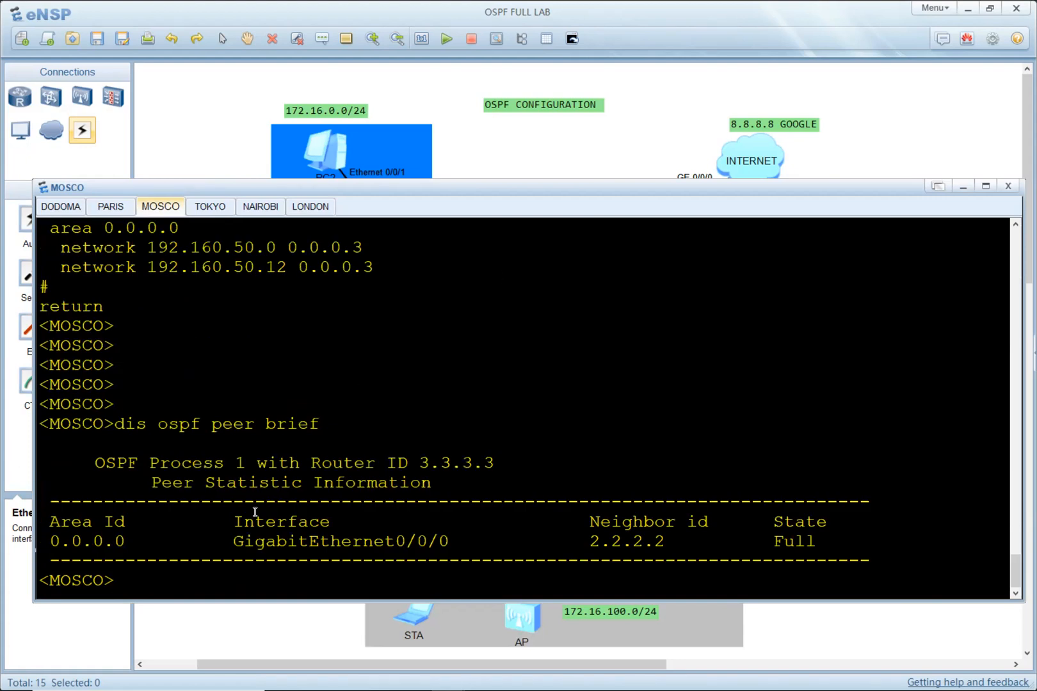
{"action": "left_click_drag", "start_coordinate": [131, 539], "coordinate": [60, 541]}
{"action": "left_click_drag", "start_coordinate": [569, 541], "coordinate": [698, 545]}
{"action": "left_click", "coordinate": [617, 377]}
Step: Check TOKYO in the topology, copy the MOSCO script into a new Notepad++ document and set its router ID to 4.4.4.4
{"action": "key", "text": "alt+Tab"}
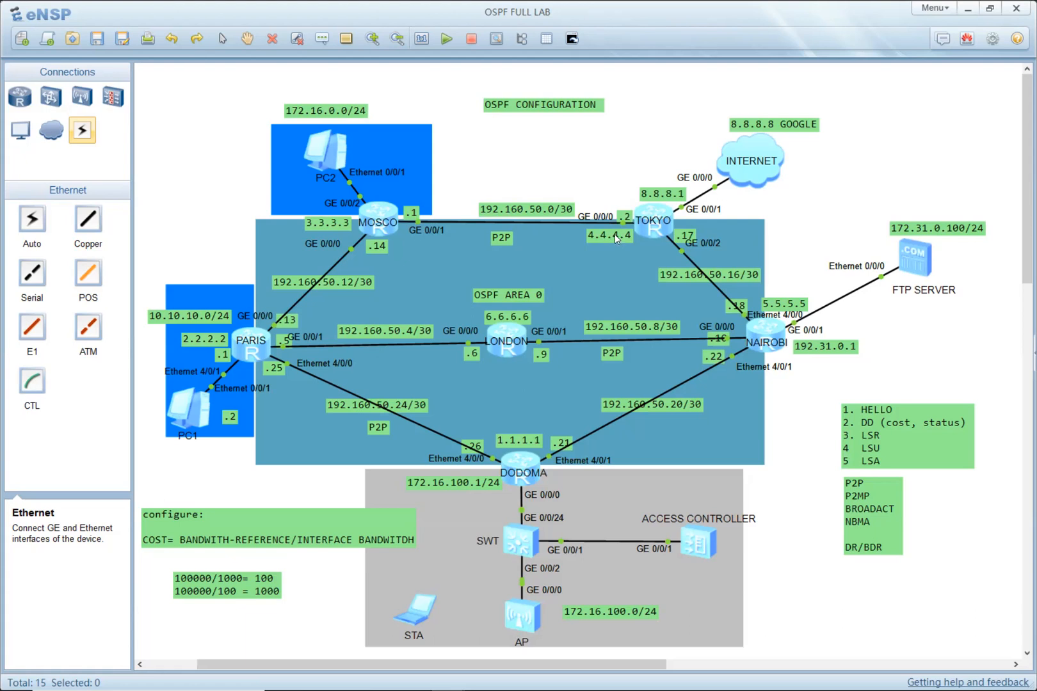
{"action": "key", "text": "alt+Tab"}
{"action": "key", "text": "alt+Tab"}
{"action": "key", "text": "Tab"}
{"action": "left_click", "coordinate": [326, 313]}
{"action": "key", "text": "ctrl+a"}
{"action": "key", "text": "ctrl+c"}
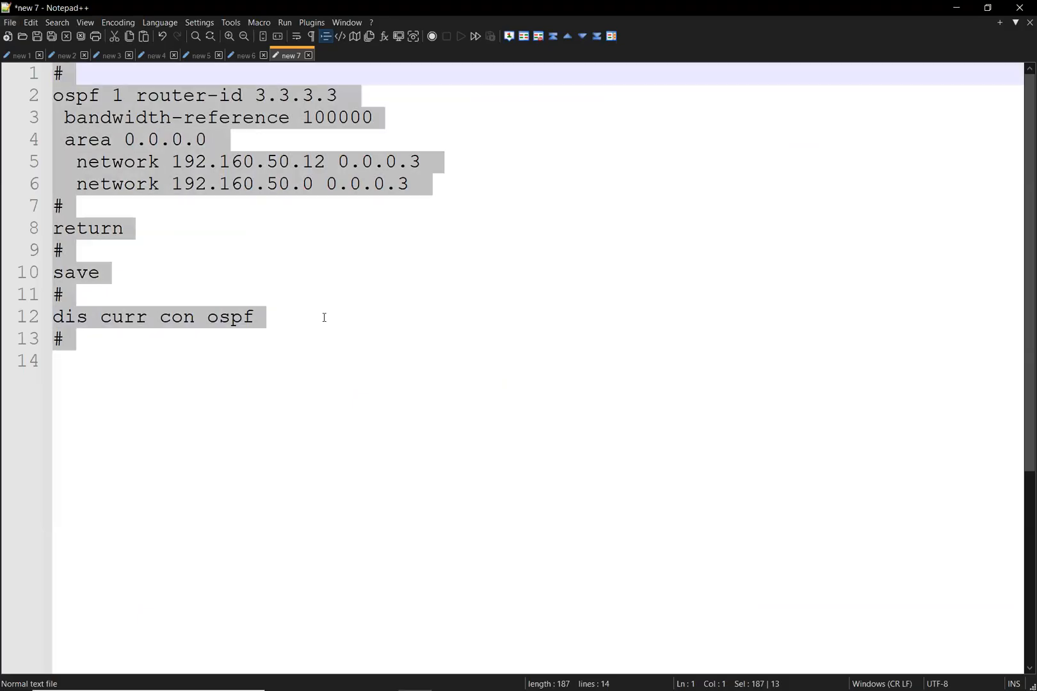
{"action": "left_click", "coordinate": [10, 39]}
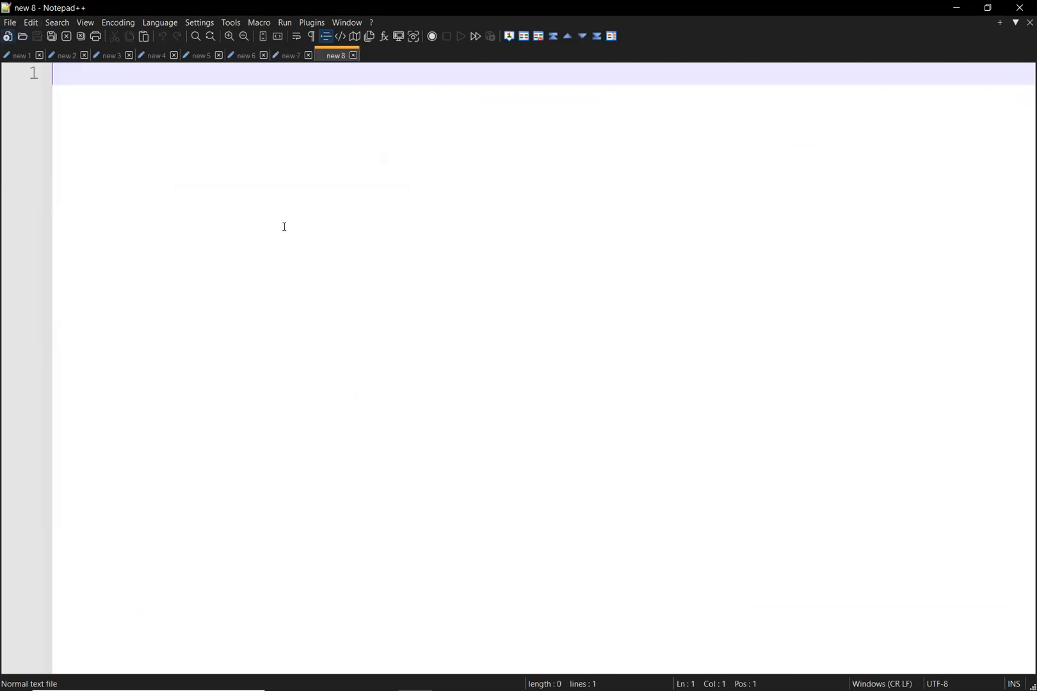
{"action": "key", "text": "ctrl+v"}
{"action": "left_click_drag", "start_coordinate": [344, 99], "coordinate": [253, 95]}
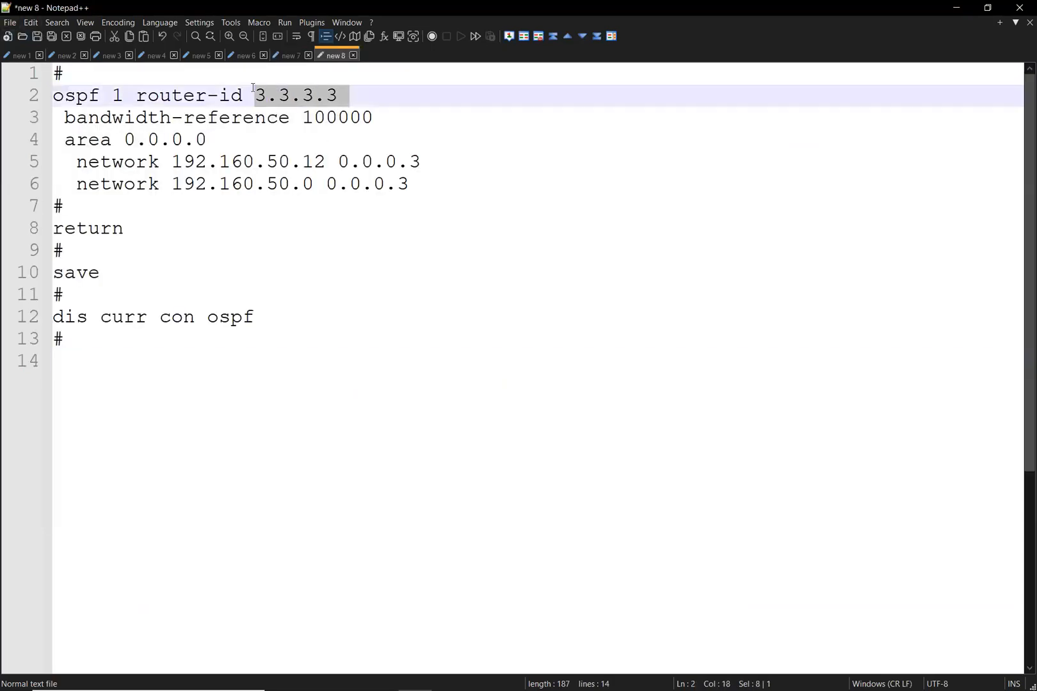
{"action": "type", "text": "4.4.4.4"}
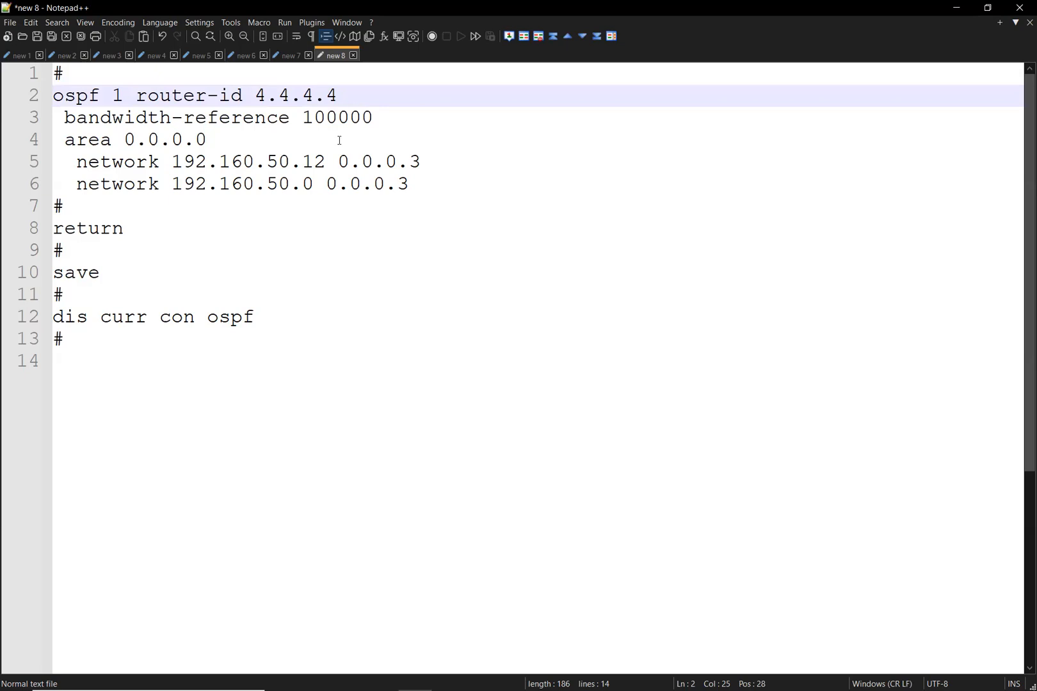
Step: Change the TOKYO script's two networks to 192.160.50.0 and 192.160.50.16
{"action": "mouse_move", "coordinate": [327, 163]}
{"action": "left_mouse_down"}
{"action": "mouse_move", "coordinate": [265, 165]}
{"action": "mouse_move", "coordinate": [308, 166]}
{"action": "left_mouse_up"}
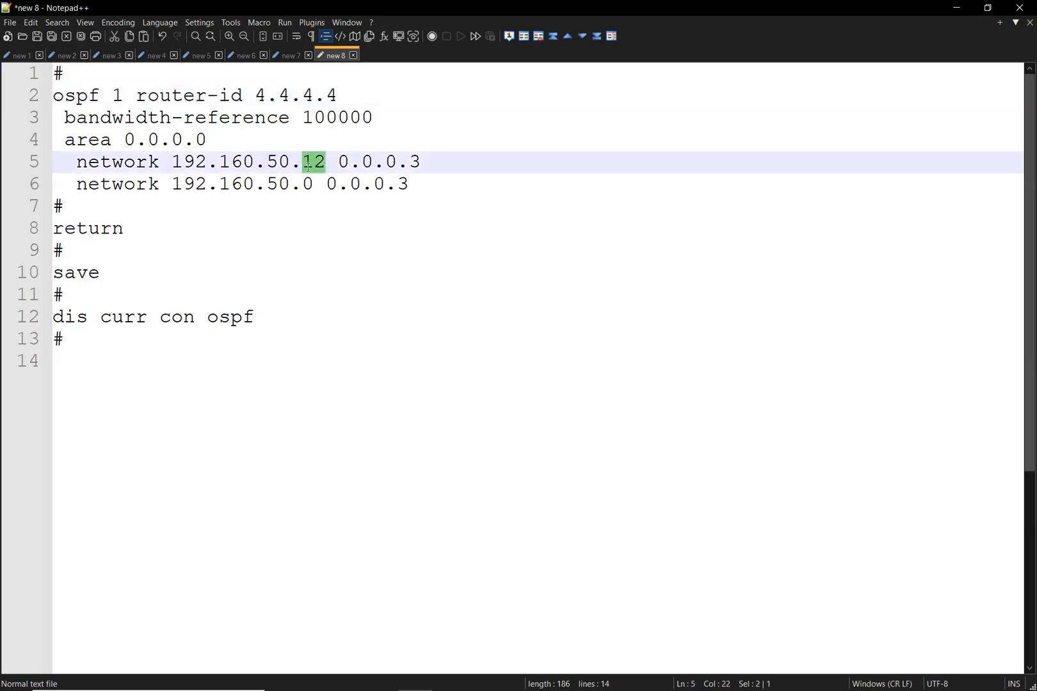
{"action": "type", "text": "0"}
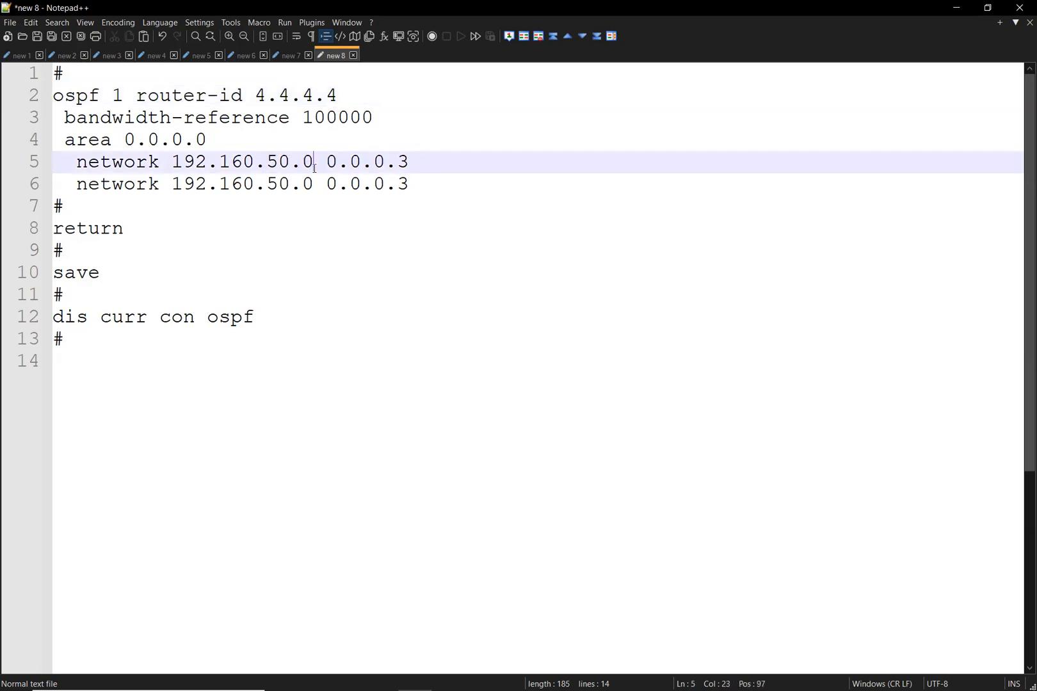
{"action": "double_click", "coordinate": [306, 185]}
{"action": "type", "text": "4"}
{"action": "left_click", "coordinate": [470, 250]}
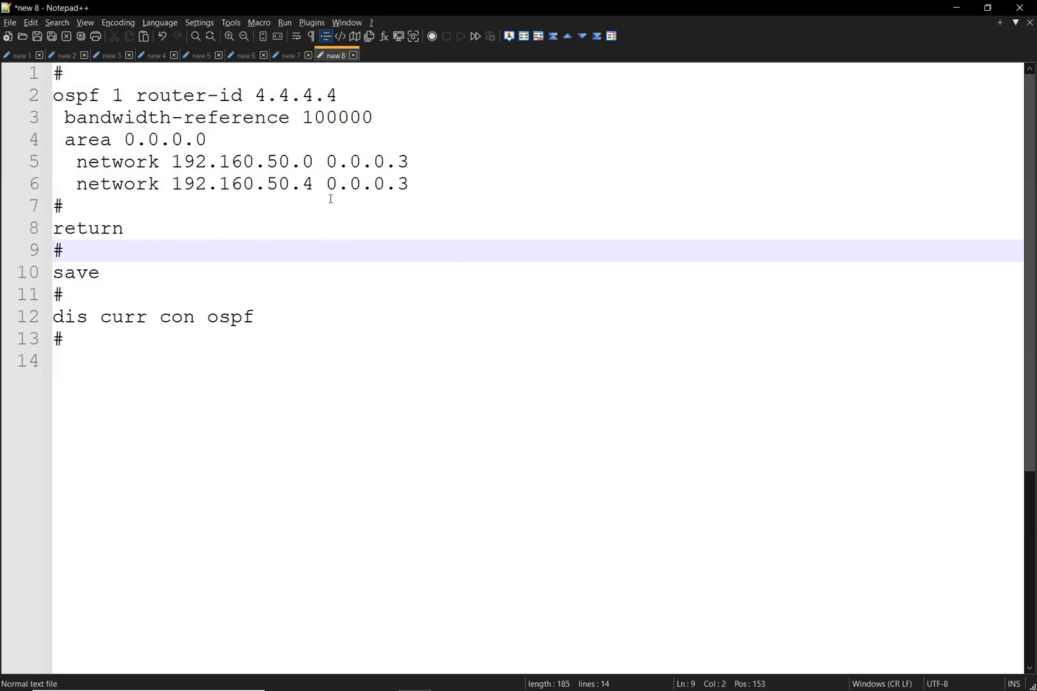
{"action": "double_click", "coordinate": [306, 185]}
{"action": "type", "text": "16"}
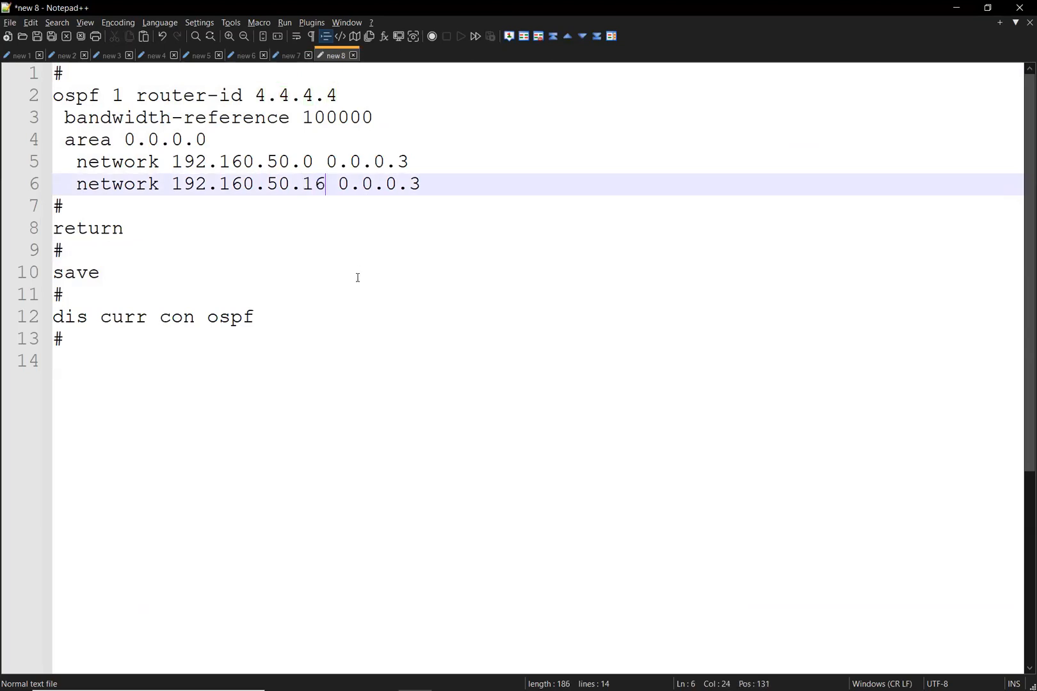
Step: Select the whole TOKYO script and switch to the router console window
{"action": "key", "text": "ctrl+a"}
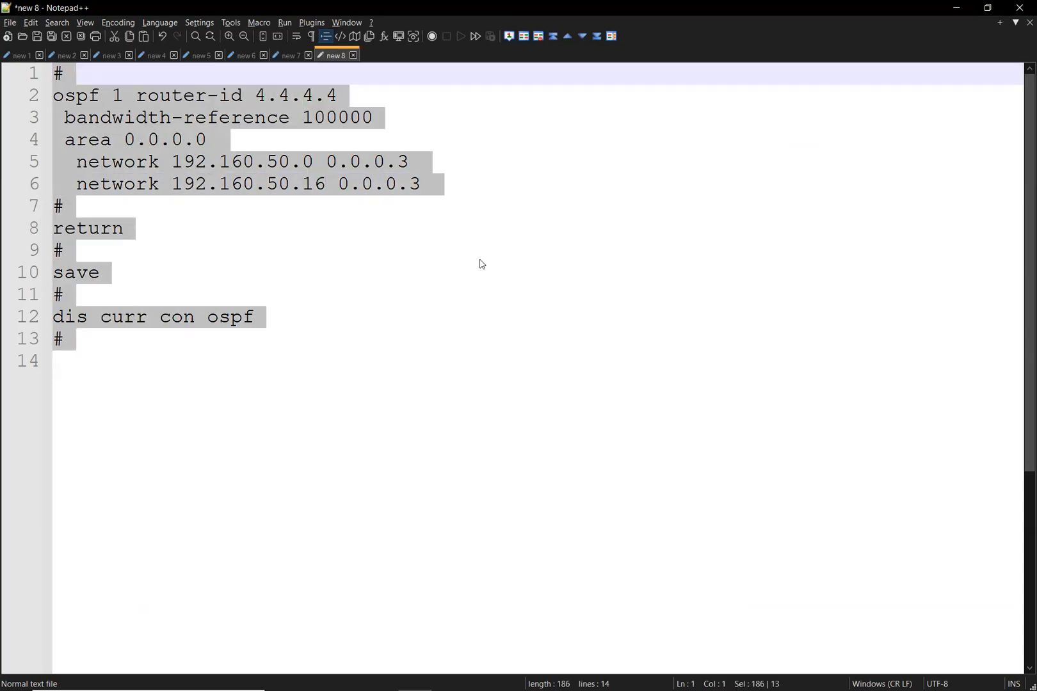
{"action": "key", "text": "alt+Tab"}
{"action": "left_click", "coordinate": [577, 377]}
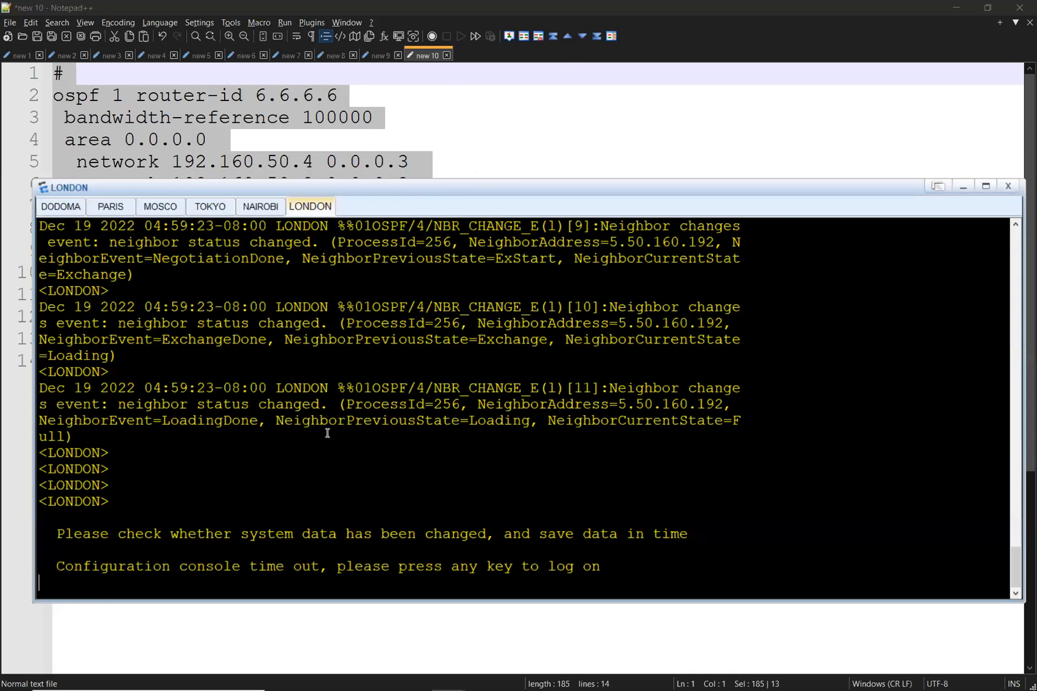
Step: Return to the eNSP topology and examine NAIROBI's links
{"action": "scroll", "coordinate": [427, 330], "scroll_direction": "up", "scroll_amount": 1}
{"action": "key", "text": "alt+Tab"}
{"action": "key", "text": "alt+Tab"}
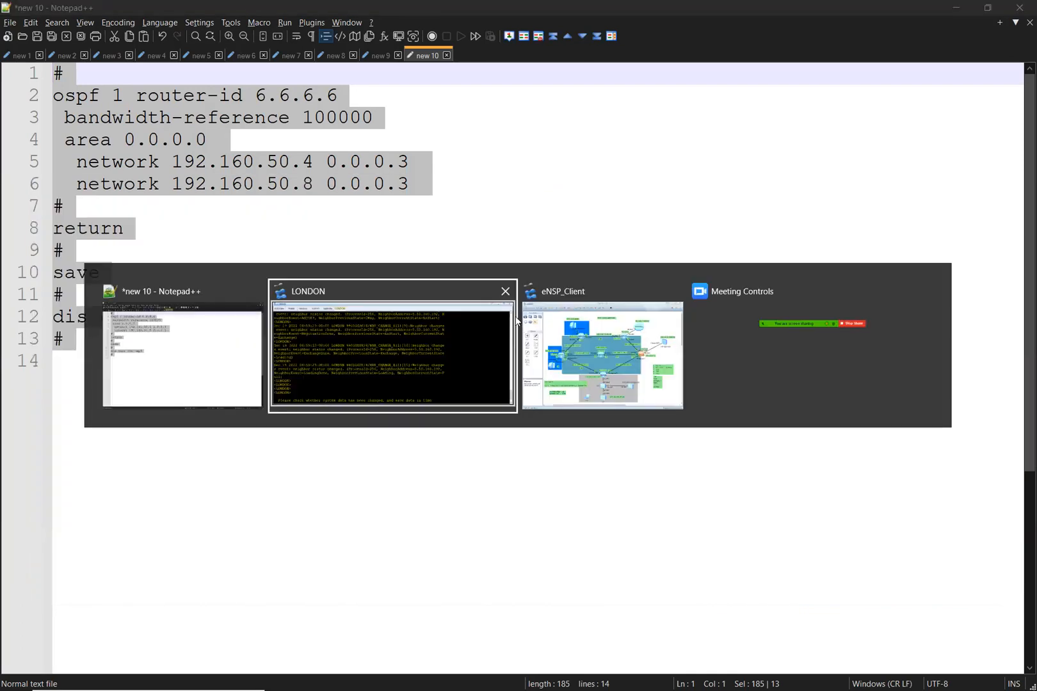
{"action": "left_click", "coordinate": [554, 337]}
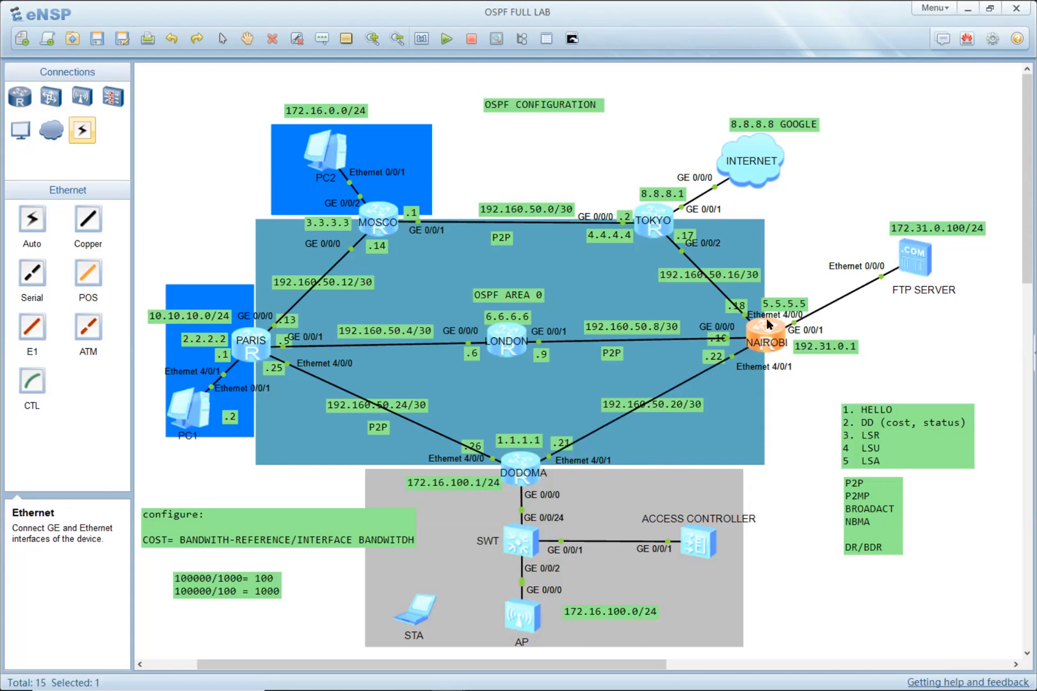
Step: Open NAIROBI's console, log back on to it, and compare with its networks in the topology
{"action": "key", "text": "alt+Tab"}
{"action": "left_click", "coordinate": [522, 328]}
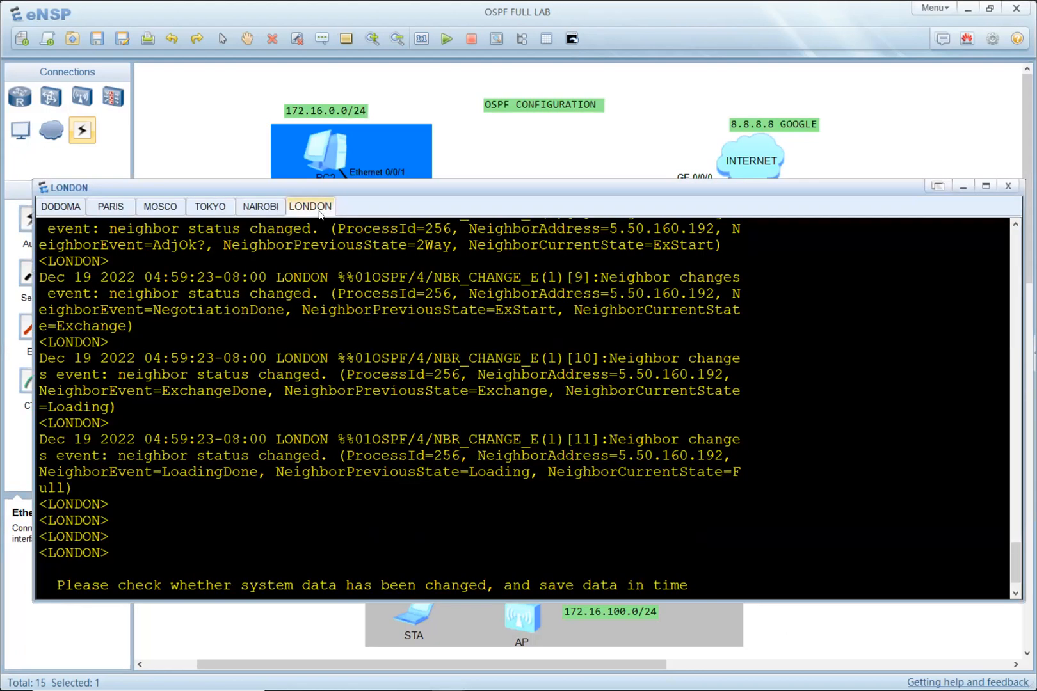
{"action": "left_click", "coordinate": [259, 207]}
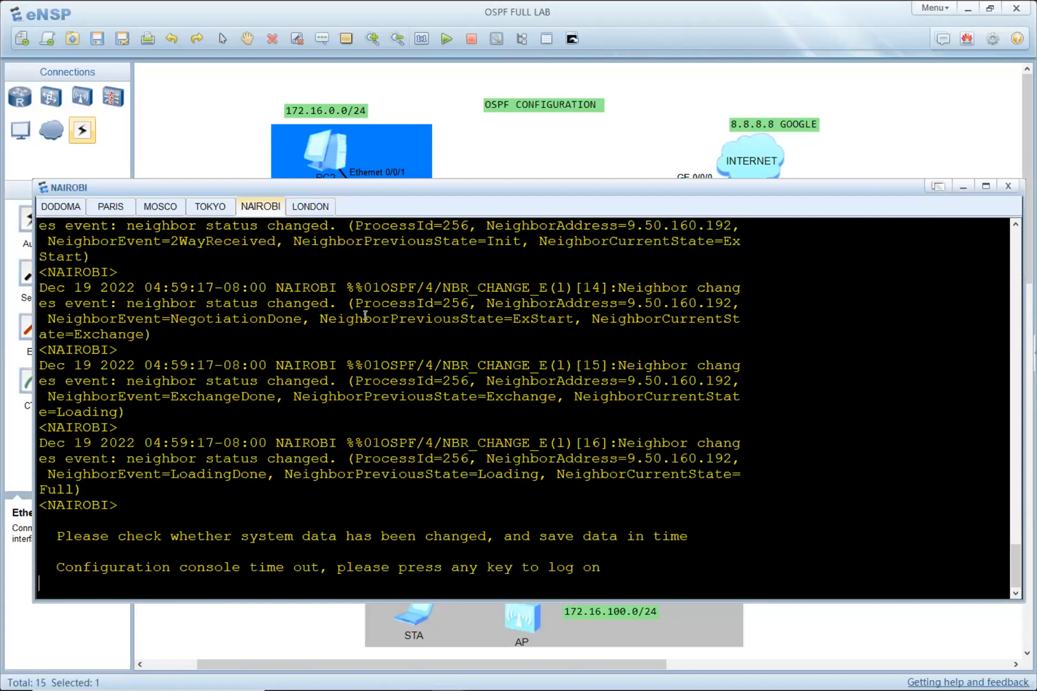
{"action": "key", "text": "Return"}
{"action": "key", "text": "Return"}
{"action": "key", "text": "Return"}
{"action": "key", "text": "Return"}
{"action": "key", "text": "Return"}
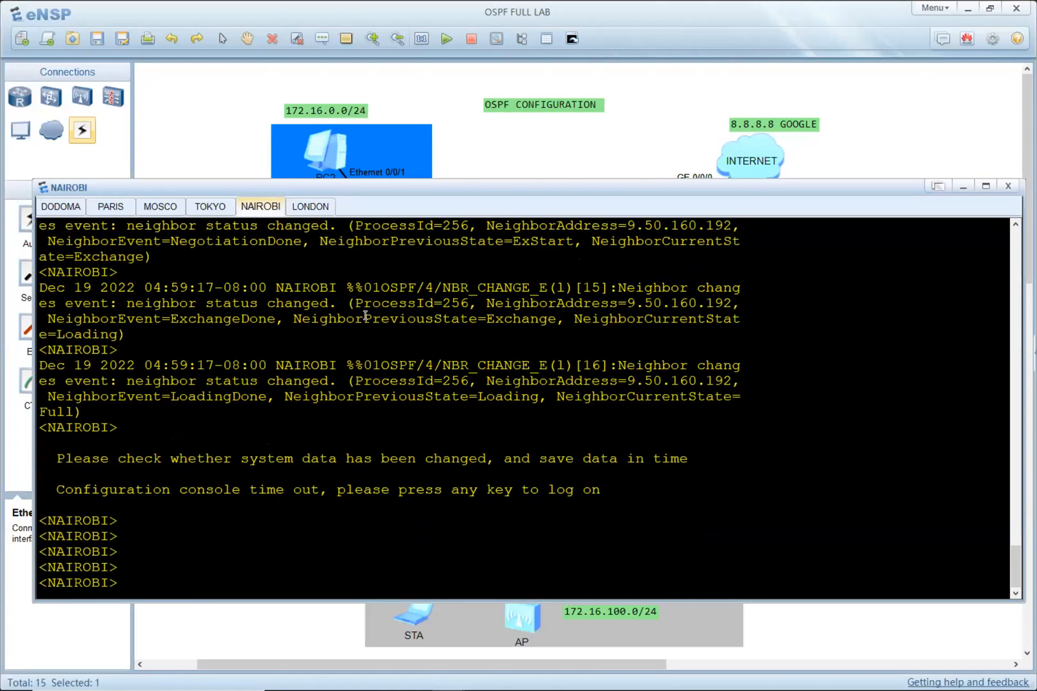
{"action": "key", "text": "alt+Tab"}
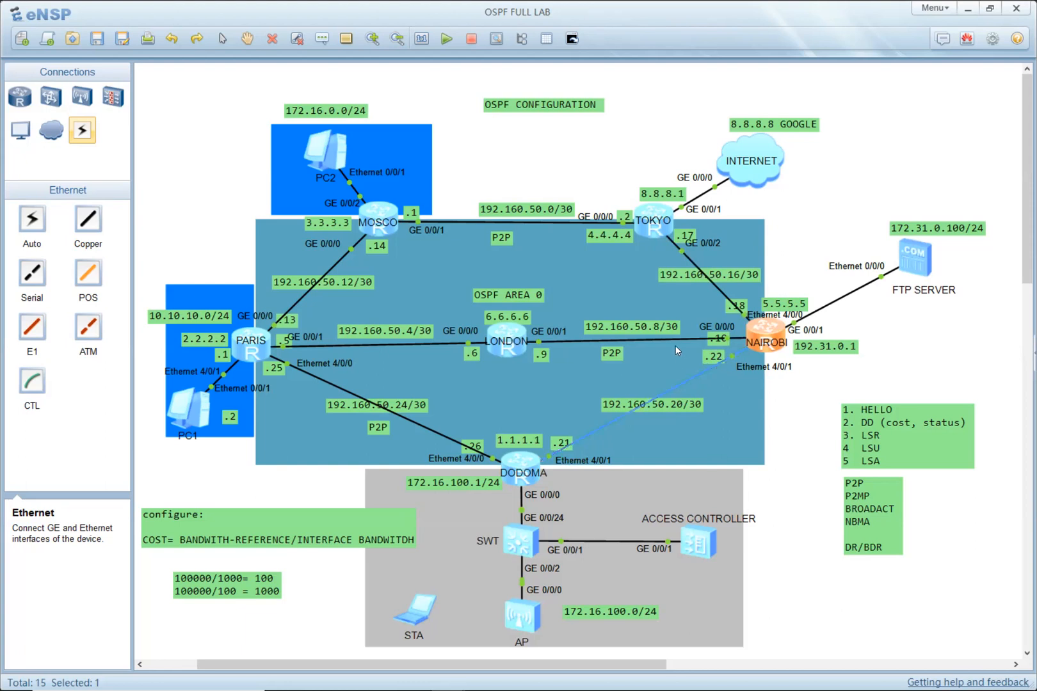
{"action": "key", "text": "alt+Tab"}
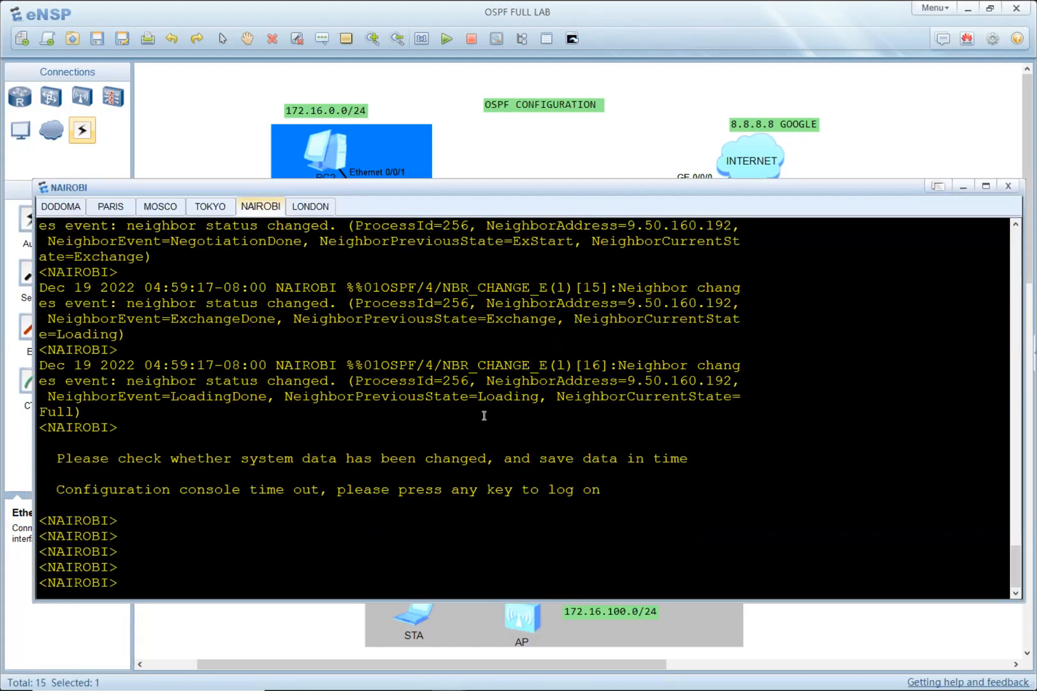
Step: Display NAIROBI's current OSPF configuration with "dis curr con ospf"
{"action": "key", "text": "Return"}
{"action": "key", "text": "Return"}
{"action": "key", "text": "Return"}
{"action": "type", "text": "do"}
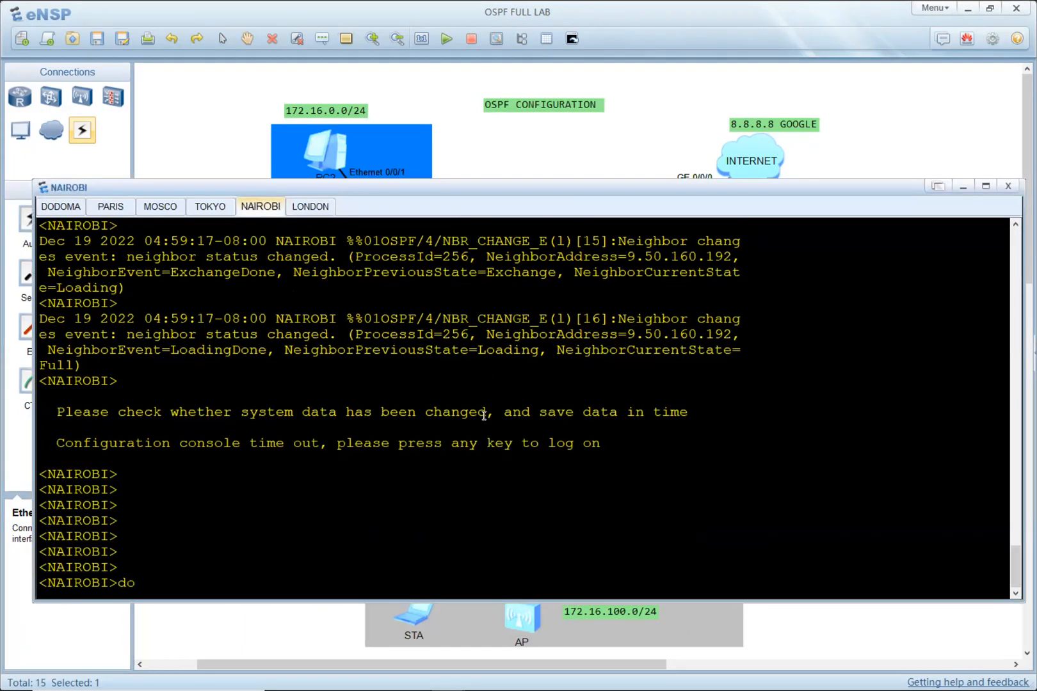
{"action": "key", "text": "BackSpace"}
{"action": "type", "text": "is co"}
{"action": "key", "text": "BackSpace"}
{"action": "type", "text": "ur"}
{"action": "key", "text": "BackSpace"}
{"action": "key", "text": "BackSpace"}
{"action": "type", "text": "urr con ospf"}
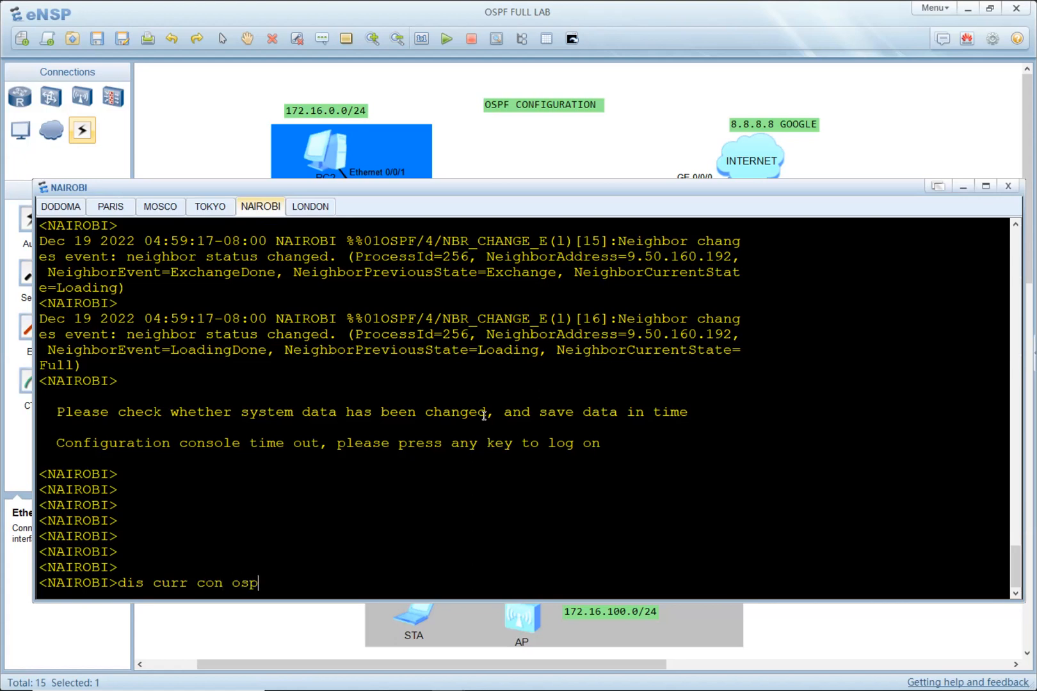
{"action": "key", "text": "Return"}
{"action": "key", "text": "Return"}
{"action": "type", "text": "\\"}
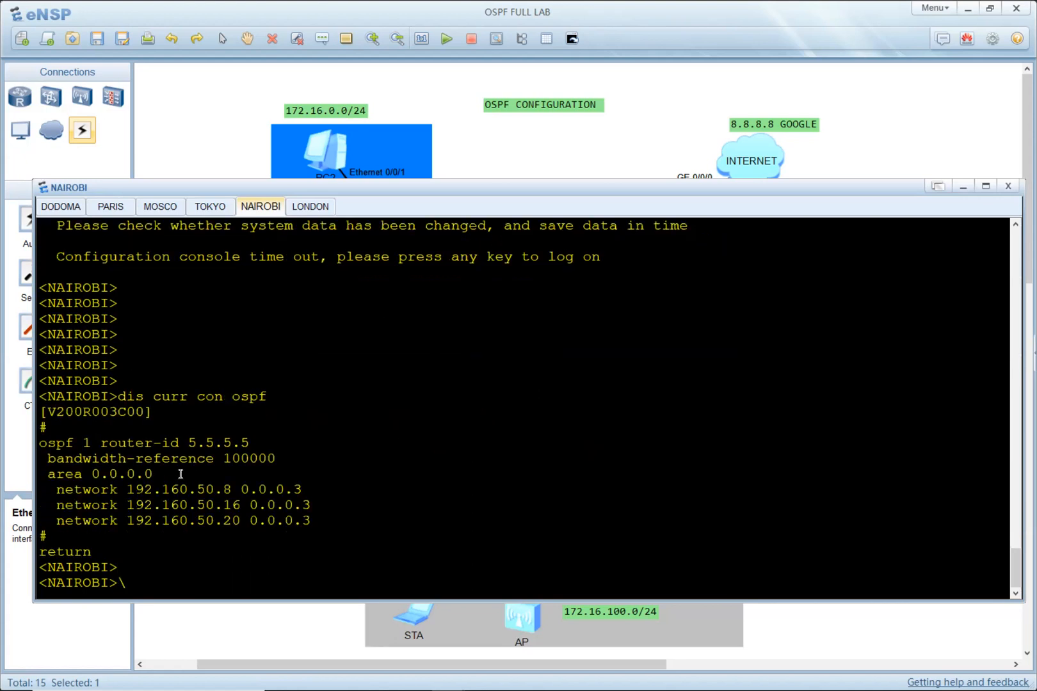
Step: Examine the reference bandwidth, area and network statements in NAIROBI's OSPF configuration
{"action": "left_click_drag", "start_coordinate": [280, 459], "coordinate": [233, 460]}
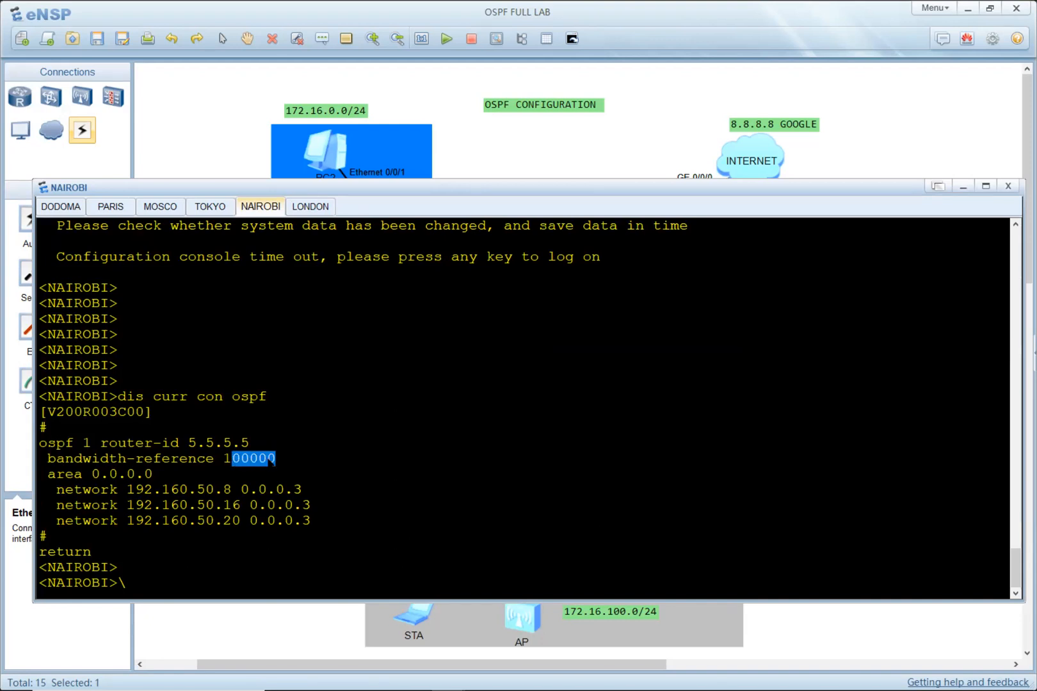
{"action": "left_click_drag", "start_coordinate": [161, 475], "coordinate": [47, 475]}
{"action": "mouse_move", "coordinate": [240, 489]}
{"action": "left_mouse_down"}
{"action": "mouse_move", "coordinate": [195, 490]}
{"action": "mouse_move", "coordinate": [230, 505]}
{"action": "left_mouse_up"}
{"action": "left_click", "coordinate": [258, 549]}
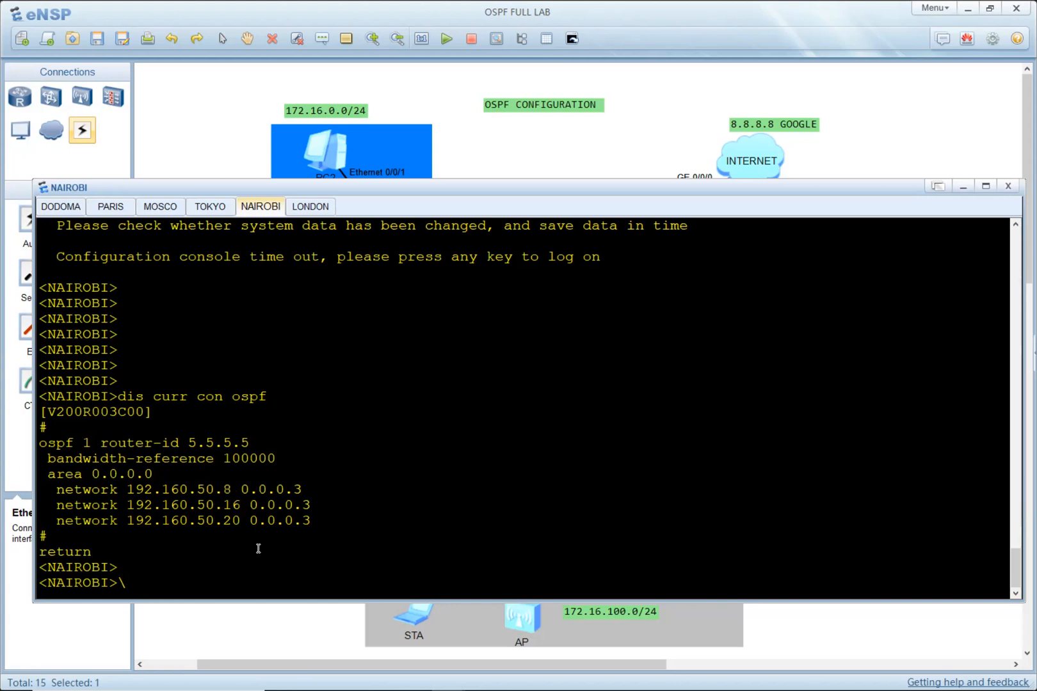
Step: Compare NAIROBI's configured OSPF networks with its router links in the topology, and return to its console
{"action": "key", "text": "Return"}
{"action": "key", "text": "Return"}
{"action": "key", "text": "Return"}
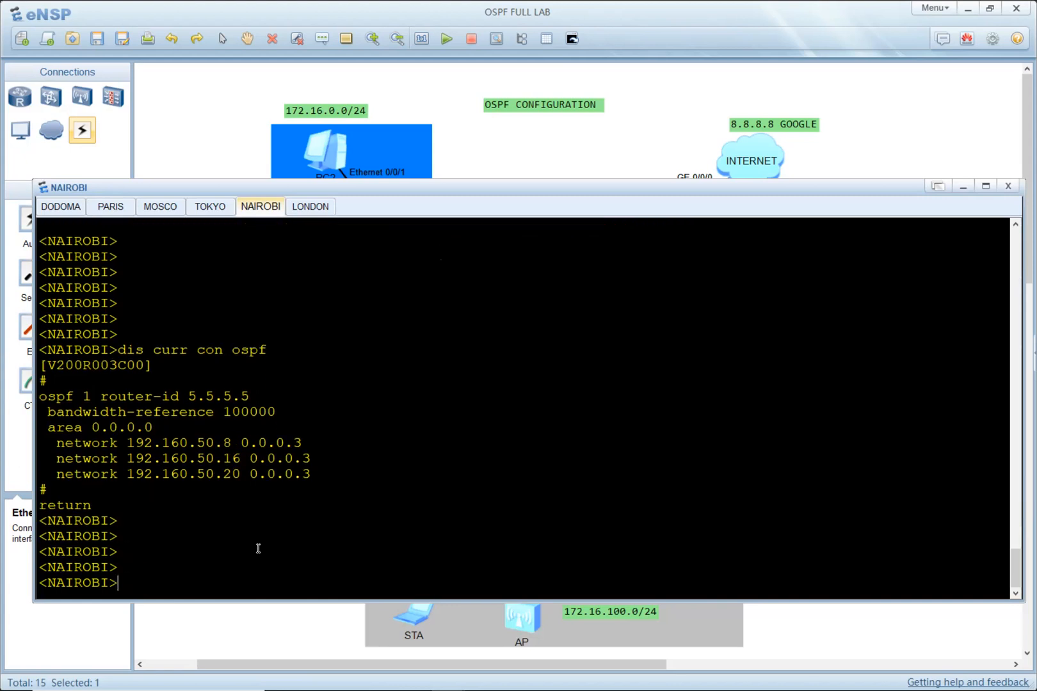
{"action": "key", "text": "alt+Tab"}
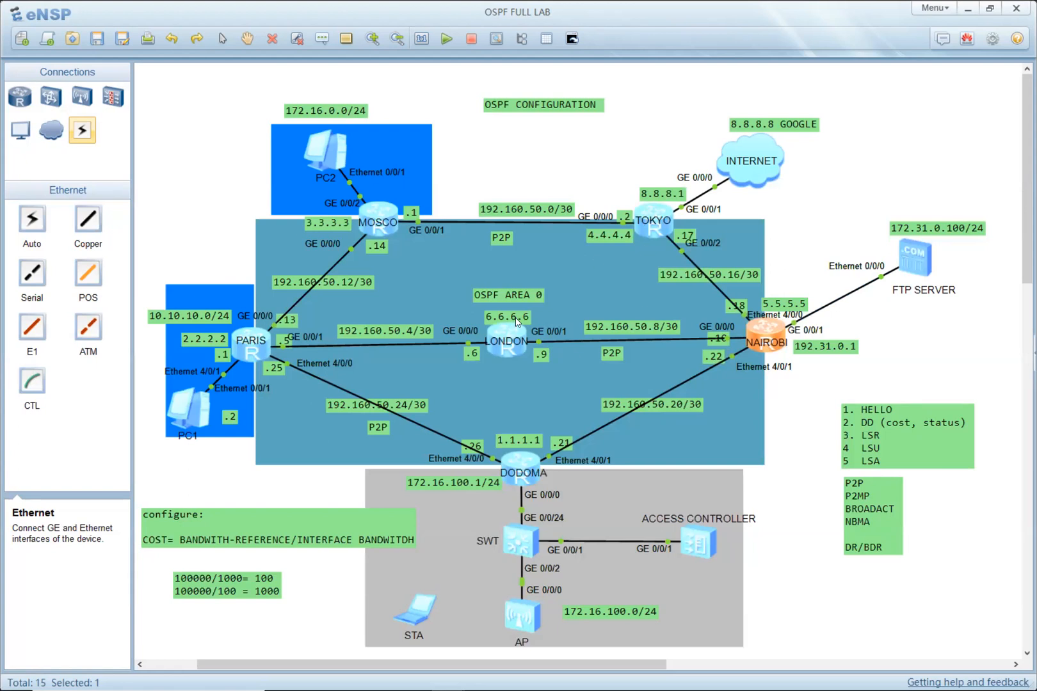
{"action": "key", "text": "alt+Tab"}
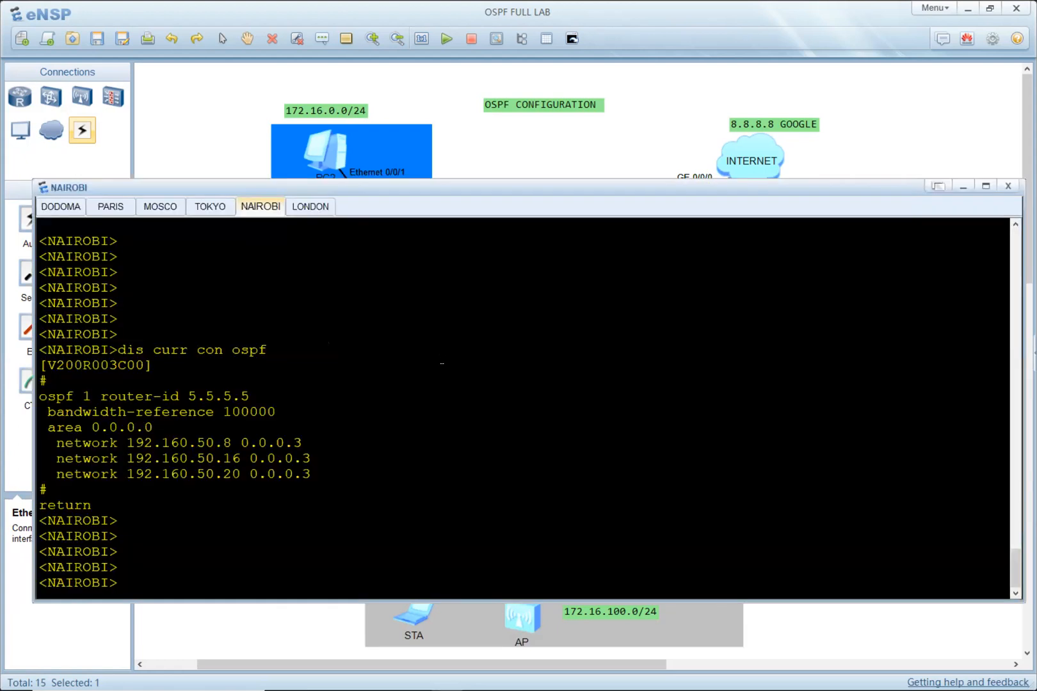
Step: Display NAIROBI's OSPF neighbors with "dis ospf peer brief"
{"action": "key", "text": "Return"}
{"action": "key", "text": "Return"}
{"action": "key", "text": "Return"}
{"action": "type", "text": "dis ospf peer pe"}
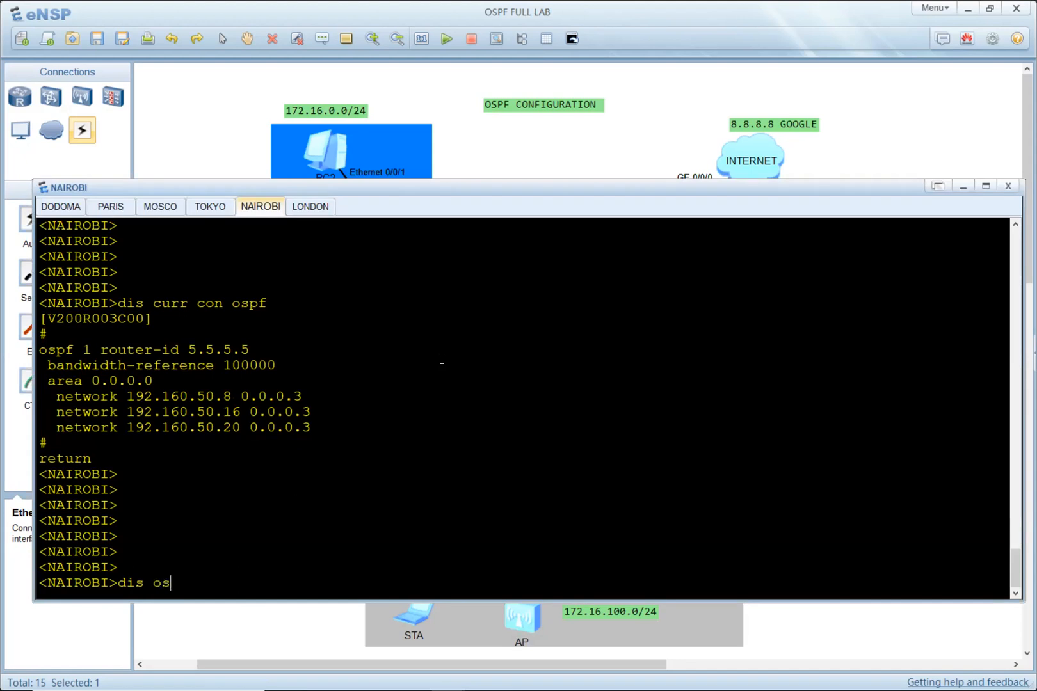
{"action": "key", "text": "BackSpace"}
{"action": "key", "text": "BackSpace"}
{"action": "type", "text": "brief"}
{"action": "key", "text": "Return"}
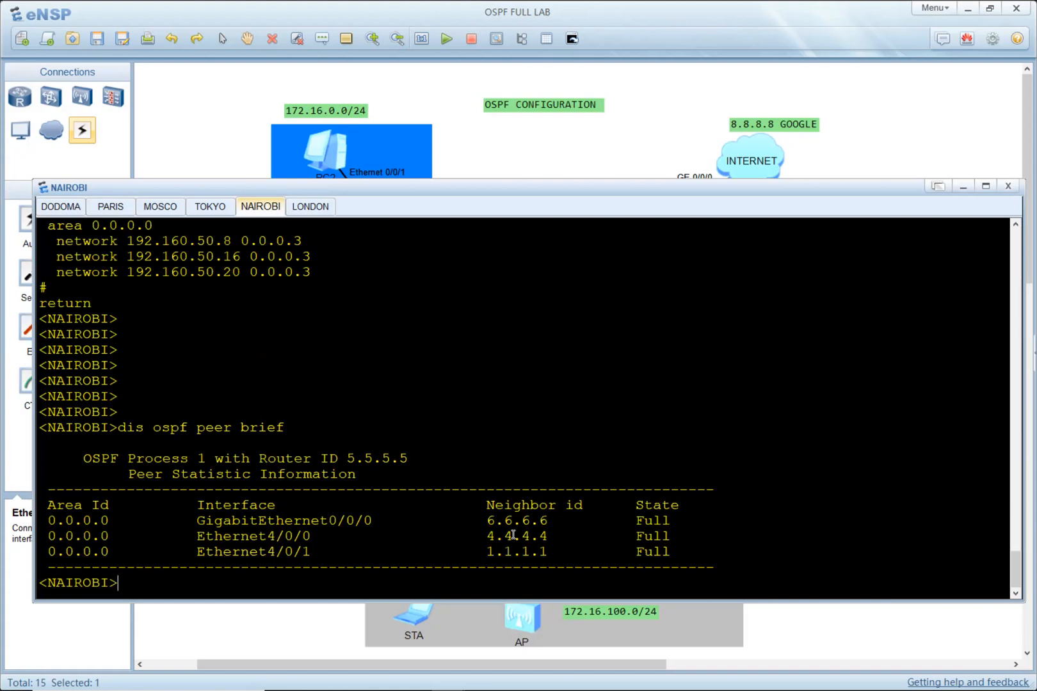
Step: Examine the neighbor IDs and adjacency states in NAIROBI's OSPF peer table
{"action": "left_click_drag", "start_coordinate": [492, 525], "coordinate": [555, 537]}
{"action": "left_click_drag", "start_coordinate": [494, 551], "coordinate": [563, 551]}
{"action": "left_click", "coordinate": [669, 528]}
{"action": "key", "text": "Return"}
{"action": "key", "text": "Return"}
{"action": "key", "text": "Return"}
{"action": "key", "text": "Return"}
{"action": "key", "text": "Return"}
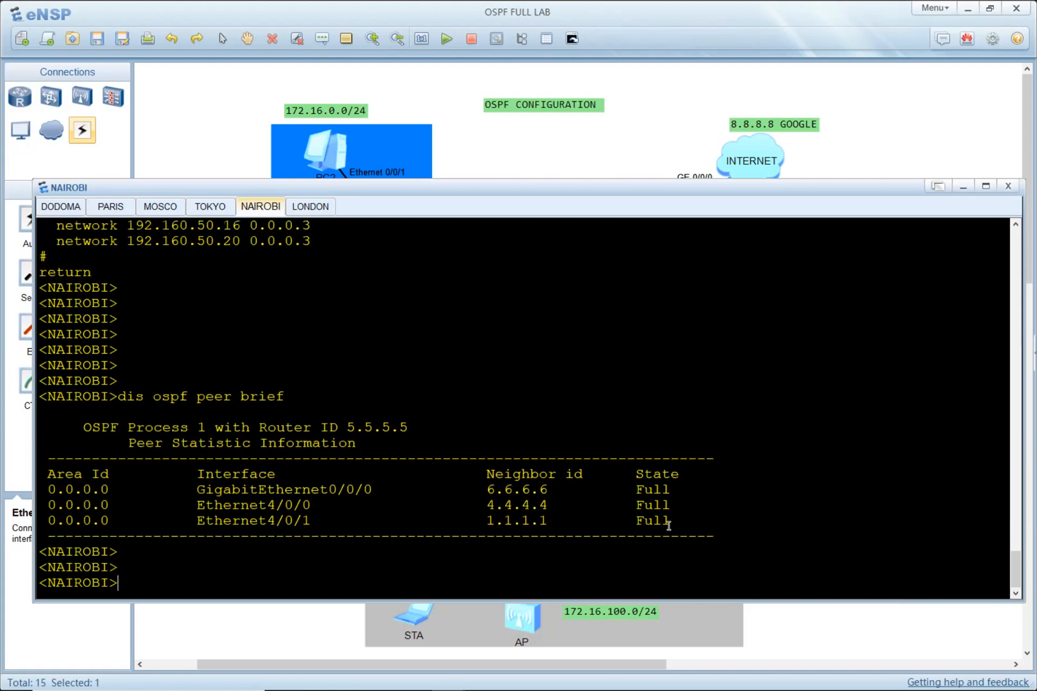
Step: Try to display a summary of NAIROBI's OSPF interfaces with "dis ospf interface brief"
{"action": "type", "text": "dis"}
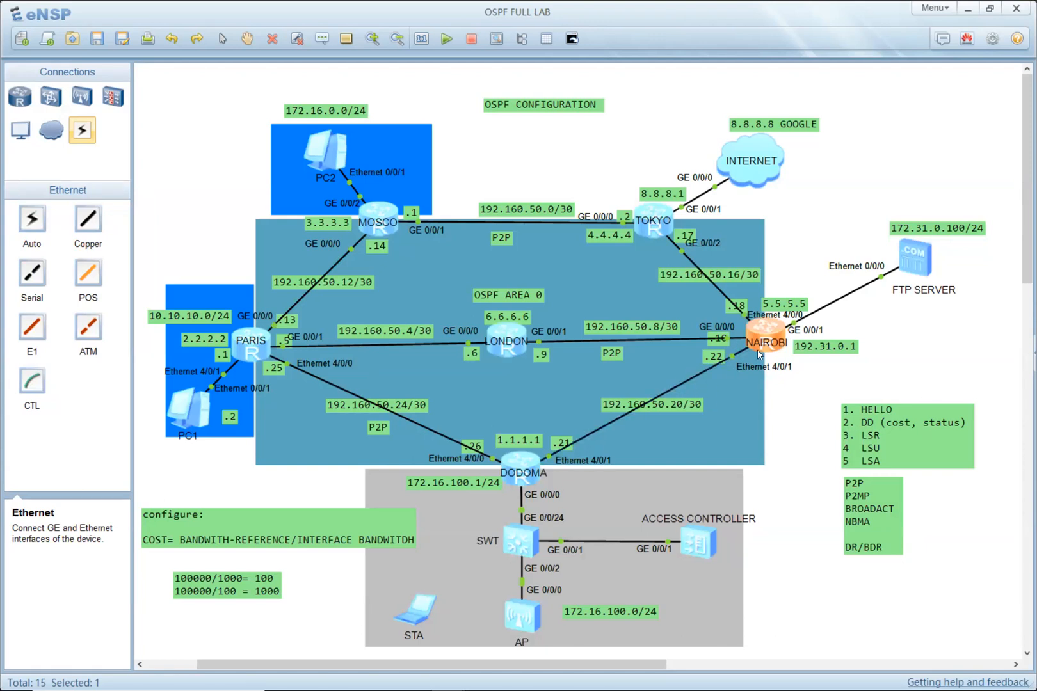
{"action": "key", "text": "alt+Tab"}
{"action": "left_click", "coordinate": [507, 408]}
{"action": "type", "text": "dis o"}
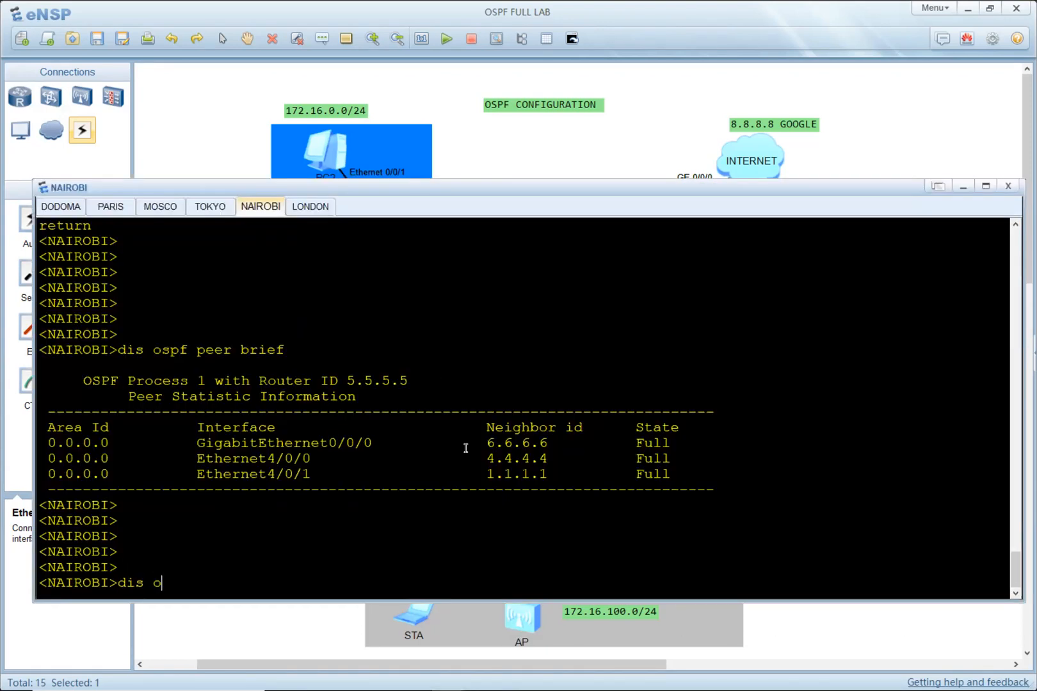
{"action": "type", "text": "spf peer"}
{"action": "key", "text": "BackSpace"}
{"action": "key", "text": "BackSpace"}
{"action": "key", "text": "BackSpace"}
{"action": "key", "text": "BackSpace"}
{"action": "type", "text": "interface brief"}
{"action": "key", "text": "Return"}
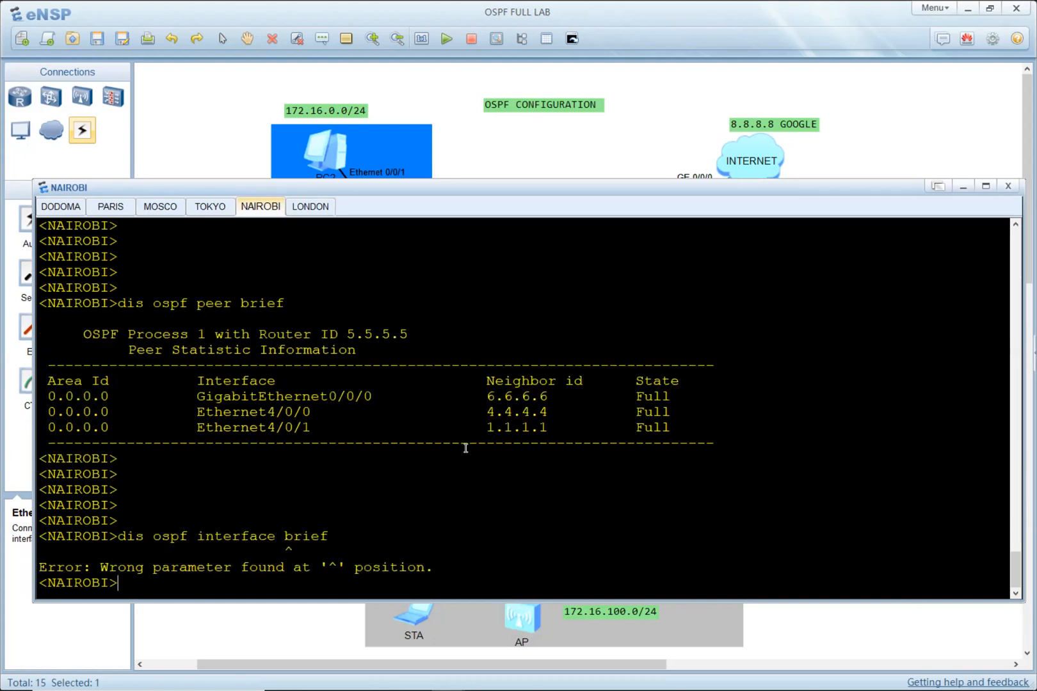
Step: Display NAIROBI's OSPF interfaces with "dis ospf interface"
{"action": "key", "text": "Up"}
{"action": "key", "text": "BackSpace"}
{"action": "key", "text": "BackSpace"}
{"action": "key", "text": "BackSpace"}
{"action": "key", "text": "BackSpace"}
{"action": "key", "text": "BackSpace"}
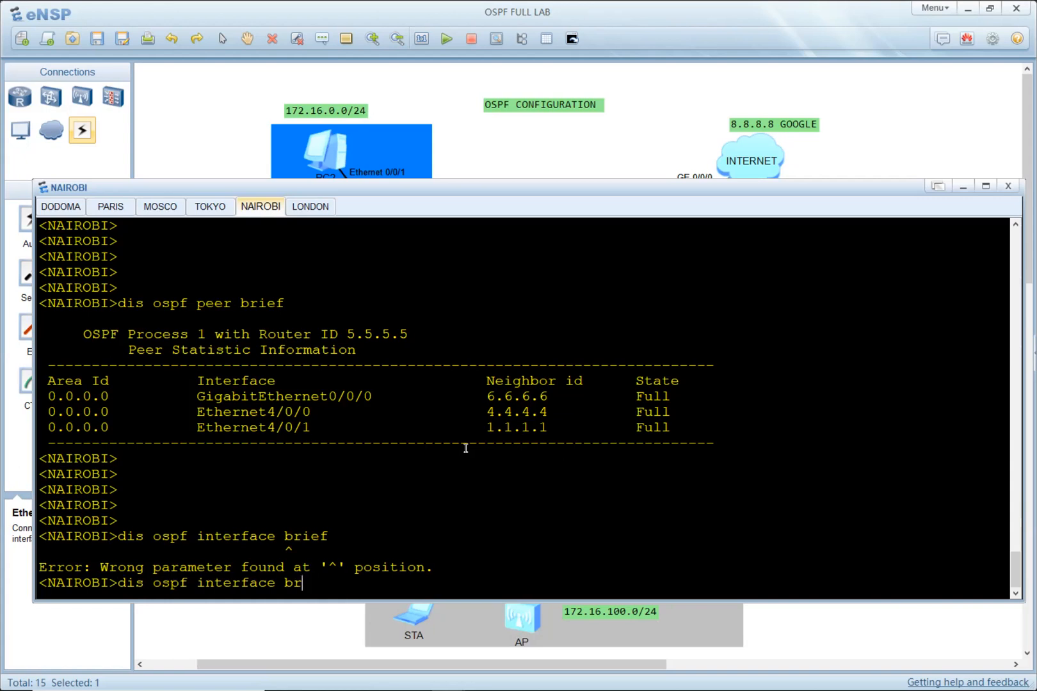
{"action": "key", "text": "Return"}
{"action": "key", "text": "Return"}
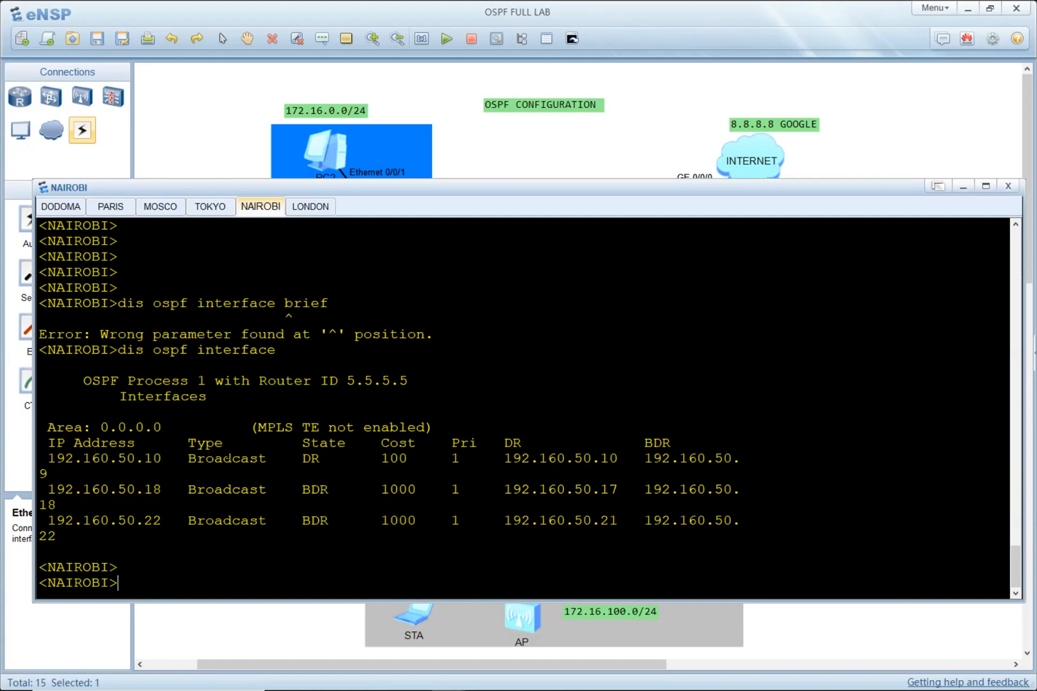
Step: Compare the IP addresses in NAIROBI's OSPF interface list with its addresses in the topology
{"action": "left_click_drag", "start_coordinate": [55, 458], "coordinate": [163, 460]}
{"action": "left_click_drag", "start_coordinate": [50, 492], "coordinate": [162, 491]}
{"action": "left_click_drag", "start_coordinate": [51, 520], "coordinate": [155, 510]}
{"action": "key", "text": "alt+Tab"}
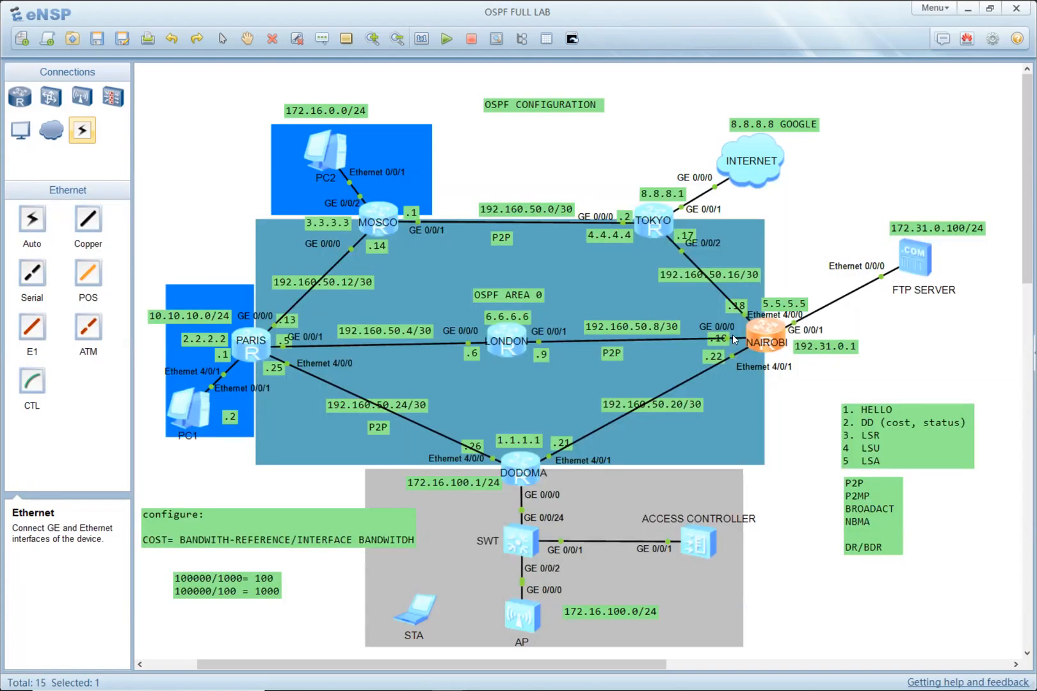
{"action": "key", "text": "alt+Tab"}
{"action": "left_click", "coordinate": [140, 460]}
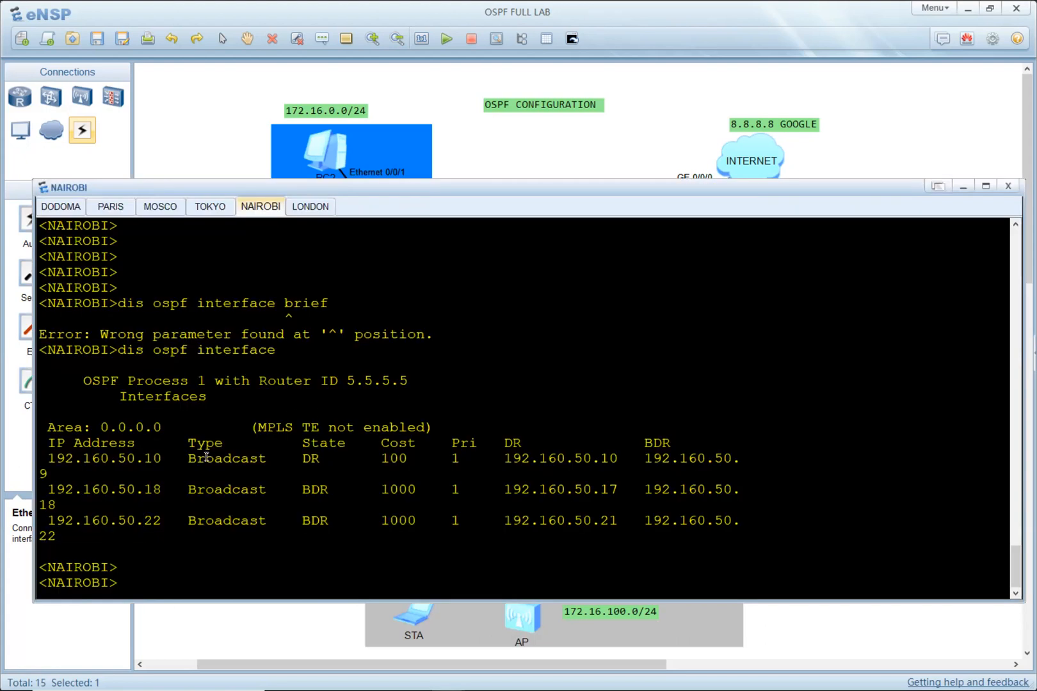
Step: Examine the network type, state, DR and BDR of NAIROBI's 192.160.50.10 interface, and check against the topology
{"action": "left_click_drag", "start_coordinate": [195, 459], "coordinate": [268, 459]}
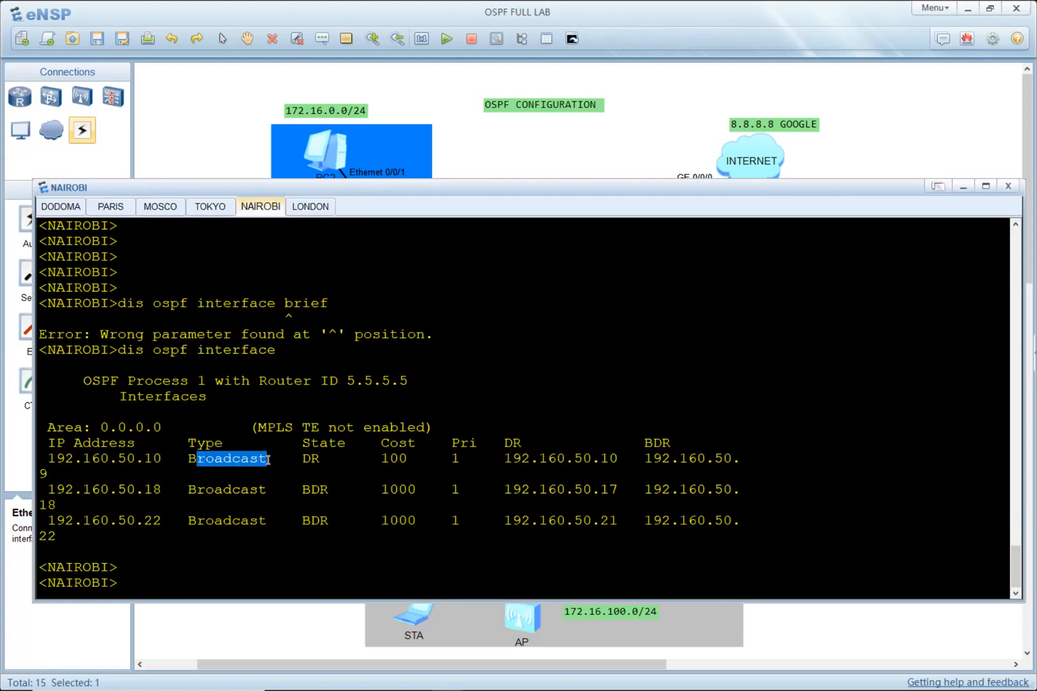
{"action": "left_click_drag", "start_coordinate": [196, 460], "coordinate": [205, 459]}
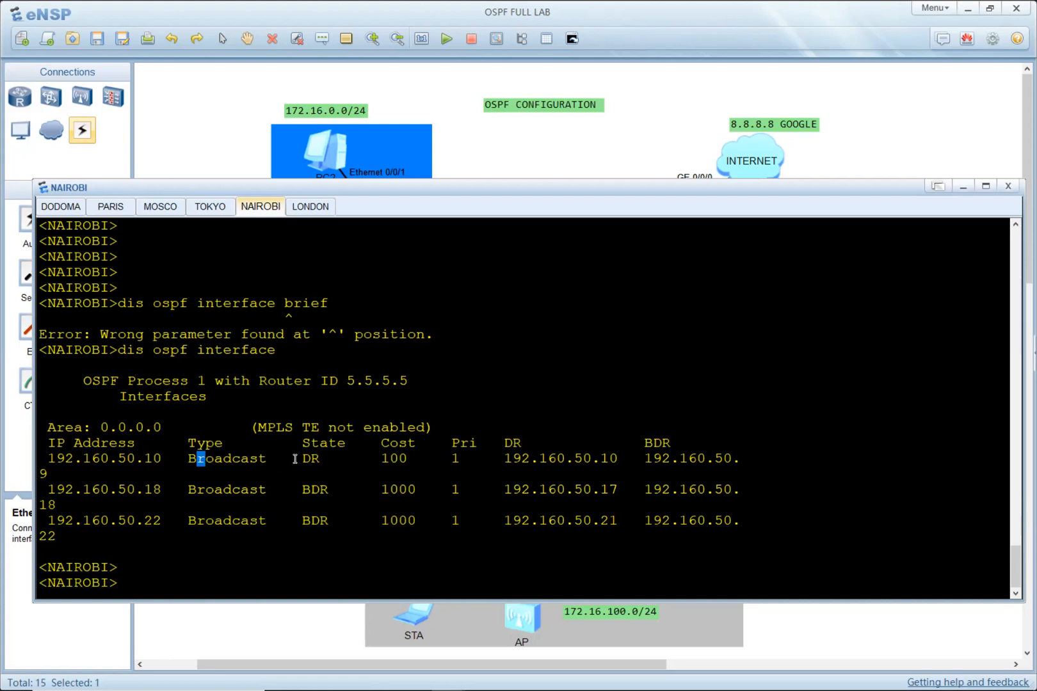
{"action": "left_click_drag", "start_coordinate": [285, 459], "coordinate": [191, 458]}
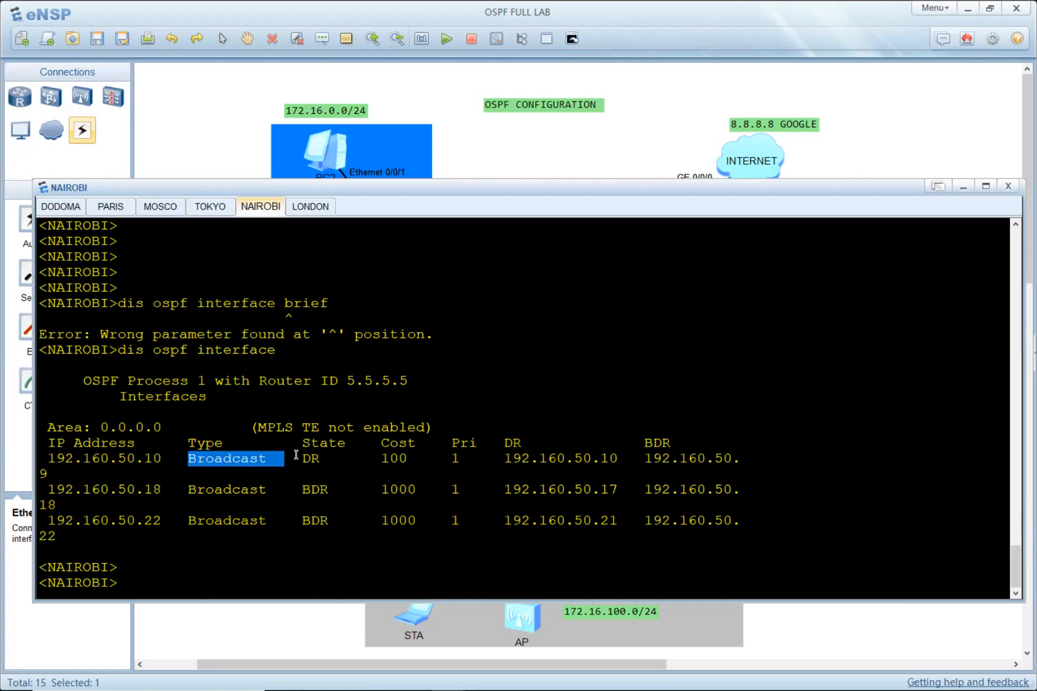
{"action": "left_click_drag", "start_coordinate": [328, 459], "coordinate": [305, 460]}
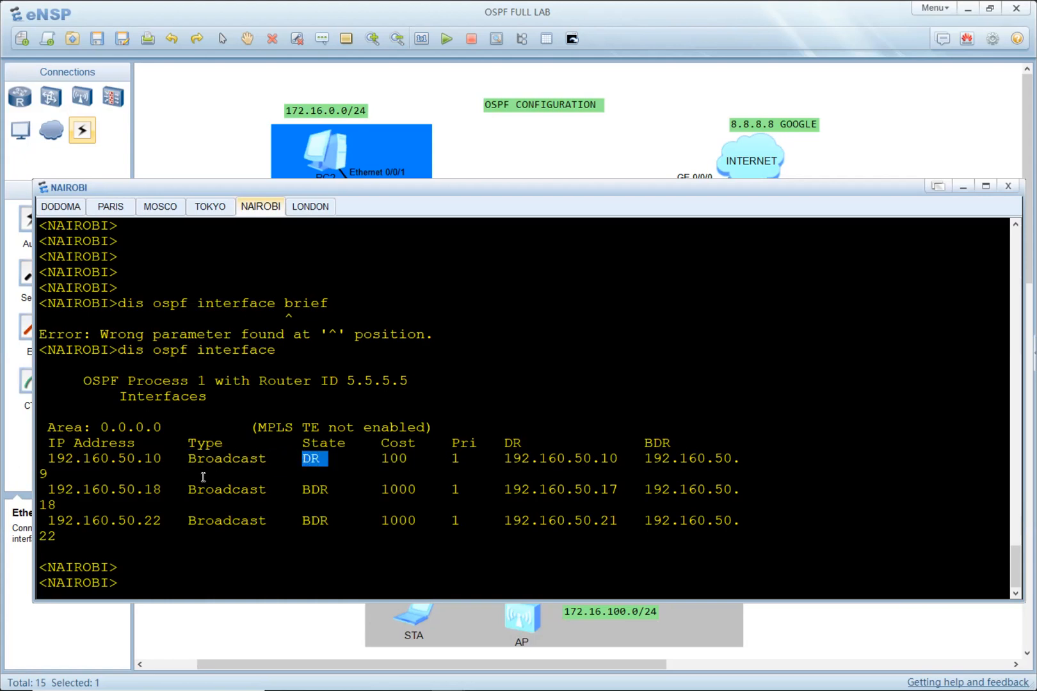
{"action": "left_click_drag", "start_coordinate": [60, 475], "coordinate": [42, 467]}
{"action": "left_click", "coordinate": [535, 459]}
{"action": "key", "text": "alt+Tab"}
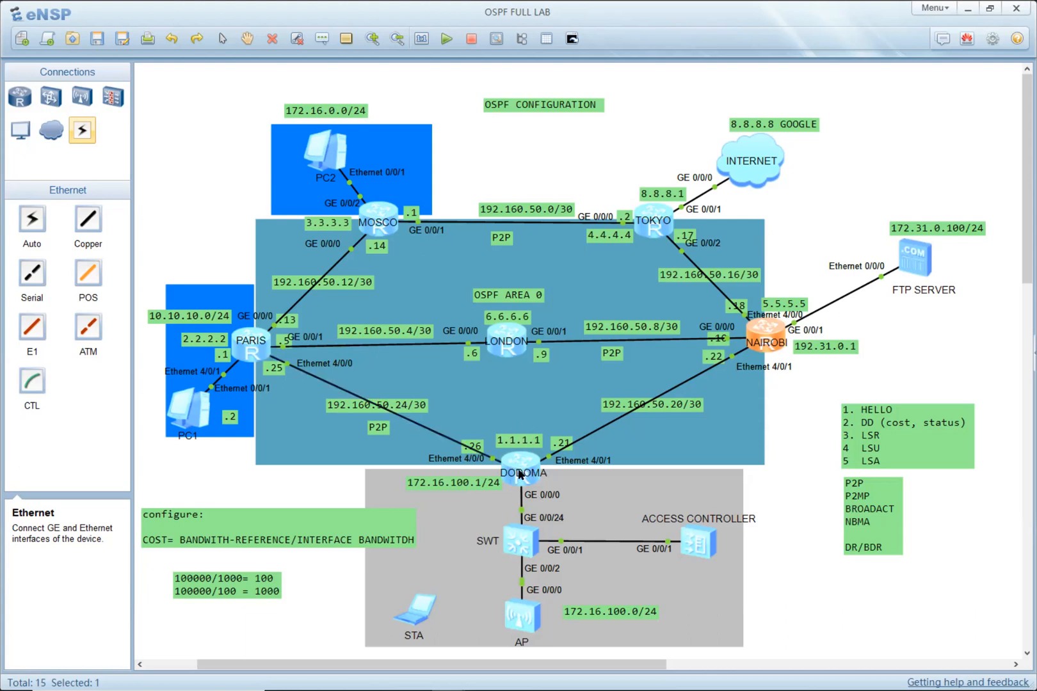
{"action": "key", "text": "alt+Tab"}
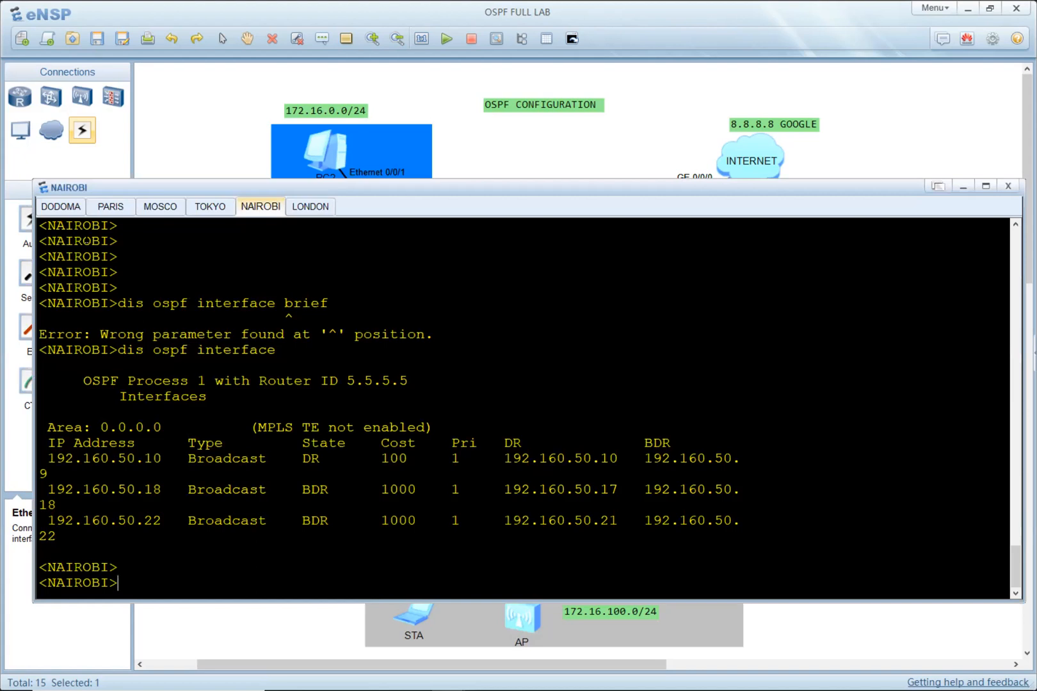
Step: Open DODOMA's console and log back on to it
{"action": "left_click", "coordinate": [301, 207]}
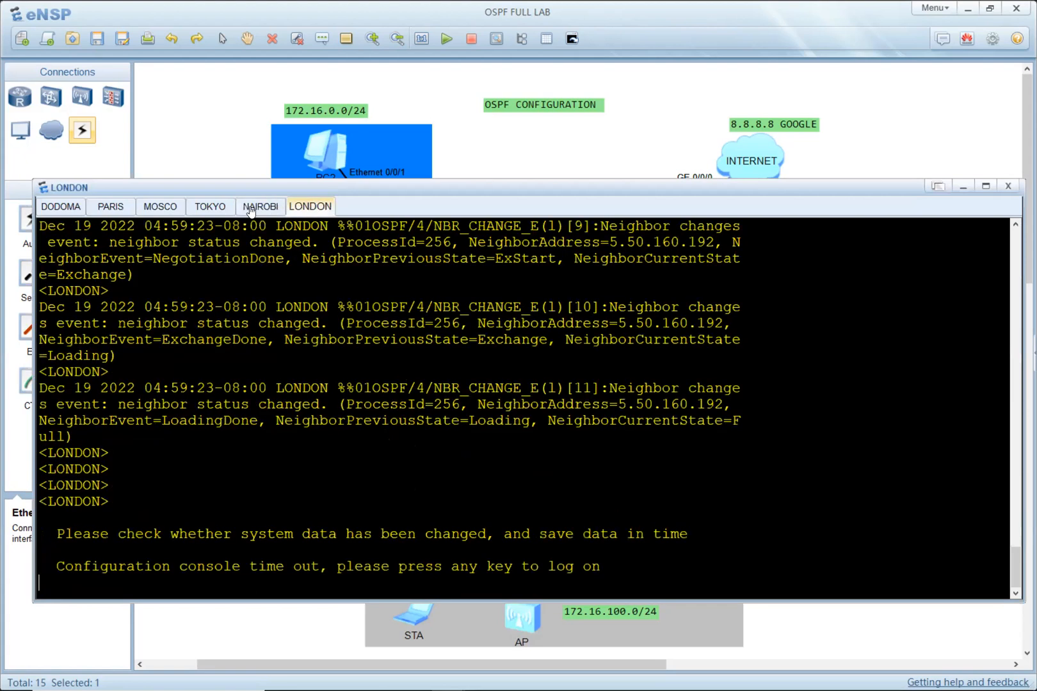
{"action": "left_click", "coordinate": [77, 206]}
{"action": "key", "text": "Return"}
{"action": "key", "text": "Return"}
{"action": "key", "text": "Return"}
{"action": "key", "text": "Return"}
{"action": "key", "text": "Return"}
{"action": "key", "text": "Return"}
{"action": "key", "text": "Return"}
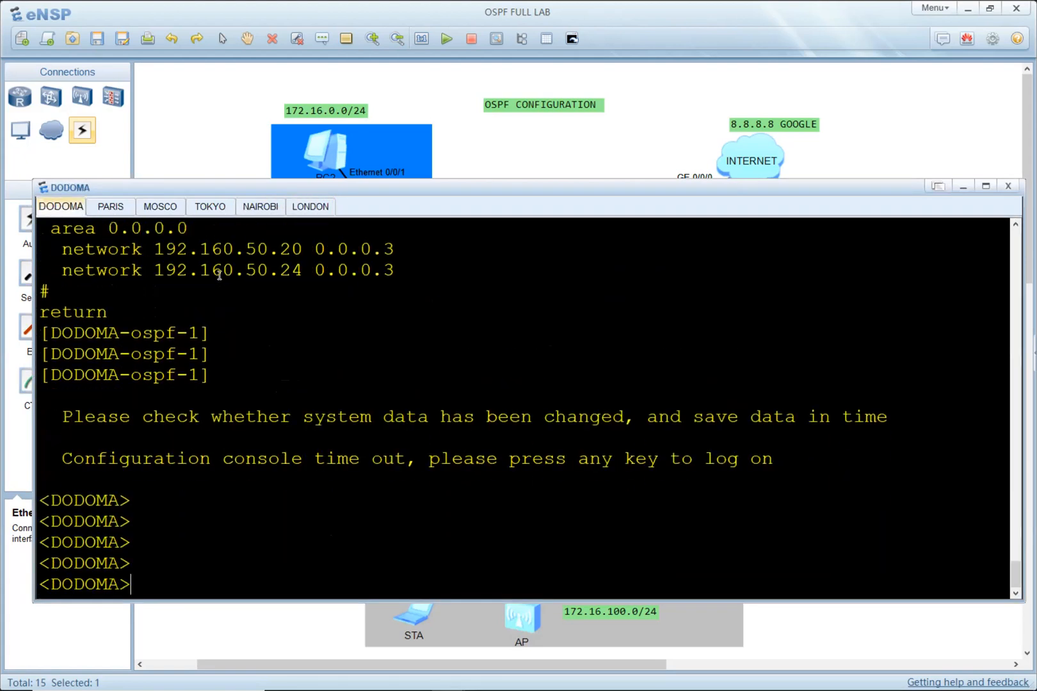
Step: Display DODOMA's OSPF neighbors with "dis osp peer brief"
{"action": "type", "text": "dis osp fp"}
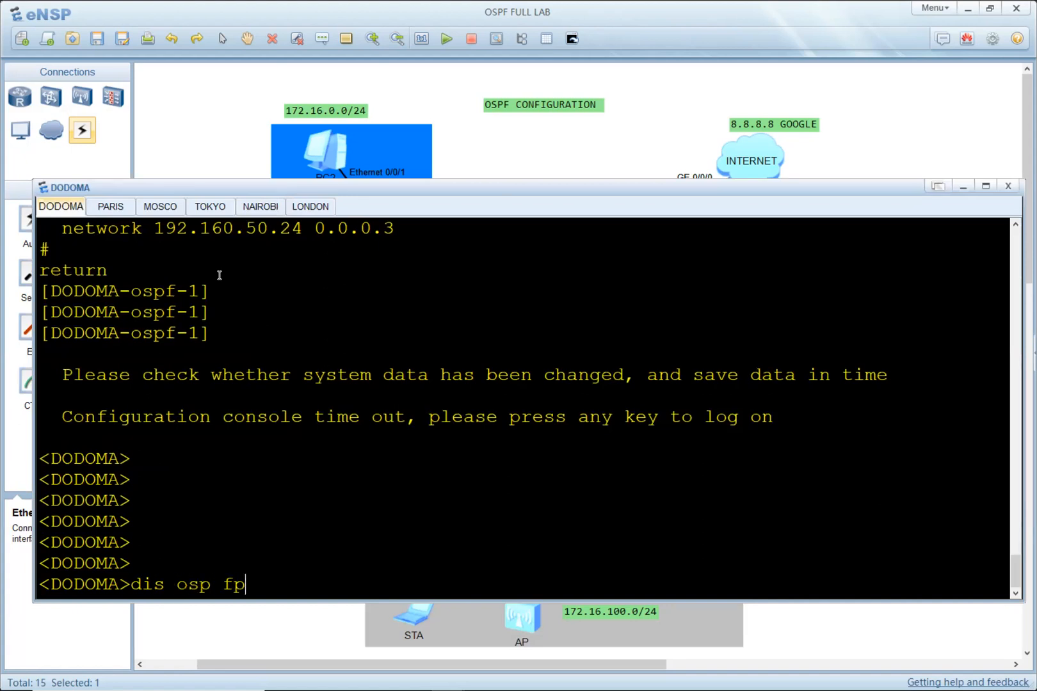
{"action": "key", "text": "BackSpace"}
{"action": "key", "text": "BackSpace"}
{"action": "type", "text": "peer brief"}
{"action": "key", "text": "Return"}
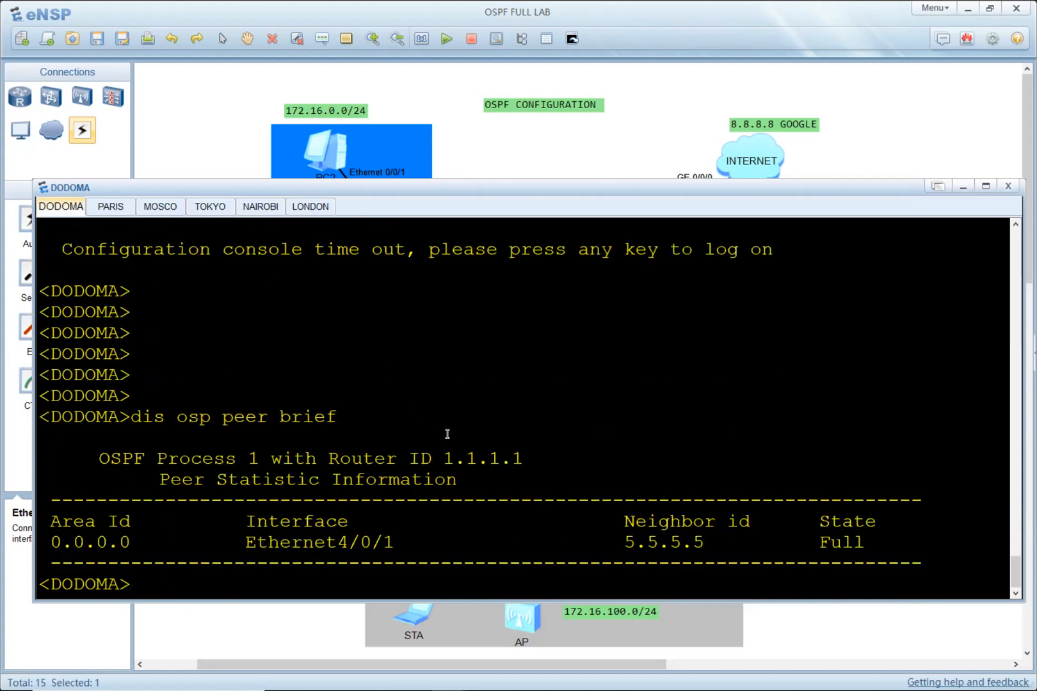
Step: Compare DODOMA's OSPF neighbor list with its links to PARIS and NAIROBI in the topology
{"action": "key", "text": "Return"}
{"action": "key", "text": "Return"}
{"action": "key", "text": "Return"}
{"action": "key", "text": "Return"}
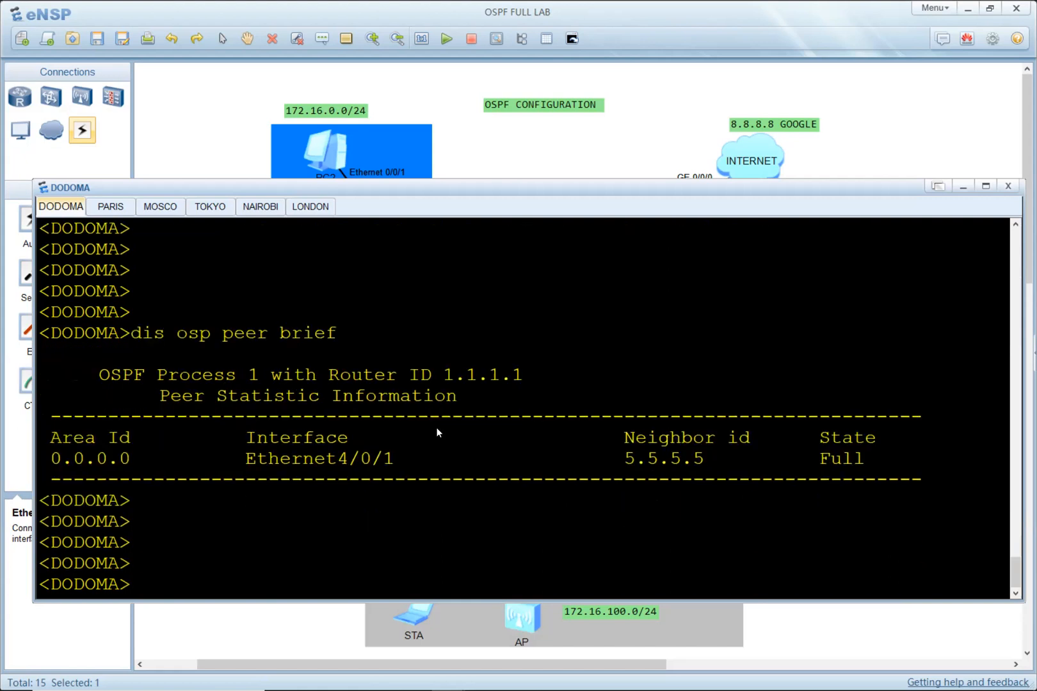
{"action": "key", "text": "alt+Tab"}
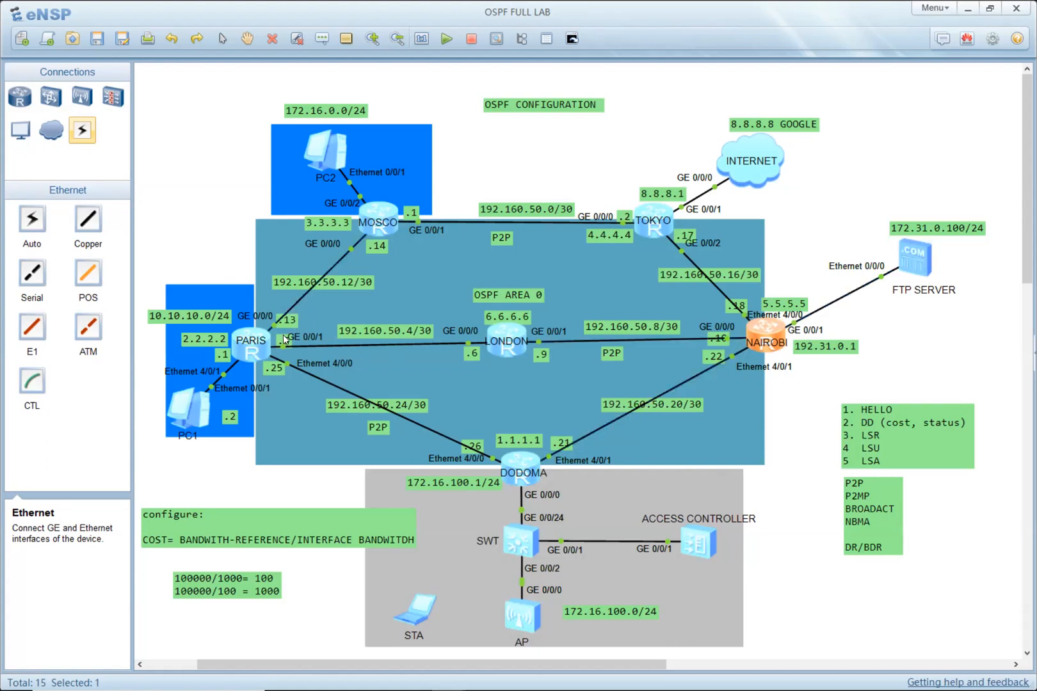
{"action": "key", "text": "alt+Tab"}
Step: Display DODOMA's current OSPF configuration with "dis curr con ospf"
{"action": "type", "text": "d"}
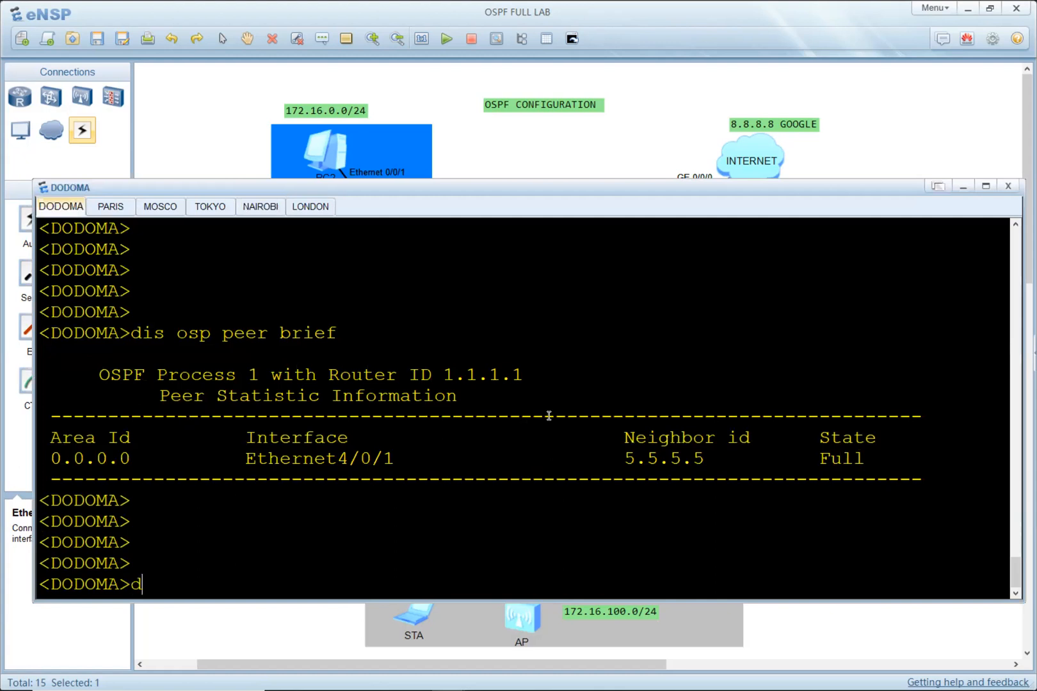
{"action": "type", "text": "is curr con this"}
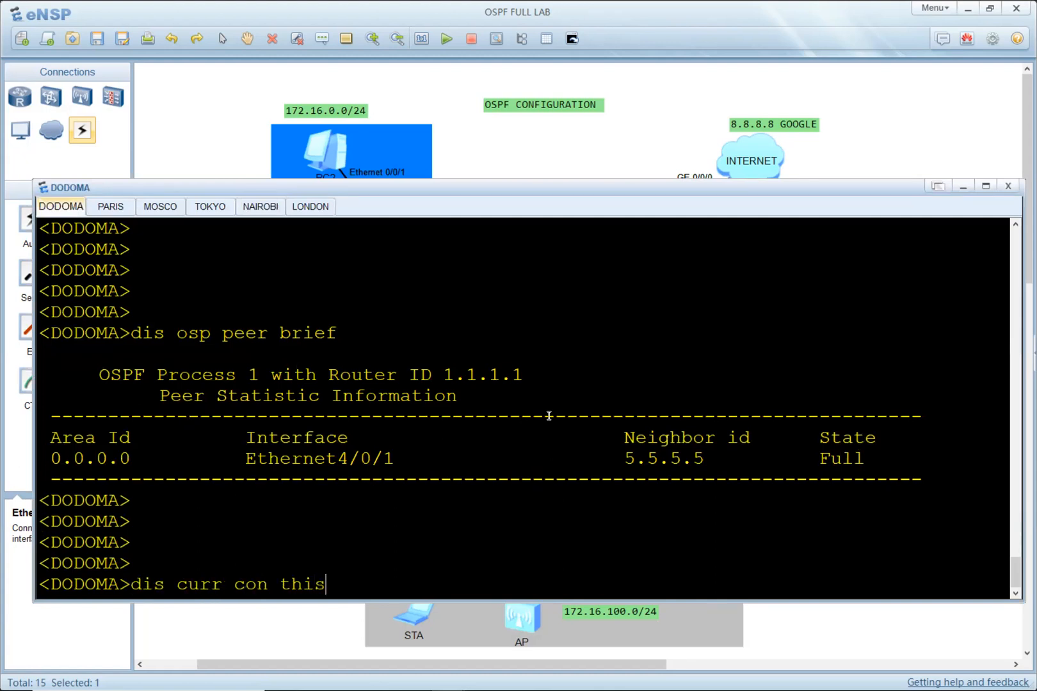
{"action": "key", "text": "Return"}
{"action": "key", "text": "Up"}
{"action": "key", "text": "BackSpace"}
{"action": "key", "text": "BackSpace"}
{"action": "key", "text": "BackSpace"}
{"action": "key", "text": "BackSpace"}
{"action": "type", "text": "ospf"}
{"action": "key", "text": "Return"}
{"action": "key", "text": "Return"}
{"action": "key", "text": "Return"}
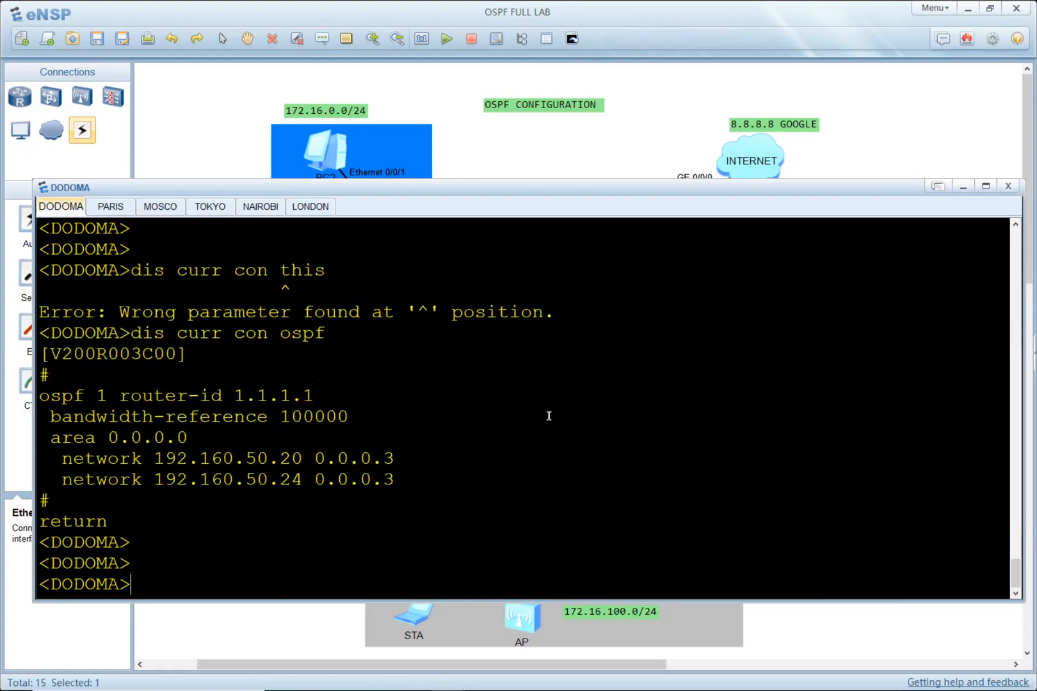
Step: Compare DODOMA's two OSPF network statements with its links in the topology
{"action": "left_click_drag", "start_coordinate": [279, 458], "coordinate": [297, 480]}
{"action": "key", "text": "alt+Tab"}
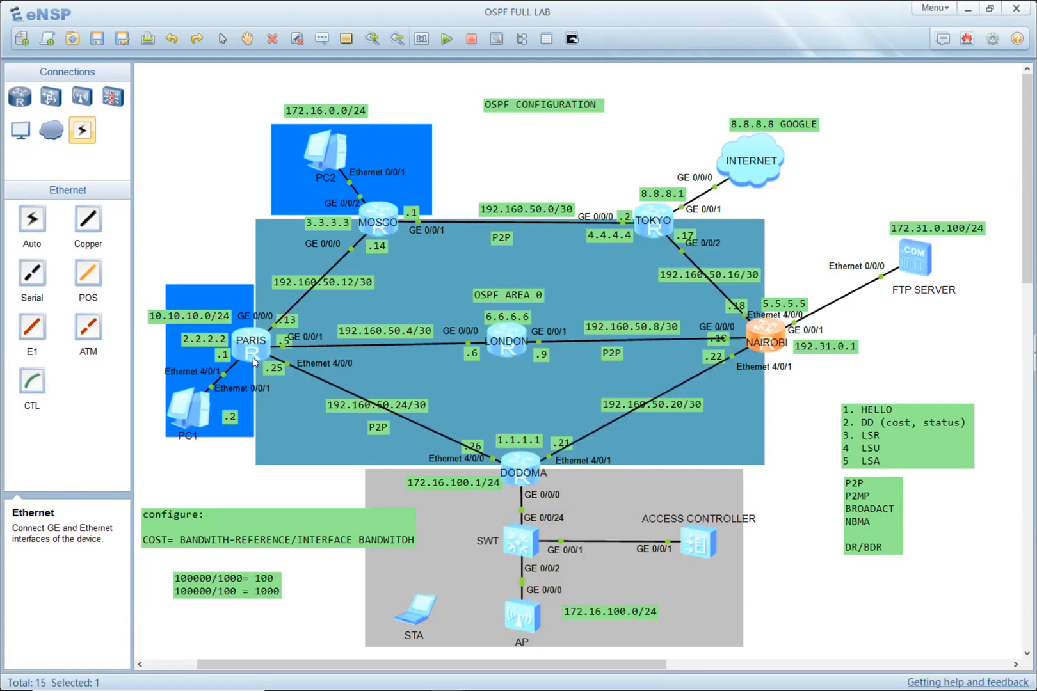
{"action": "key", "text": "alt+Tab"}
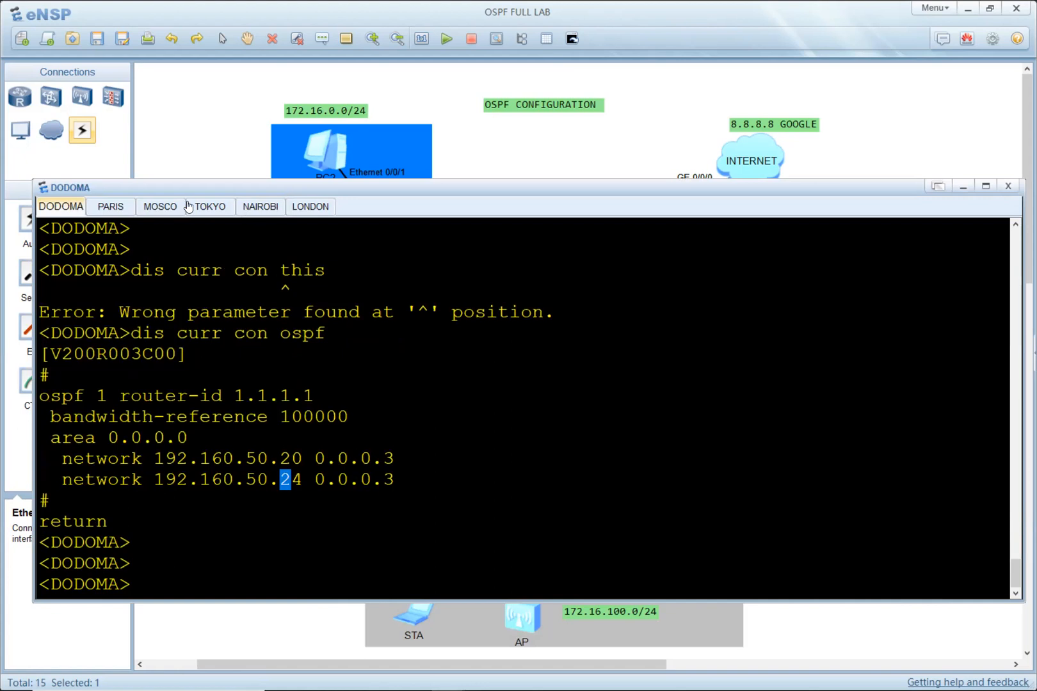
Step: Open PARIS's console and log back on to it
{"action": "left_click", "coordinate": [112, 207]}
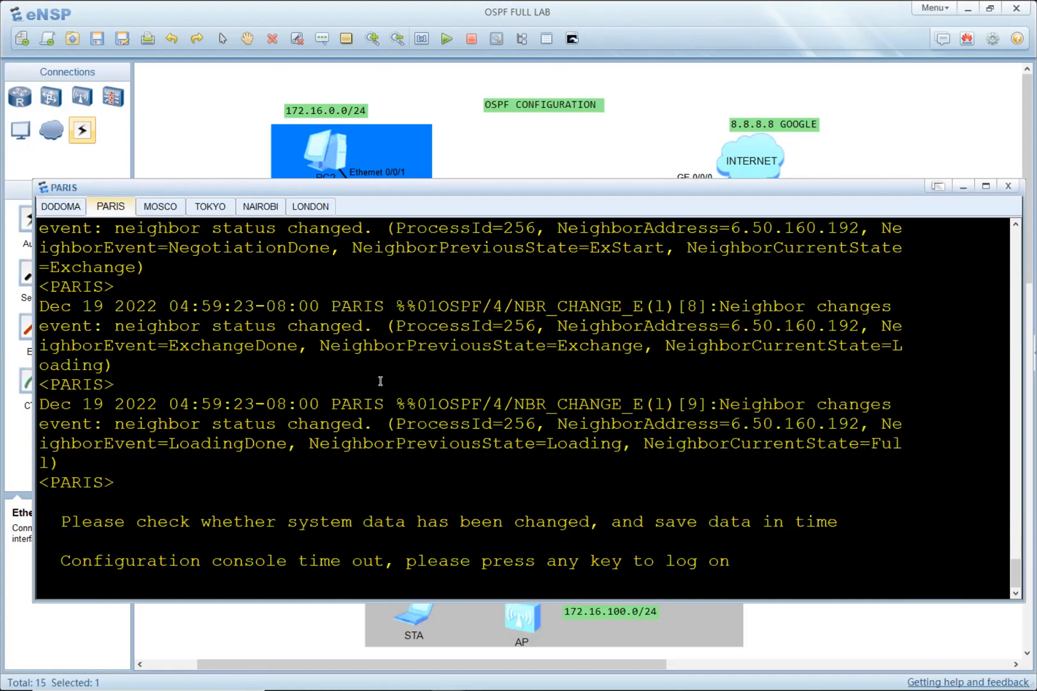
{"action": "key", "text": "Return"}
{"action": "key", "text": "Return"}
{"action": "key", "text": "Return"}
{"action": "key", "text": "Return"}
{"action": "key", "text": "Return"}
{"action": "key", "text": "Return"}
Step: Display PARIS's current OSPF configuration with "dis curr con ospf"
{"action": "type", "text": "dis "}
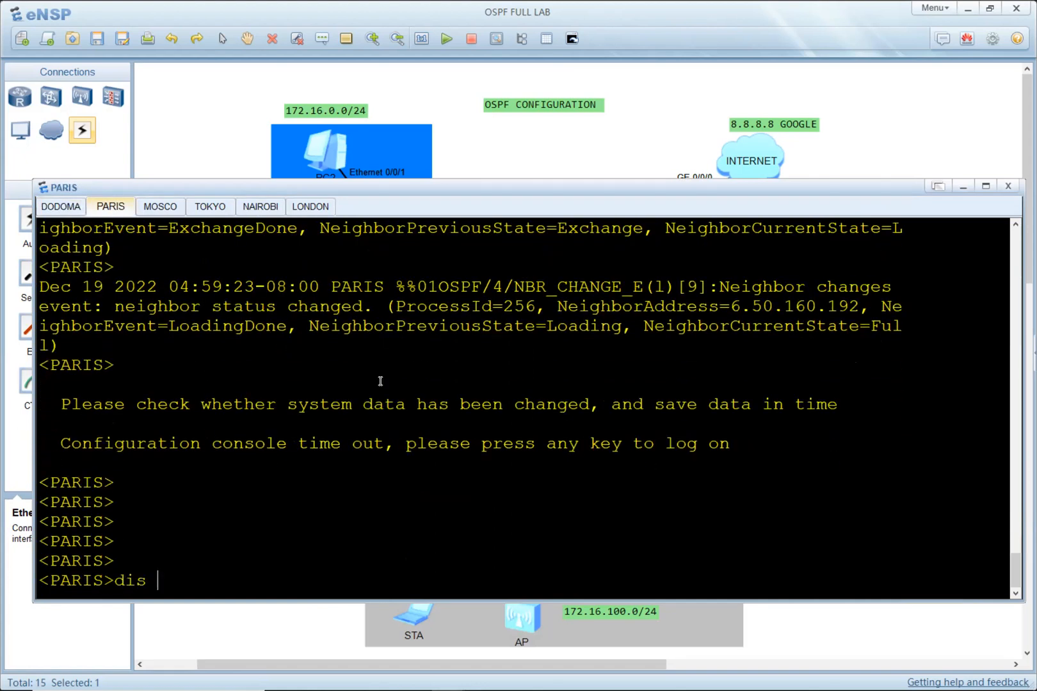
{"action": "type", "text": "curr con ospf"}
{"action": "key", "text": "Return"}
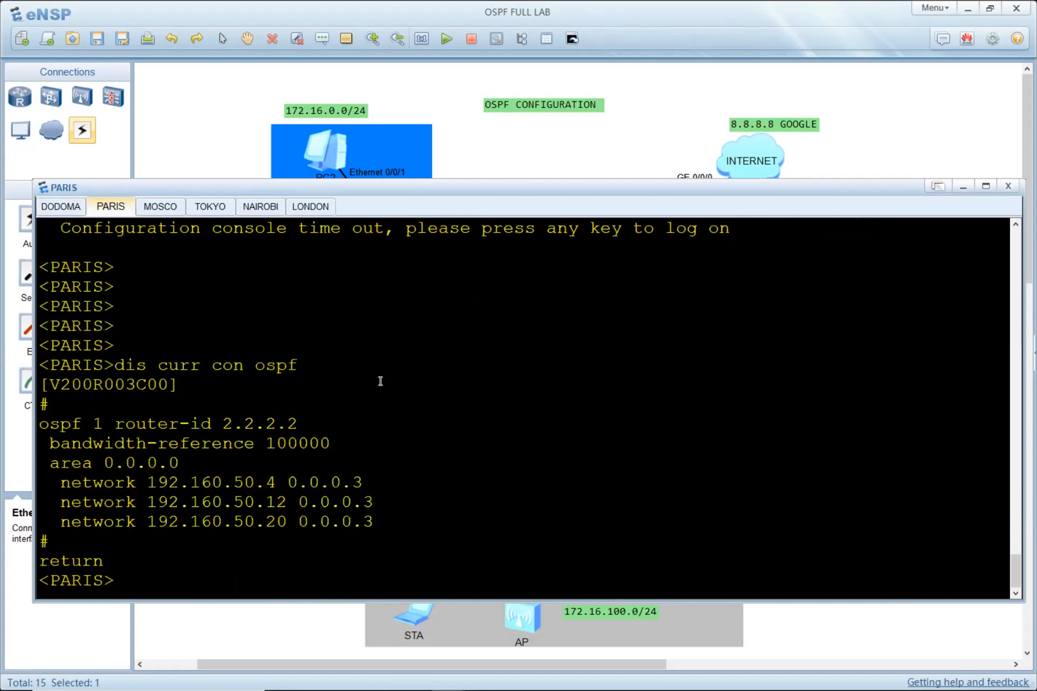
Step: Check PARIS's OSPF network statements against its topology links, focusing on the 192.160.50.20 statement
{"action": "key", "text": "alt+Tab"}
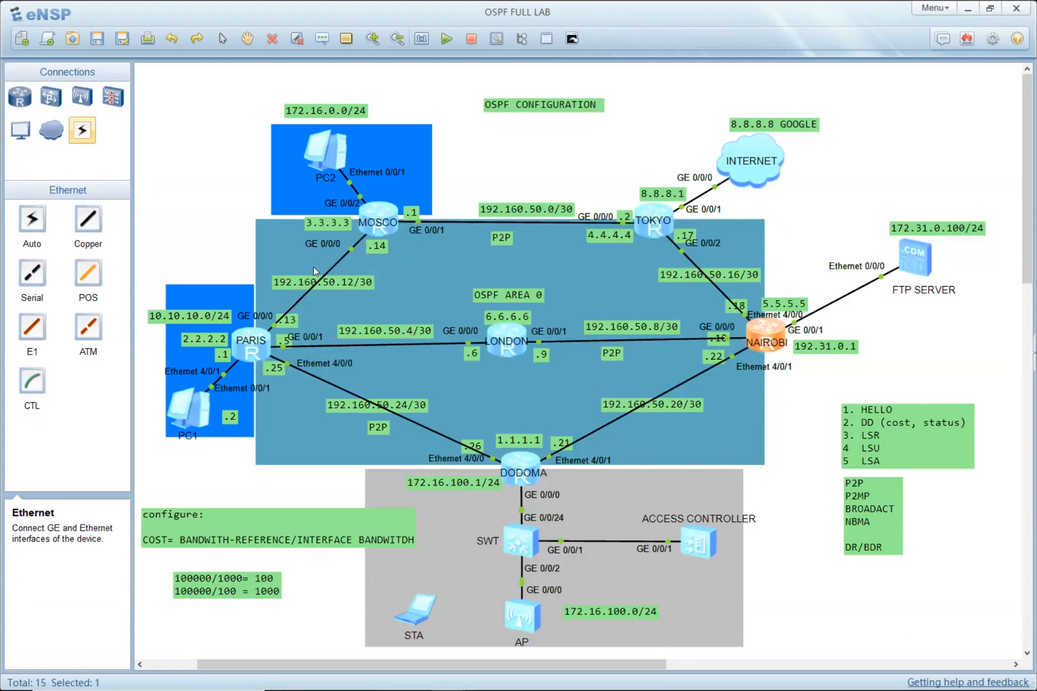
{"action": "key", "text": "alt+Tab"}
{"action": "left_click_drag", "start_coordinate": [300, 519], "coordinate": [226, 521]}
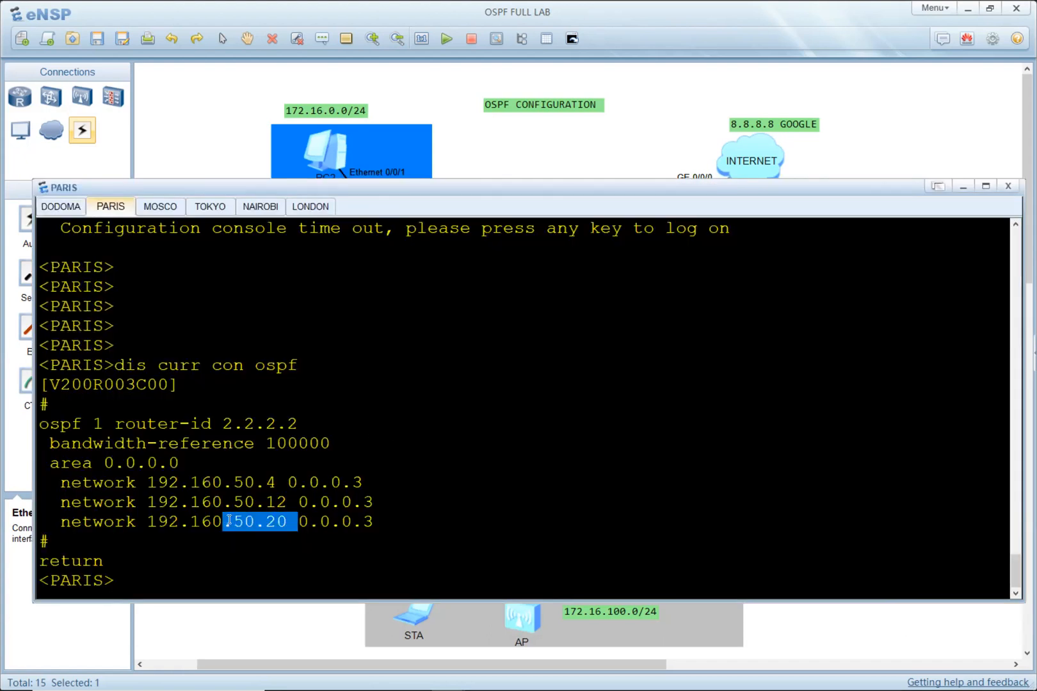
Step: Enter the system view on PARIS
{"action": "key", "text": "alt+Tab"}
{"action": "key", "text": "alt+Tab"}
{"action": "left_click", "coordinate": [122, 564]}
{"action": "type", "text": "sys"}
{"action": "key", "text": "Return"}
{"action": "key", "text": "Return"}
{"action": "key", "text": "Return"}
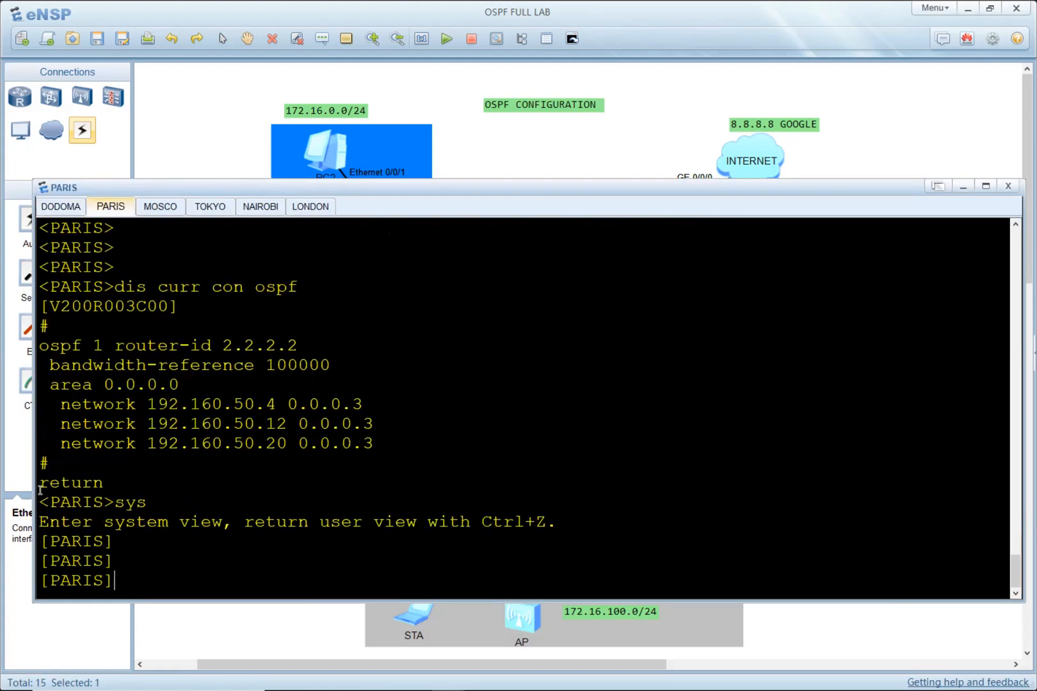
Step: Enter area 0 of OSPF process 1 on PARIS
{"action": "left_click_drag", "start_coordinate": [40, 345], "coordinate": [107, 348]}
{"action": "right_click", "coordinate": [264, 327]}
{"action": "key", "text": "Return"}
{"action": "key", "text": "Return"}
{"action": "key", "text": "Return"}
{"action": "type", "text": "are"}
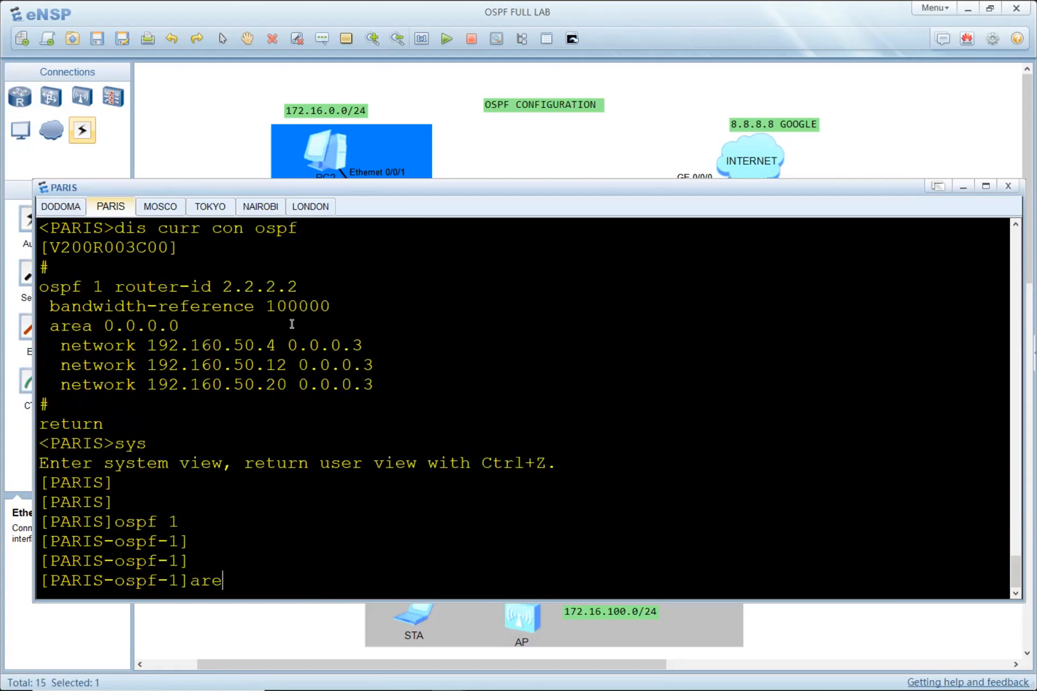
{"action": "type", "text": "a 0"}
{"action": "key", "text": "Return"}
{"action": "key", "text": "Return"}
{"action": "key", "text": "Return"}
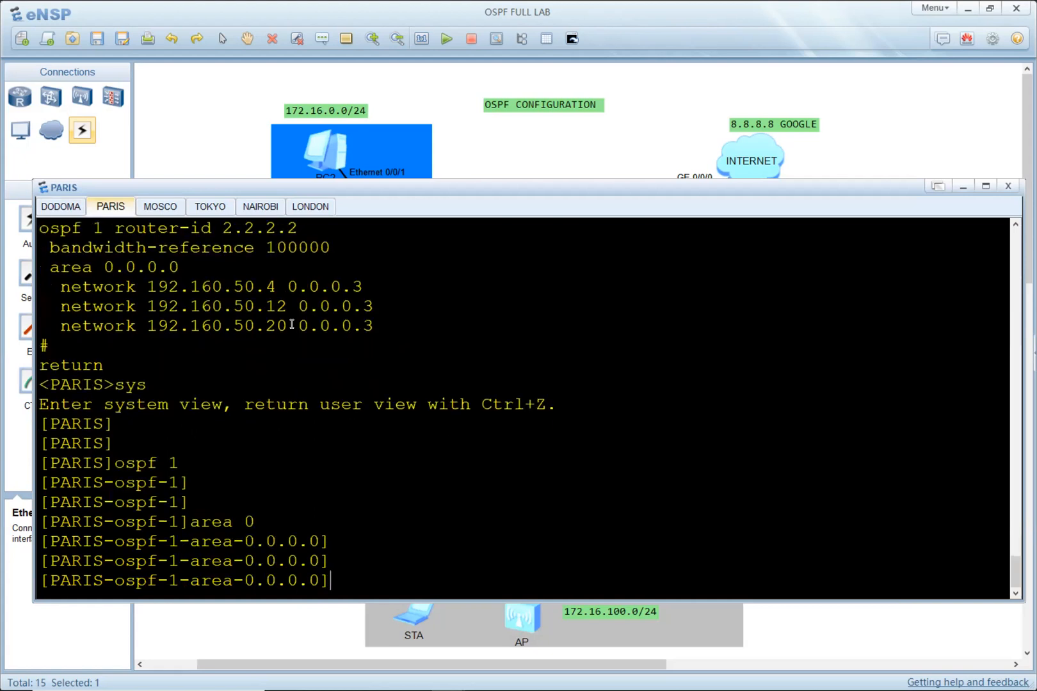
Step: Remove the network 192.160.50.20 0.0.0.3 statement from PARIS's OSPF area 0
{"action": "scroll", "coordinate": [290, 317], "scroll_direction": "up", "scroll_amount": 4}
{"action": "scroll", "coordinate": [181, 398], "scroll_direction": "down", "scroll_amount": 4}
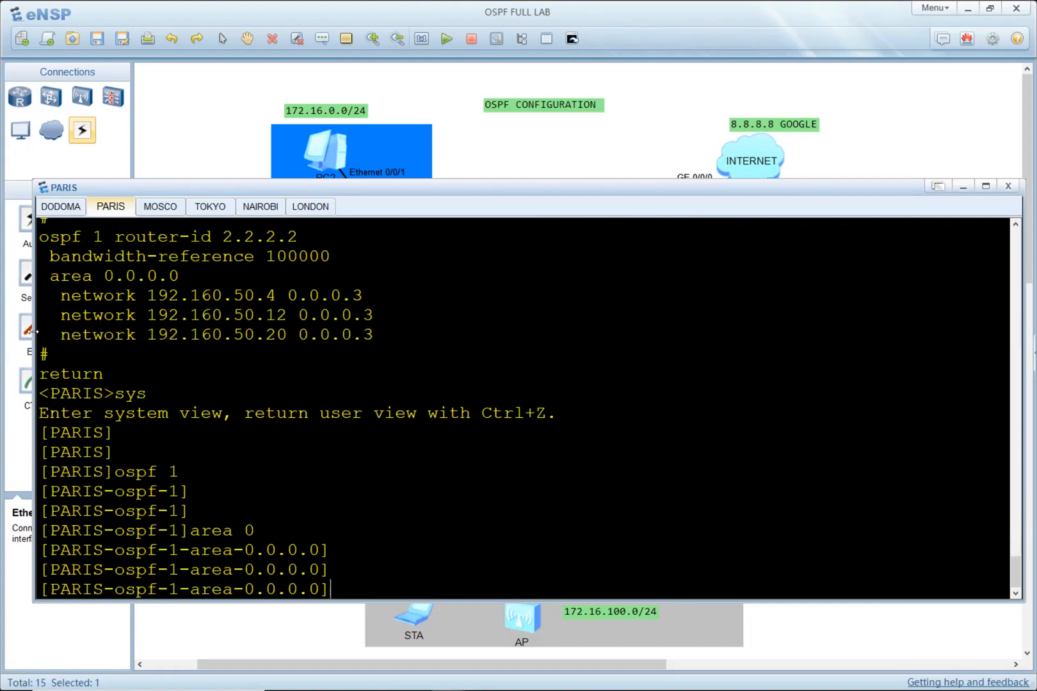
{"action": "left_click_drag", "start_coordinate": [56, 336], "coordinate": [388, 332]}
{"action": "key", "text": "ctrl+c"}
{"action": "type", "text": "undon"}
{"action": "key", "text": "BackSpace"}
{"action": "right_click", "coordinate": [687, 331]}
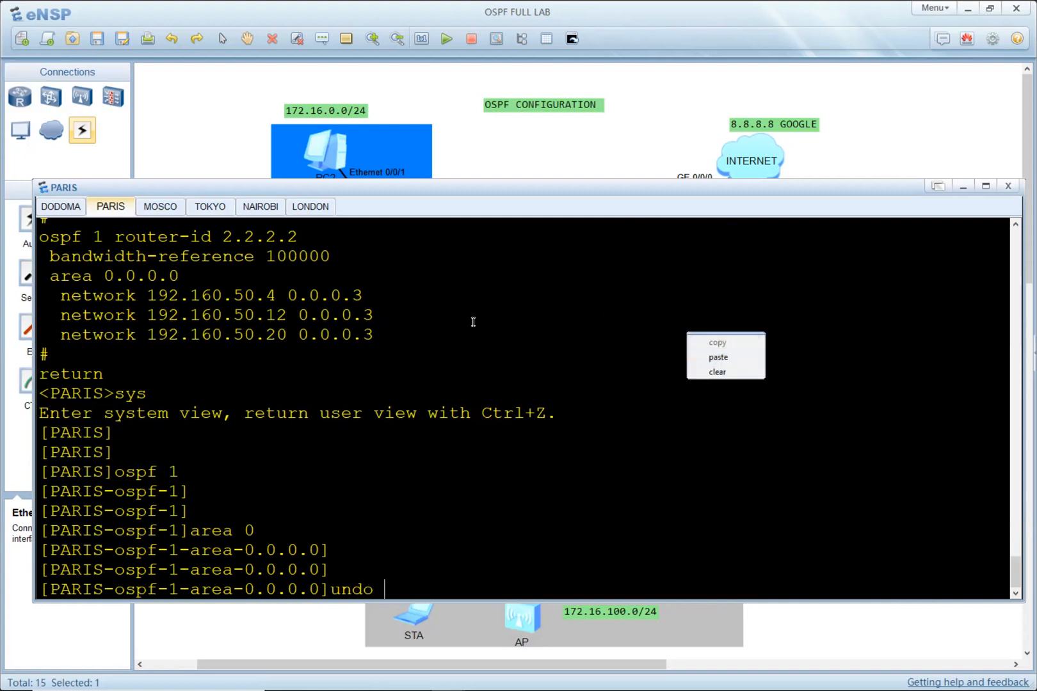
{"action": "left_click_drag", "start_coordinate": [403, 333], "coordinate": [59, 332]}
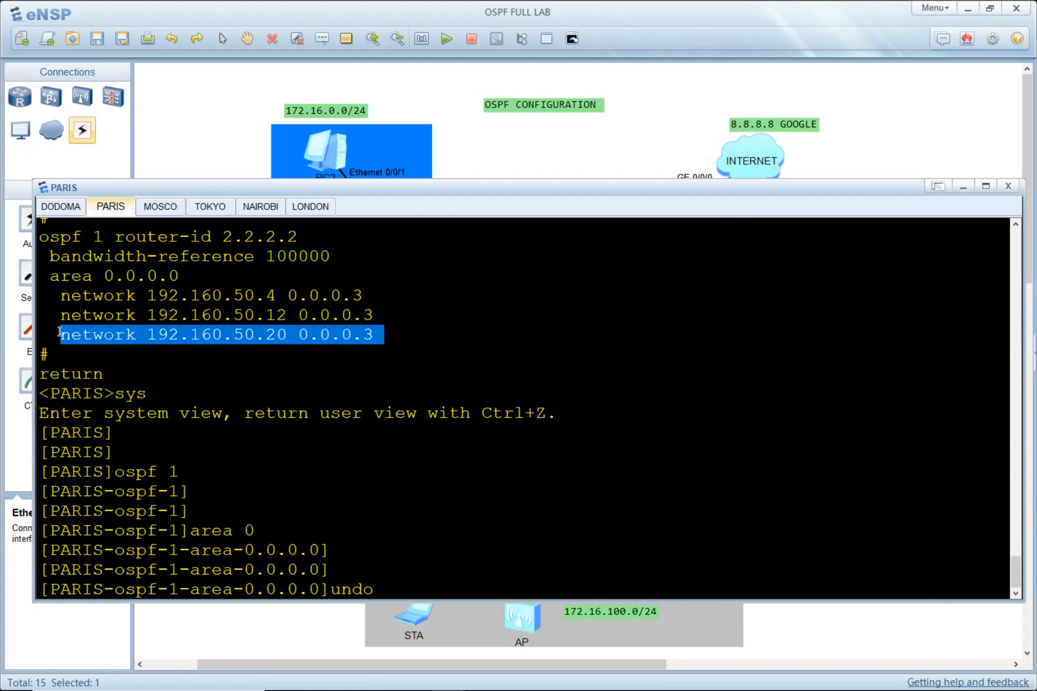
{"action": "right_click", "coordinate": [104, 332]}
{"action": "key", "text": "Return"}
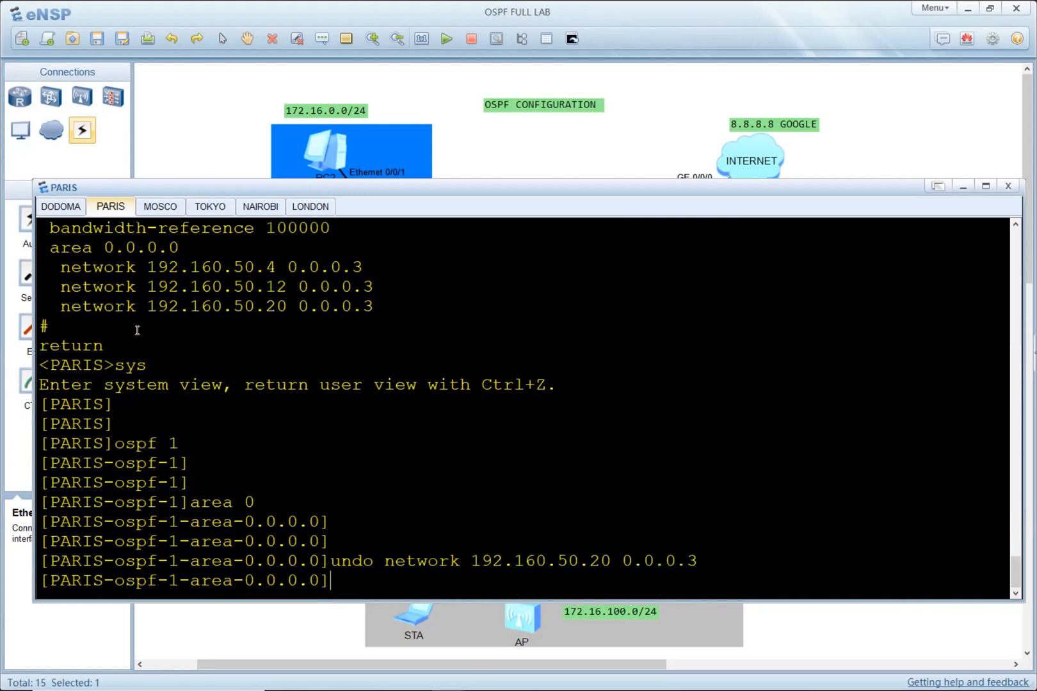
Step: Add the network 192.160.50.24 0.0.0.3 to PARIS's OSPF area 0
{"action": "key", "text": "Up"}
{"action": "key", "text": "Up"}
{"action": "key", "text": "Down"}
{"action": "key", "text": "Down"}
{"action": "right_click", "coordinate": [137, 331]}
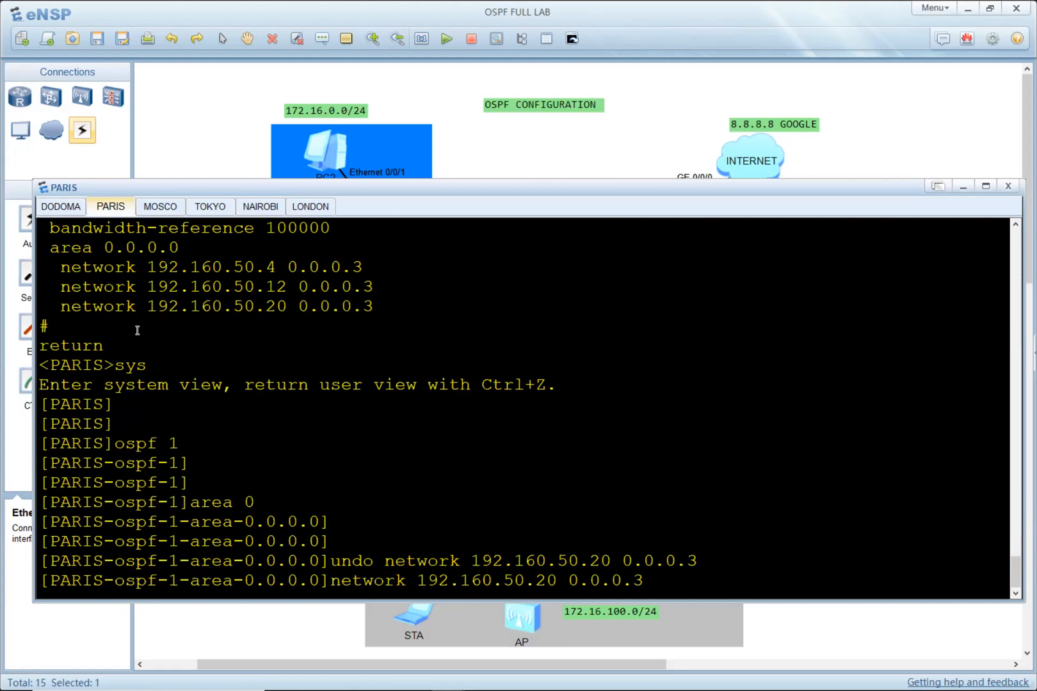
{"action": "key", "text": "Left"}
{"action": "key", "text": "Left"}
{"action": "key", "text": "Left"}
{"action": "key", "text": "Left"}
{"action": "key", "text": "Left"}
{"action": "key", "text": "Left"}
{"action": "key", "text": "Left"}
{"action": "key", "text": "Right"}
{"action": "key", "text": "BackSpace"}
{"action": "type", "text": "4"}
{"action": "key", "text": "Return"}
{"action": "key", "text": "Return"}
{"action": "key", "text": "Return"}
{"action": "key", "text": "Return"}
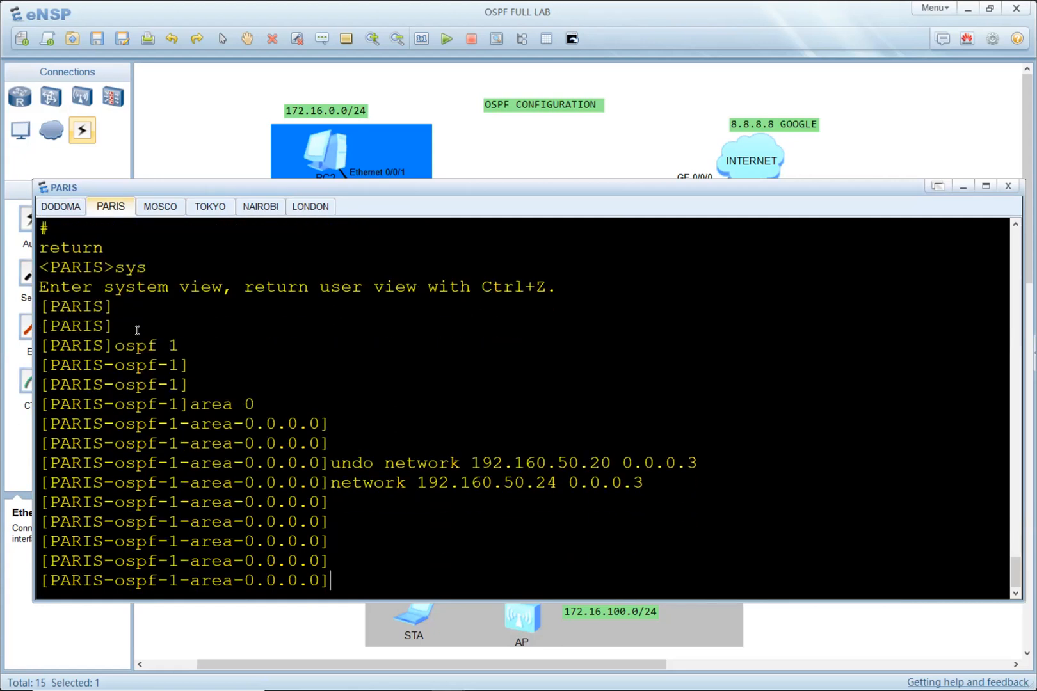
{"action": "key", "text": "Return"}
{"action": "key", "text": "Return"}
{"action": "type", "text": "com"}
{"action": "key", "text": "BackSpace"}
{"action": "key", "text": "BackSpace"}
{"action": "key", "text": "BackSpace"}
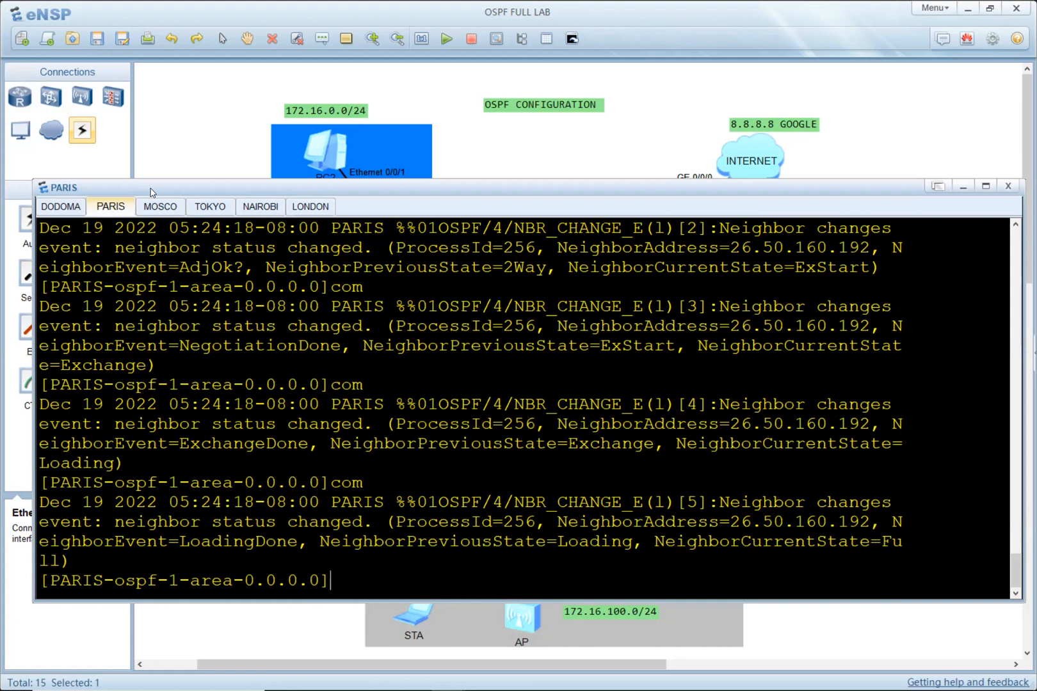
Step: Display DODOMA's OSPF neighbor summary with "dis osp peer brief" and check the listed neighbor IDs
{"action": "left_click", "coordinate": [52, 207]}
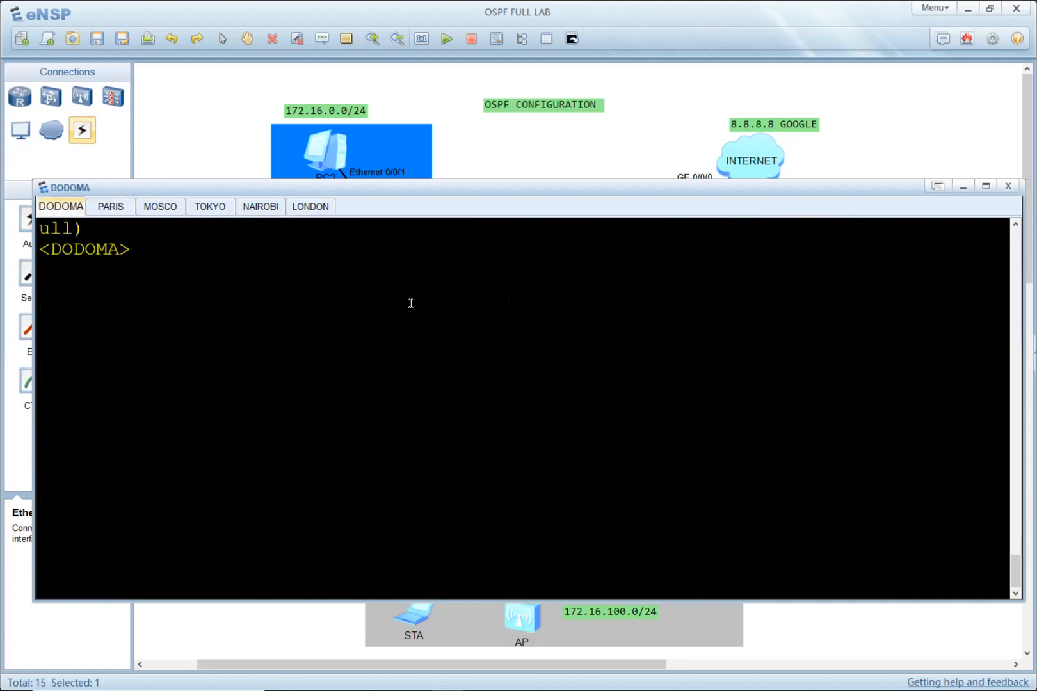
{"action": "key", "text": "Return"}
{"action": "key", "text": "Return"}
{"action": "key", "text": "Return"}
{"action": "type", "text": "dis curr con ospf"}
{"action": "key", "text": "BackSpace"}
{"action": "key", "text": "BackSpace"}
{"action": "key", "text": "BackSpace"}
{"action": "key", "text": "BackSpace"}
{"action": "type", "text": "this"}
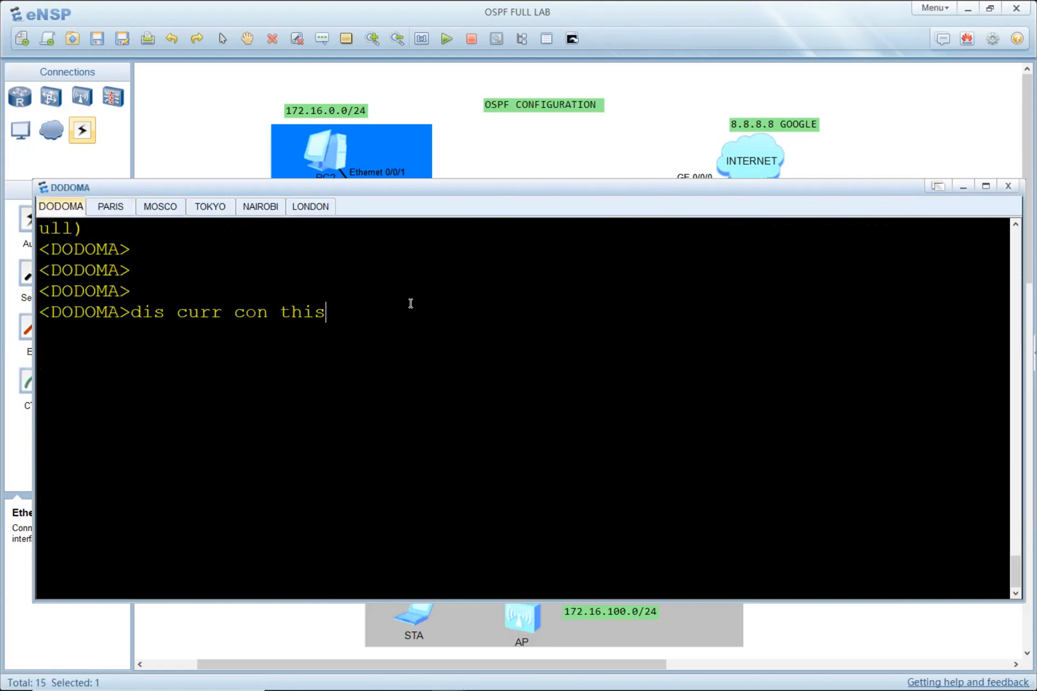
{"action": "key", "text": "Up"}
{"action": "key", "text": "Return"}
{"action": "key", "text": "Return"}
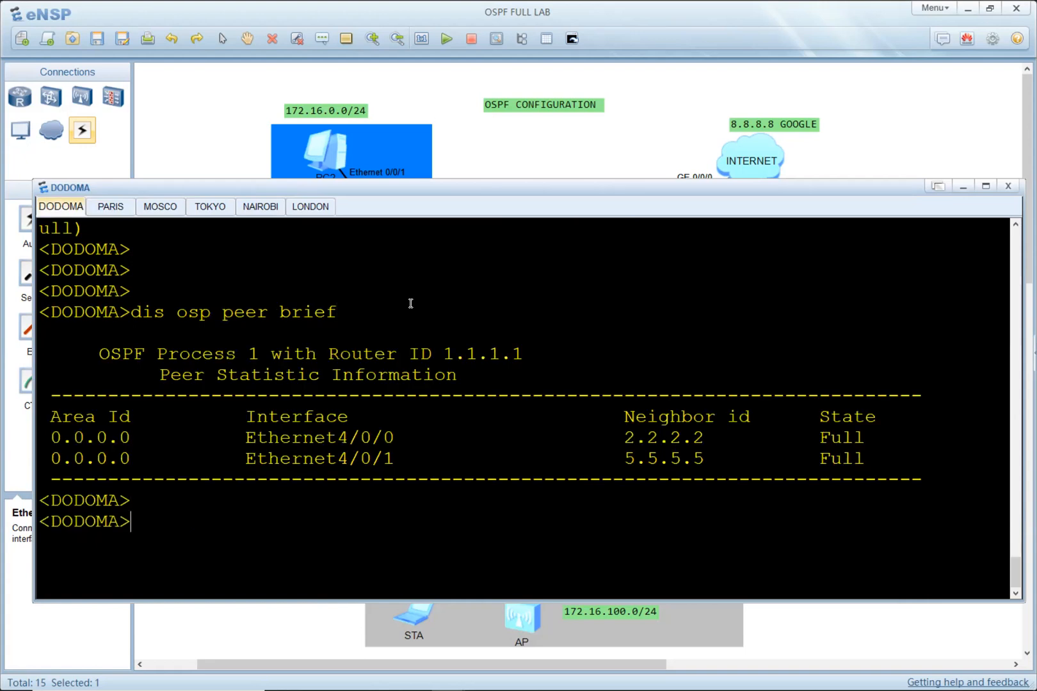
{"action": "double_click", "coordinate": [625, 430]}
{"action": "left_click_drag", "start_coordinate": [598, 460], "coordinate": [728, 454]}
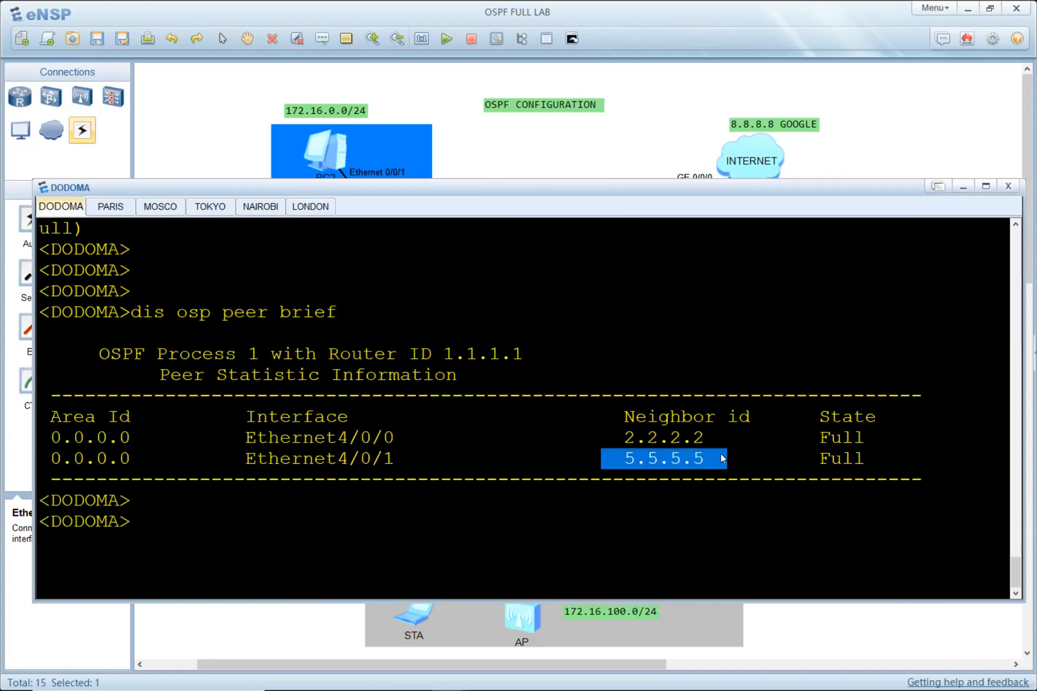
{"action": "key", "text": "Return"}
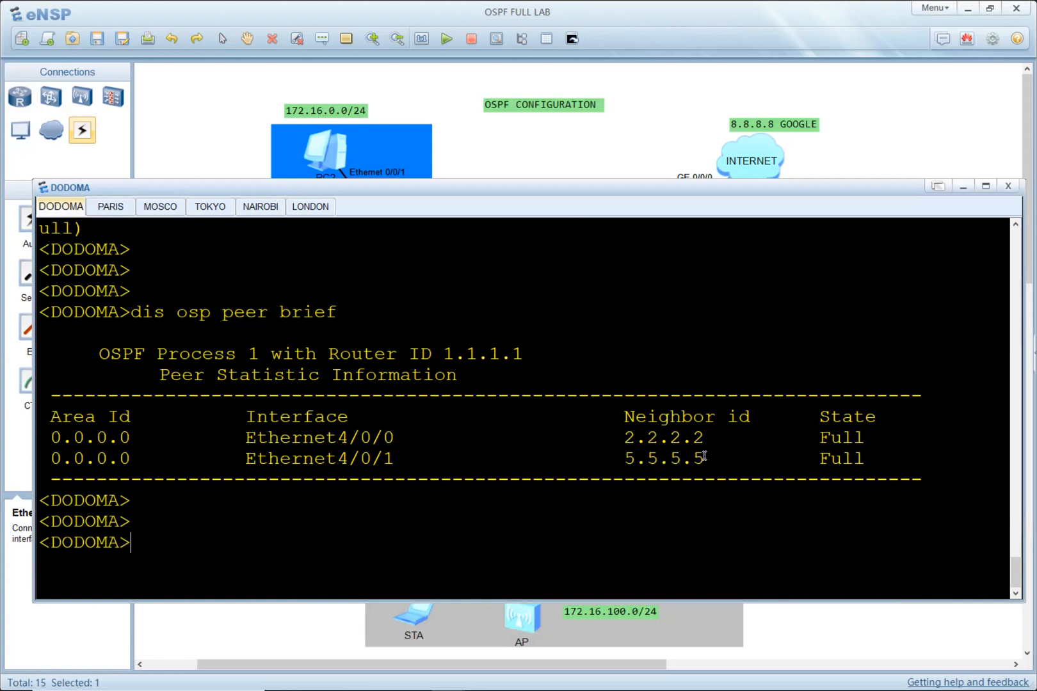
Step: Display DODOMA's OSPF interfaces with "dis ospf interf"
{"action": "scroll", "coordinate": [626, 466], "scroll_direction": "down", "scroll_amount": 3}
{"action": "type", "text": "dis "}
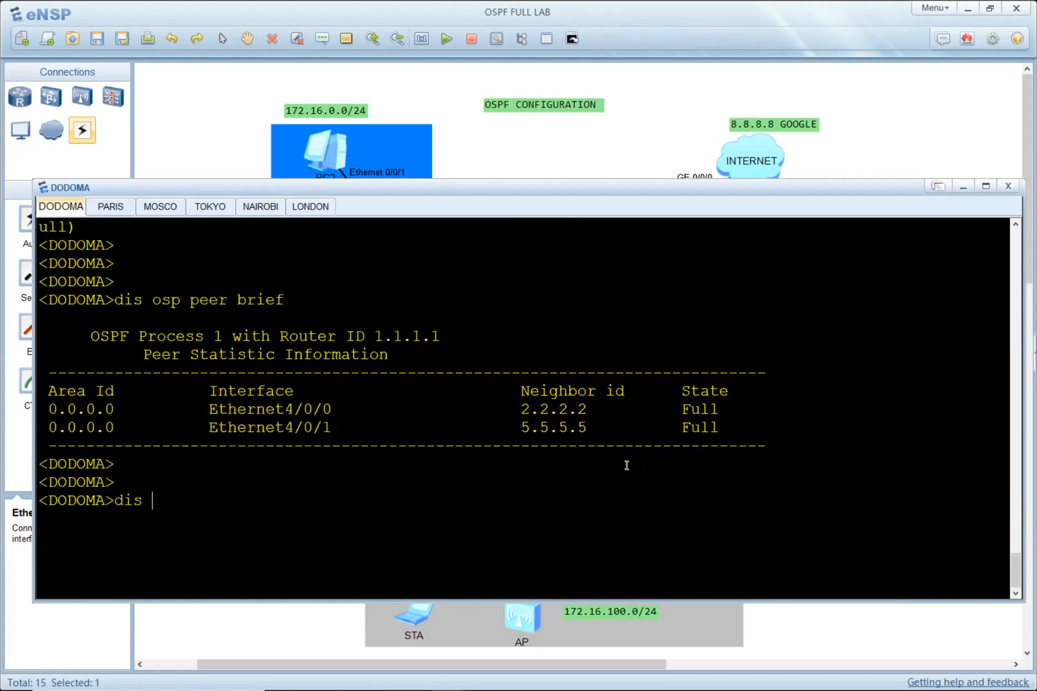
{"action": "type", "text": "opsf"}
{"action": "key", "text": "BackSpace"}
{"action": "key", "text": "BackSpace"}
{"action": "key", "text": "BackSpace"}
{"action": "key", "text": "BackSpace"}
{"action": "type", "text": "spf interf"}
{"action": "key", "text": "Return"}
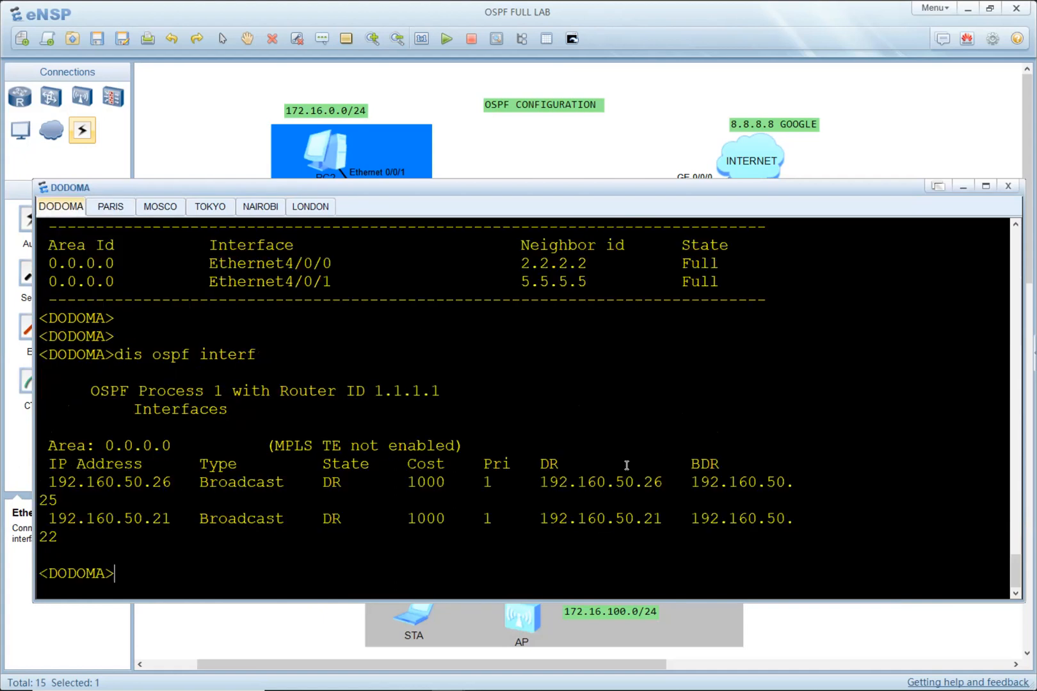
Step: Examine the DR and BDR roles of DODOMA's OSPF interfaces against its links in the topology
{"action": "left_click_drag", "start_coordinate": [170, 482], "coordinate": [341, 484]}
{"action": "key", "text": "alt+Tab"}
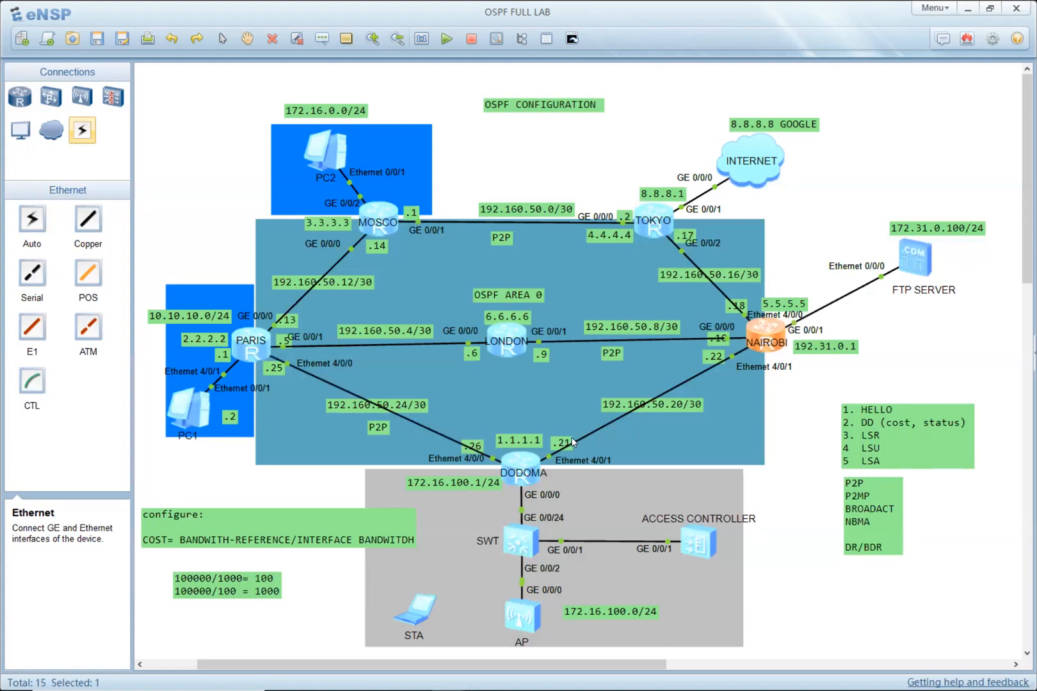
{"action": "key", "text": "alt+Tab"}
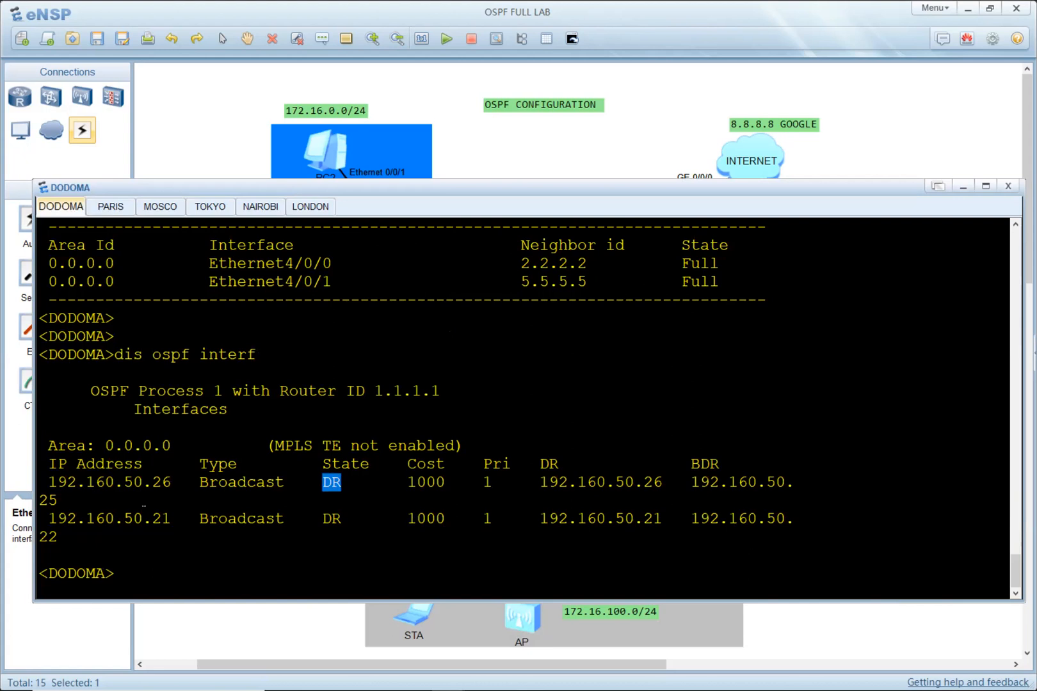
{"action": "left_click_drag", "start_coordinate": [70, 503], "coordinate": [29, 526]}
{"action": "left_click", "coordinate": [53, 531]}
{"action": "left_click", "coordinate": [266, 504]}
{"action": "left_click_drag", "start_coordinate": [171, 483], "coordinate": [154, 483]}
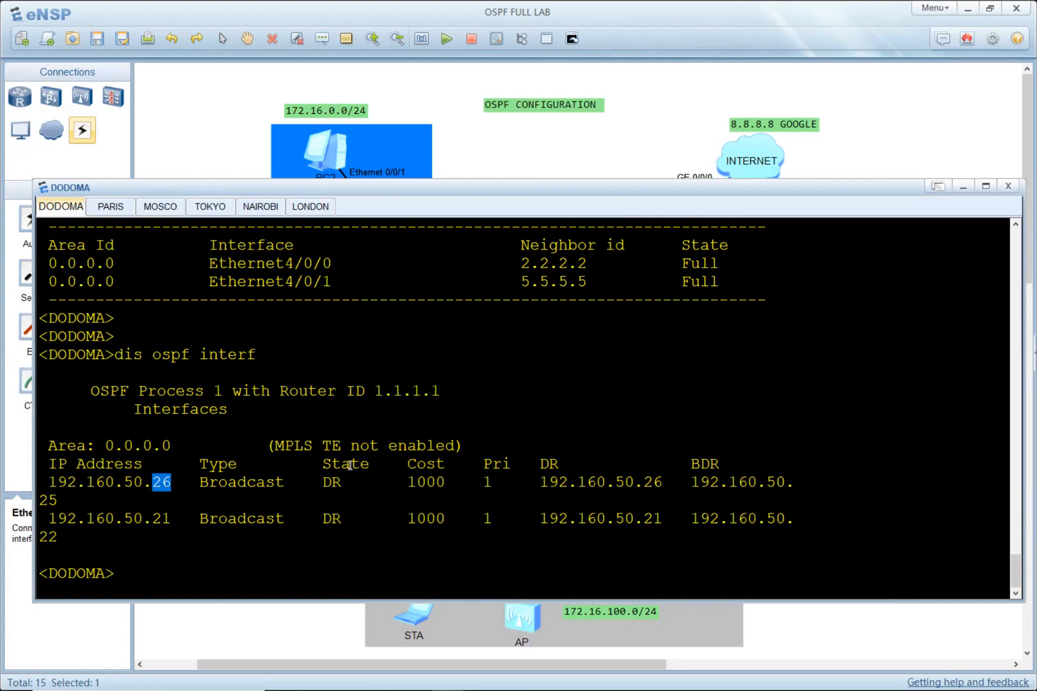
{"action": "left_click", "coordinate": [369, 482]}
{"action": "key", "text": "Return"}
{"action": "key", "text": "Return"}
{"action": "key", "text": "Return"}
{"action": "key", "text": "Return"}
{"action": "key", "text": "Return"}
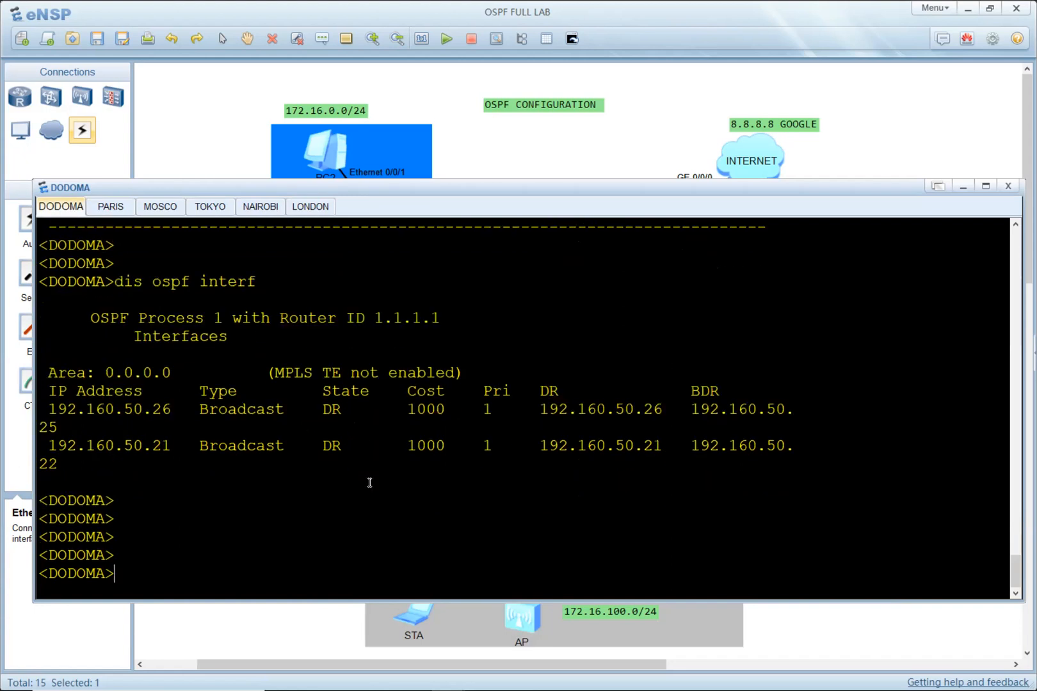
{"action": "key", "text": "alt+Tab"}
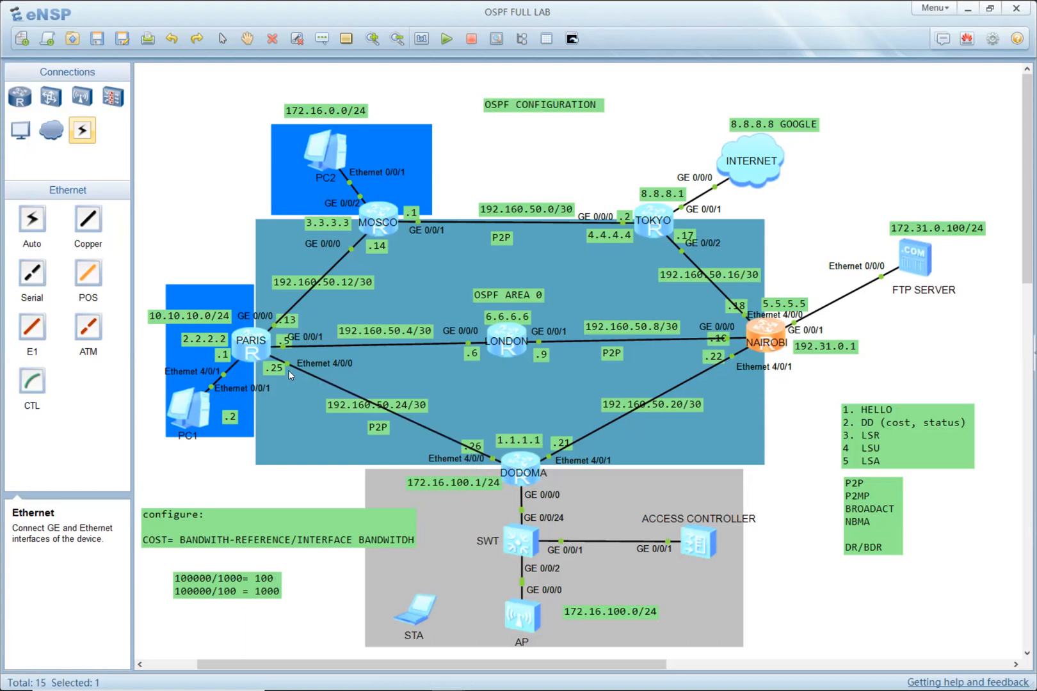
{"action": "key", "text": "alt+Tab"}
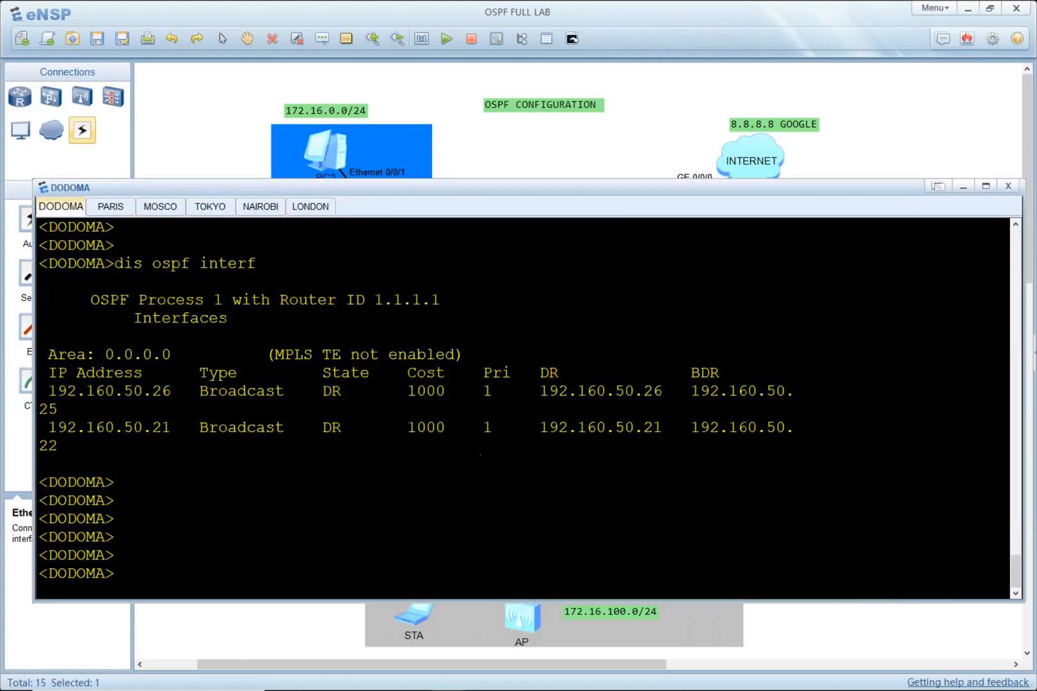
Step: Enter the system view on DODOMA and open the configuration of interface Ethernet4/0/0
{"action": "key", "text": "Return"}
{"action": "type", "text": "SYS"}
{"action": "key", "text": "Return"}
{"action": "key", "text": "Return"}
{"action": "key", "text": "Return"}
{"action": "key", "text": "Return"}
{"action": "type", "text": "inte"}
{"action": "key", "text": "Tab"}
{"action": "type", "text": "eth"}
{"action": "key", "text": "Tab"}
{"action": "key", "text": "Tab"}
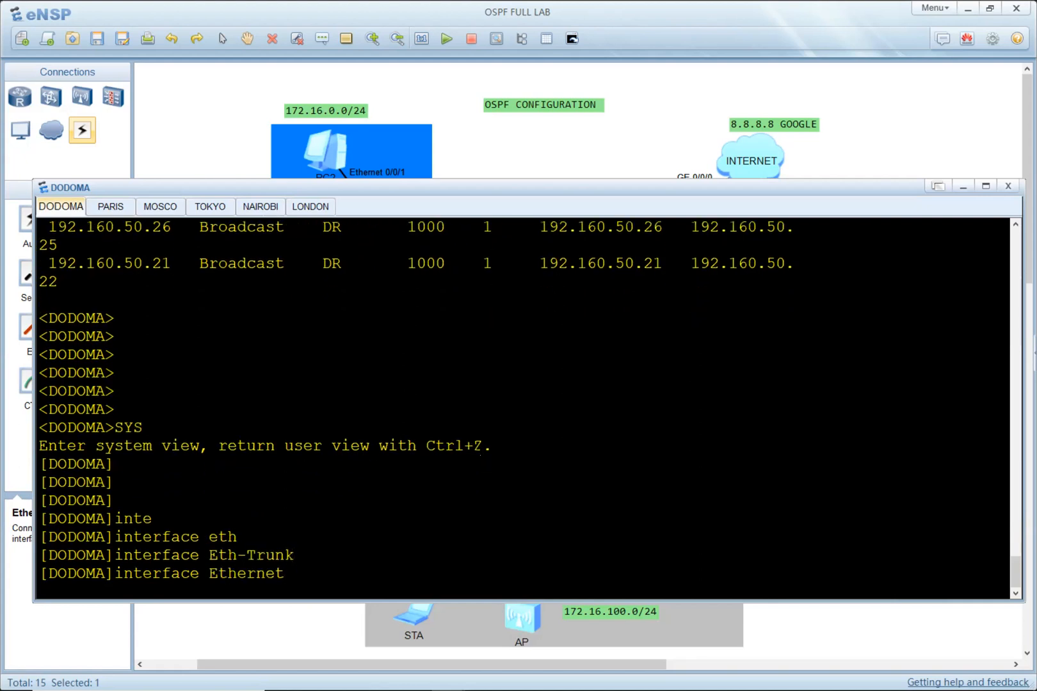
{"action": "type", "text": "4/0/0"}
{"action": "key", "text": "Return"}
{"action": "key", "text": "Return"}
{"action": "key", "text": "Return"}
{"action": "key", "text": "Return"}
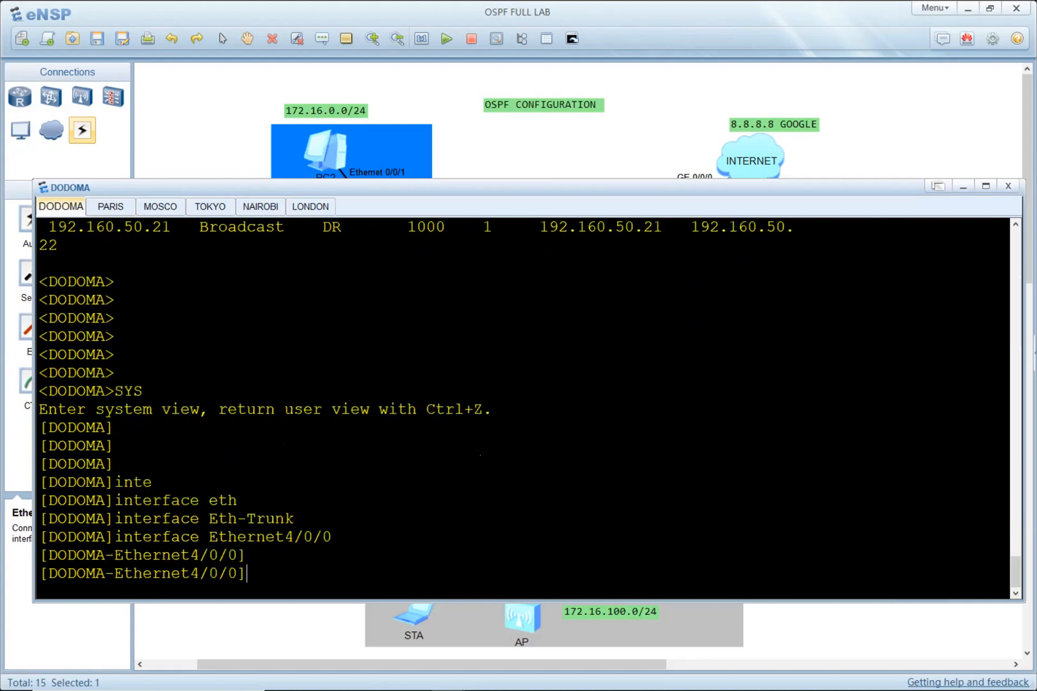
Step: Display the settings of DODOMA's Ethernet4/0/0 and set its OSPF network type to p2p
{"action": "type", "text": "dis this"}
{"action": "key", "text": "Return"}
{"action": "type", "text": "ospf"}
{"action": "key", "text": "Tab"}
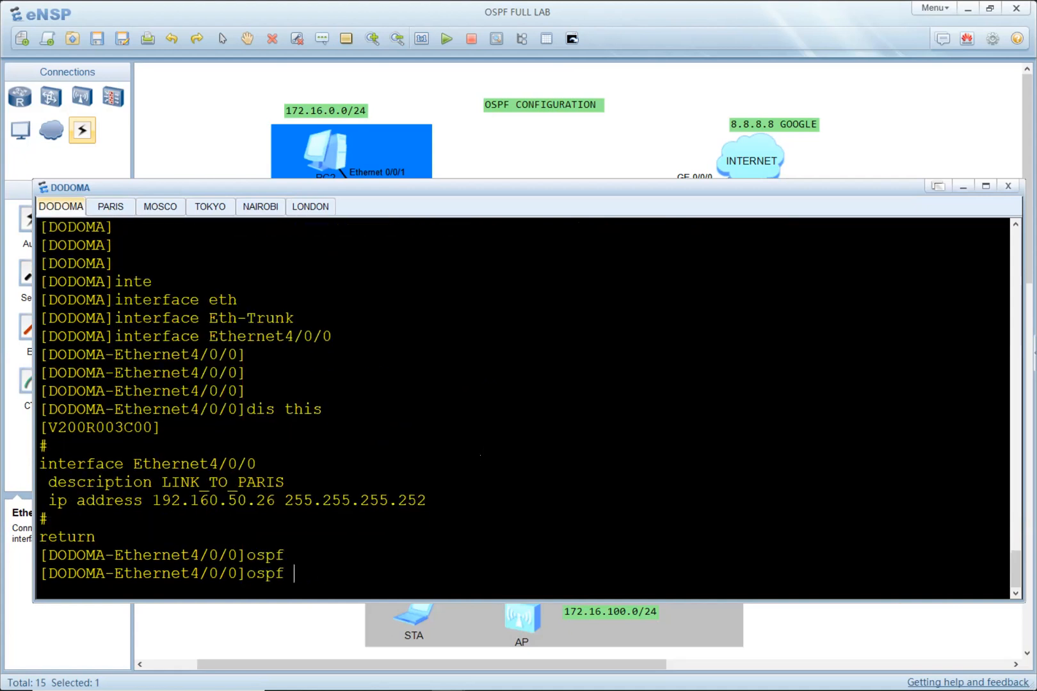
{"action": "type", "text": "n"}
{"action": "key", "text": "Tab"}
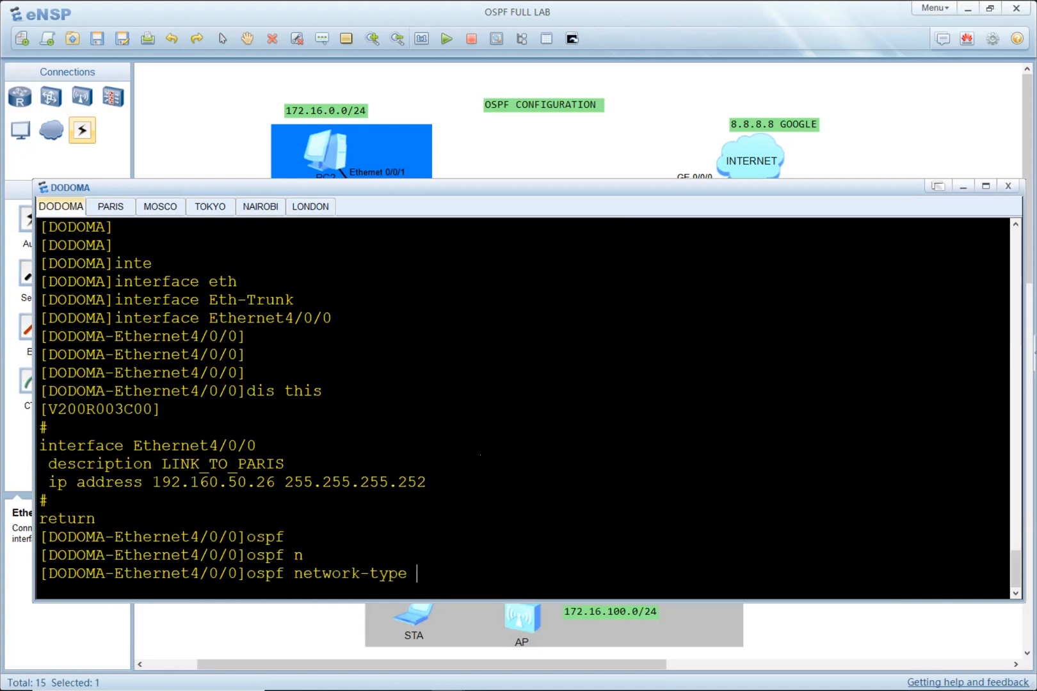
{"action": "type", "text": "p2p"}
{"action": "key", "text": "Return"}
Step: Verify the Ethernet4/0/0 settings with "dis this" and return to DODOMA's system view
{"action": "type", "text": "dis this"}
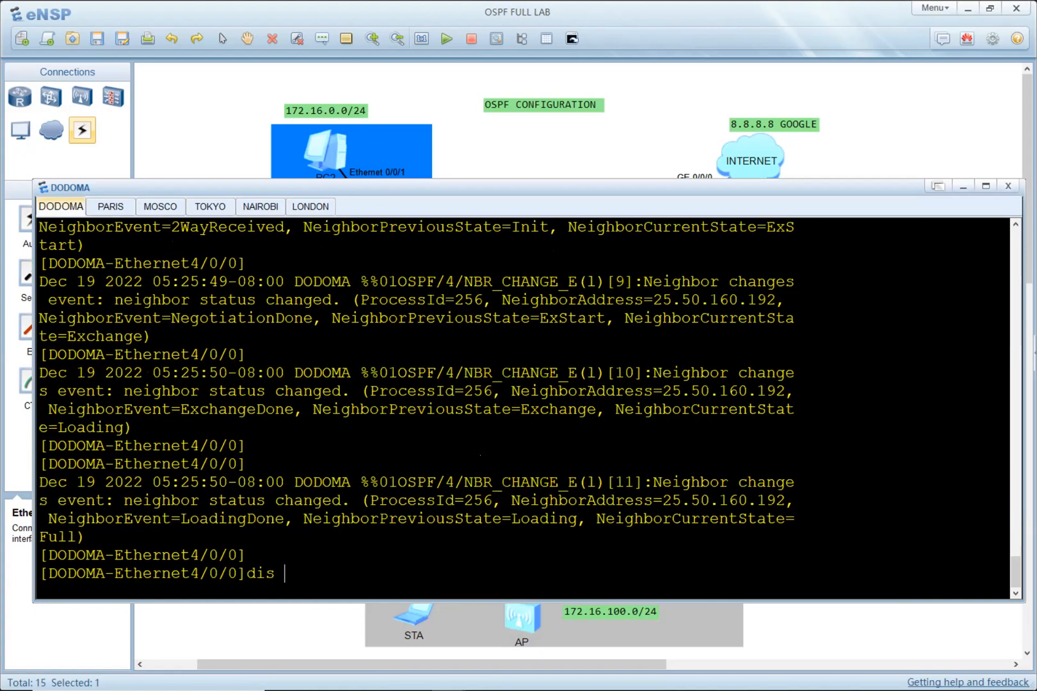
{"action": "key", "text": "Return"}
{"action": "key", "text": "Return"}
{"action": "type", "text": "q"}
{"action": "key", "text": "Return"}
{"action": "key", "text": "Return"}
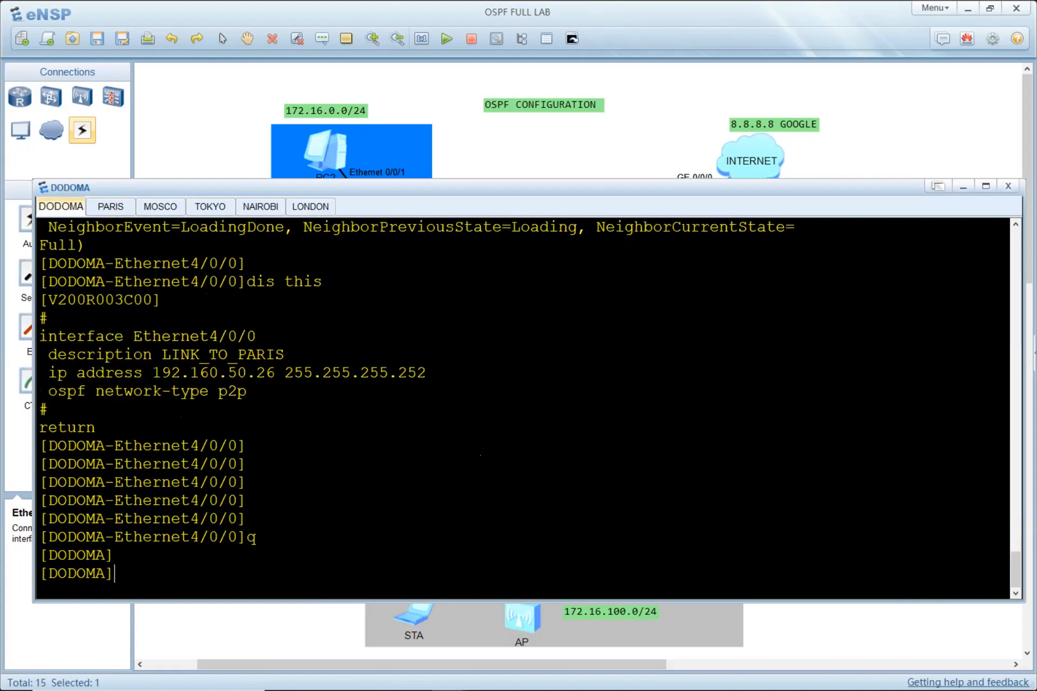
Step: Display DODOMA's OSPF interfaces with "dis ospf interface" and check the type and cost of 192.160.50.26
{"action": "type", "text": "dis "}
{"action": "type", "text": "opsf"}
{"action": "key", "text": "BackSpace"}
{"action": "key", "text": "BackSpace"}
{"action": "key", "text": "BackSpace"}
{"action": "key", "text": "BackSpace"}
{"action": "type", "text": "f"}
{"action": "key", "text": "BackSpace"}
{"action": "type", "text": "os"}
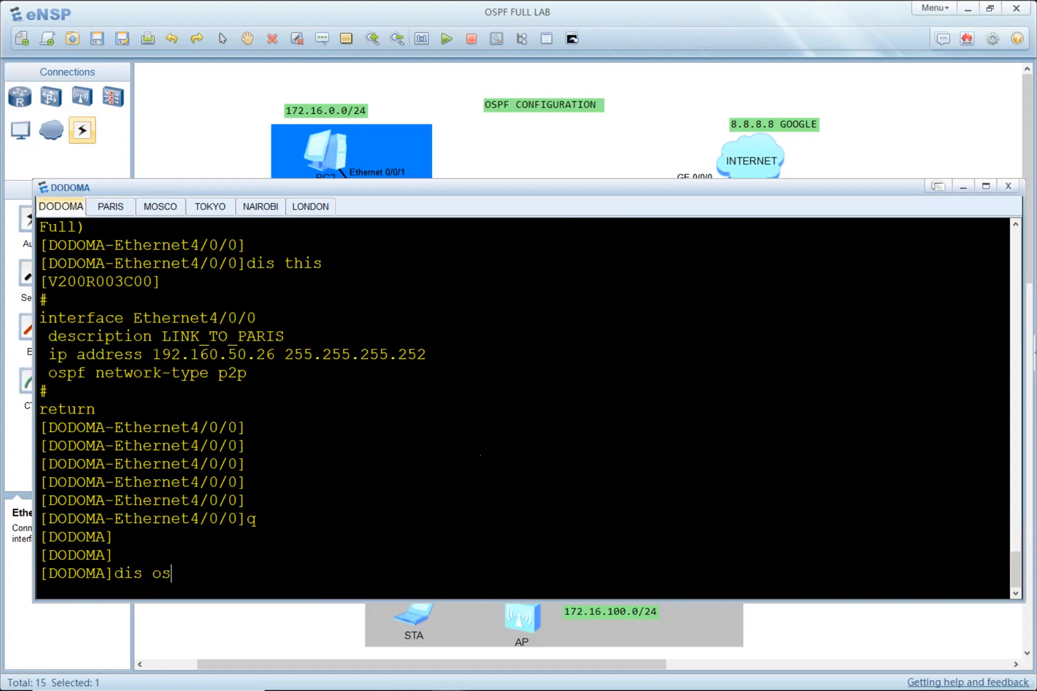
{"action": "type", "text": "pf n"}
{"action": "key", "text": "BackSpace"}
{"action": "type", "text": "inter"}
{"action": "key", "text": "Tab"}
{"action": "key", "text": "Return"}
{"action": "key", "text": "Return"}
{"action": "key", "text": "Return"}
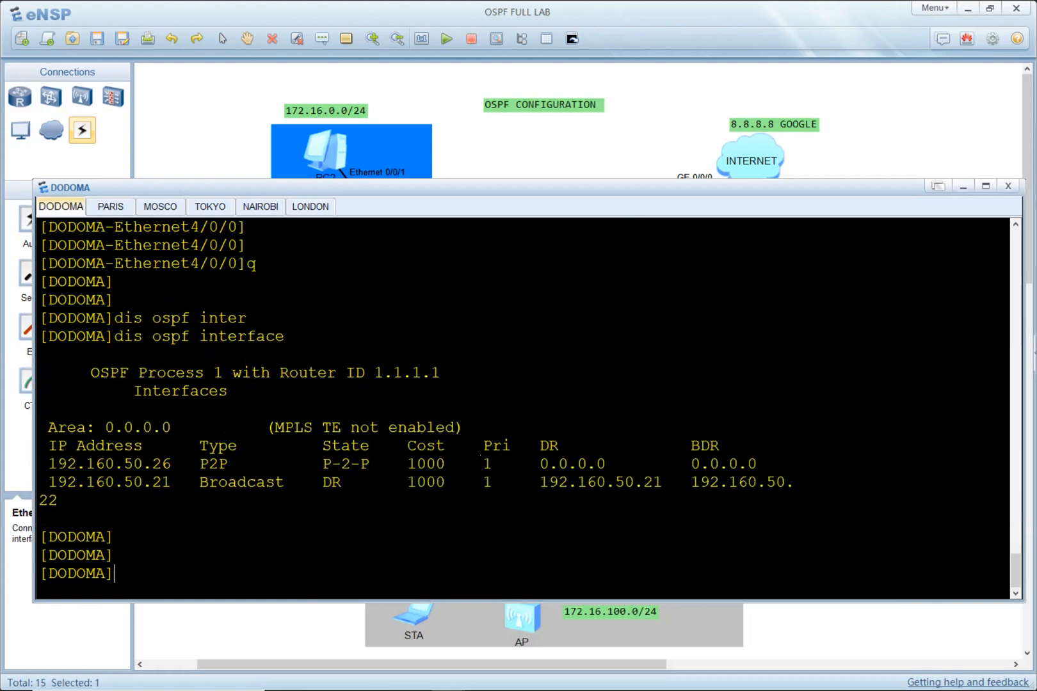
{"action": "left_click_drag", "start_coordinate": [228, 460], "coordinate": [200, 461]}
{"action": "left_click_drag", "start_coordinate": [407, 462], "coordinate": [442, 466]}
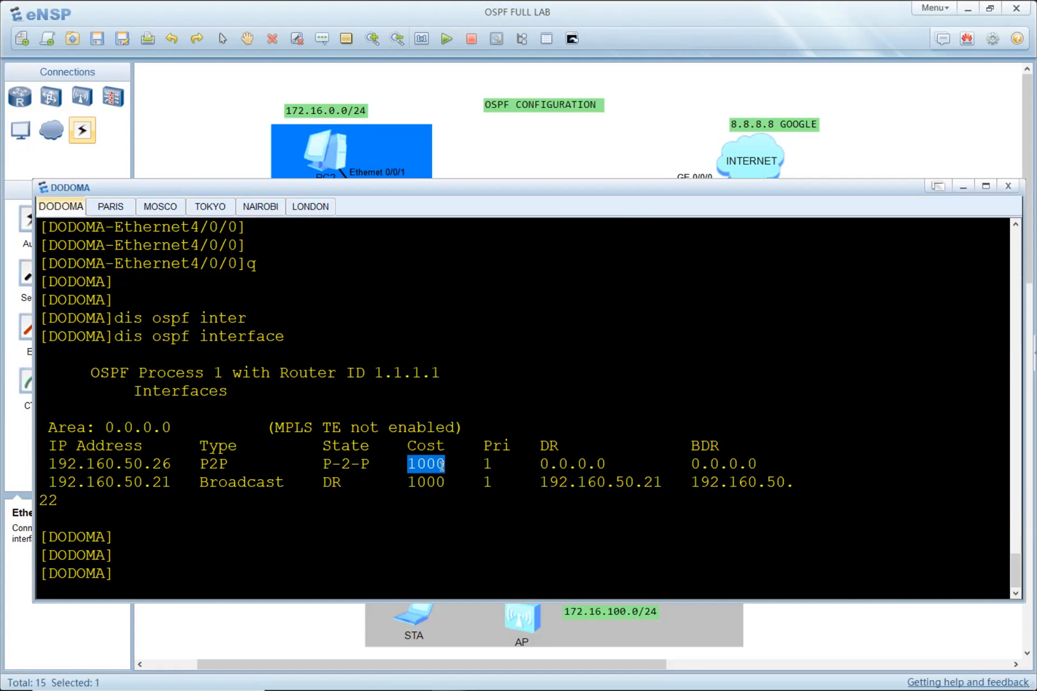
{"action": "left_click_drag", "start_coordinate": [442, 466], "coordinate": [390, 464]}
{"action": "key", "text": "Return"}
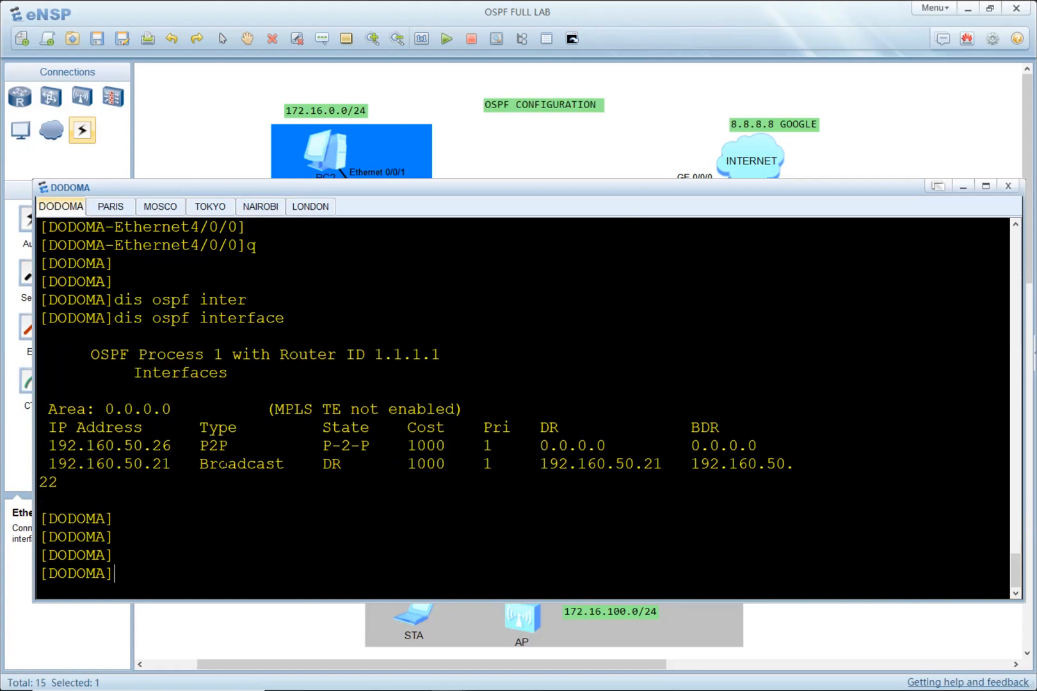
Step: Display DODOMA's current OSPF configuration with "dis curr co ospf"
{"action": "key", "text": "Return"}
{"action": "key", "text": "Return"}
{"action": "type", "text": "dis c"}
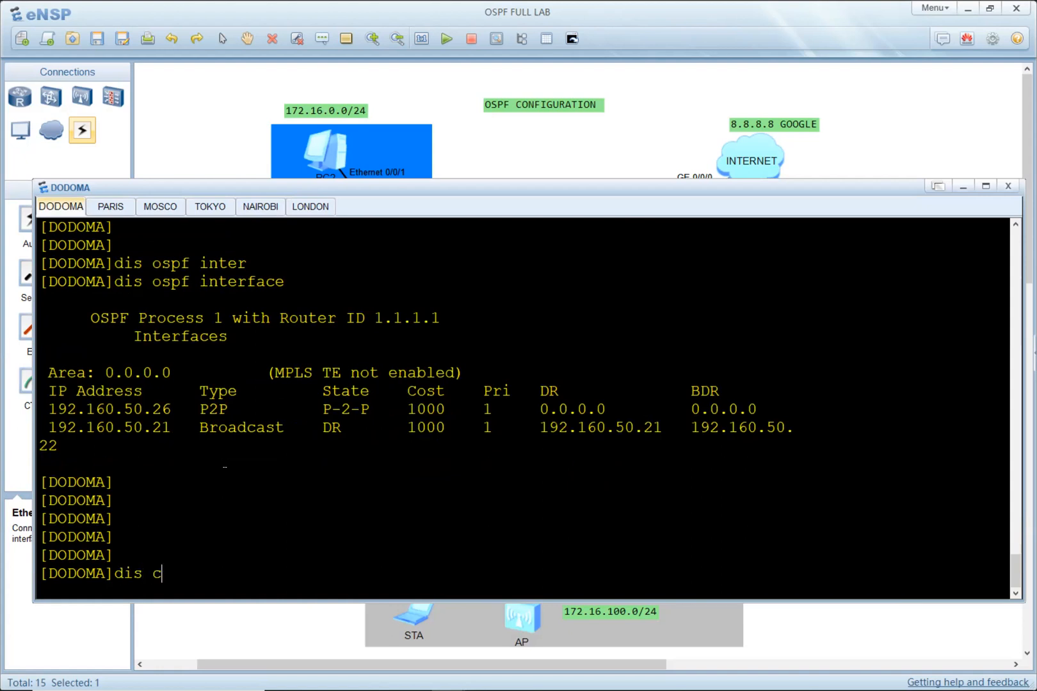
{"action": "type", "text": "urr co ospf"}
{"action": "key", "text": "Return"}
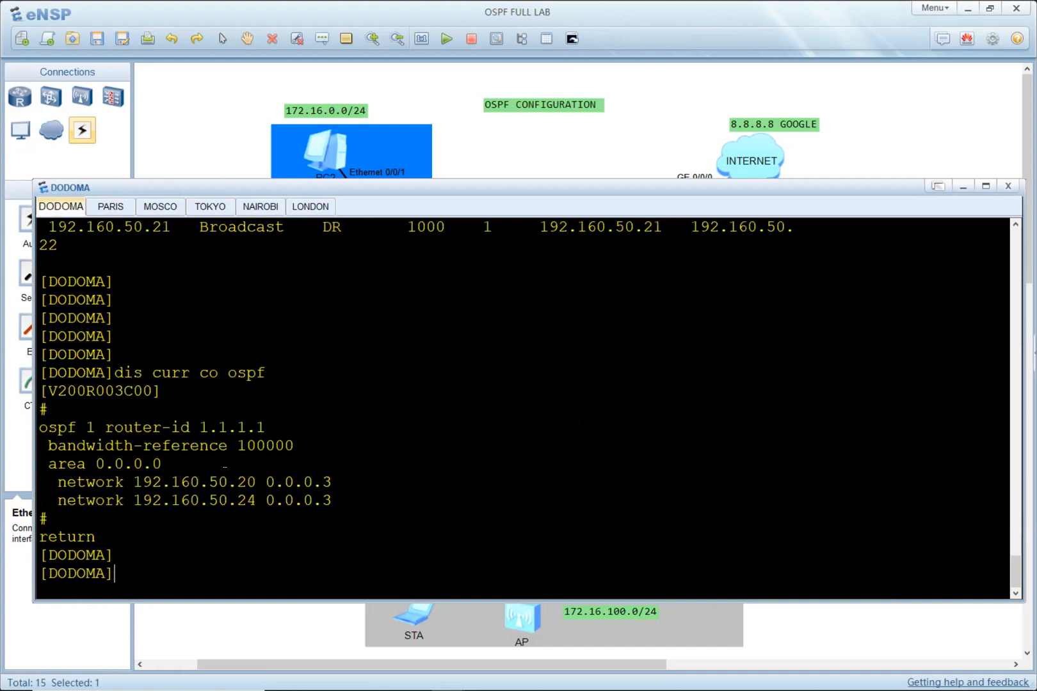
Step: Examine the bandwidth-reference value in DODOMA's OSPF configuration, and return to the topology diagram
{"action": "left_click_drag", "start_coordinate": [265, 445], "coordinate": [304, 445]}
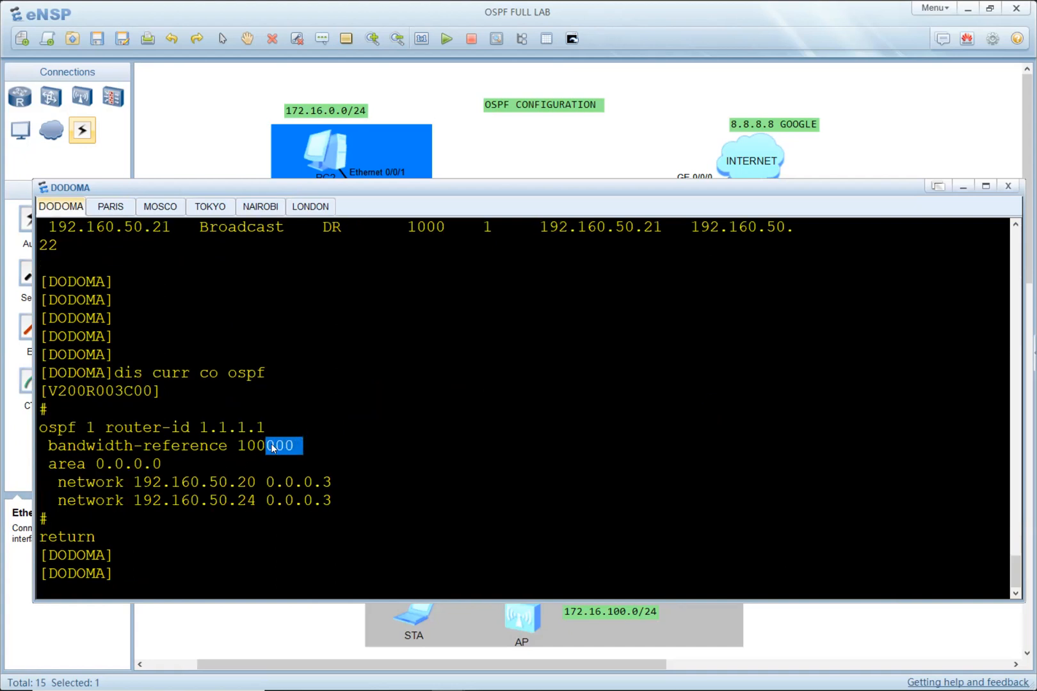
{"action": "left_click_drag", "start_coordinate": [238, 445], "coordinate": [292, 446]}
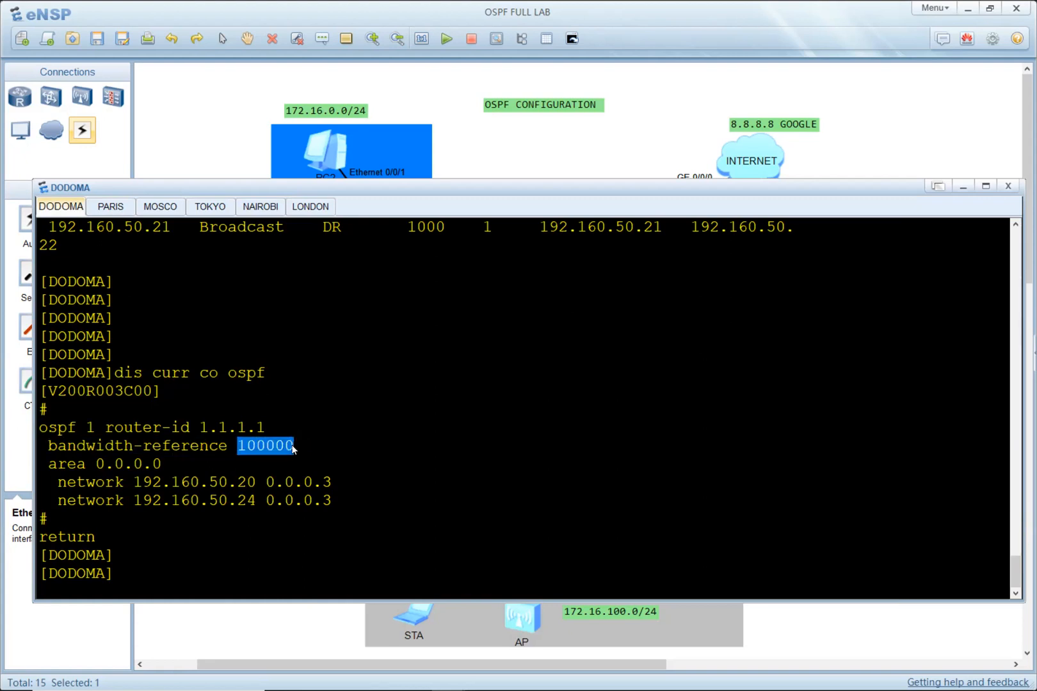
{"action": "left_click", "coordinate": [295, 447]}
{"action": "key", "text": "Return"}
{"action": "key", "text": "Return"}
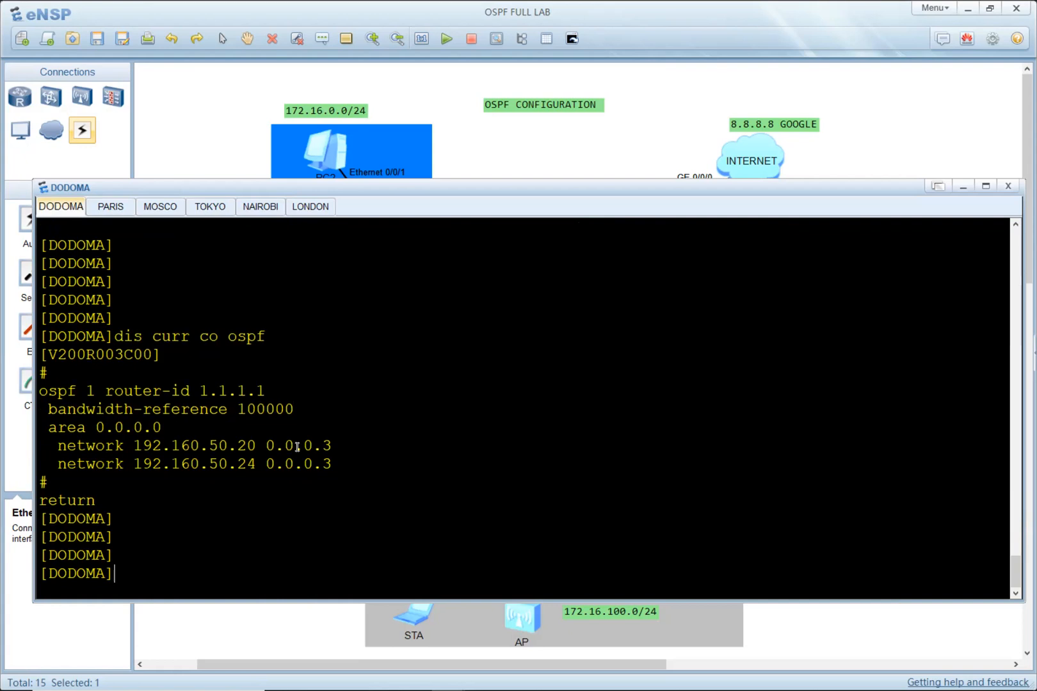
{"action": "key", "text": "Return"}
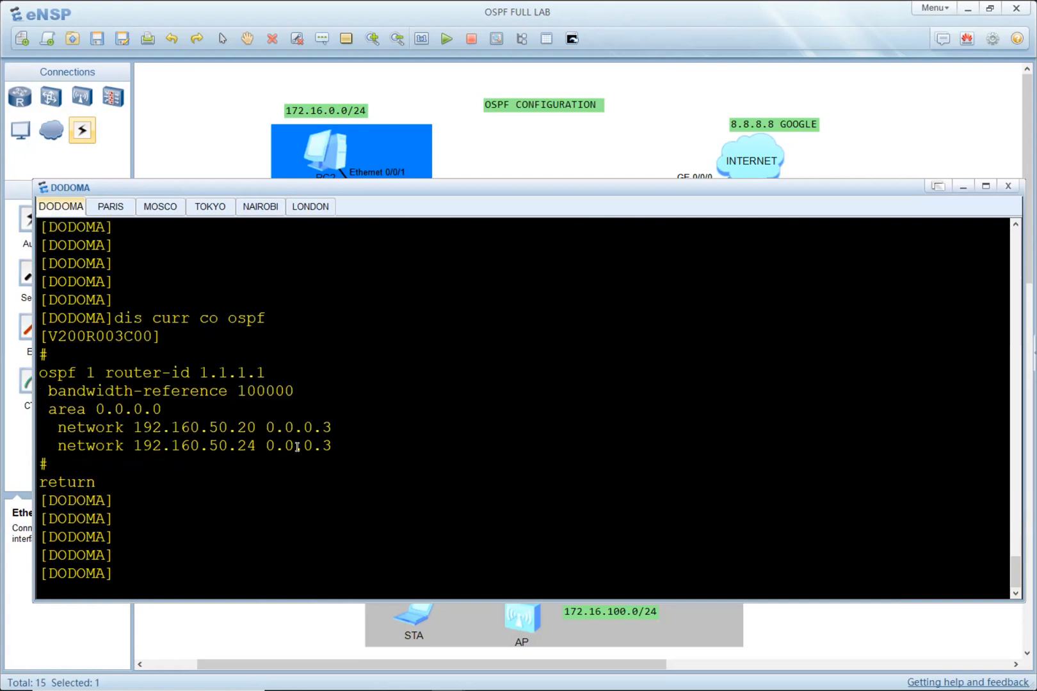
{"action": "key", "text": "alt+Tab"}
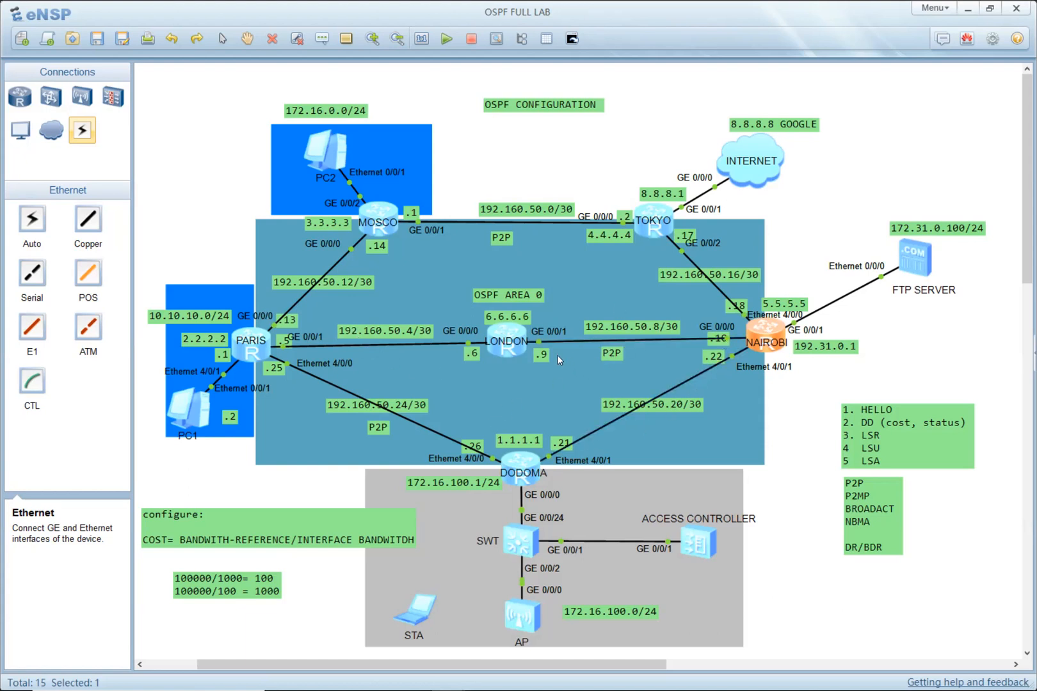
Step: Display DODOMA's OSPF routes with "dis ip routing-table protocol ospf"
{"action": "key", "text": "alt+Tab"}
{"action": "key", "text": "Return"}
{"action": "key", "text": "Return"}
{"action": "key", "text": "Return"}
{"action": "type", "text": "dis ip ro"}
{"action": "key", "text": "Tab"}
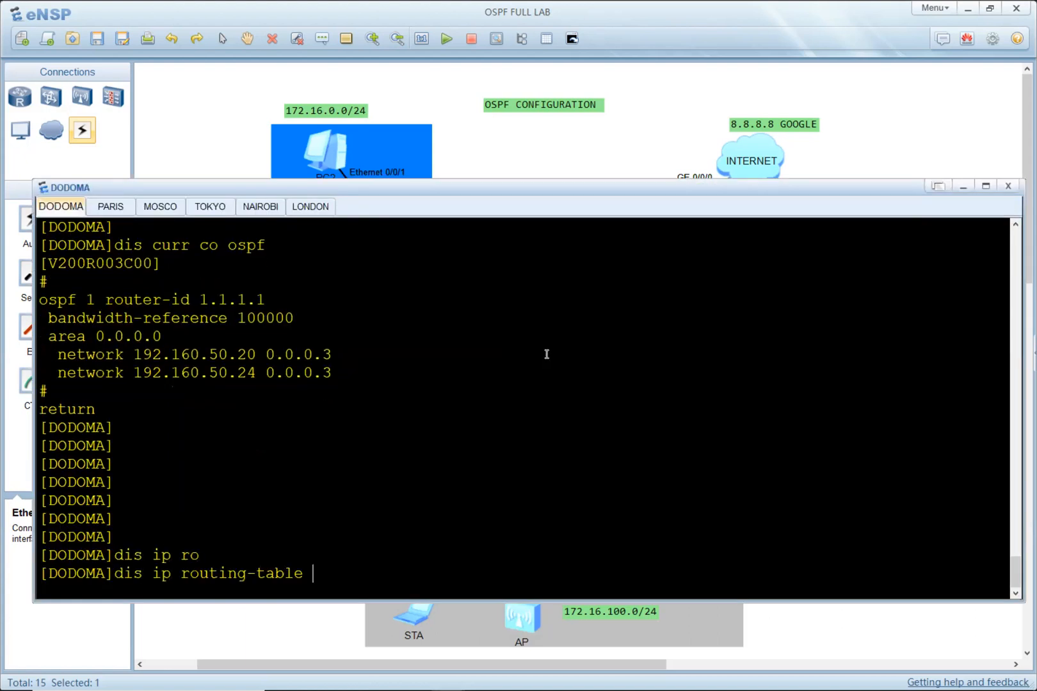
{"action": "type", "text": "pro"}
{"action": "key", "text": "Tab"}
{"action": "type", "text": "ospf"}
{"action": "key", "text": "Return"}
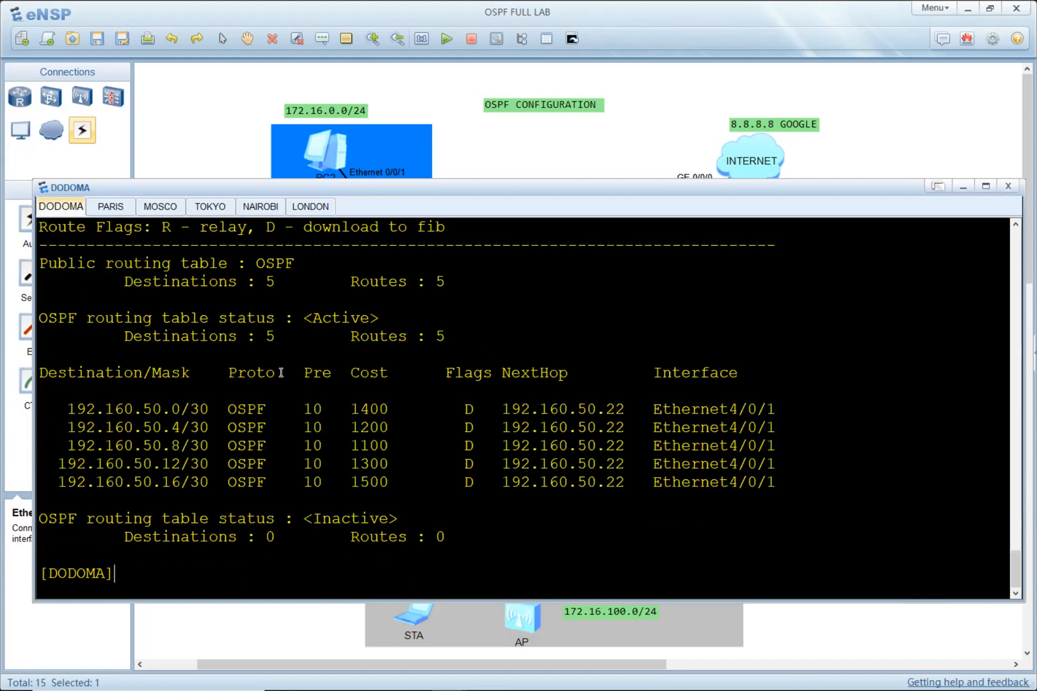
Step: Review the destination networks, protocol and costs of the routes in DODOMA's OSPF routing table
{"action": "left_click_drag", "start_coordinate": [71, 408], "coordinate": [181, 412]}
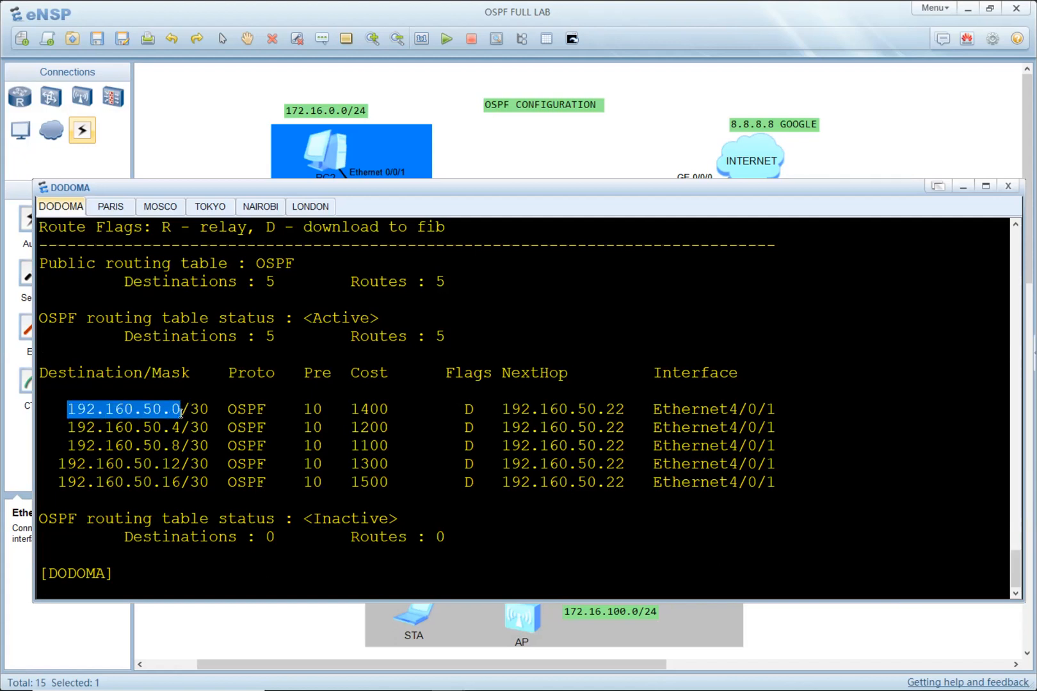
{"action": "left_click_drag", "start_coordinate": [68, 428], "coordinate": [183, 427]}
{"action": "left_click", "coordinate": [93, 438]}
{"action": "left_click_drag", "start_coordinate": [68, 445], "coordinate": [162, 464]}
{"action": "left_click_drag", "start_coordinate": [86, 482], "coordinate": [152, 482]}
{"action": "mouse_move", "coordinate": [256, 413]}
{"action": "left_mouse_down"}
{"action": "mouse_move", "coordinate": [230, 416]}
{"action": "mouse_move", "coordinate": [267, 413]}
{"action": "left_mouse_up"}
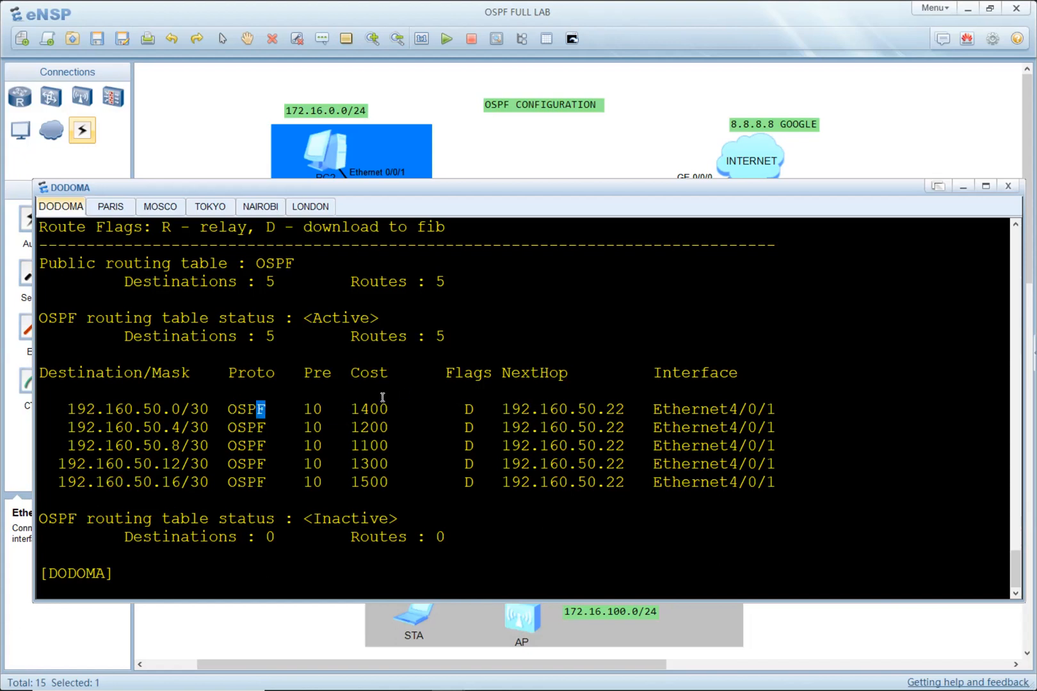
{"action": "left_click_drag", "start_coordinate": [391, 413], "coordinate": [388, 463]}
{"action": "left_click_drag", "start_coordinate": [353, 483], "coordinate": [393, 481]}
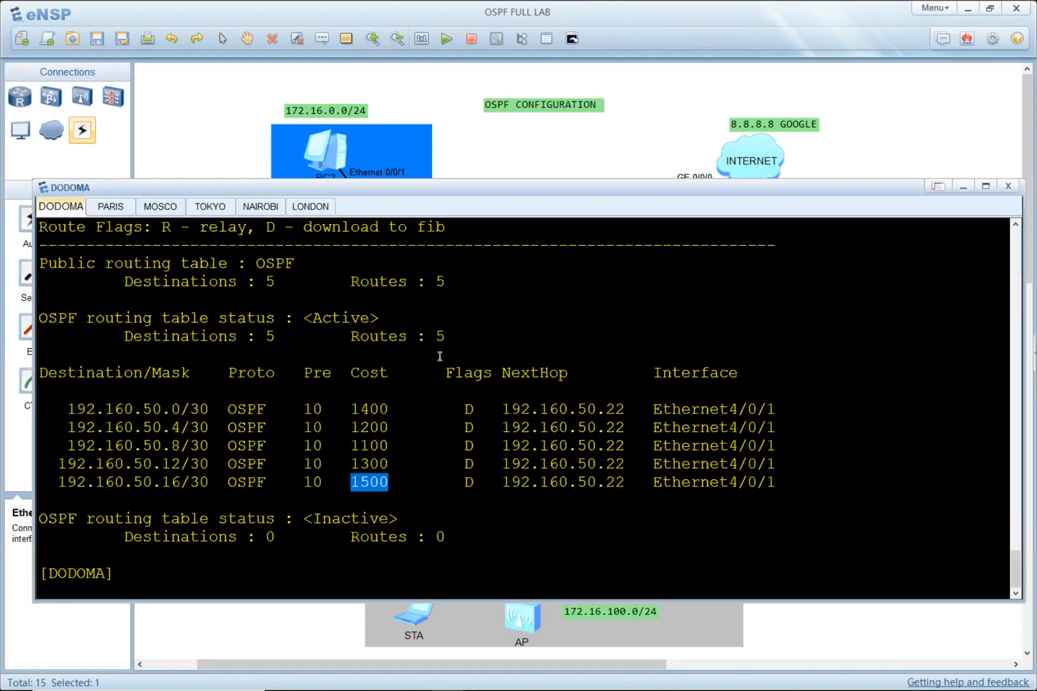
Step: Compare the cost of DODOMA's route to 192.160.50.0/30 with the possible paths in the topology diagram
{"action": "left_click_drag", "start_coordinate": [209, 410], "coordinate": [64, 408]}
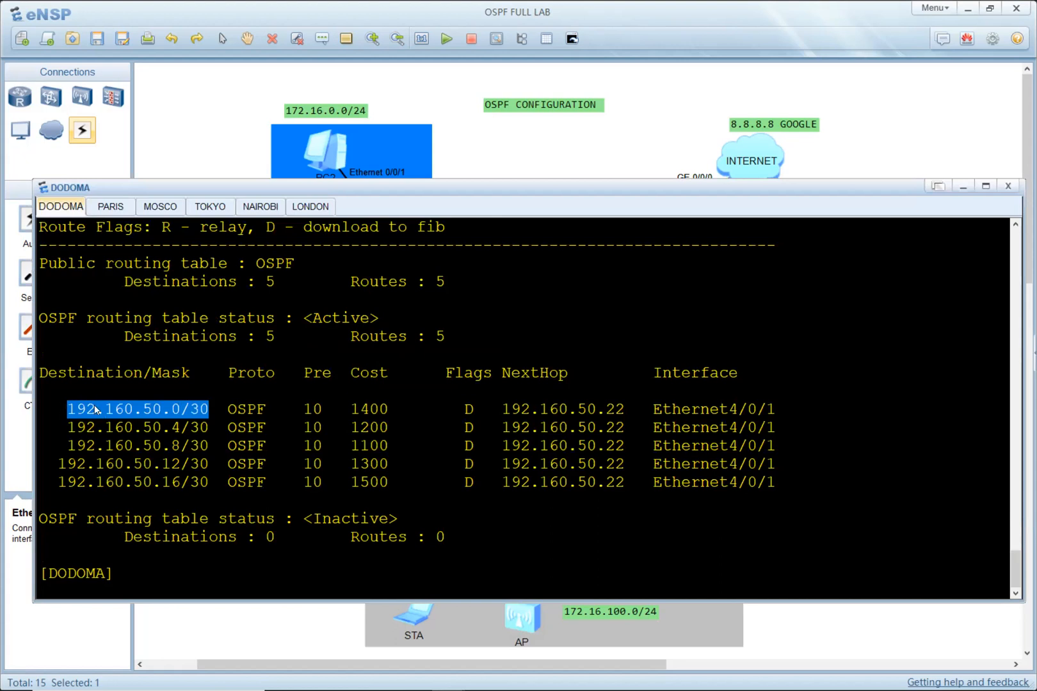
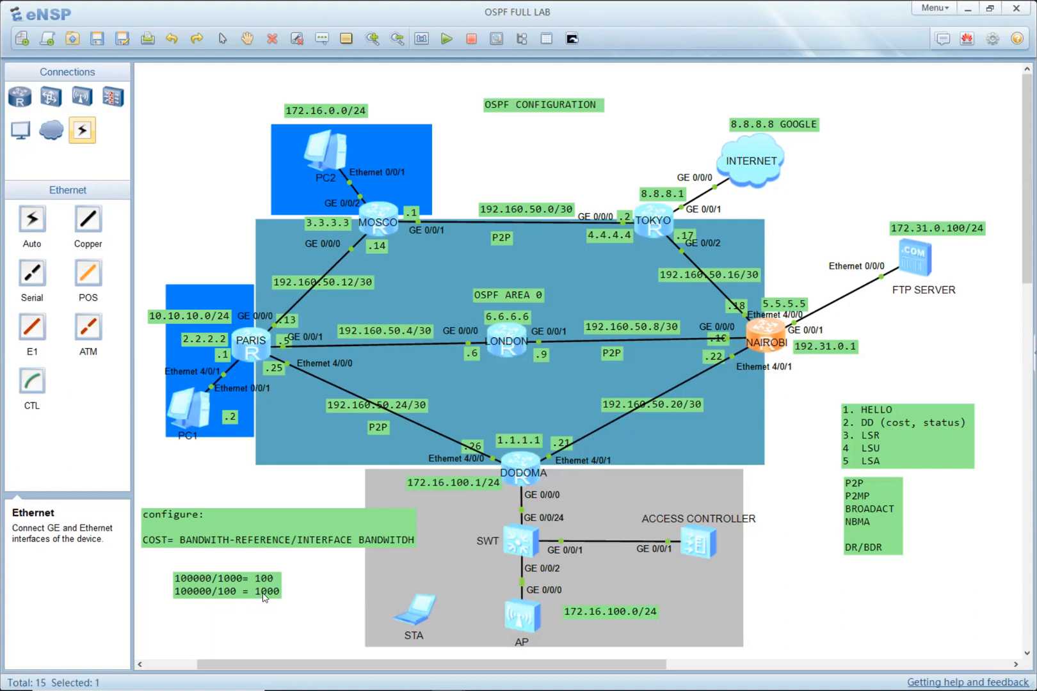
{"action": "key", "text": "alt+Tab"}
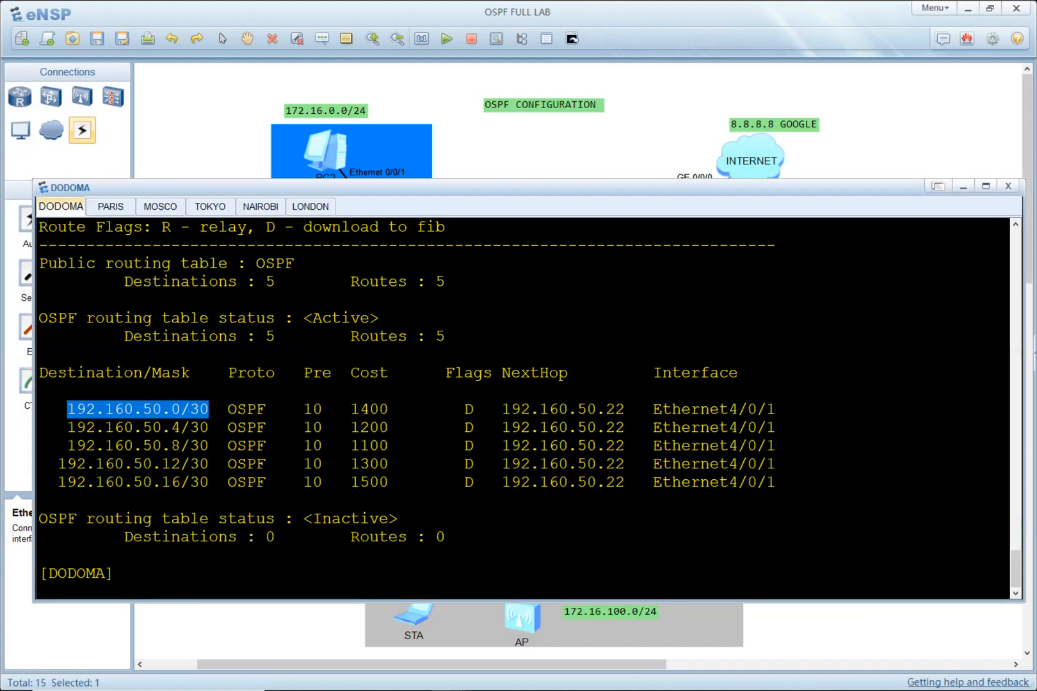
{"action": "left_click", "coordinate": [389, 409]}
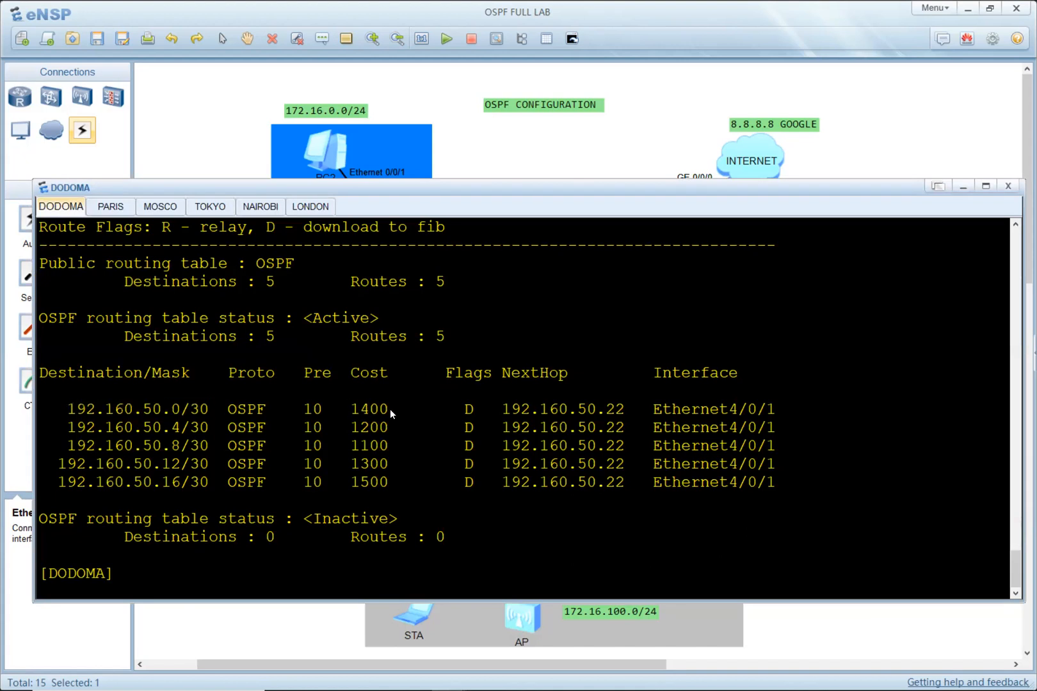
{"action": "key", "text": "alt+Tab"}
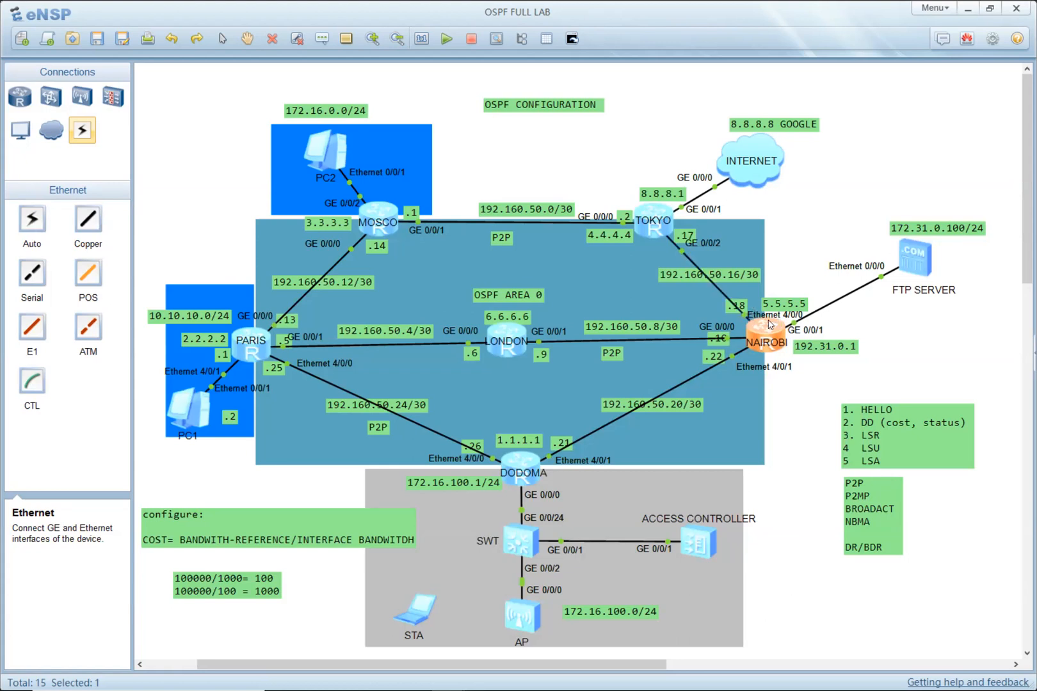
{"action": "double_click", "coordinate": [538, 461]}
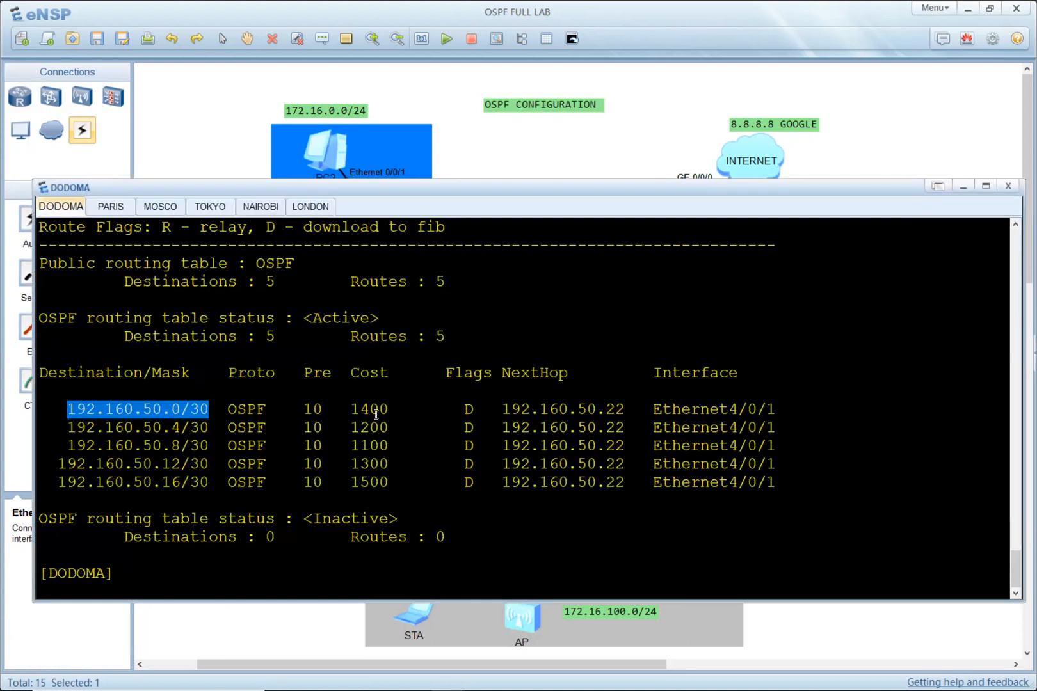
{"action": "key", "text": "alt+Tab"}
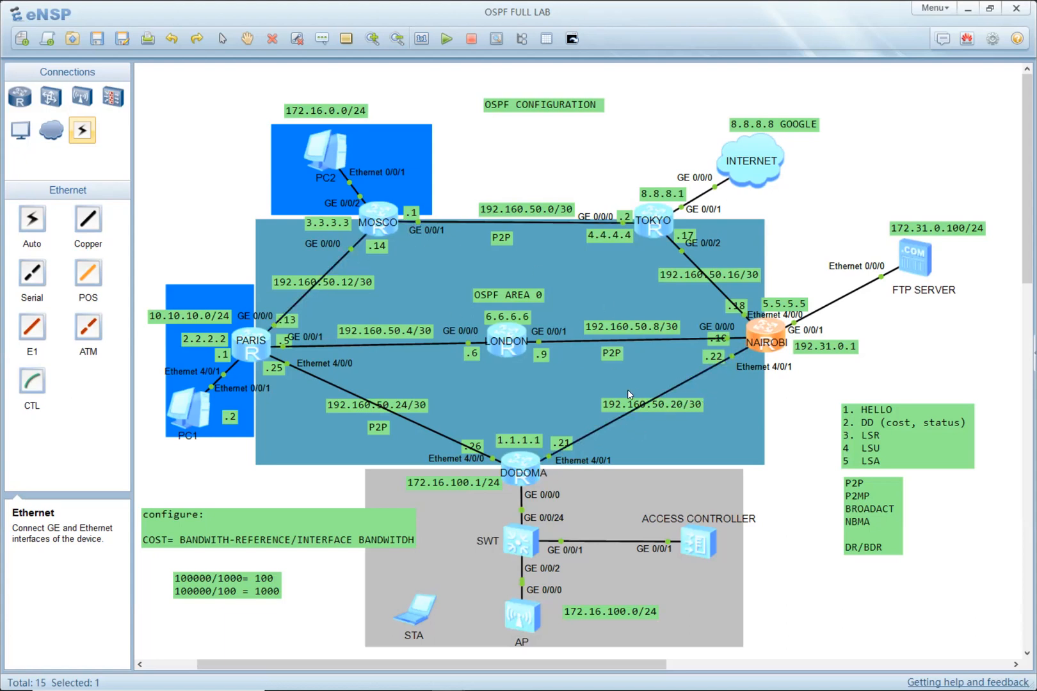
{"action": "key", "text": "alt+Tab"}
{"action": "left_click", "coordinate": [518, 477]}
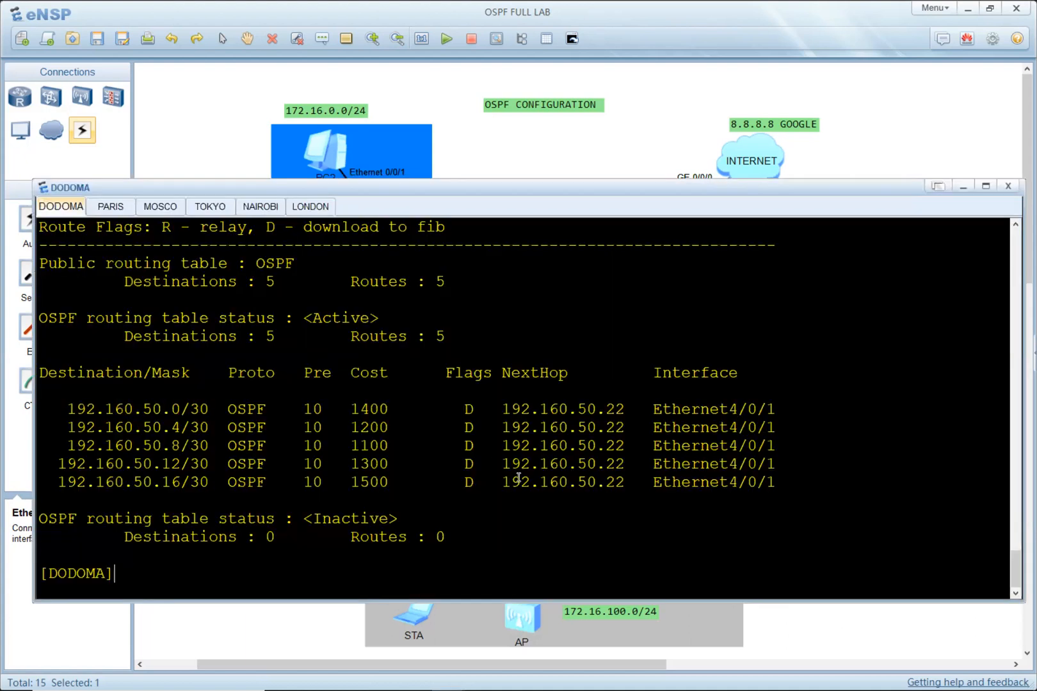
{"action": "key", "text": "alt+Tab"}
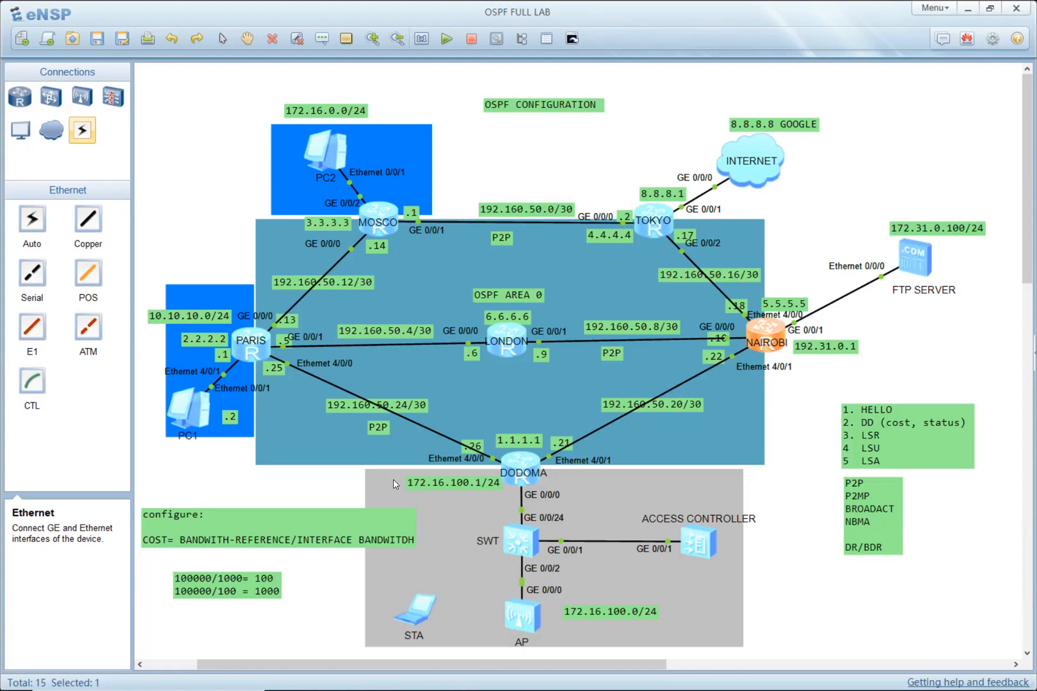
{"action": "key", "text": "alt+Tab"}
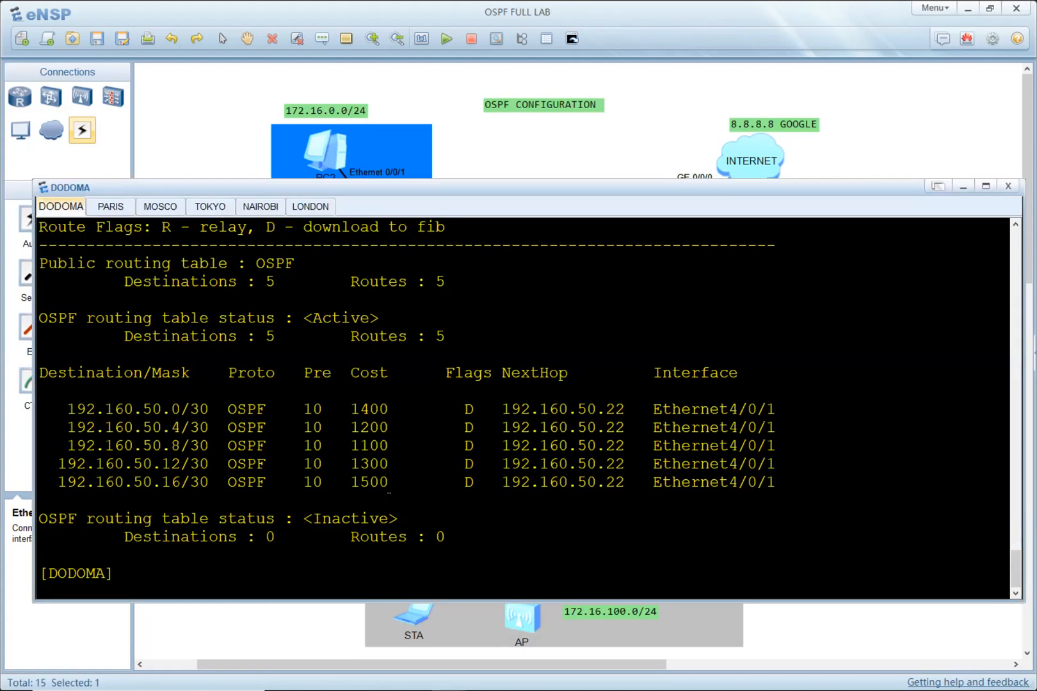
Step: Check the next hop, cost and outgoing interface of DODOMA's 192.160.50.0/30 route against the topology diagram
{"action": "left_click_drag", "start_coordinate": [66, 409], "coordinate": [208, 410]}
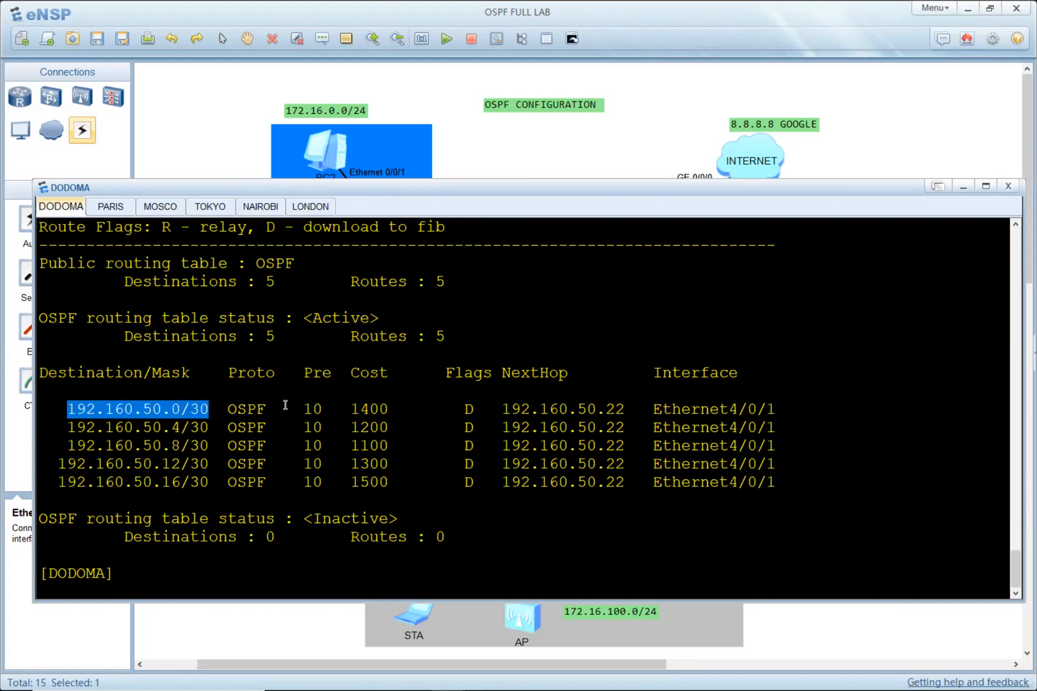
{"action": "left_click_drag", "start_coordinate": [229, 409], "coordinate": [257, 410]}
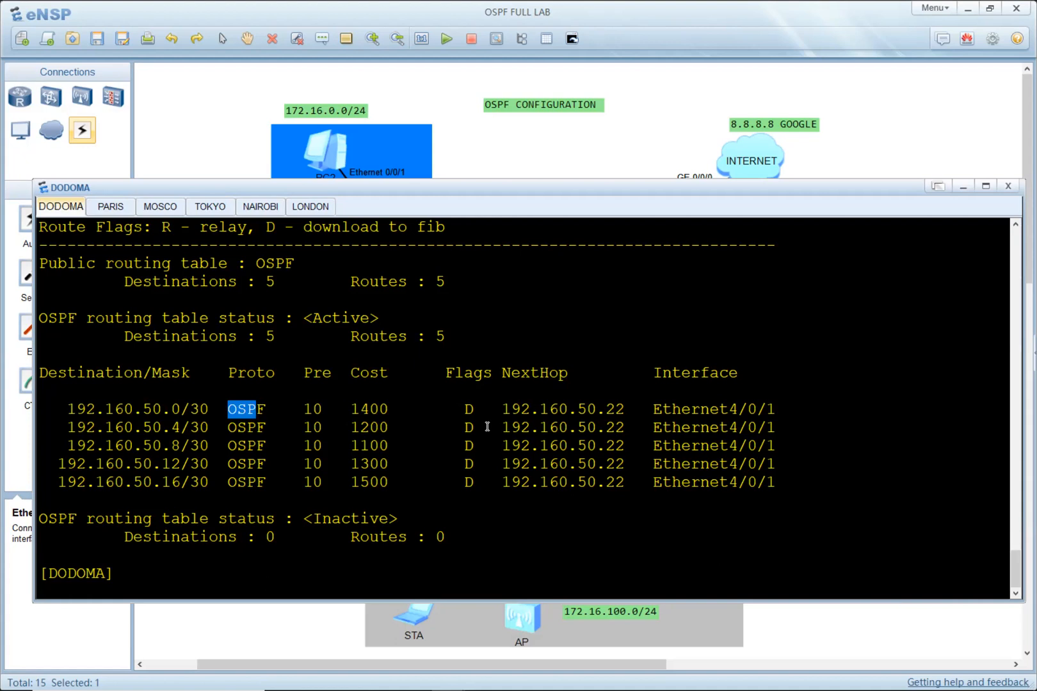
{"action": "left_click_drag", "start_coordinate": [510, 411], "coordinate": [626, 417]}
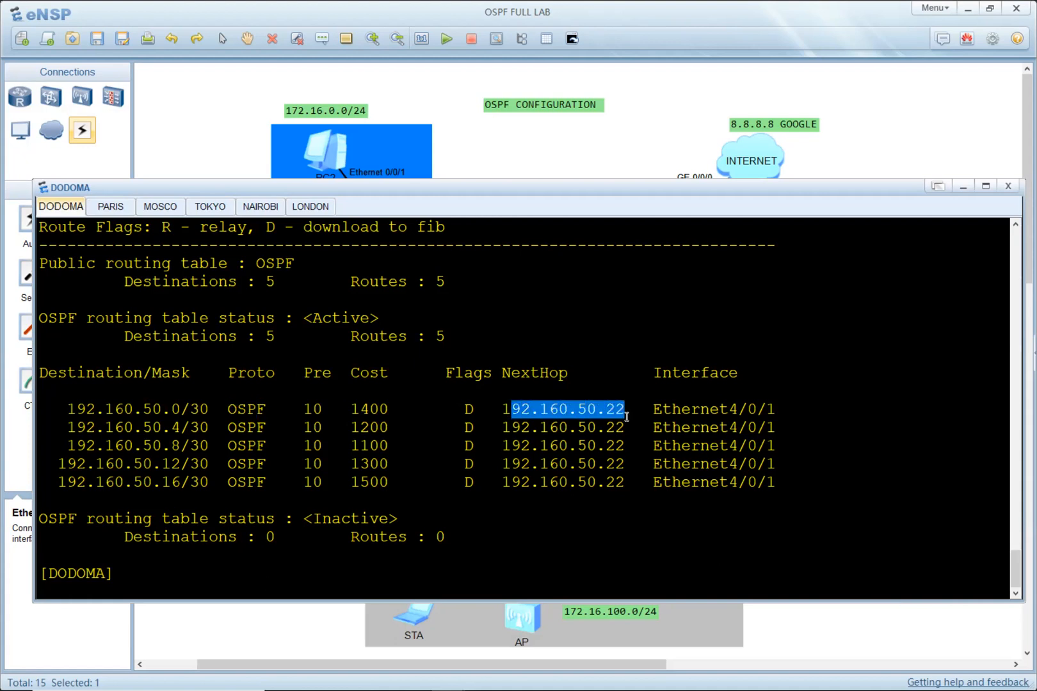
{"action": "key", "text": "alt+Tab"}
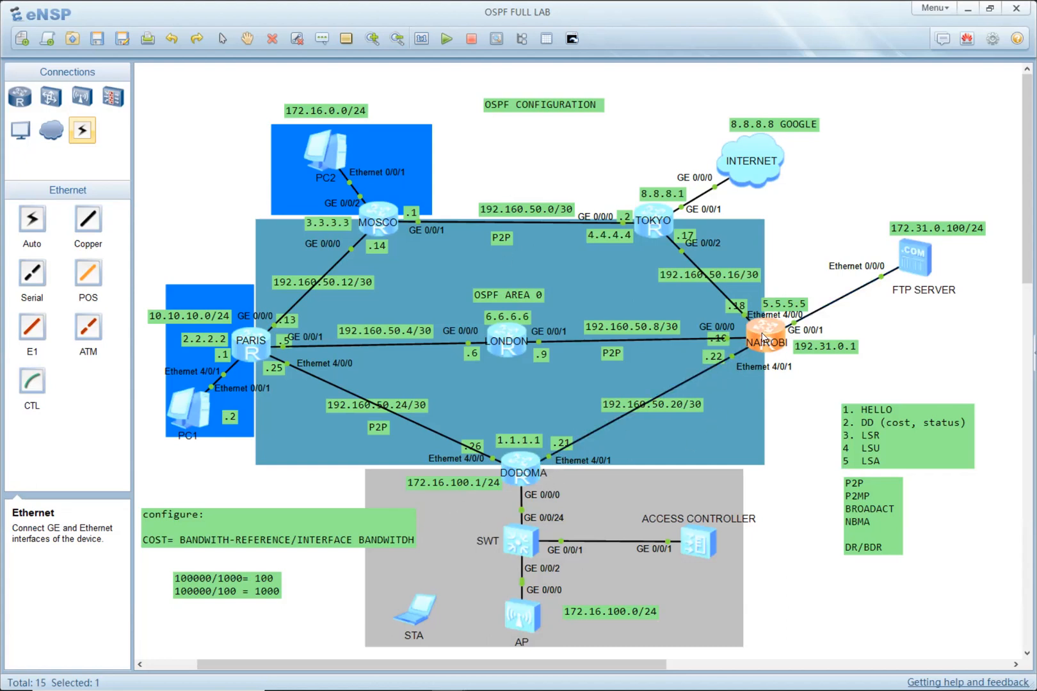
{"action": "left_click", "coordinate": [447, 690]}
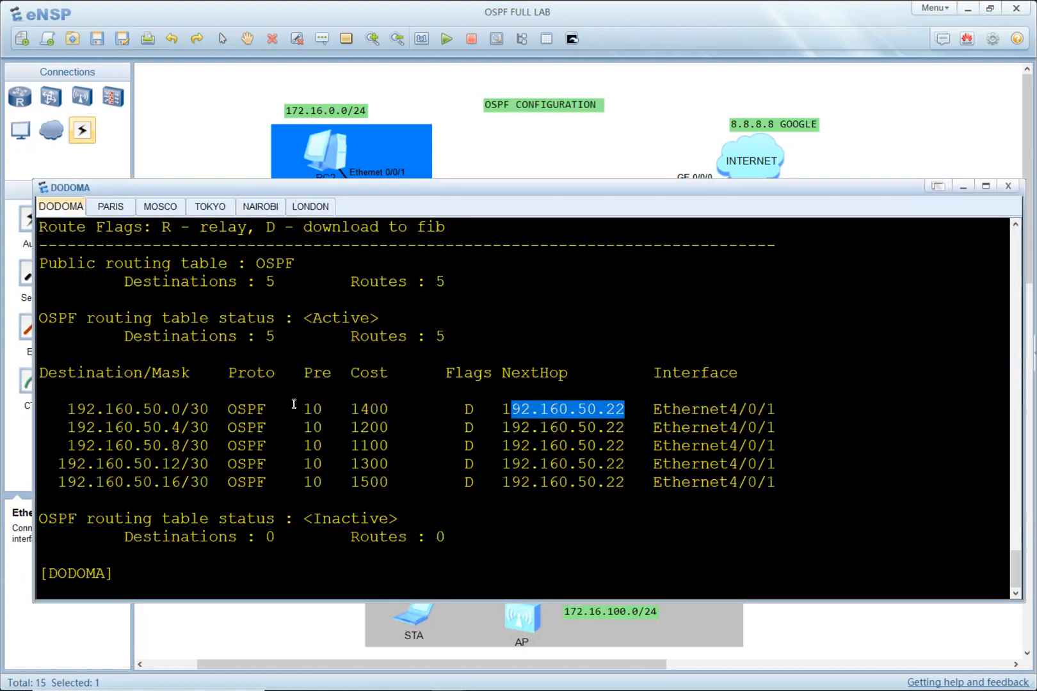
{"action": "left_click_drag", "start_coordinate": [351, 410], "coordinate": [382, 410]}
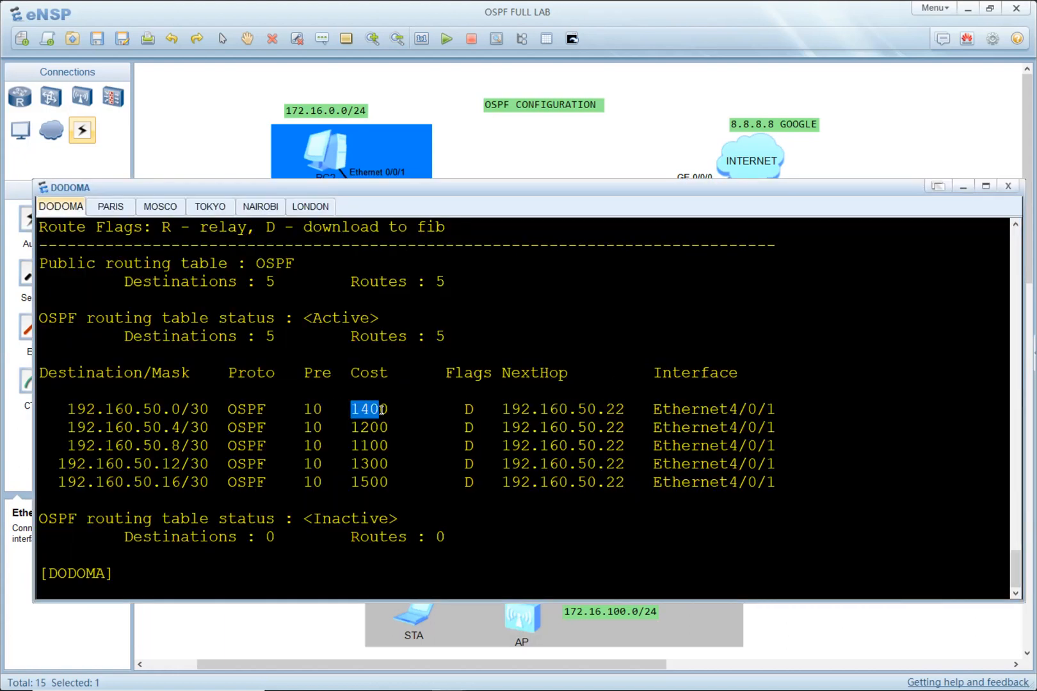
{"action": "left_click_drag", "start_coordinate": [509, 411], "coordinate": [787, 414]}
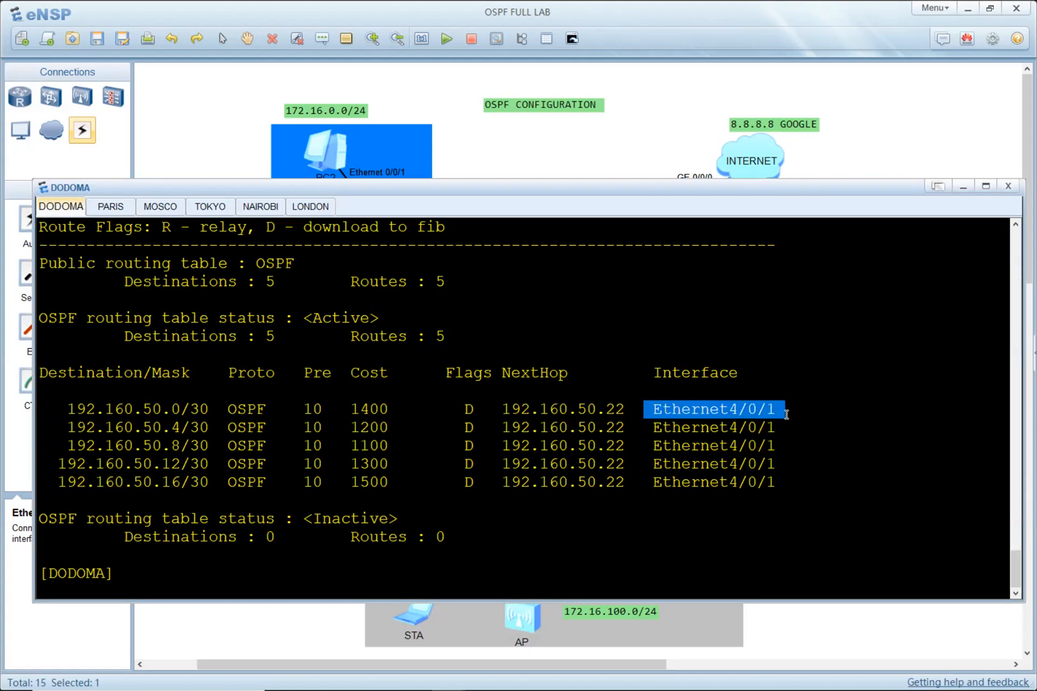
{"action": "key", "text": "alt+Tab"}
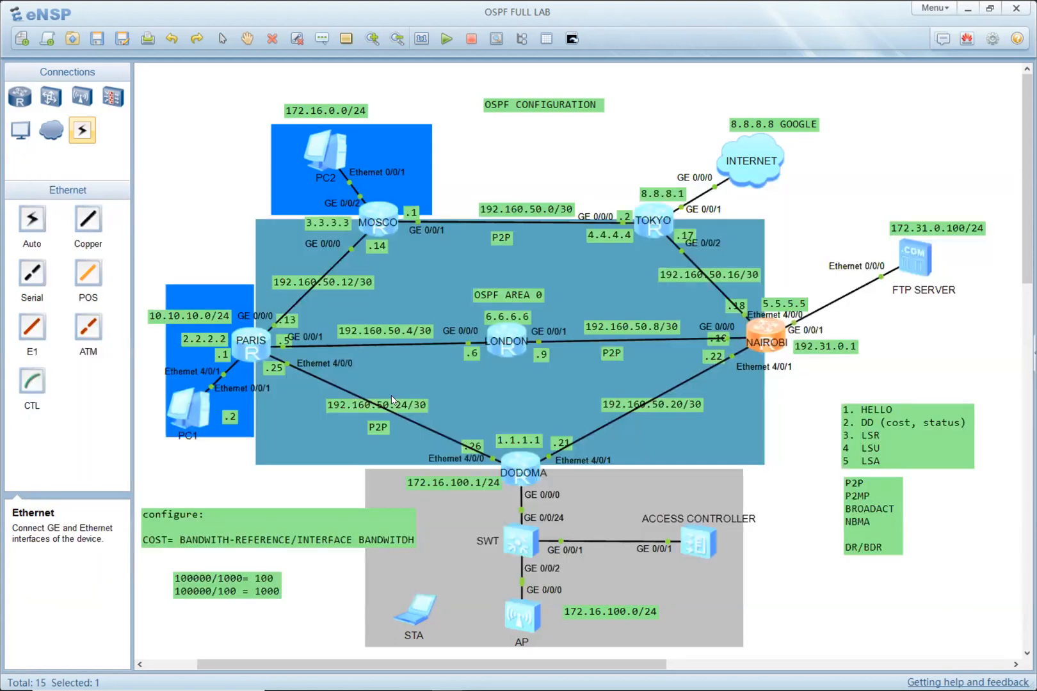
Step: Try to trace the route from DODOMA to 192.168.50.2 with tracert, and abort the trace
{"action": "key", "text": "alt+Tab"}
{"action": "key", "text": "Return"}
{"action": "key", "text": "Return"}
{"action": "key", "text": "Return"}
{"action": "key", "text": "Return"}
{"action": "key", "text": "Return"}
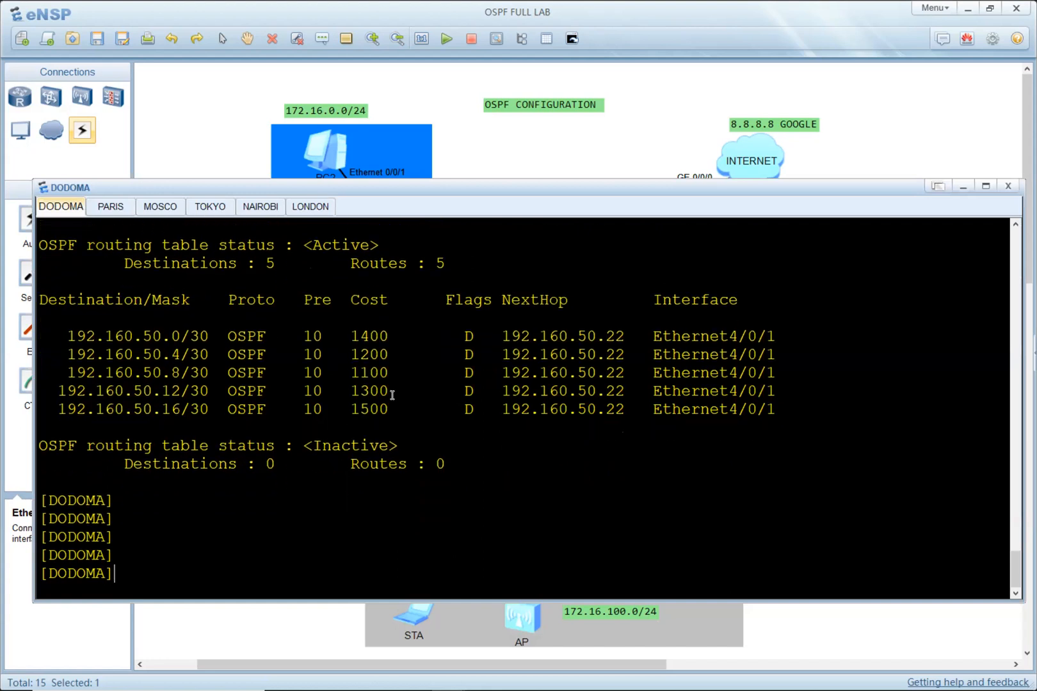
{"action": "type", "text": "tr"}
{"action": "key", "text": "Tab"}
{"action": "type", "text": "192.168."}
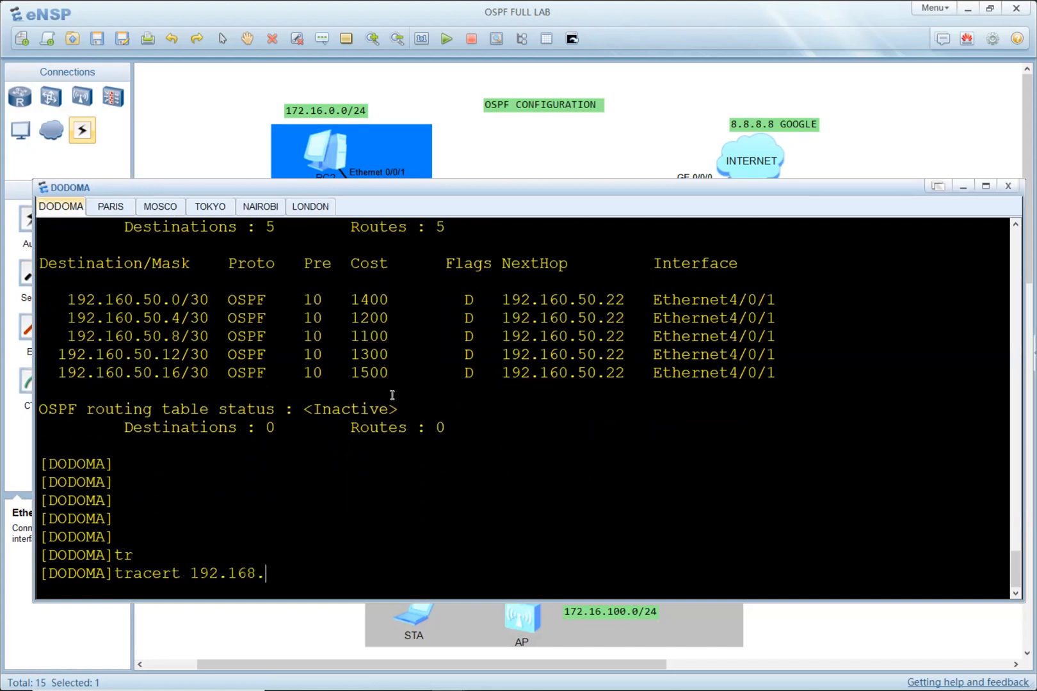
{"action": "type", "text": "50.2"}
{"action": "key", "text": "Return"}
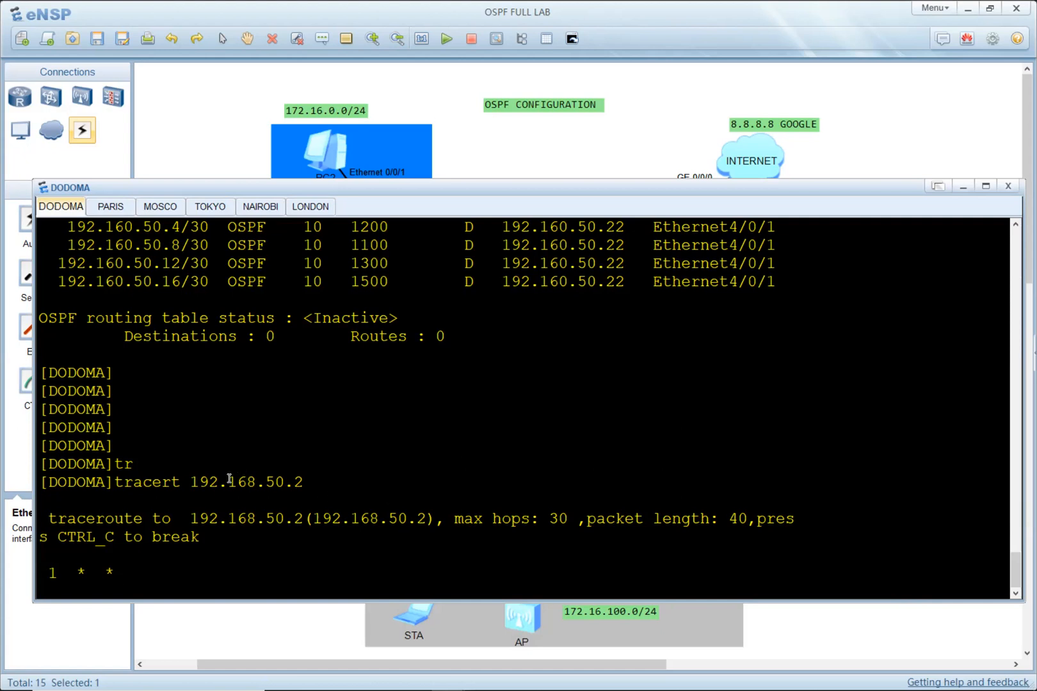
{"action": "key", "text": "ctrl+c"}
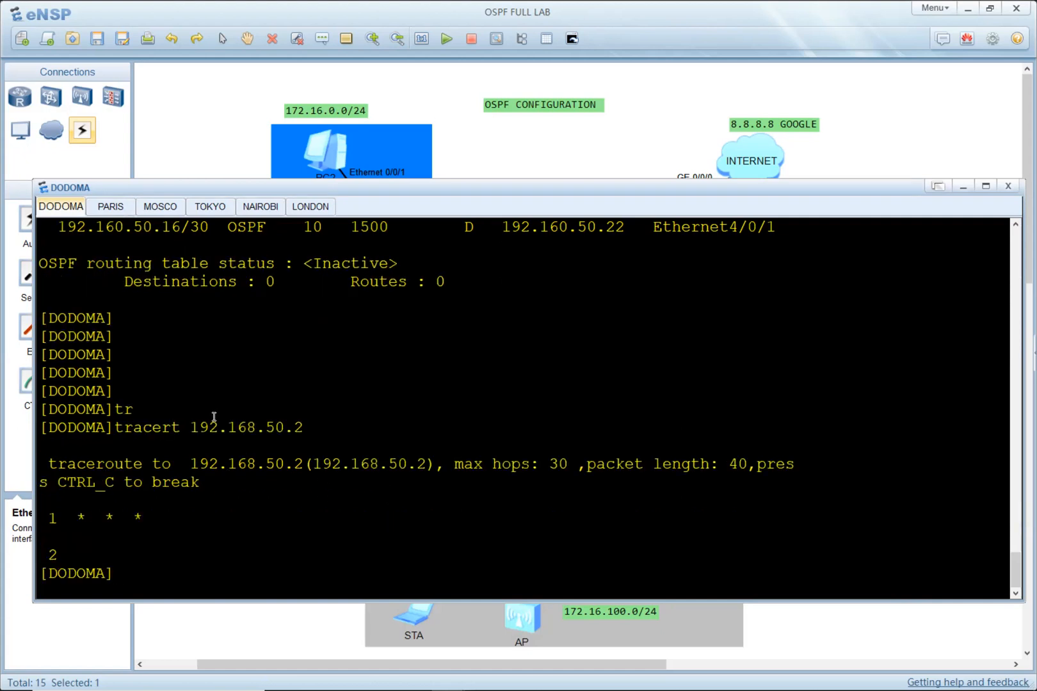
{"action": "left_click_drag", "start_coordinate": [191, 427], "coordinate": [311, 425]}
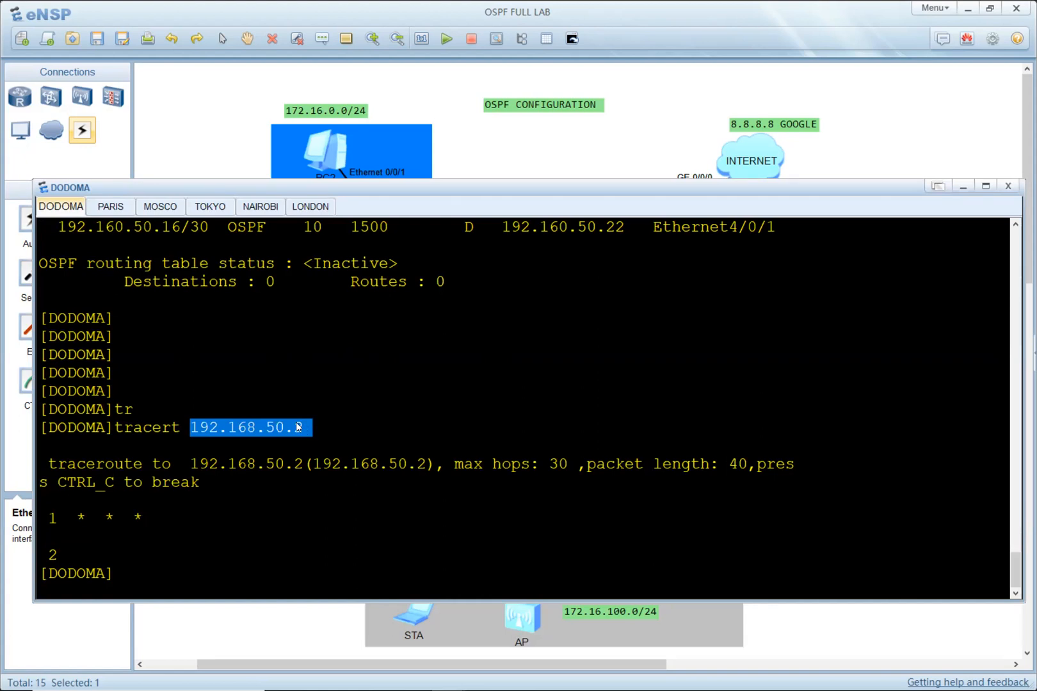
{"action": "key", "text": "Return"}
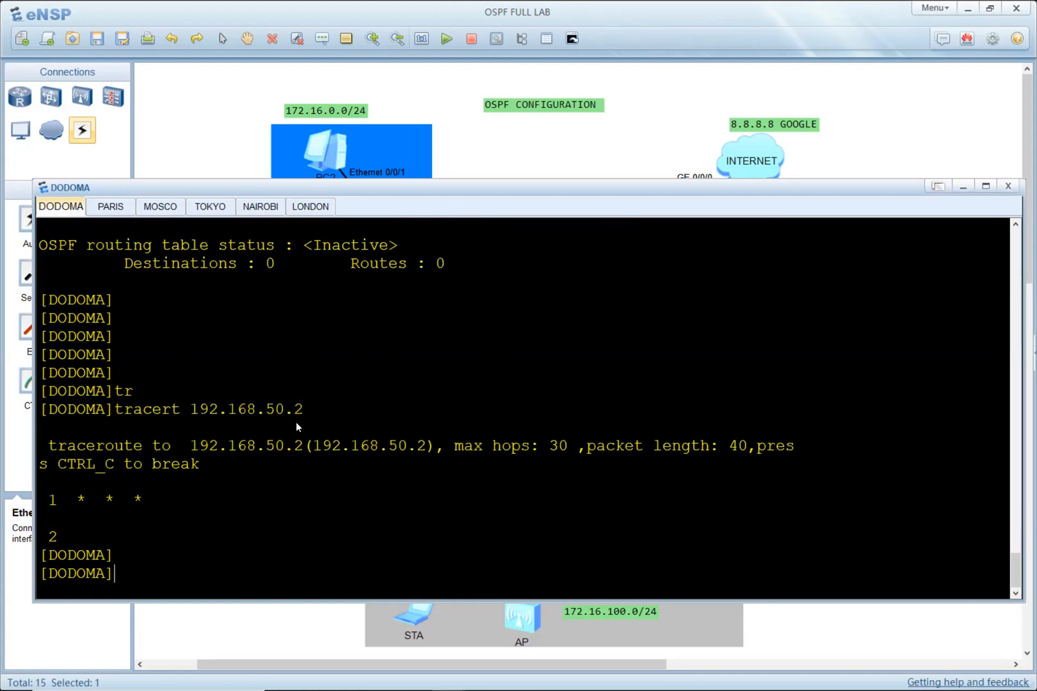
Step: Trace the route from DODOMA to 192.160.50.2 with tracert
{"action": "key", "text": "Up"}
{"action": "key", "text": "Left"}
{"action": "key", "text": "Left"}
{"action": "key", "text": "Left"}
{"action": "key", "text": "Left"}
{"action": "key", "text": "Left"}
{"action": "key", "text": "Left"}
{"action": "key", "text": "Right"}
{"action": "key", "text": "BackSpace"}
{"action": "type", "text": "0"}
{"action": "key", "text": "Return"}
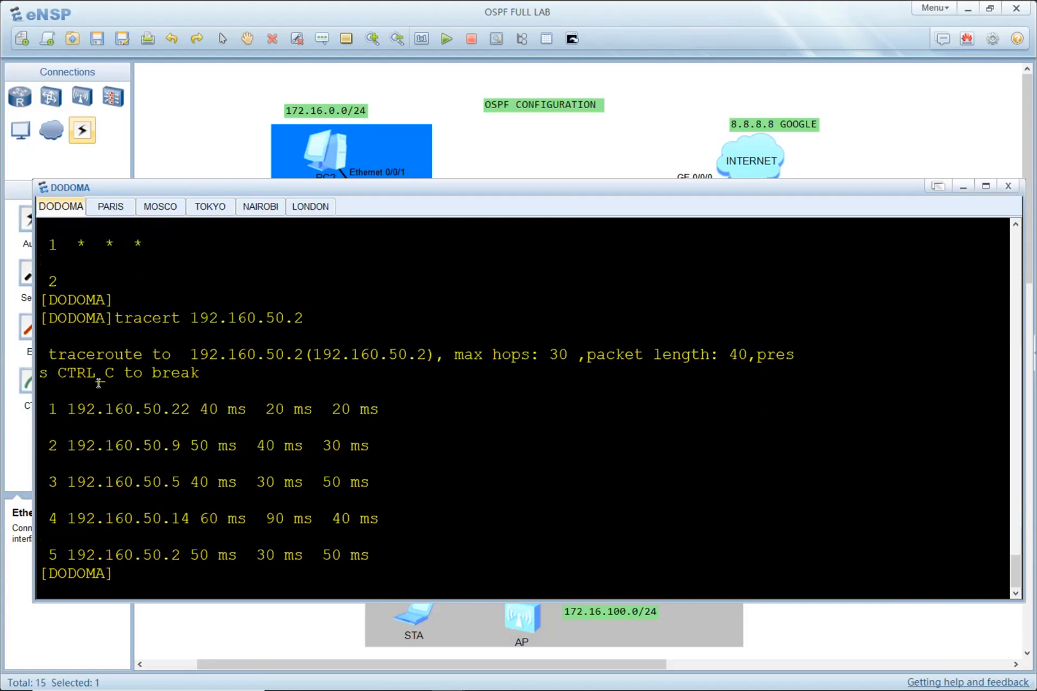
Step: Match the first hop of DODOMA's trace to 192.160.50.2 with the router addresses in the topology diagram
{"action": "left_click_drag", "start_coordinate": [46, 411], "coordinate": [321, 404]}
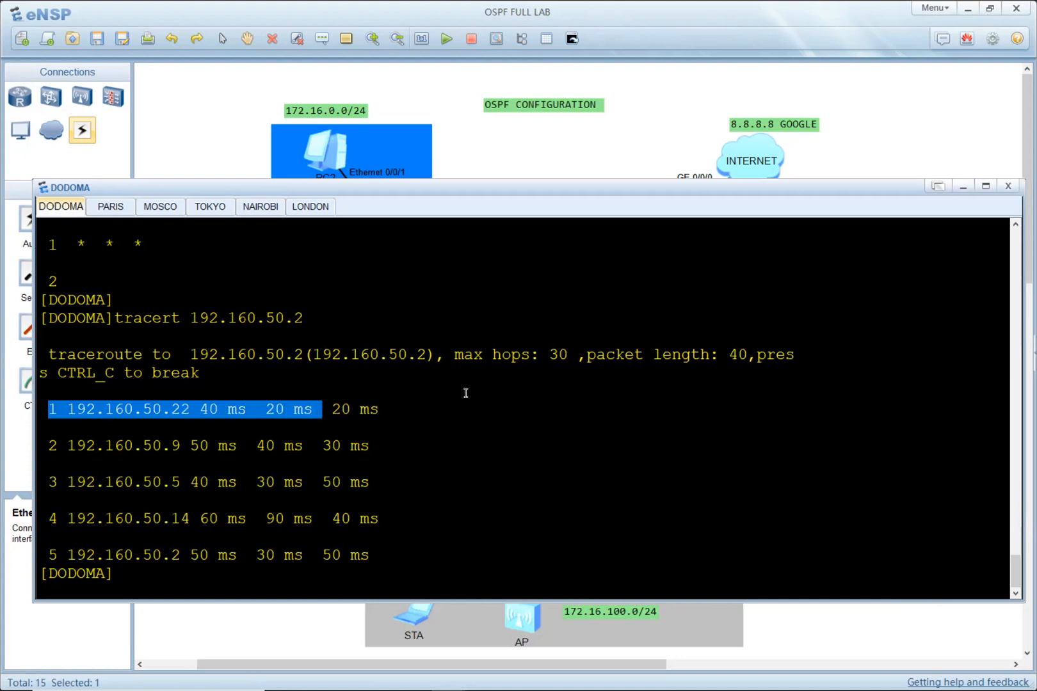
{"action": "left_click", "coordinate": [465, 394]}
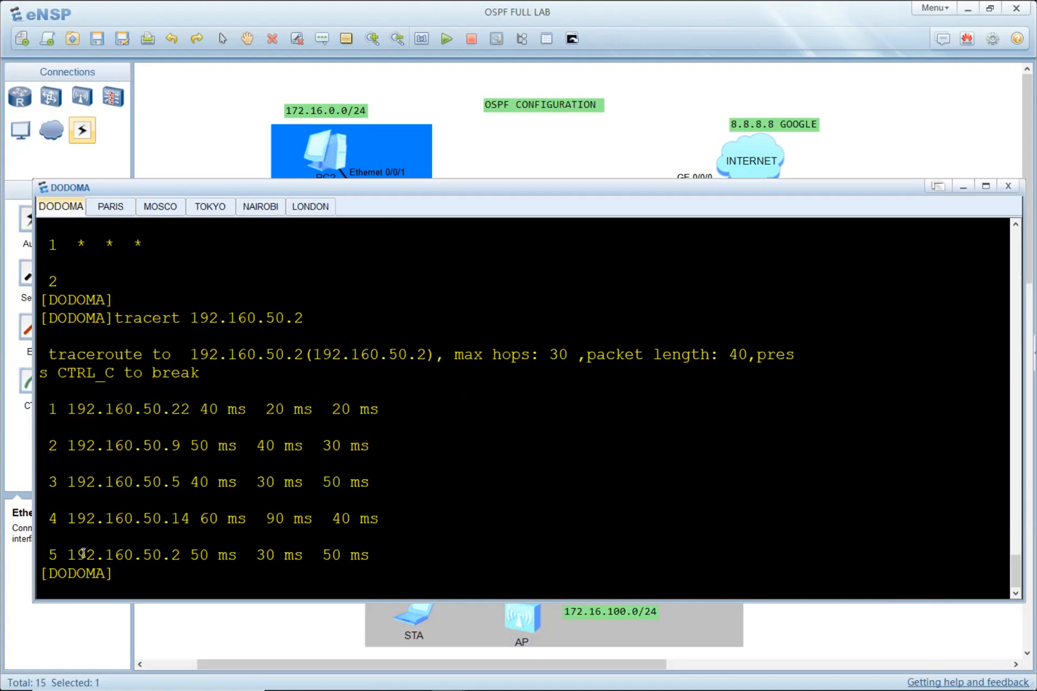
{"action": "key", "text": "alt+Tab"}
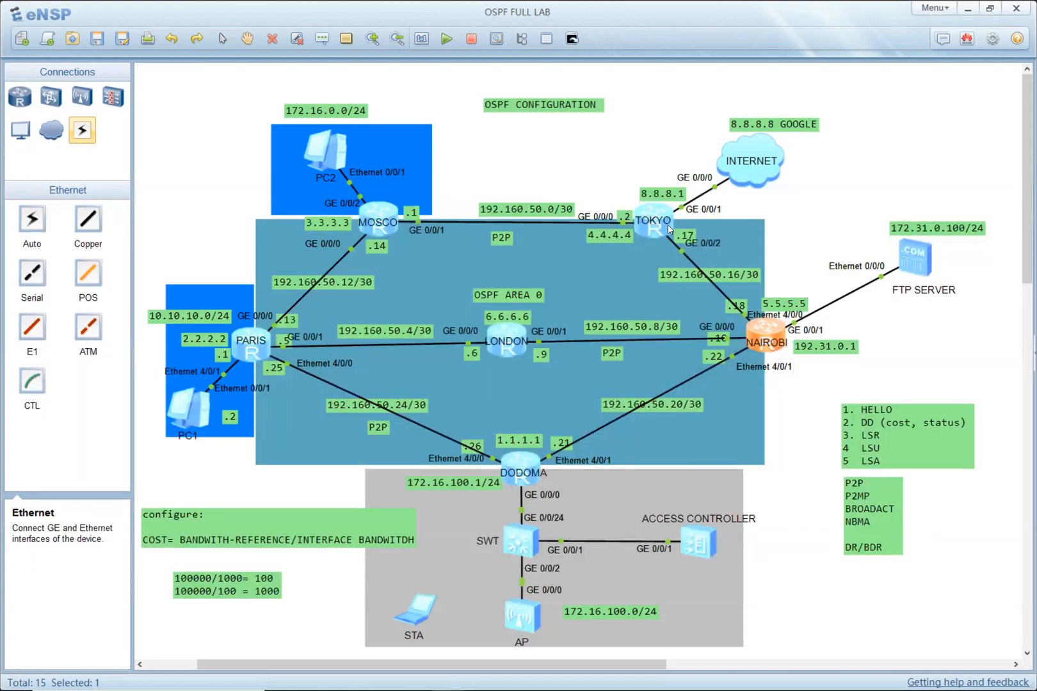
{"action": "key", "text": "alt+Tab"}
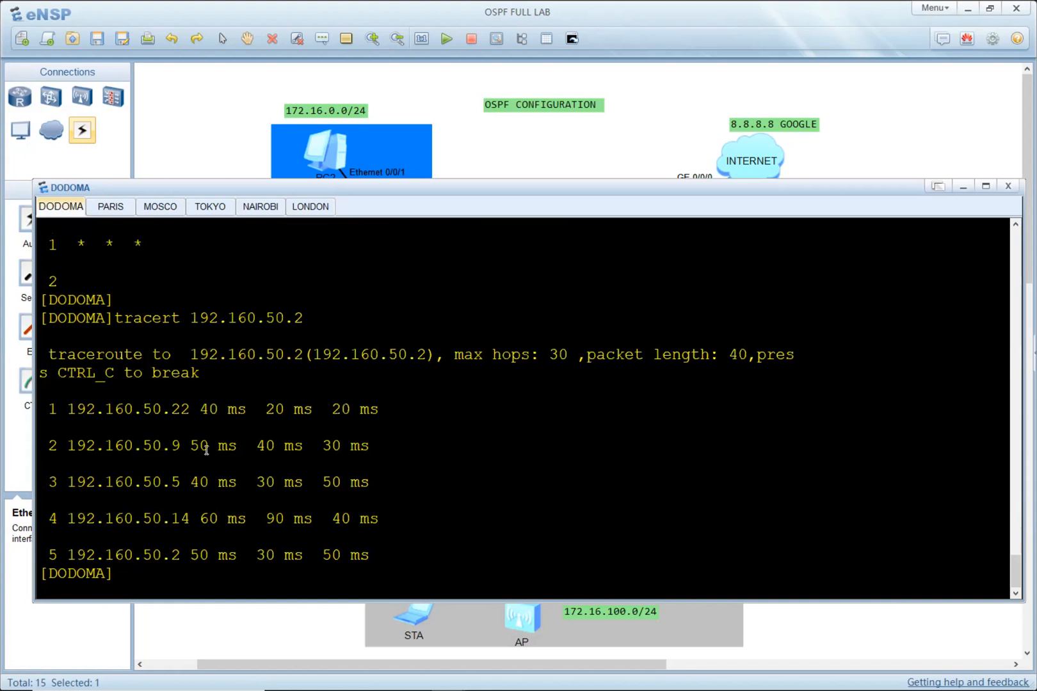
{"action": "left_click_drag", "start_coordinate": [67, 413], "coordinate": [192, 412]}
{"action": "key", "text": "alt+Tab"}
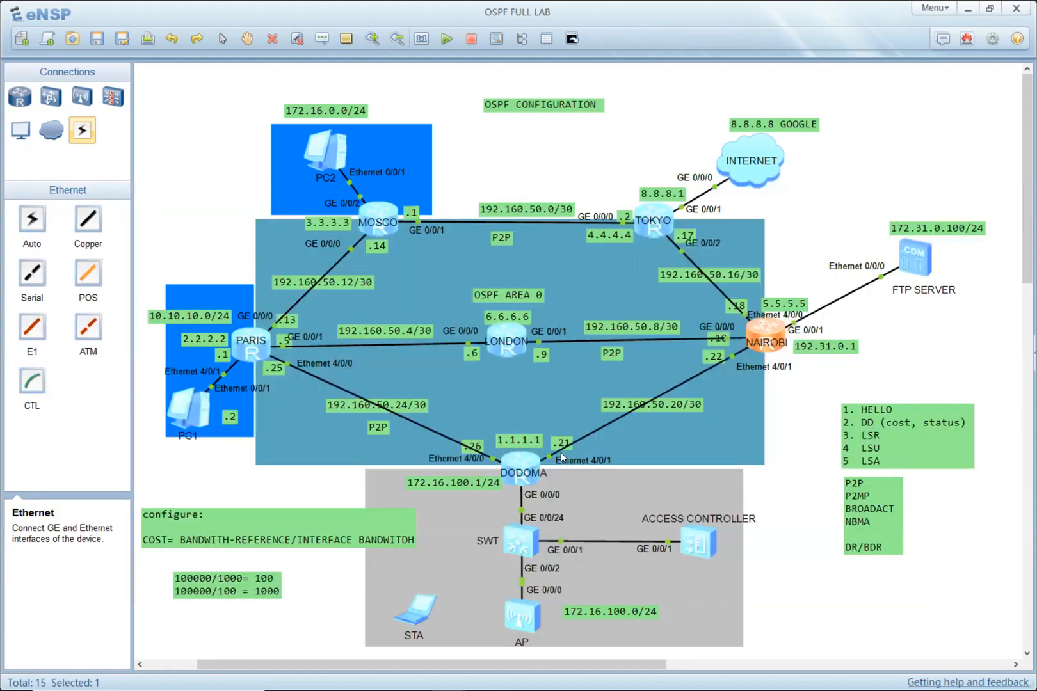
{"action": "key", "text": "alt+Tab"}
{"action": "key", "text": "alt+Tab"}
{"action": "key", "text": "alt+Tab"}
Step: Follow the remaining hops of the 192.160.50.2 trace through the topology diagram
{"action": "left_click_drag", "start_coordinate": [191, 413], "coordinate": [172, 444]}
{"action": "key", "text": "alt+Tab"}
{"action": "key", "text": "alt+Tab"}
{"action": "left_click_drag", "start_coordinate": [181, 484], "coordinate": [175, 520]}
{"action": "left_click", "coordinate": [580, 165]}
Step: Display DODOMA's IP routing table with dis ip routing-table
{"action": "key", "text": "alt+Tab"}
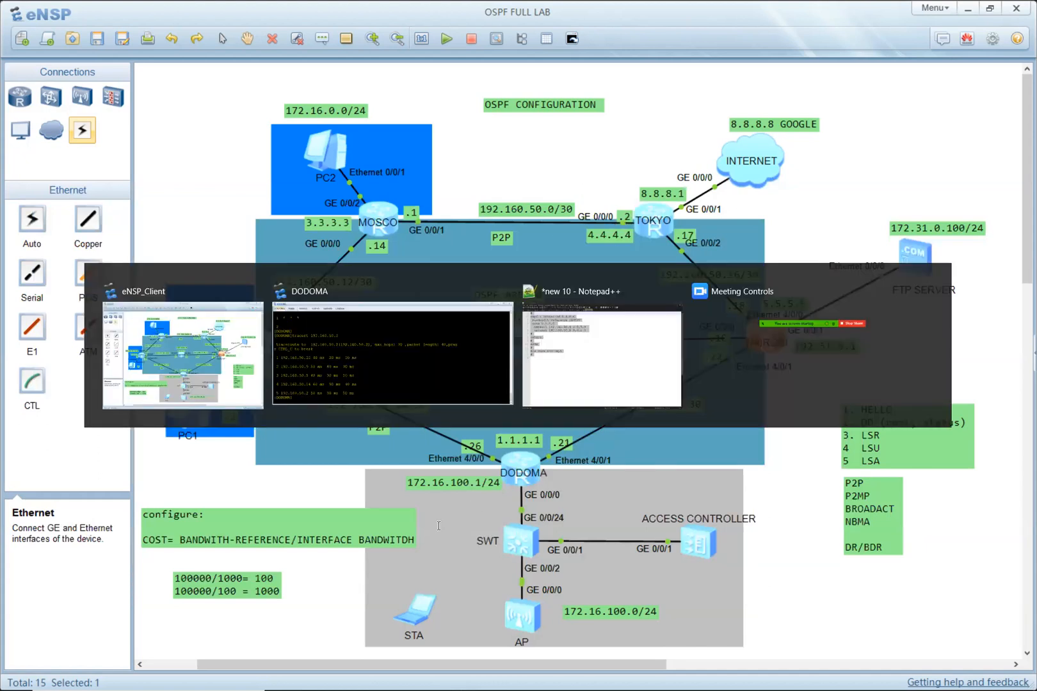
{"action": "left_click", "coordinate": [448, 514]}
{"action": "key", "text": "Return"}
{"action": "key", "text": "Return"}
{"action": "key", "text": "Return"}
{"action": "key", "text": "Return"}
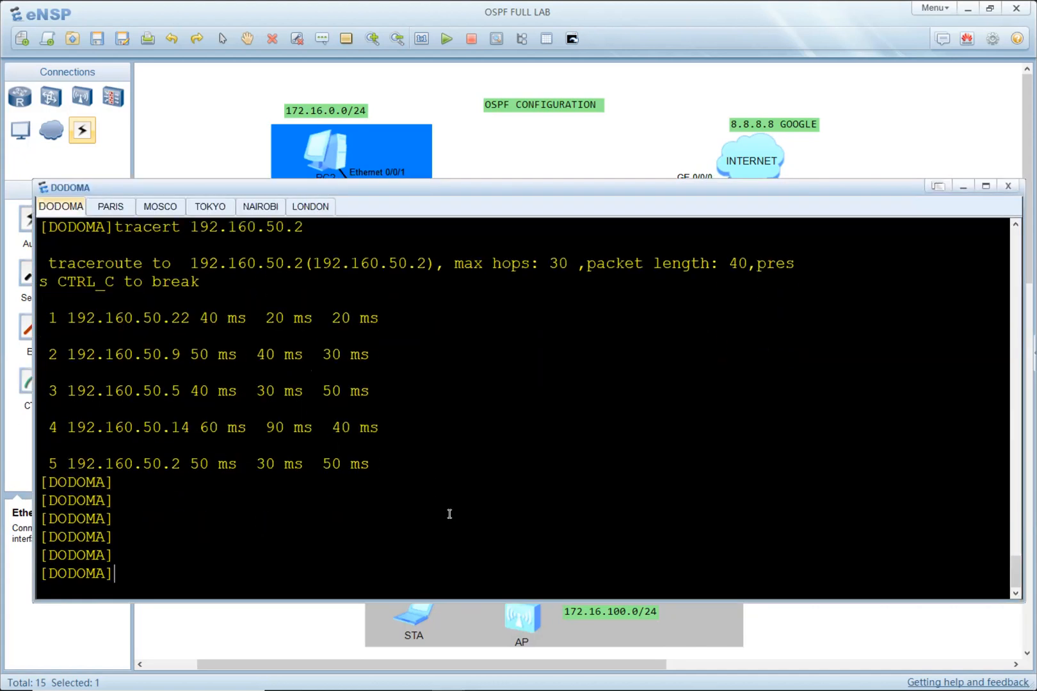
{"action": "type", "text": "dis ip ro"}
{"action": "key", "text": "Tab"}
{"action": "key", "text": "Return"}
{"action": "scroll", "coordinate": [449, 514], "scroll_direction": "up", "scroll_amount": 3}
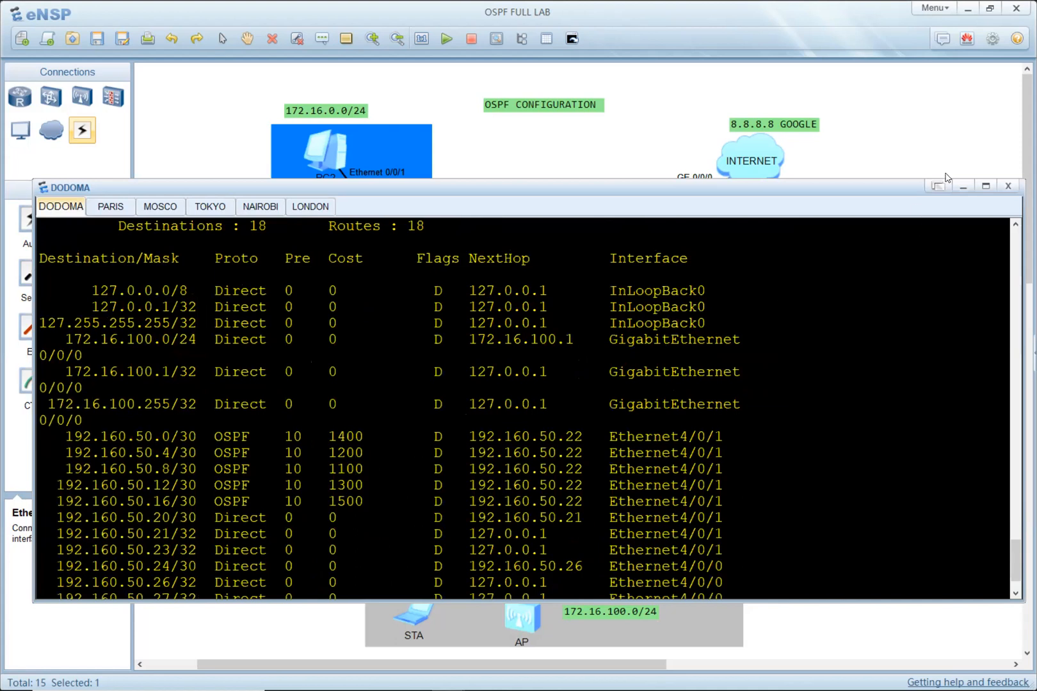
Step: Maximize the DODOMA console and examine the OSPF-learned and loopback routes in the routing table
{"action": "left_click", "coordinate": [986, 186]}
{"action": "scroll", "coordinate": [320, 269], "scroll_direction": "up", "scroll_amount": 8}
{"action": "scroll", "coordinate": [313, 278], "scroll_direction": "down", "scroll_amount": 3}
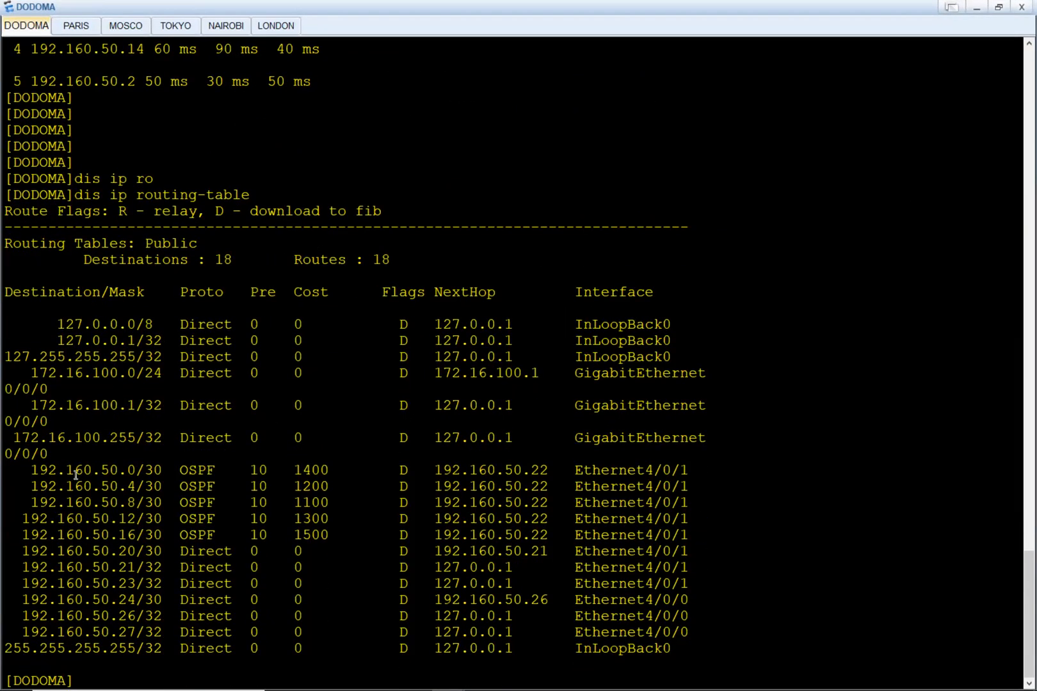
{"action": "left_click_drag", "start_coordinate": [39, 470], "coordinate": [737, 533]}
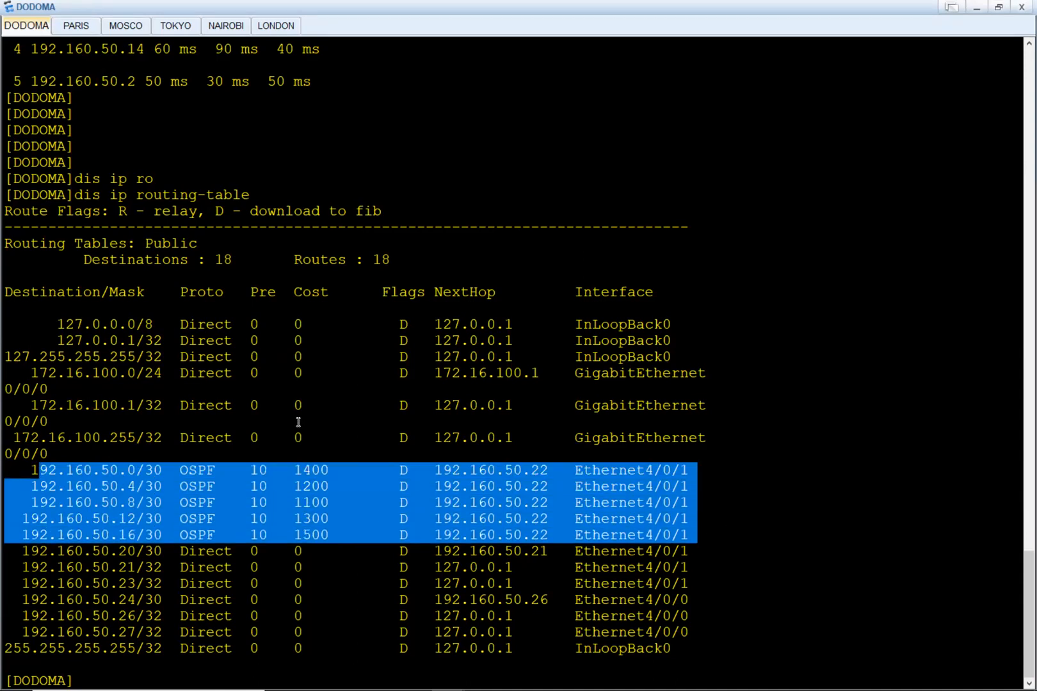
{"action": "left_click_drag", "start_coordinate": [50, 322], "coordinate": [729, 358]}
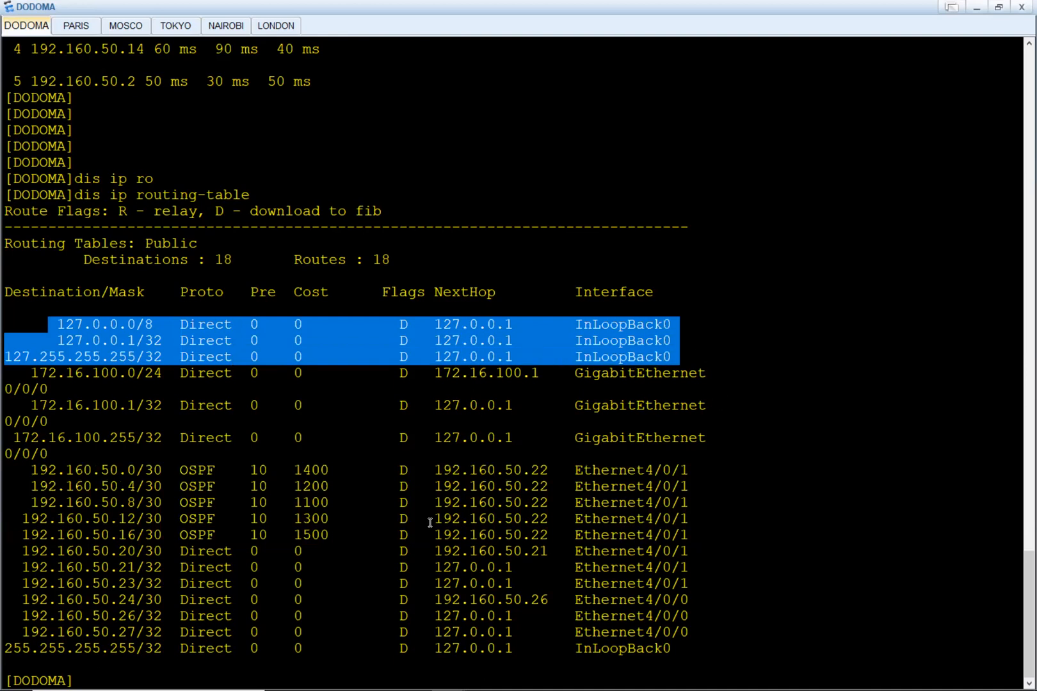
Step: Check the protocol and next hop of DODOMA's 172.16.100.0/24 route against the topology diagram
{"action": "key", "text": "alt+Tab"}
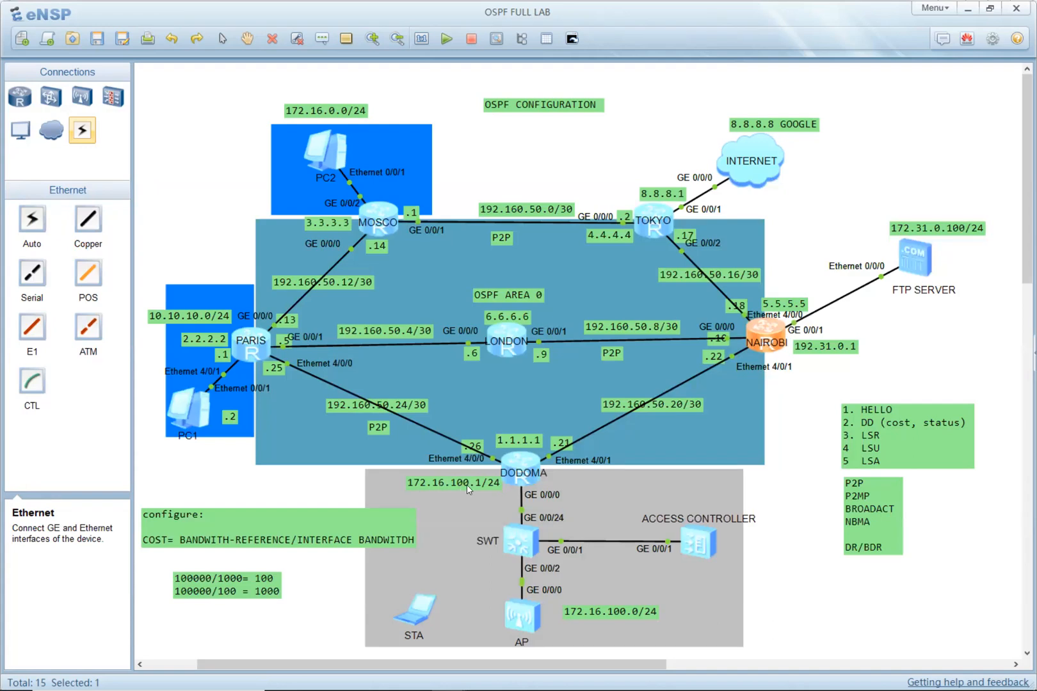
{"action": "key", "text": "alt+Tab"}
{"action": "left_click_drag", "start_coordinate": [30, 372], "coordinate": [165, 375]}
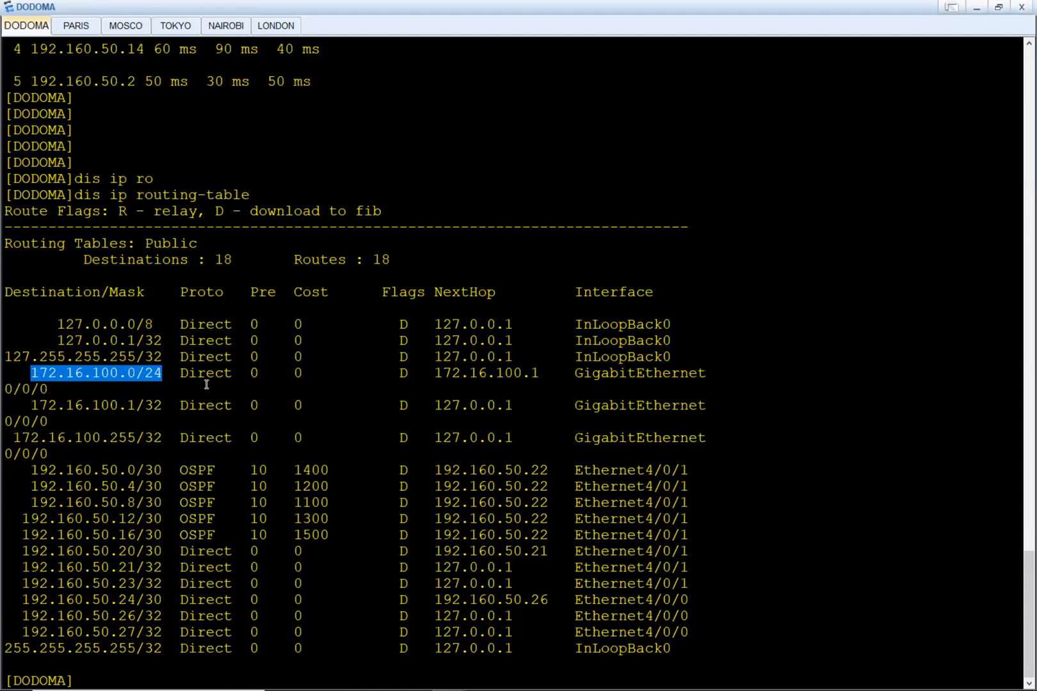
{"action": "left_click_drag", "start_coordinate": [181, 375], "coordinate": [234, 375]}
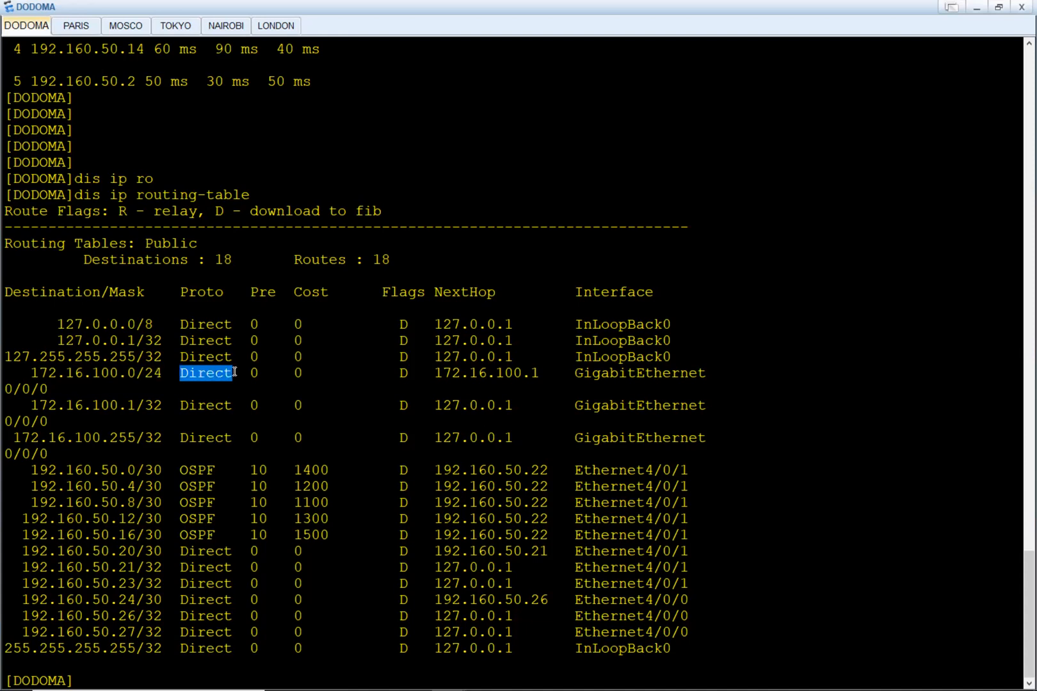
{"action": "left_click_drag", "start_coordinate": [436, 374], "coordinate": [544, 373]}
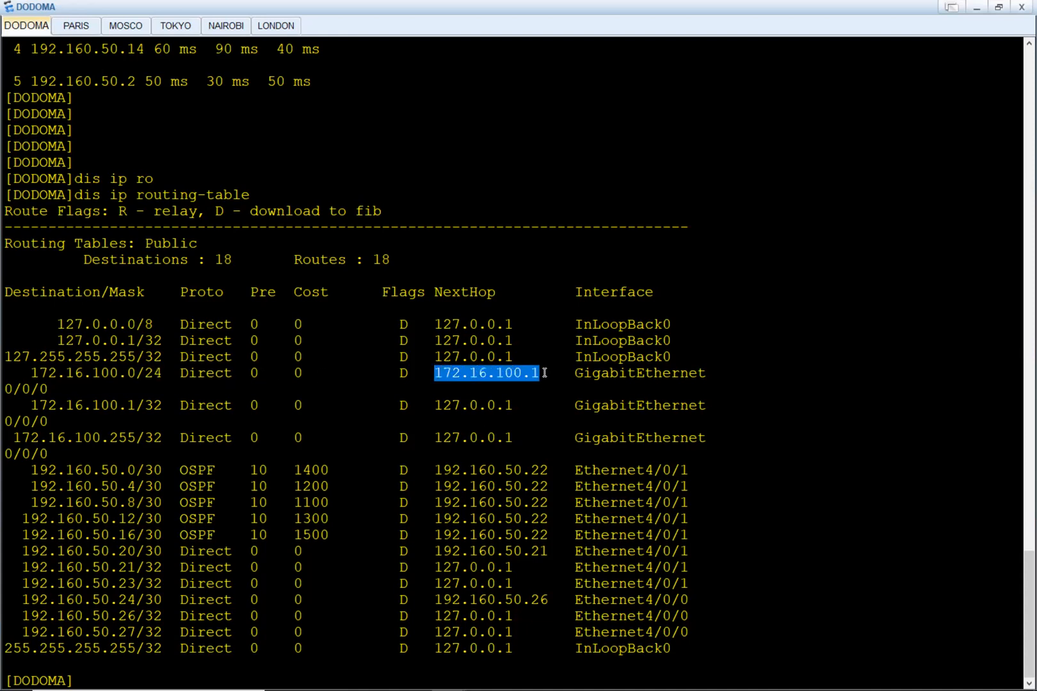
{"action": "left_click", "coordinate": [539, 373]}
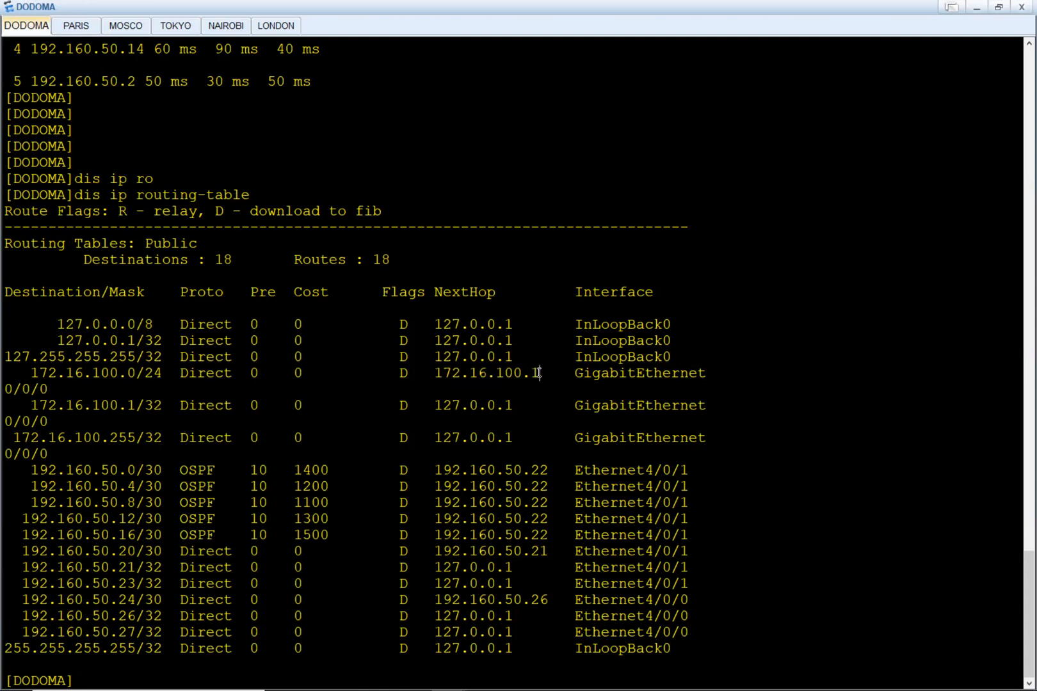
{"action": "key", "text": "alt+Tab"}
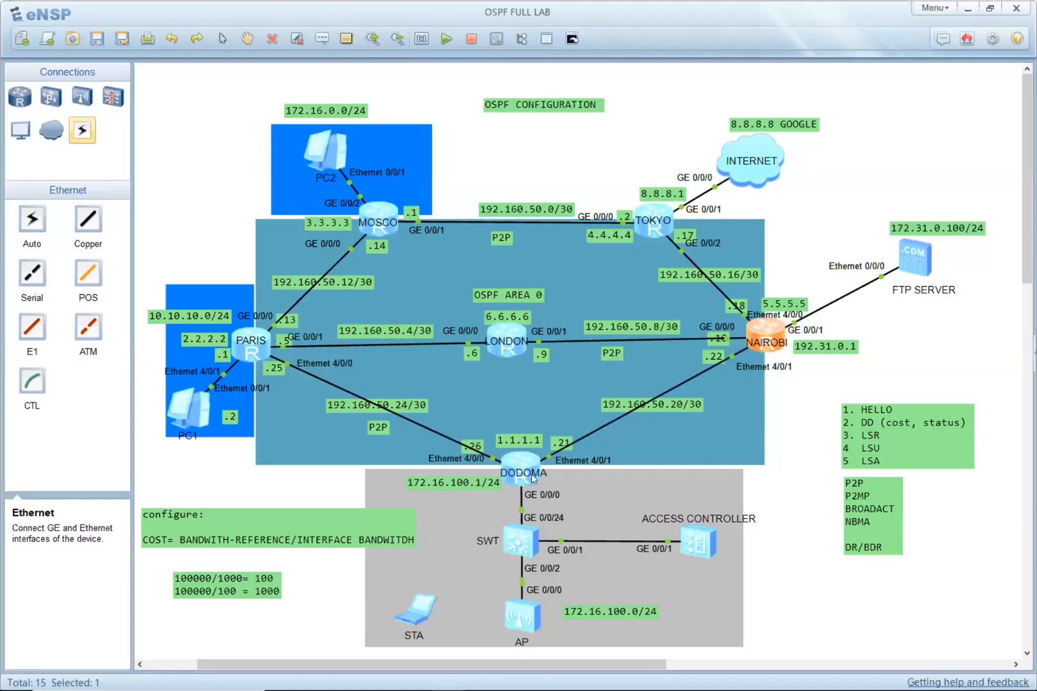